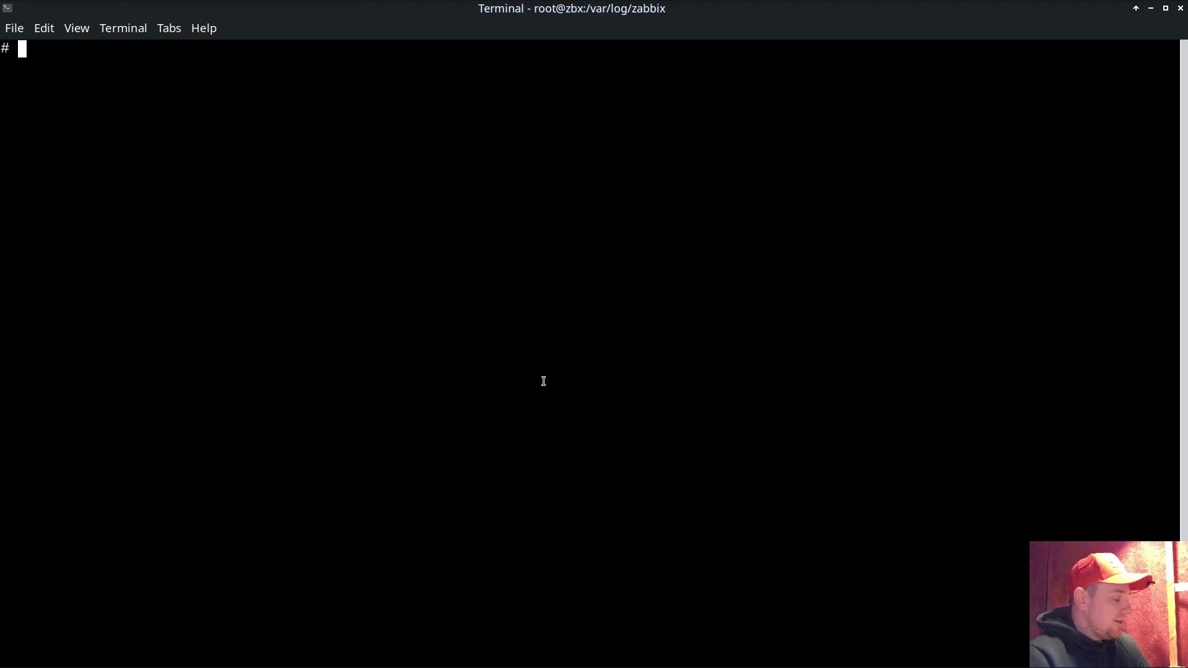
- Print the current system date and time with the date command
text(date)
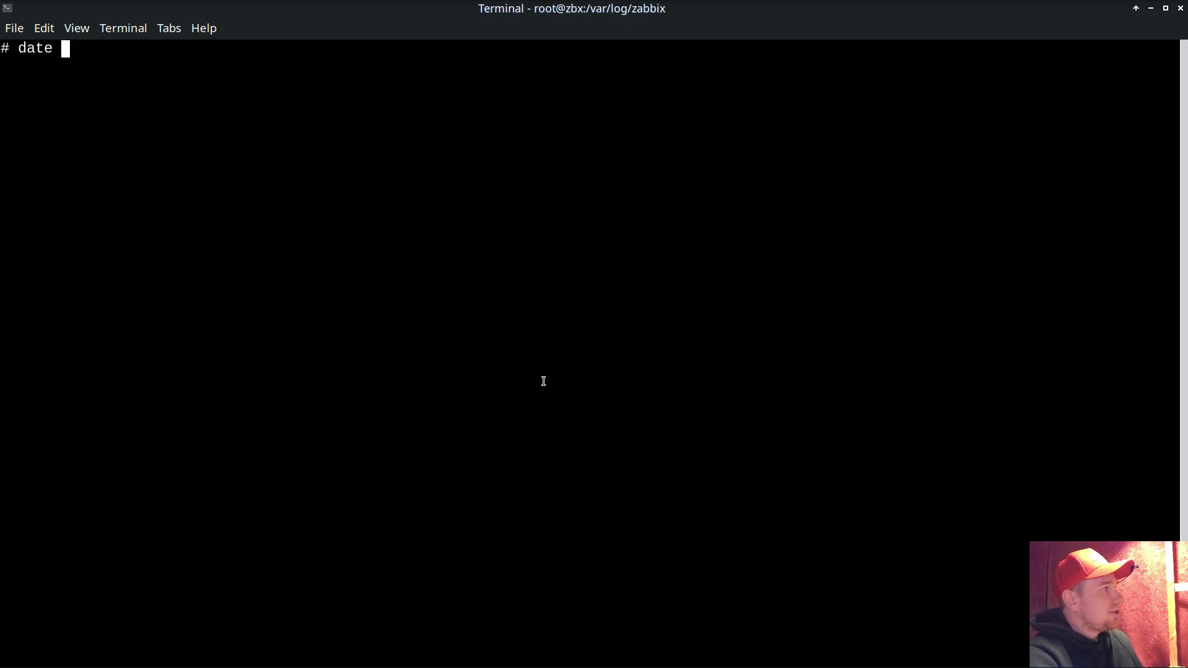
key(Return)
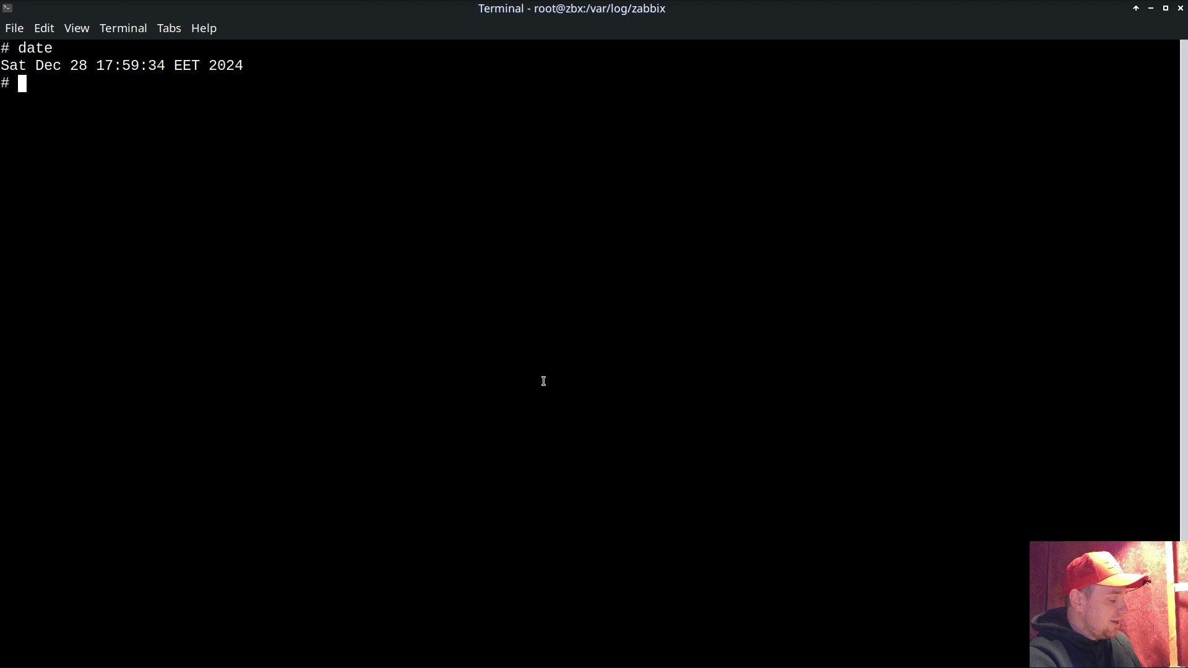
key(Return)
- Try to print the current date with date and the format string '%Y%m%d'
text(date ')
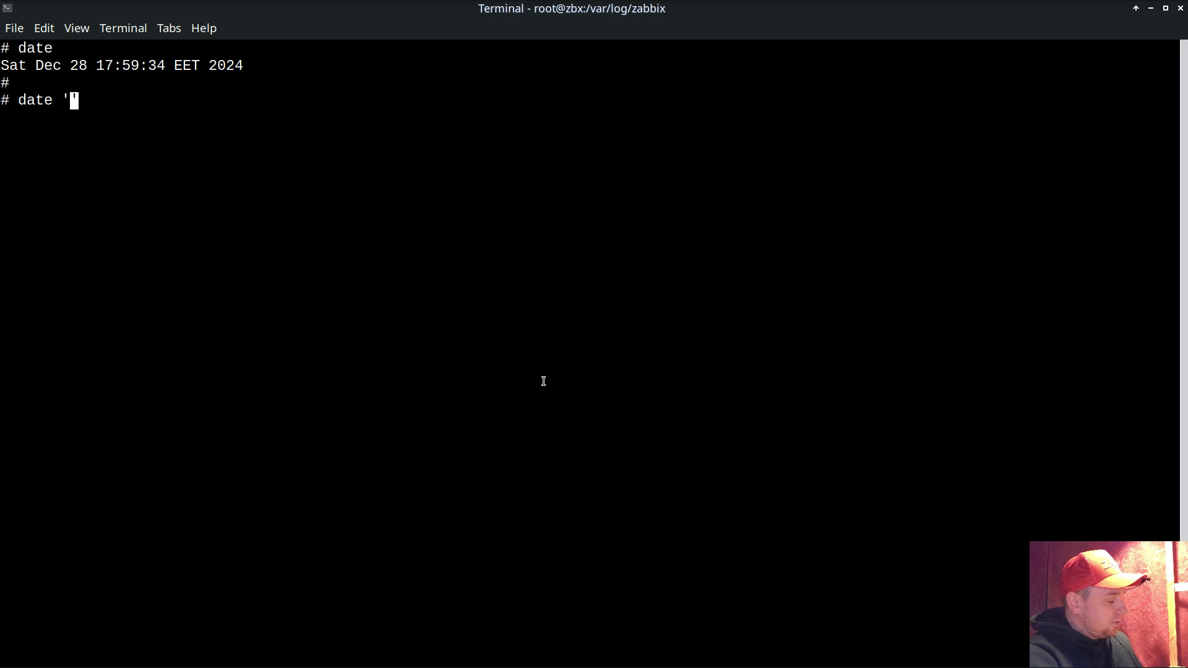
text(%Y)
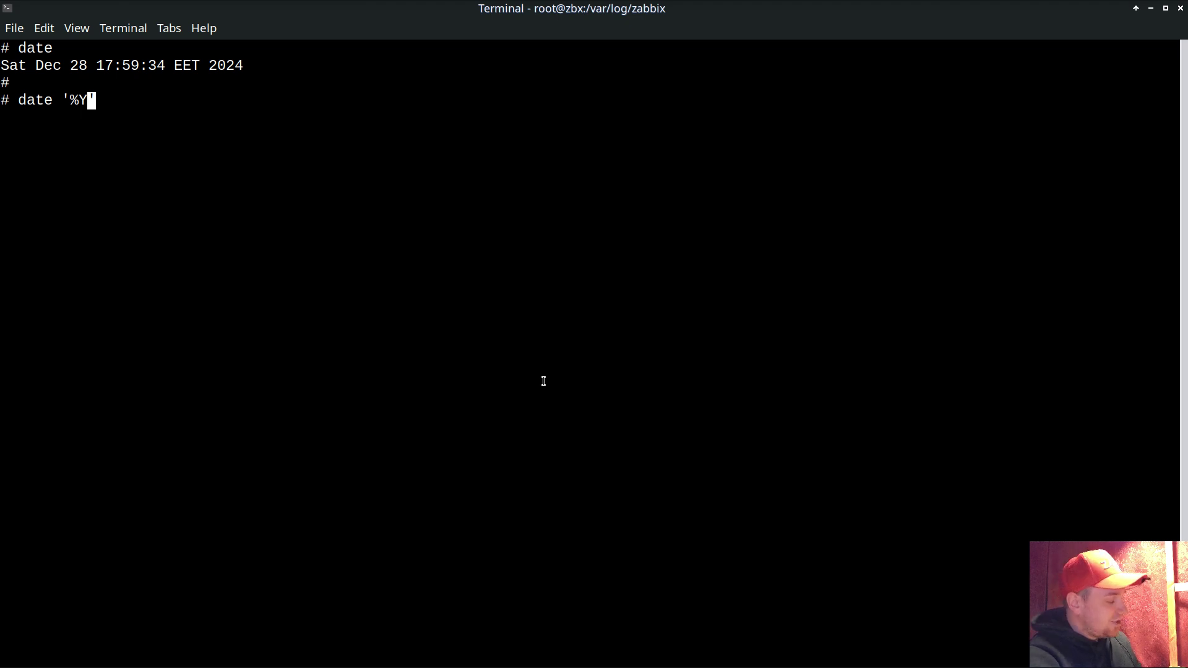
text(%)
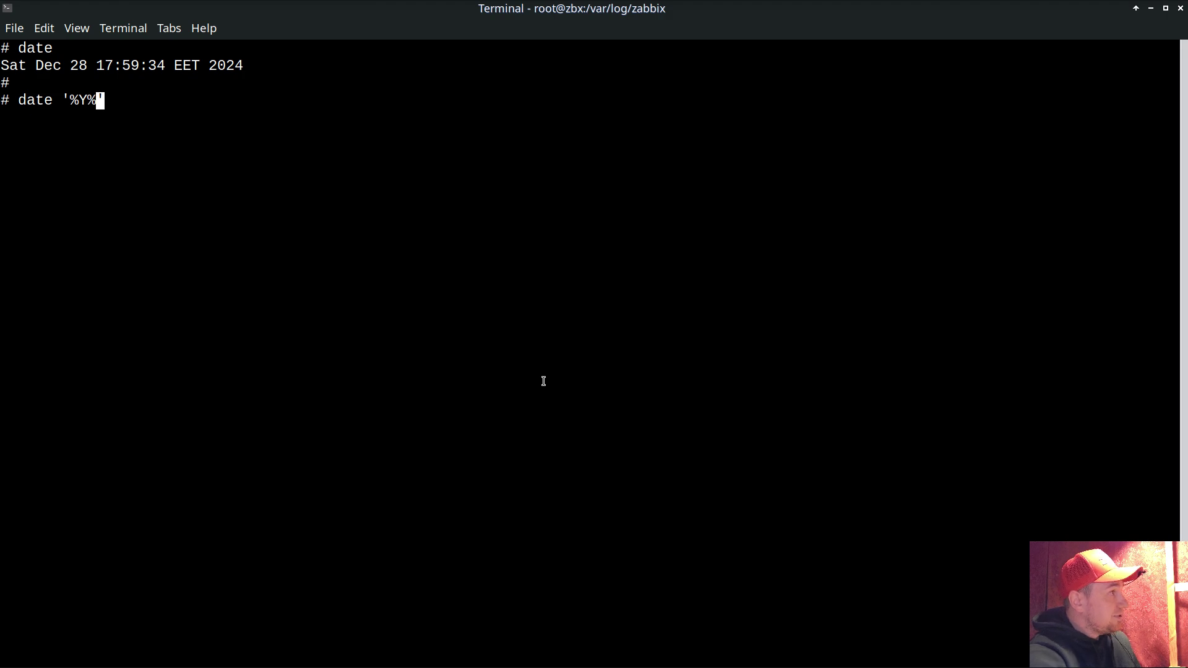
text(m)
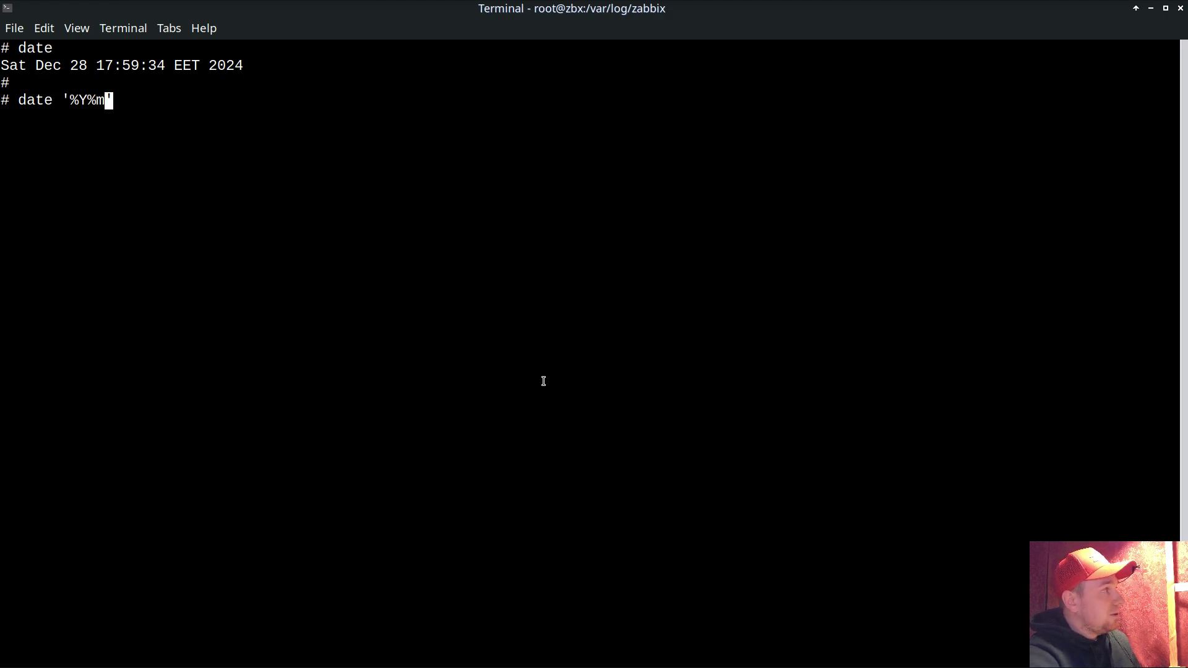
text(%)
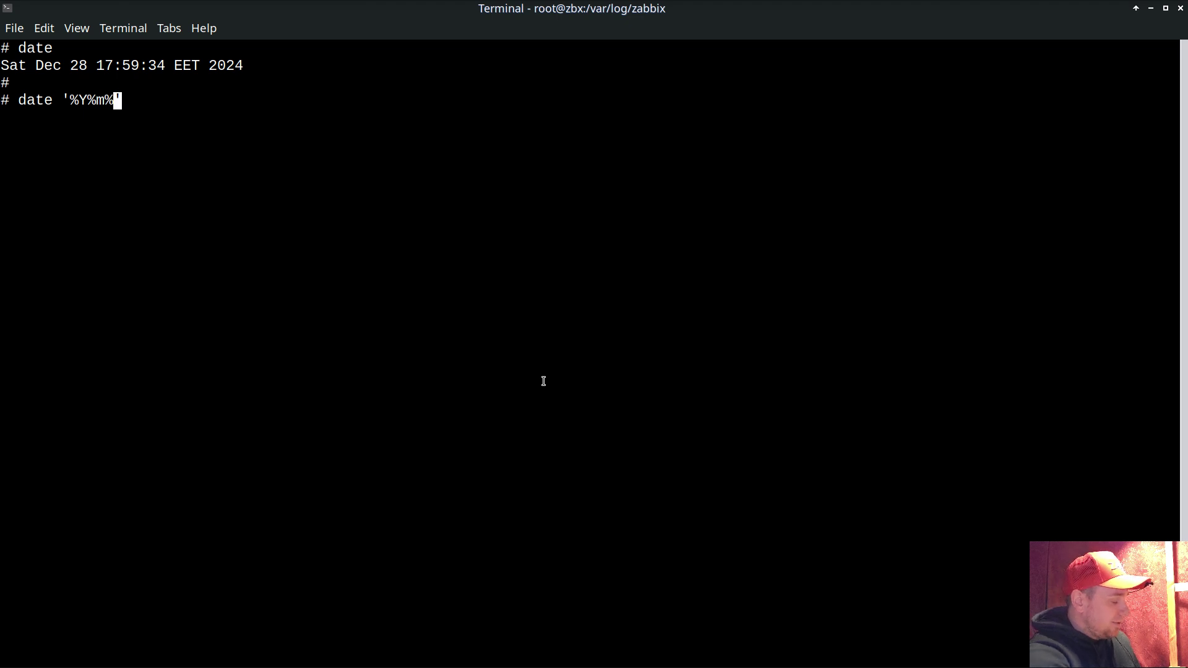
text(d)
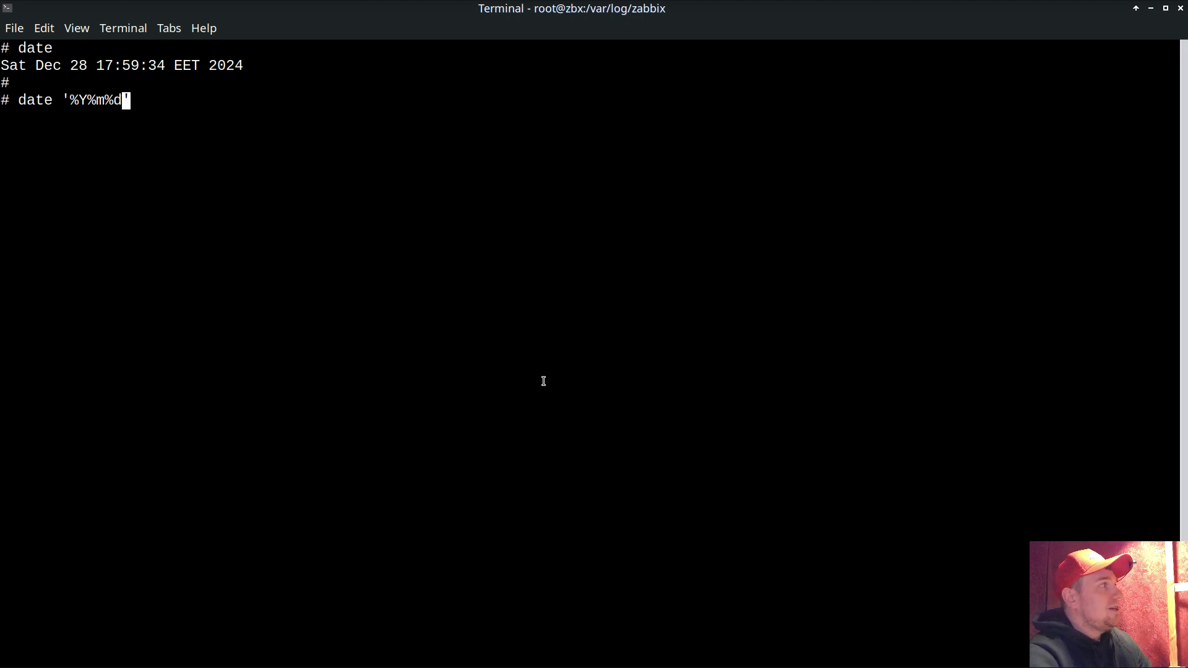
key(Return)
- Correct the date command's format string to '+%Y%m%d' and run it again
key(Up)
key(Left)
key(Left)
key(Left)
key(Left)
key(Left)
key(Left)
key(Left)
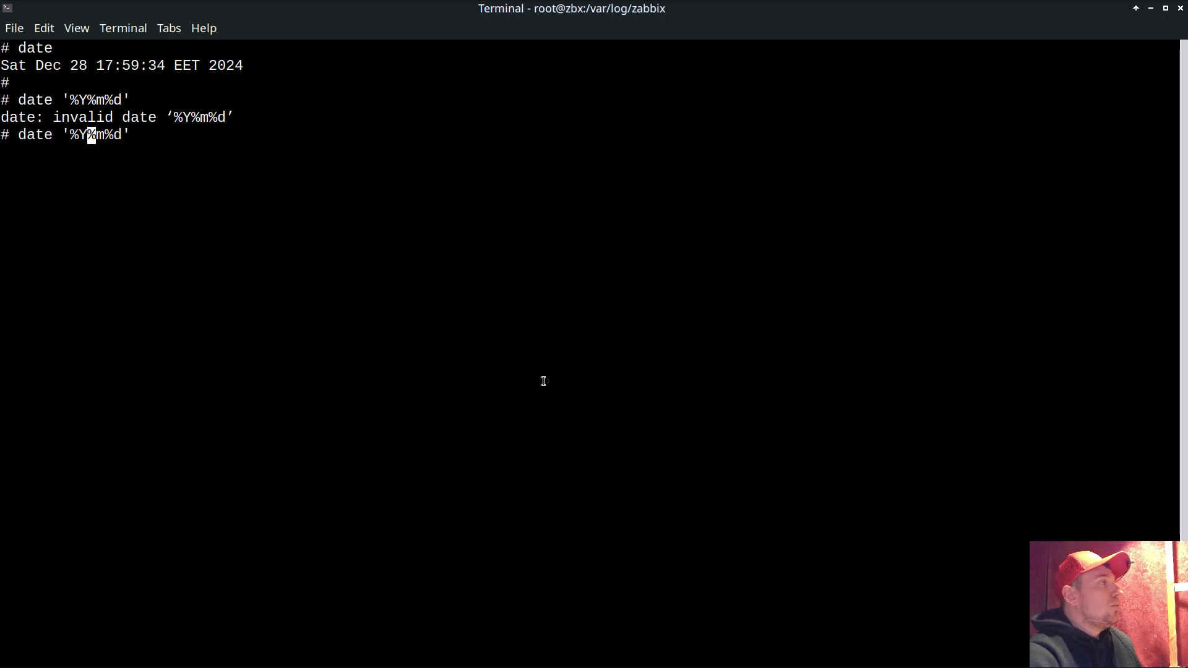
text(+)
key(Return)
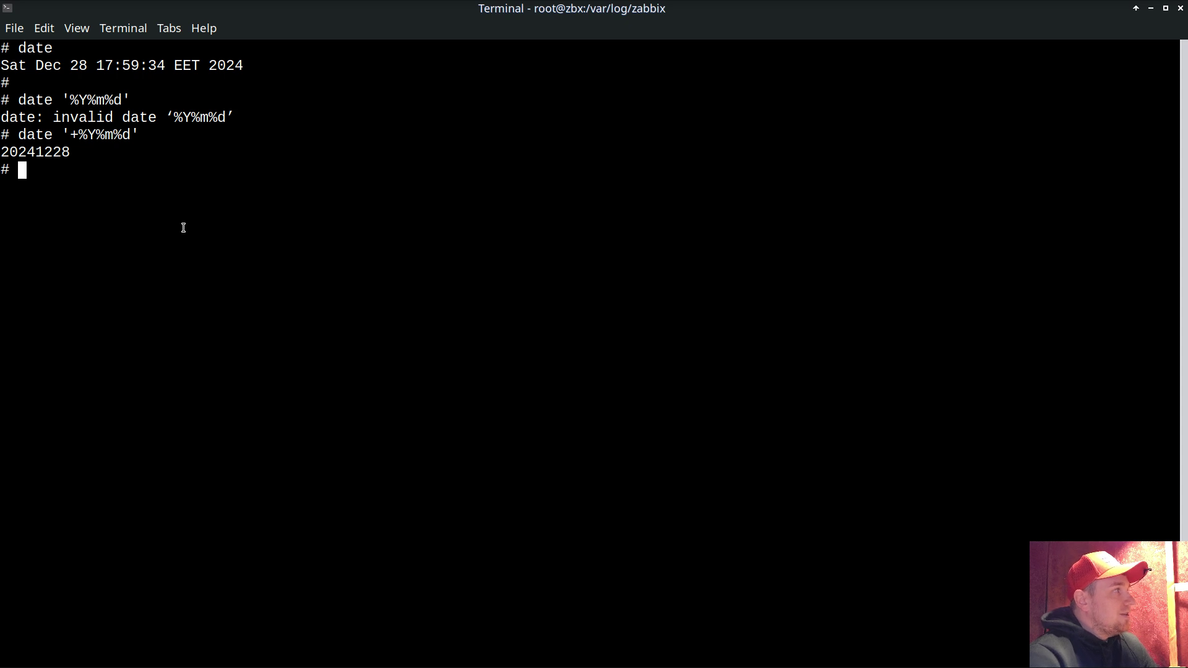
- Print the current working directory
text(pwd)
key(Return)
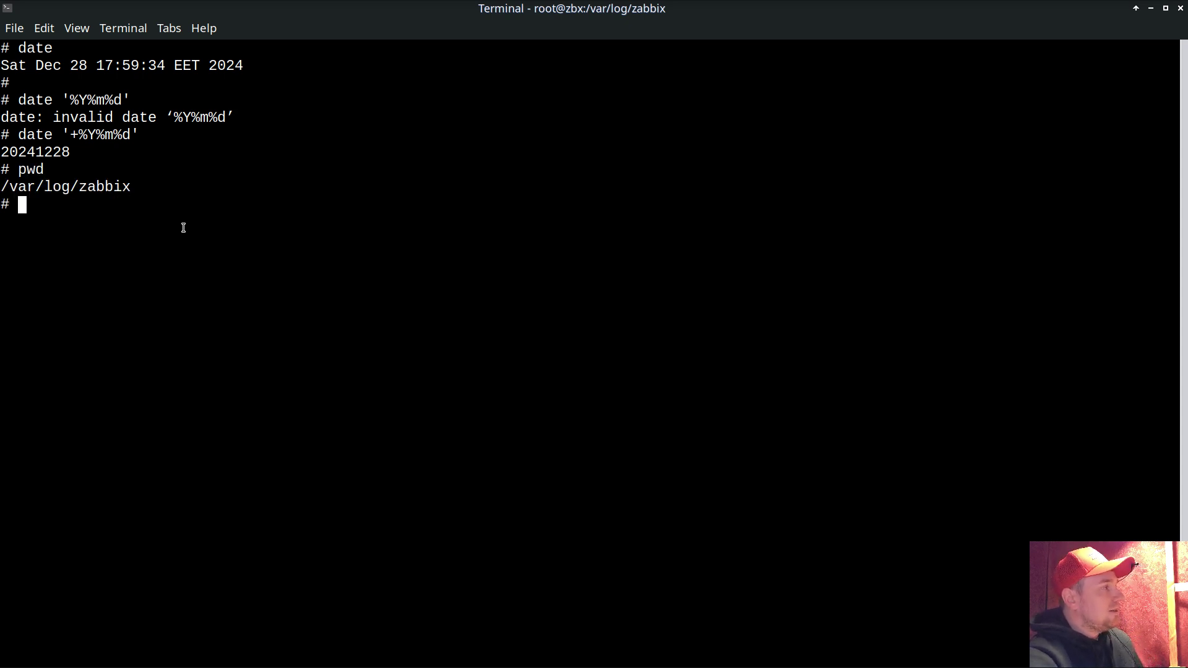
- Show only the last line of zabbix_proxy.log and highlight its process ID and its colon-delimited date field
text(tail )
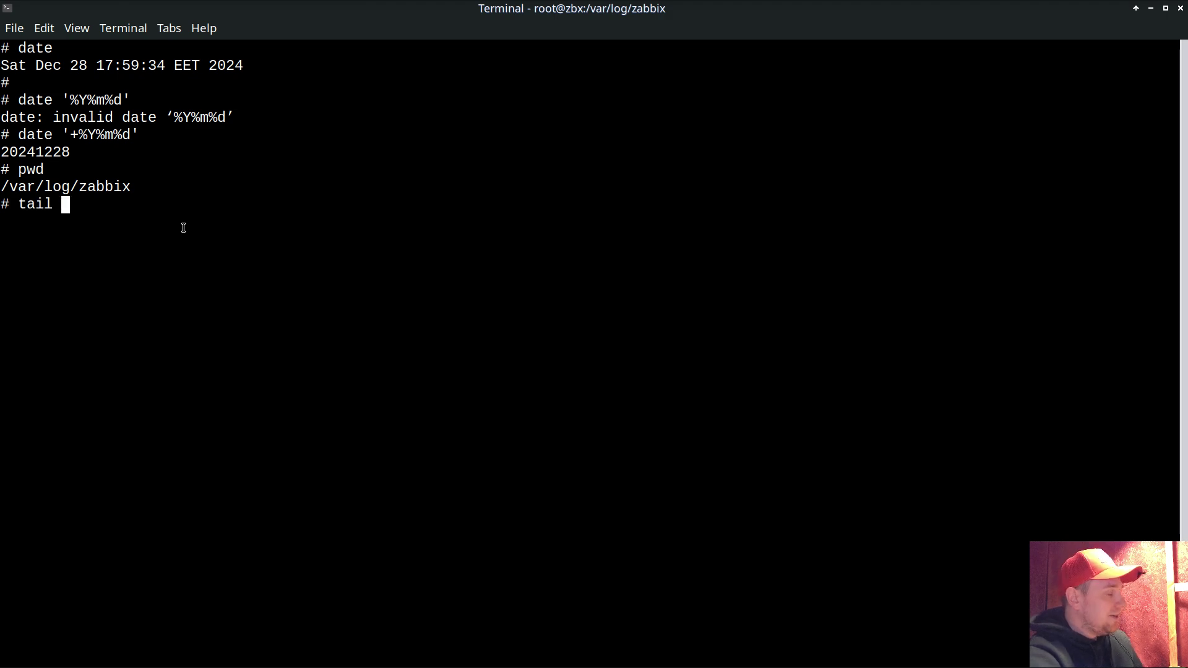
text(zabbix_)
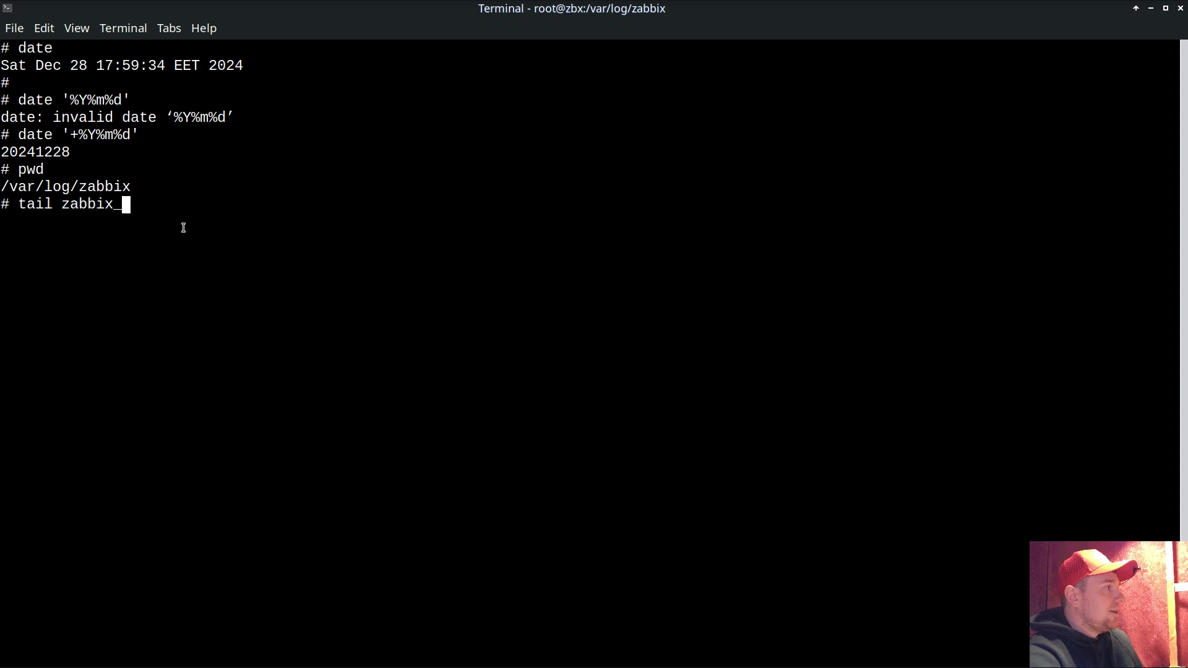
text(pr)
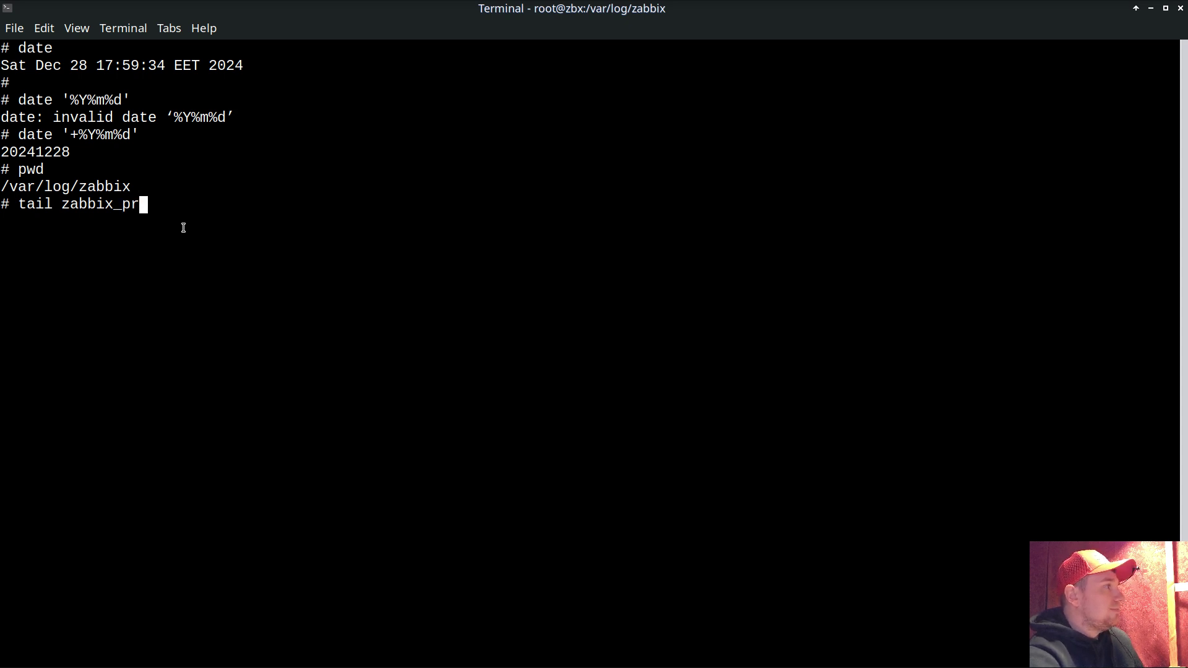
key(Tab)
key(Home)
key(Right)
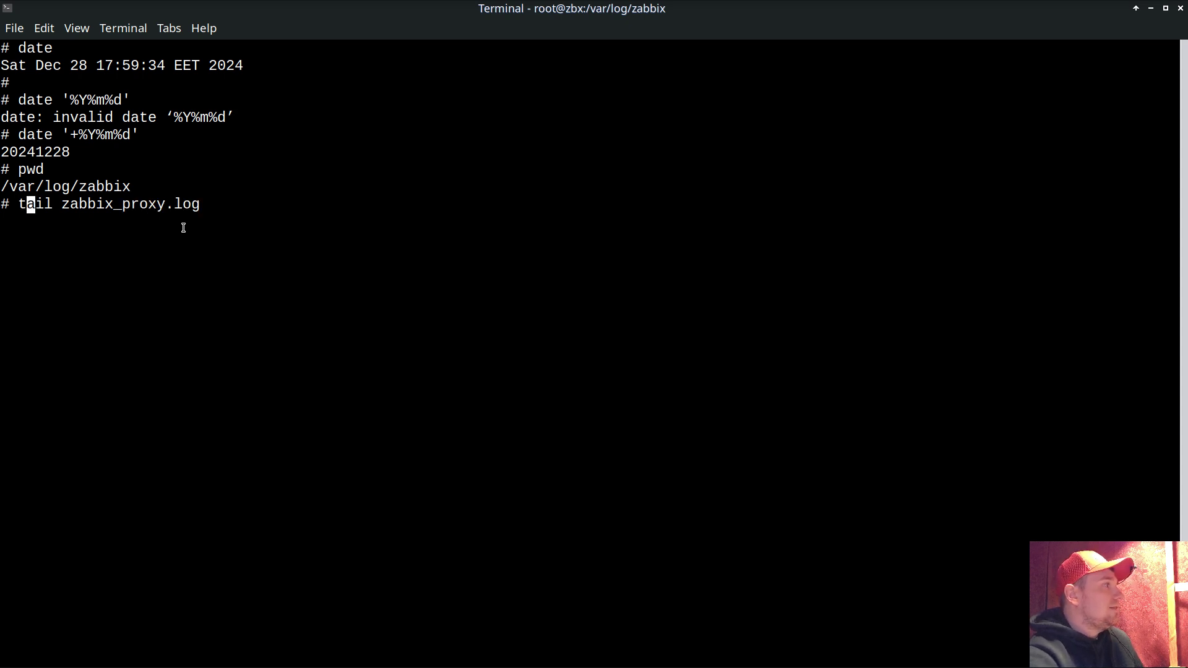
key(Right)
key(Right)
key(Right)
text(-1)
key(Return)
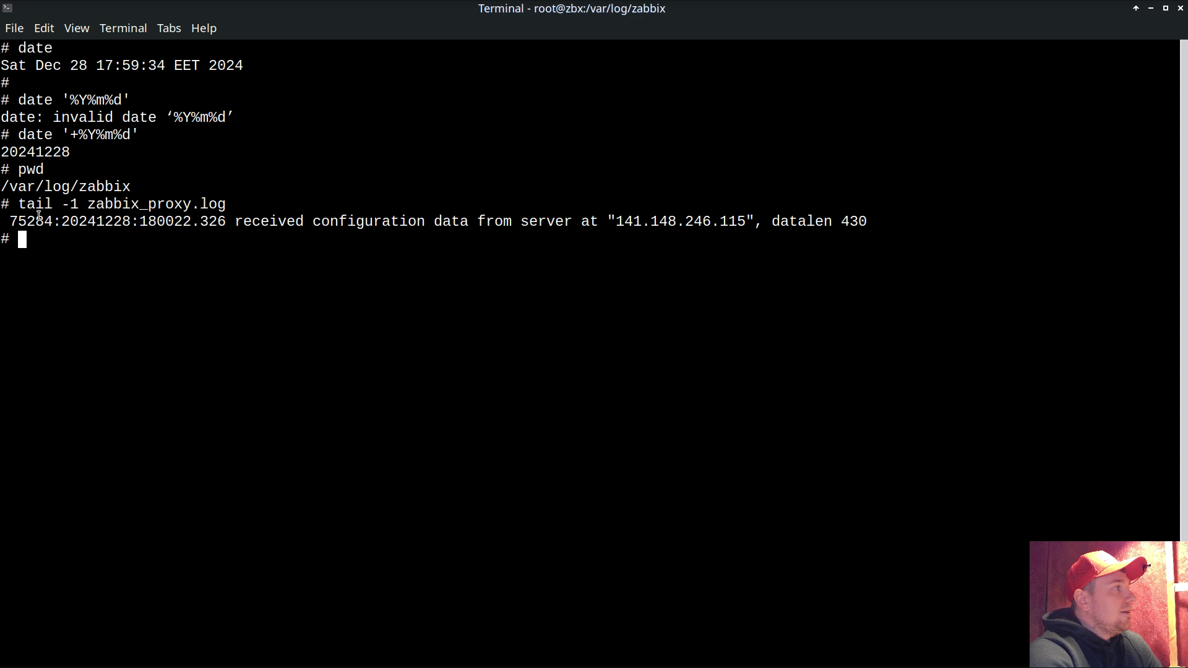
double_click(13, 221)
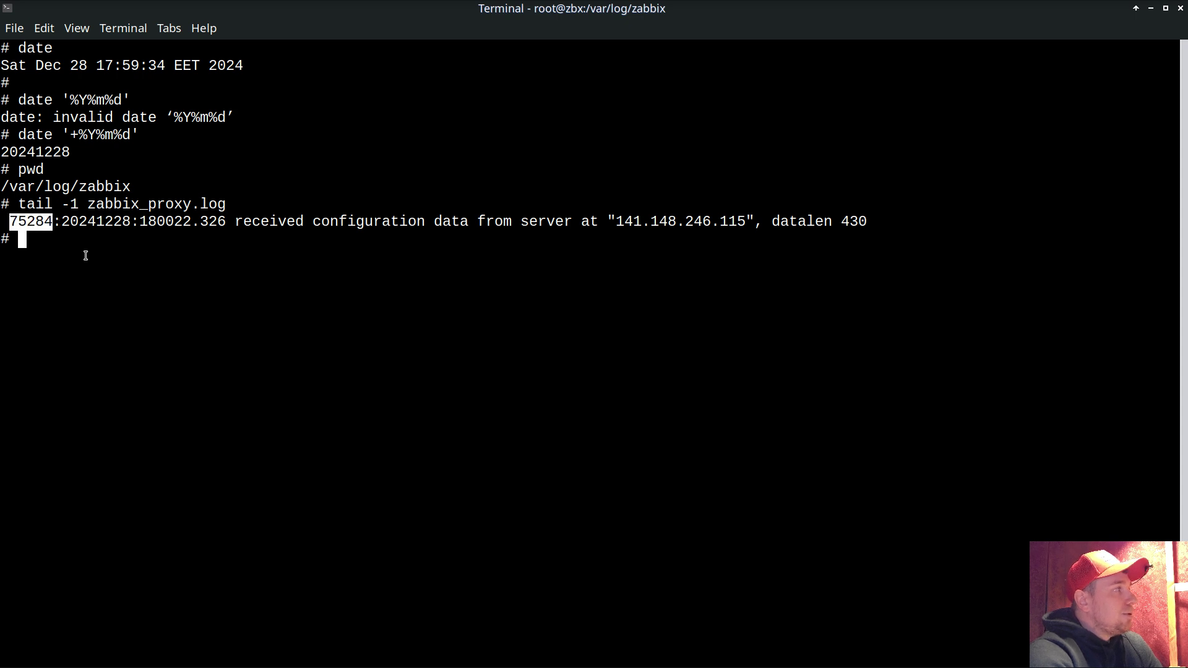
drag(64, 221, 139, 222)
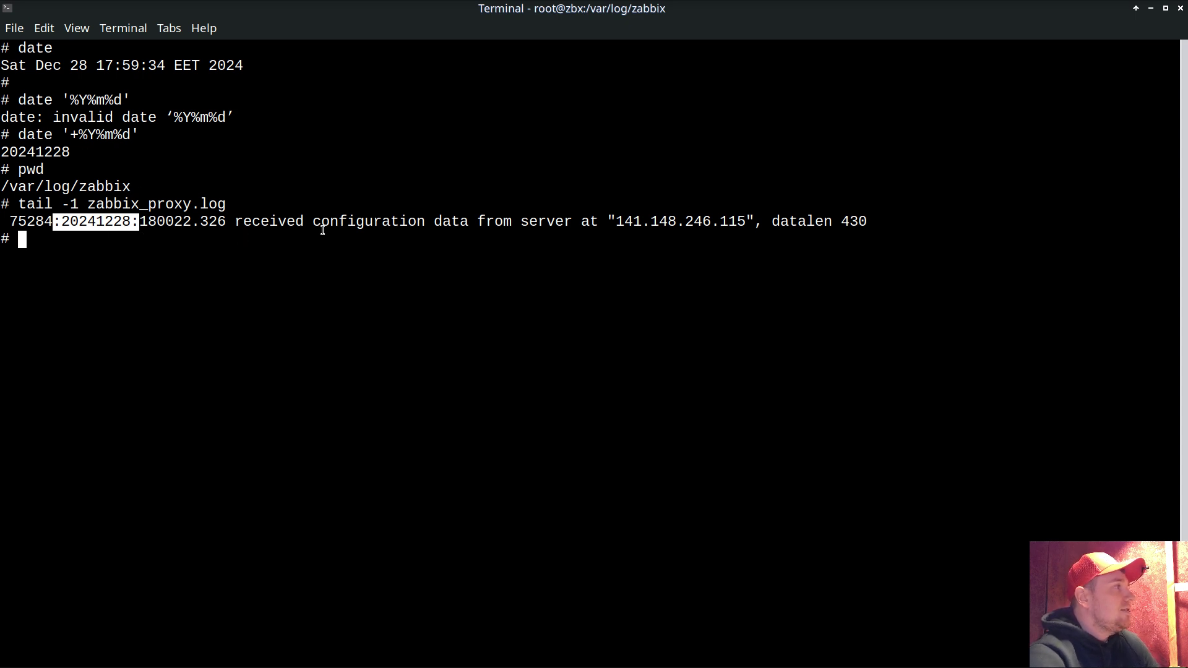
- Begin a grep command whose search pattern is the backtick-enclosed command date '+%Y%m%d', copied from the earlier output
text(grep )
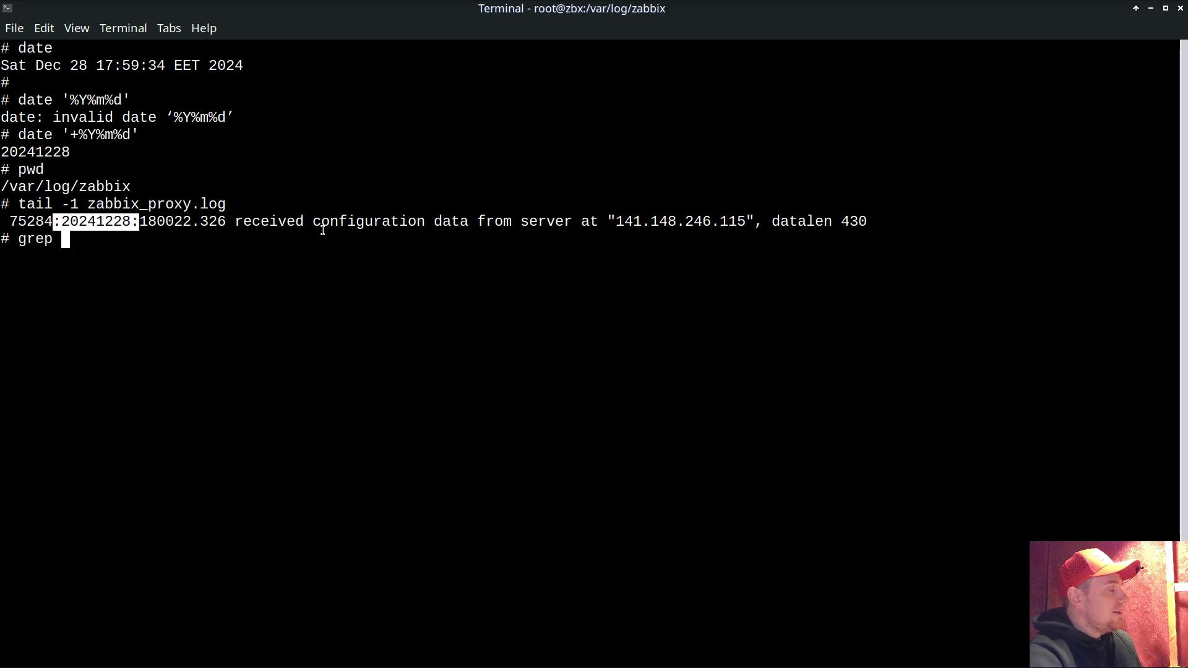
text(`)
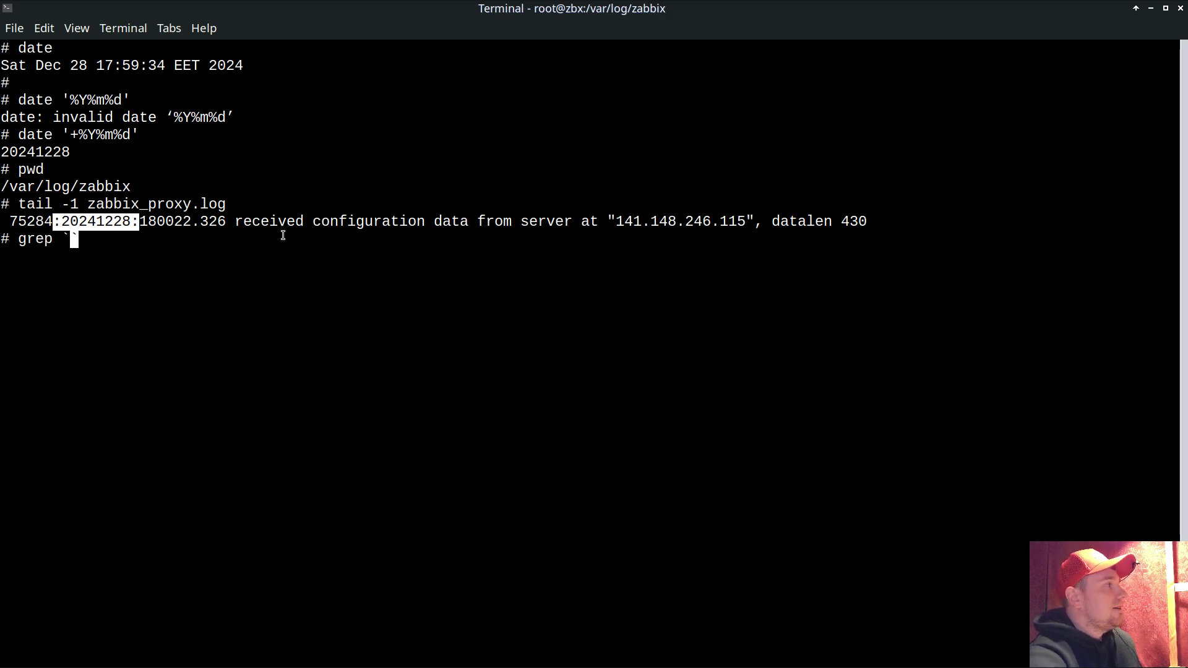
drag(19, 135, 139, 135)
middle_click(221, 178)
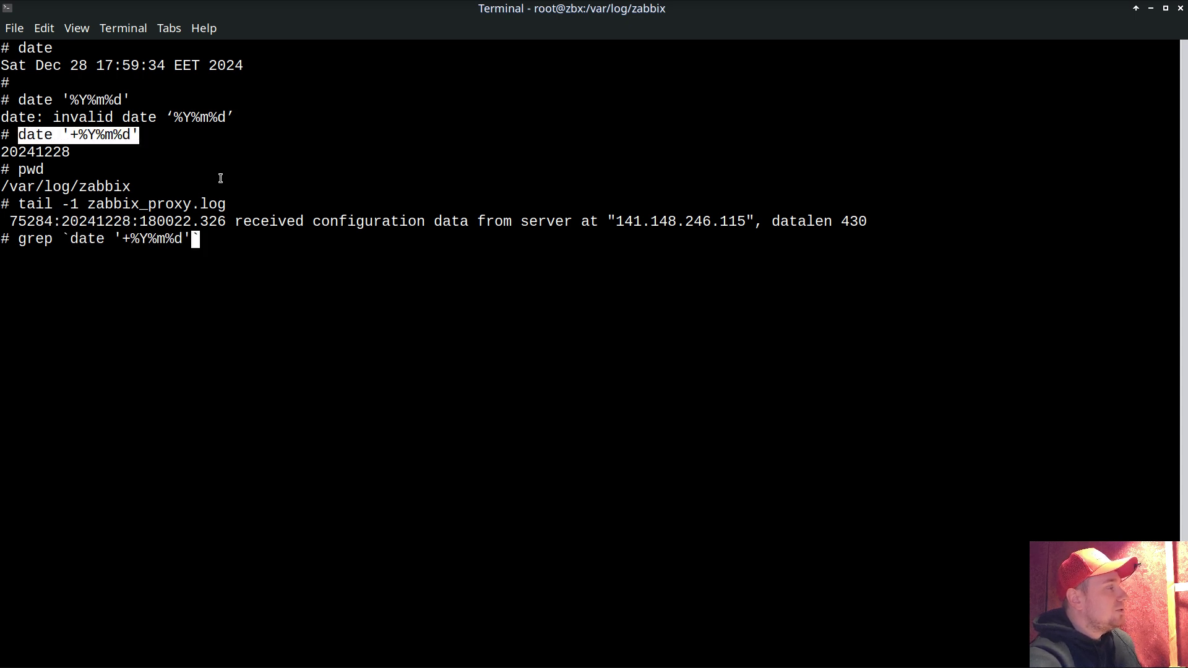
- Enclose the date format in the grep pattern in colons, giving '+:%Y%m%d:', and compare it with the log line's colons
key(Left)
text(:)
key(Left)
key(Left)
key(Left)
key(Left)
key(Left)
key(Left)
key(Left)
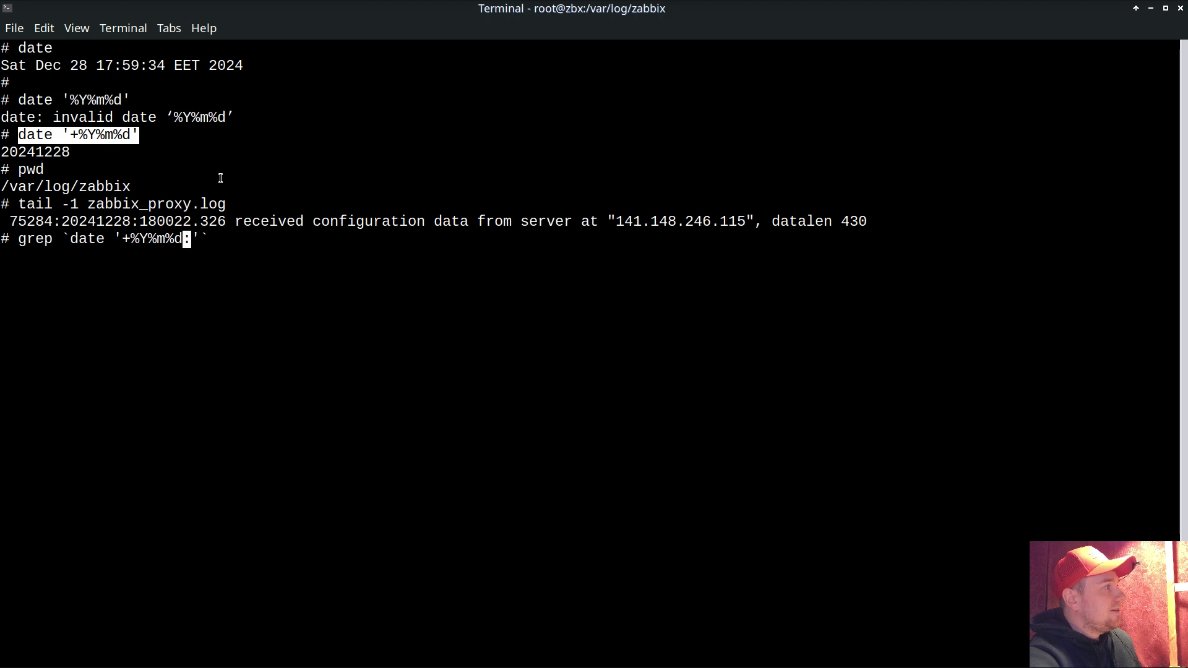
text(:)
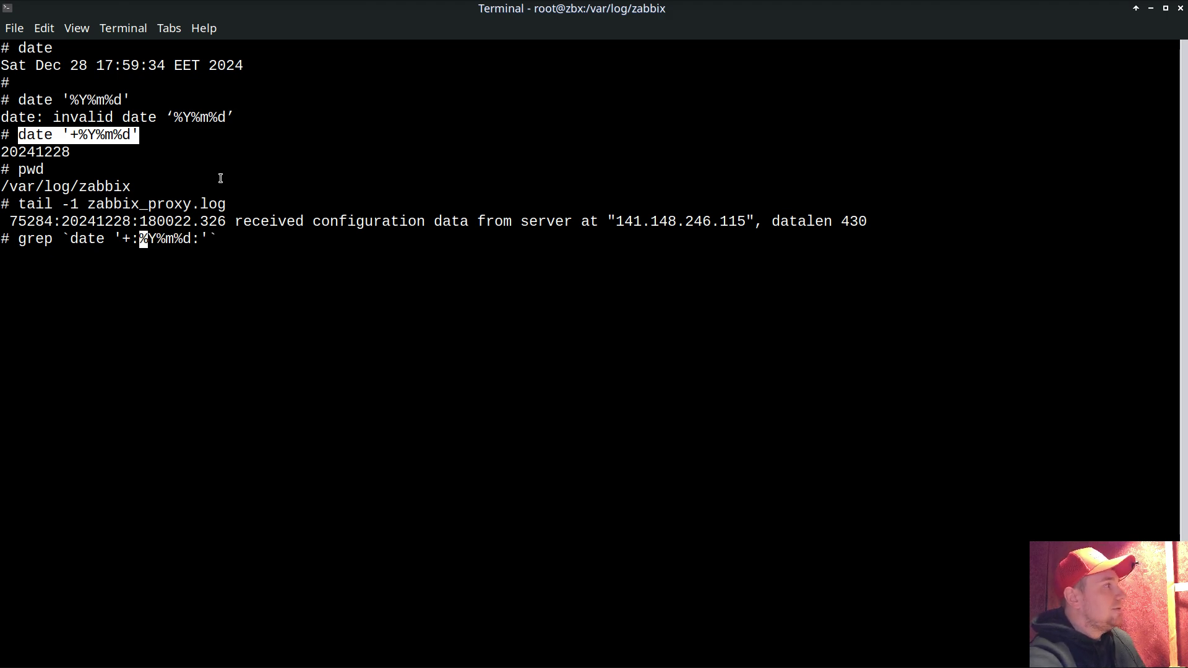
drag(54, 221, 62, 222)
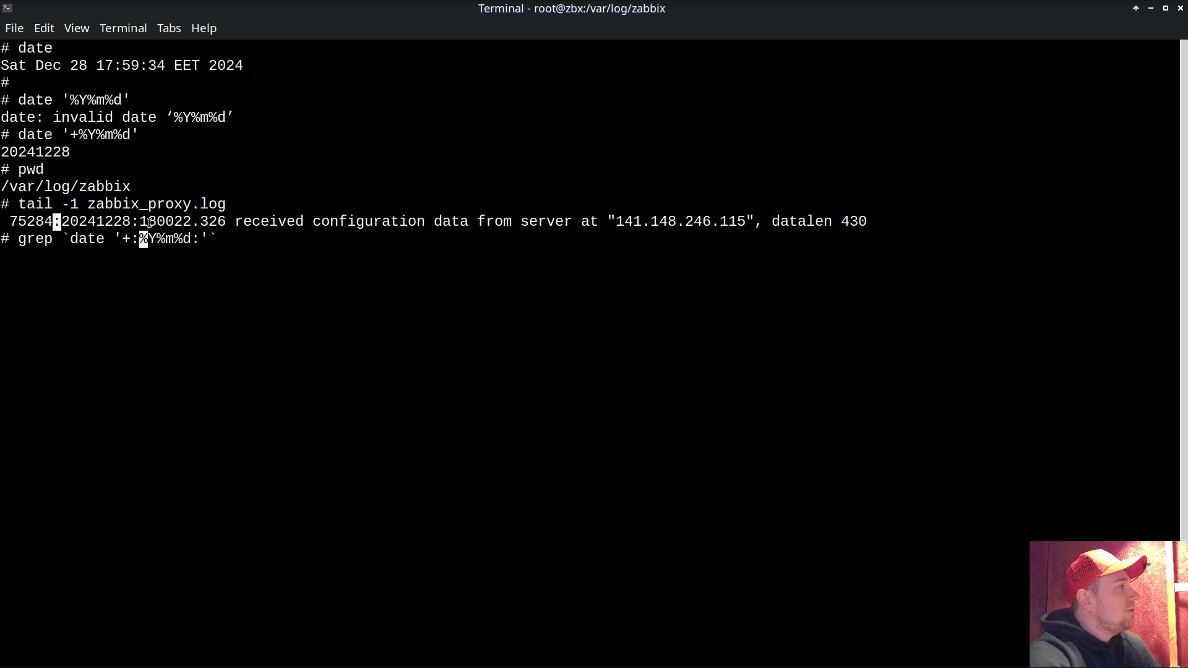
drag(136, 222, 141, 221)
click(237, 260)
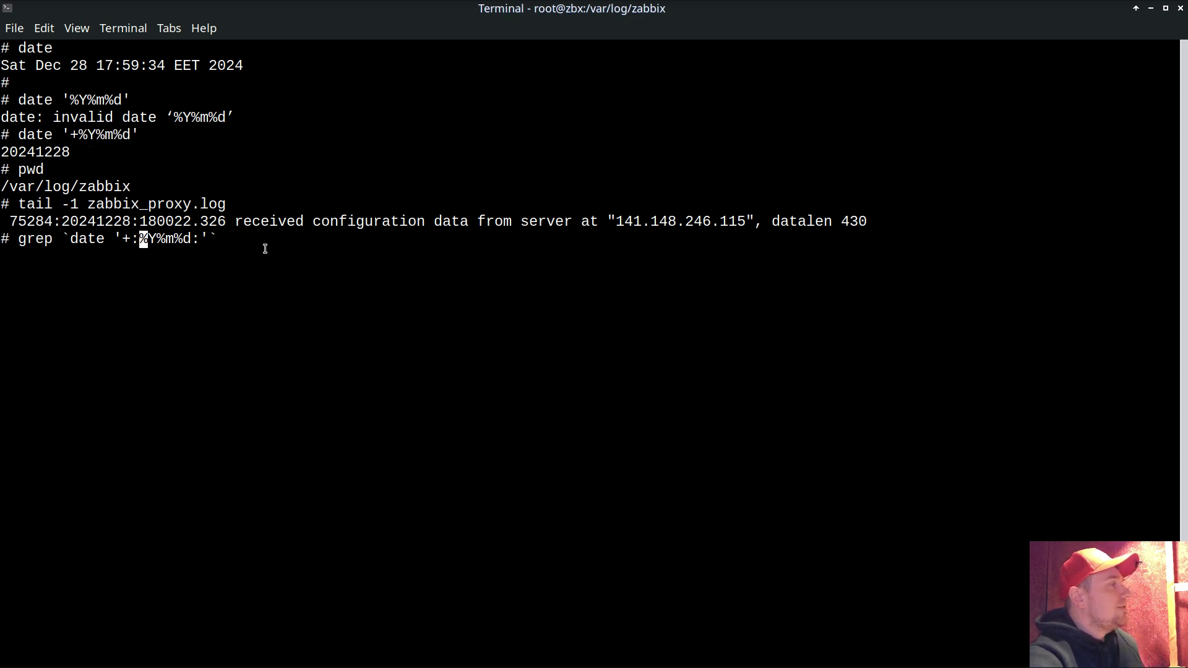
- Complete the grep with zabbix_proxy.log as the file, pipe it to tail, and run it
key(End)
text(z)
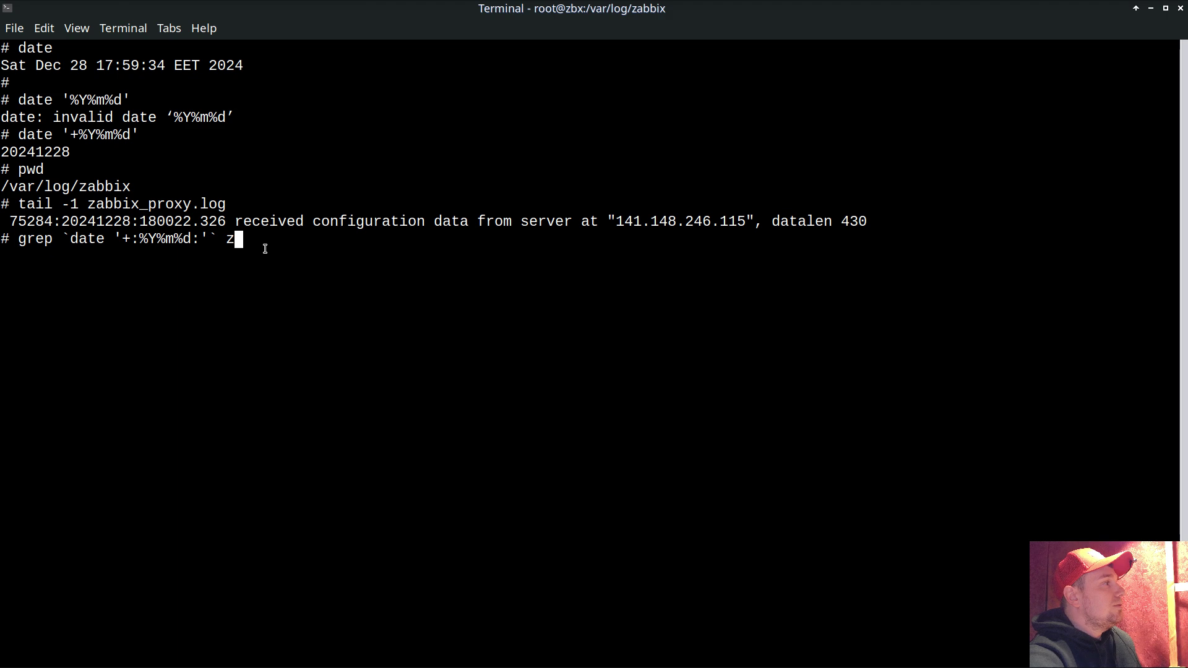
key(Tab)
text(pr)
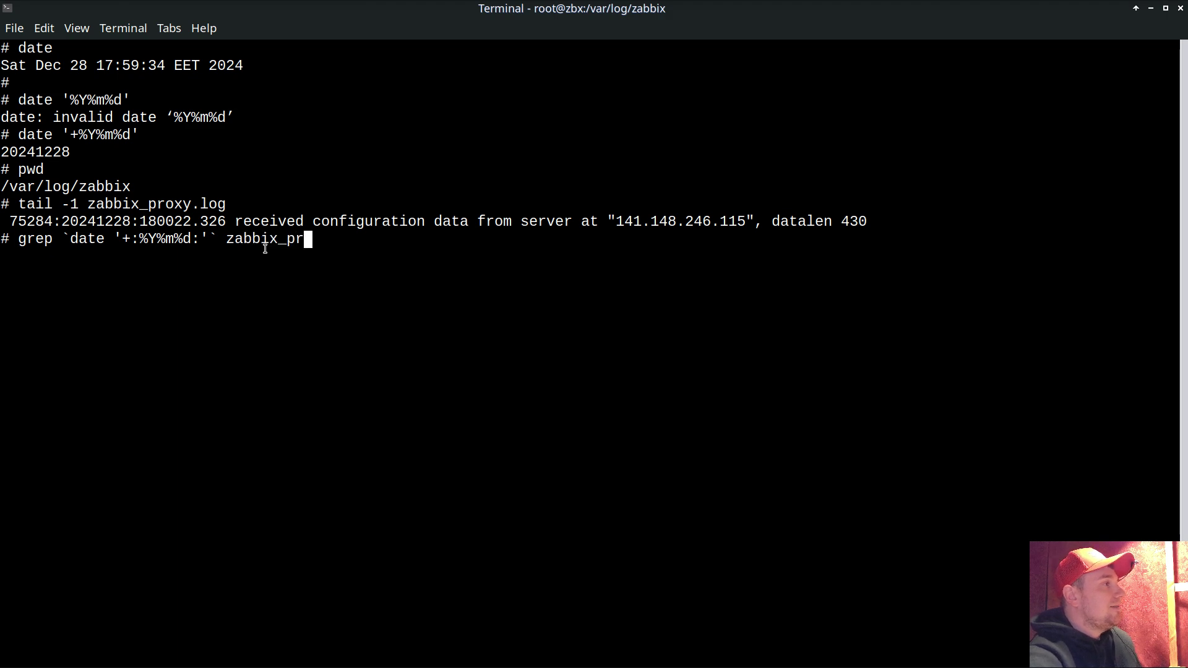
key(Tab)
text(| tail)
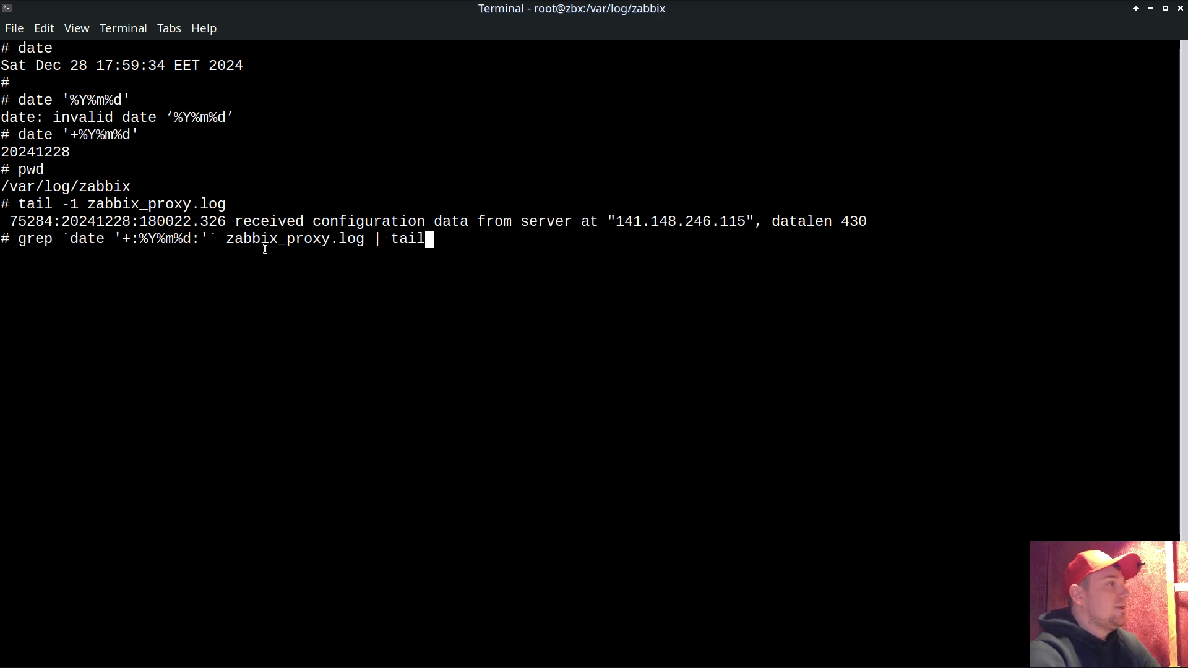
key(Return)
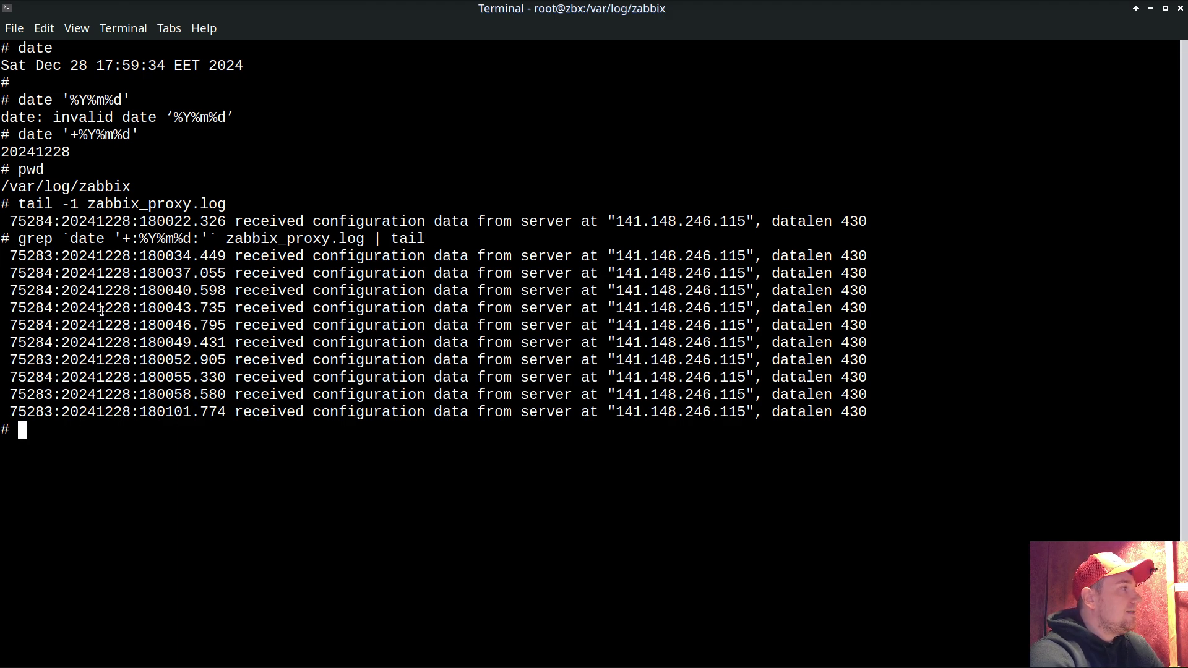
- Add the hour to the grep's date format, making it '+:%Y%m%d:%H', and rerun the command on zabbix_proxy.log
key(Up)
key(Left)
key(Left)
key(Left)
key(Left)
key(Left)
key(Left)
key(Left)
key(Left)
key(Left)
key(Left)
key(Left)
key(Left)
key(Left)
key(Left)
key(Left)
key(Left)
key(Left)
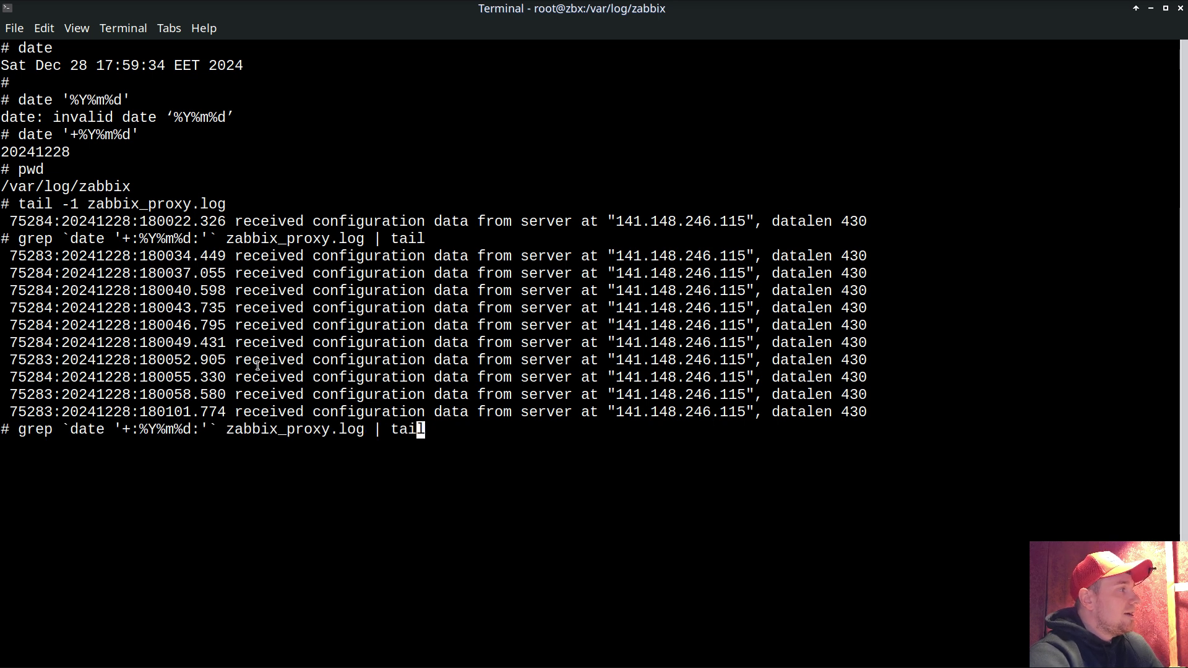
key(Left)
key(Left)
key(Left)
key(Left)
key(Left)
key(Left)
key(Left)
key(Left)
key(Left)
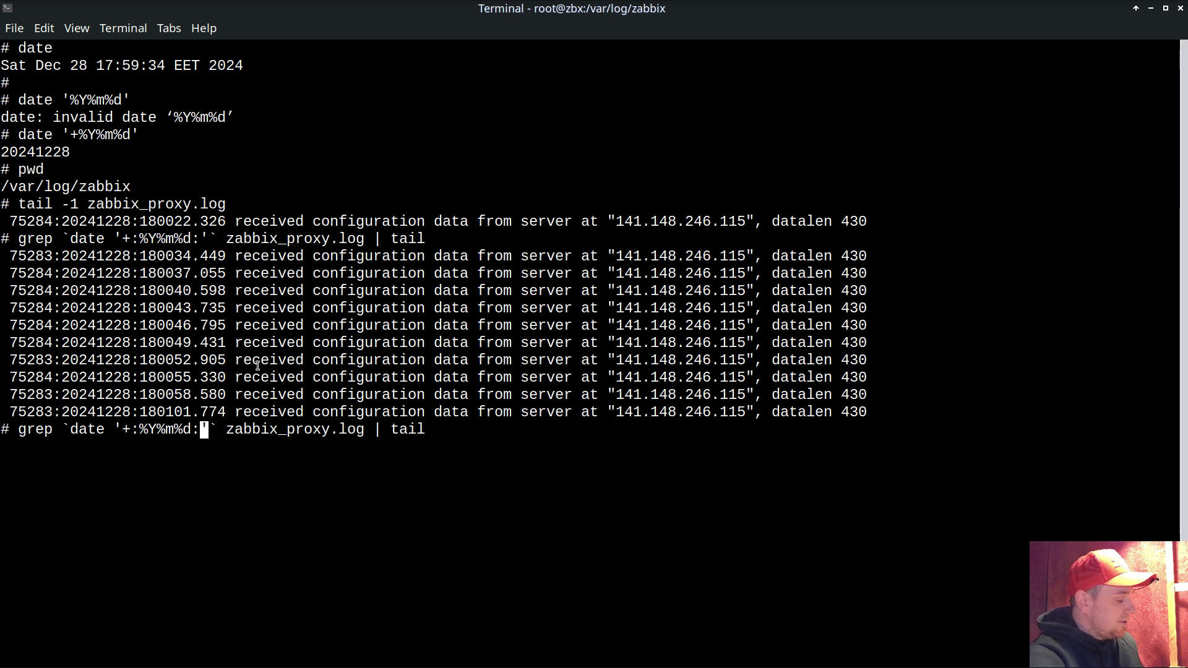
text(%)
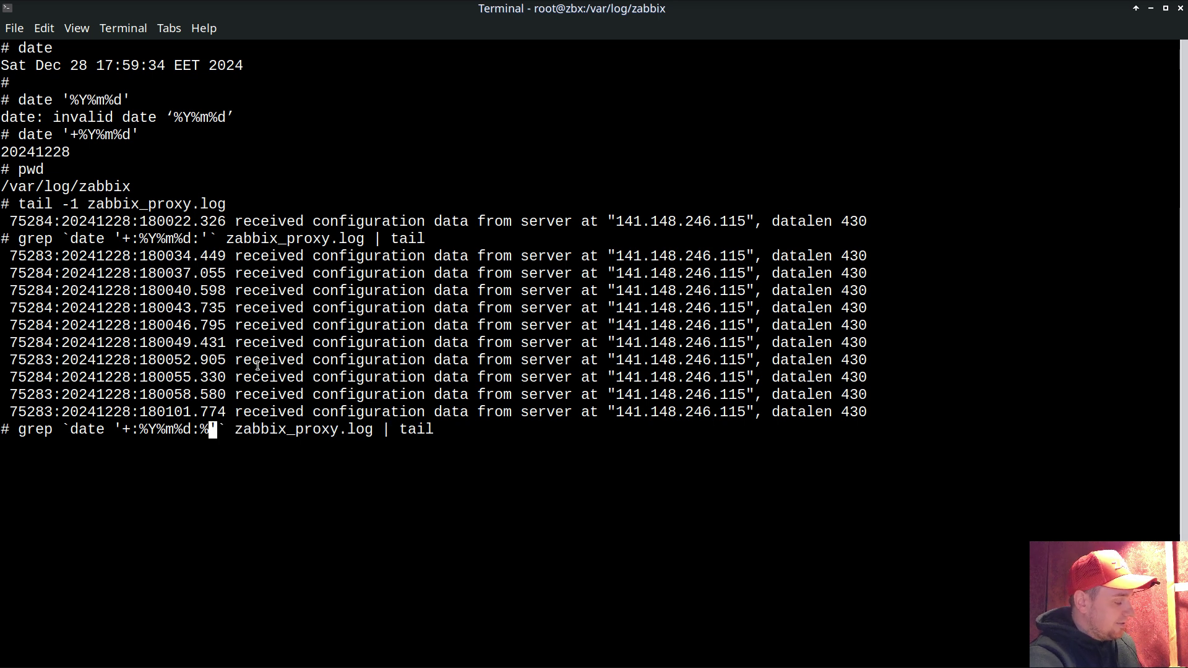
text(H)
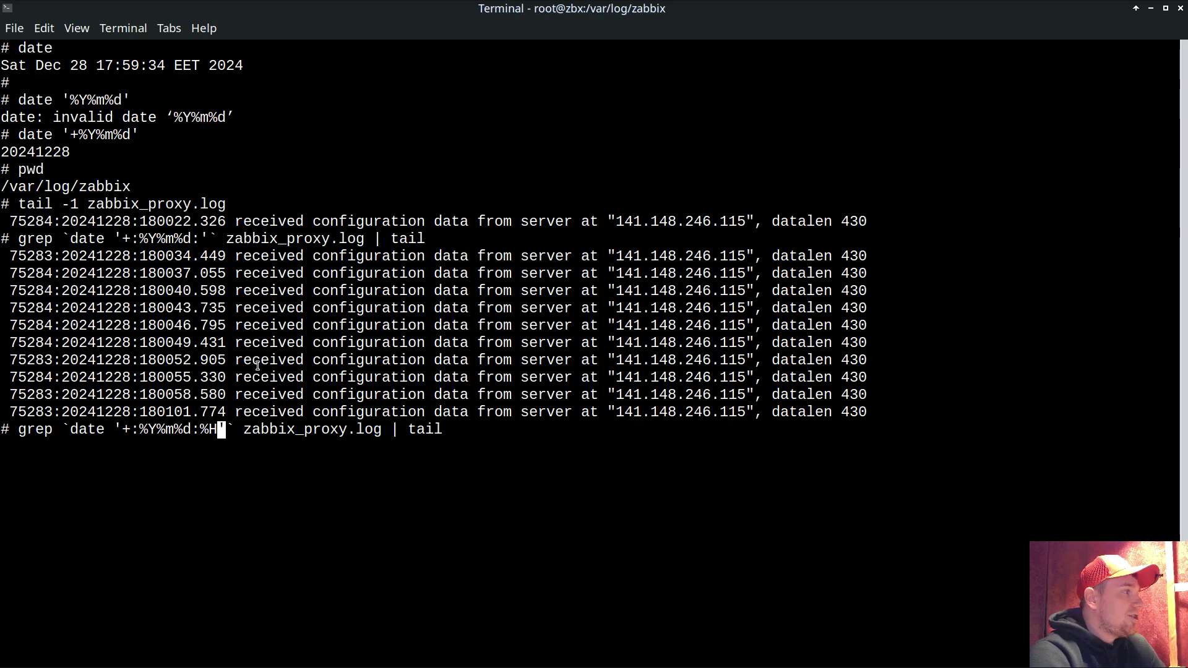
key(Return)
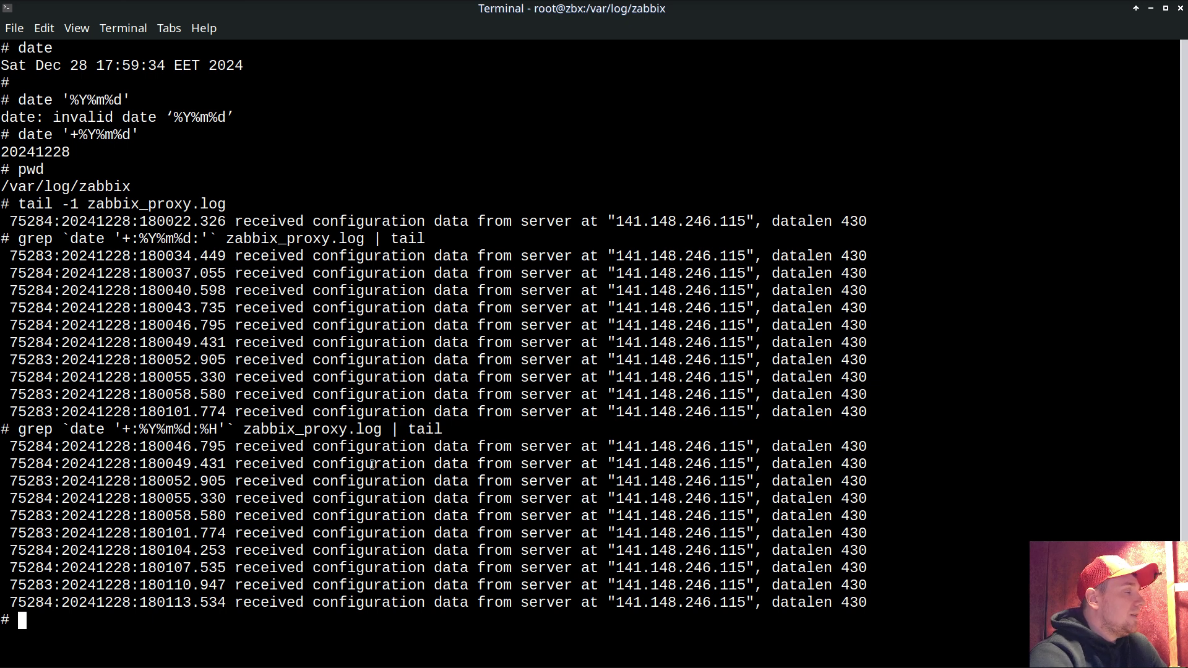
- Rerun the hourly grep on zabbix_proxy.log with its output piped to head instead of tail
key(Up)
key(BackSpace)
key(BackSpace)
key(BackSpace)
key(BackSpace)
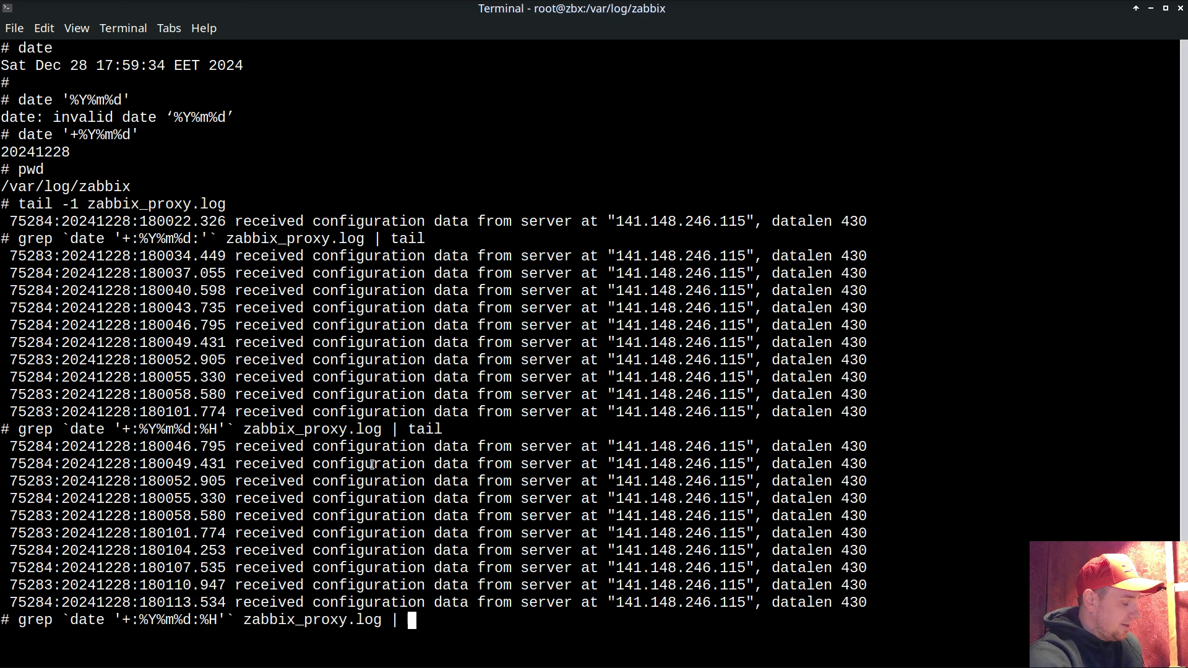
text(head)
key(Return)
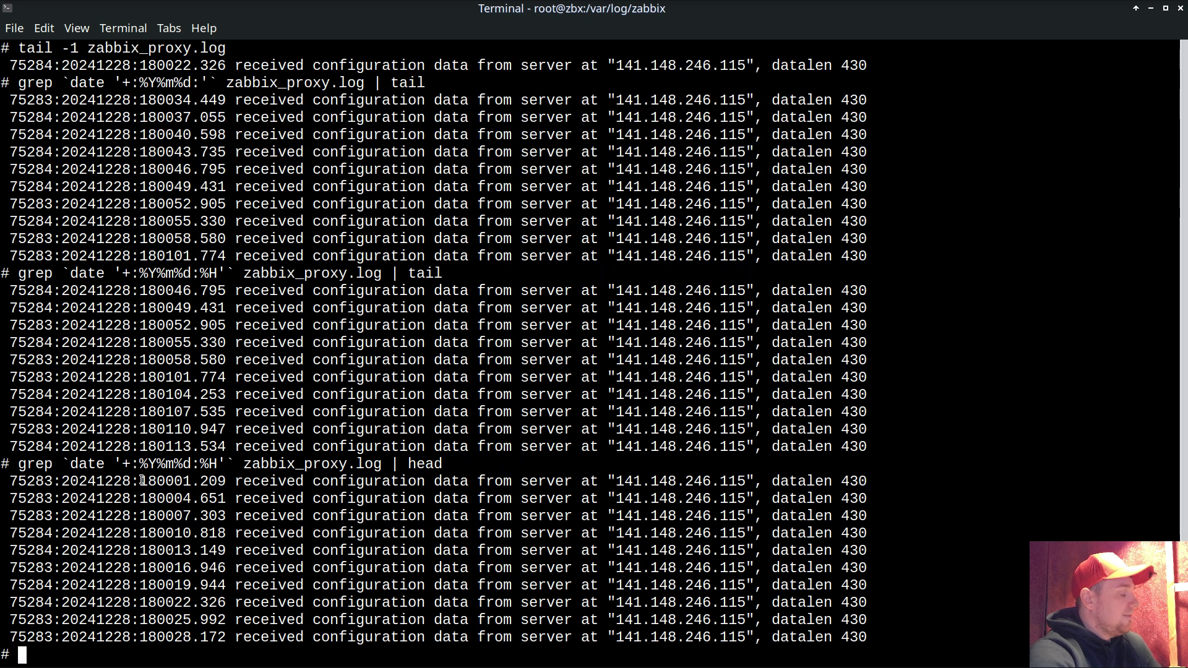
- Run date and compare its hour with the timestamp of the first filtered log entry
text(date)
key(Return)
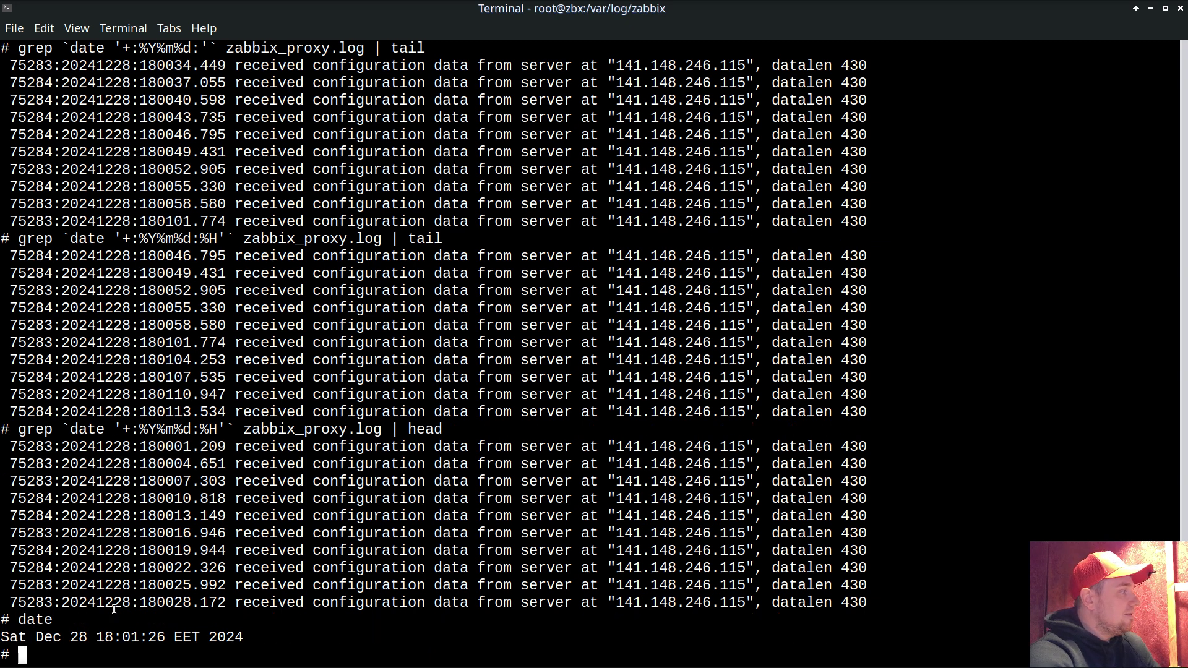
drag(96, 640, 112, 640)
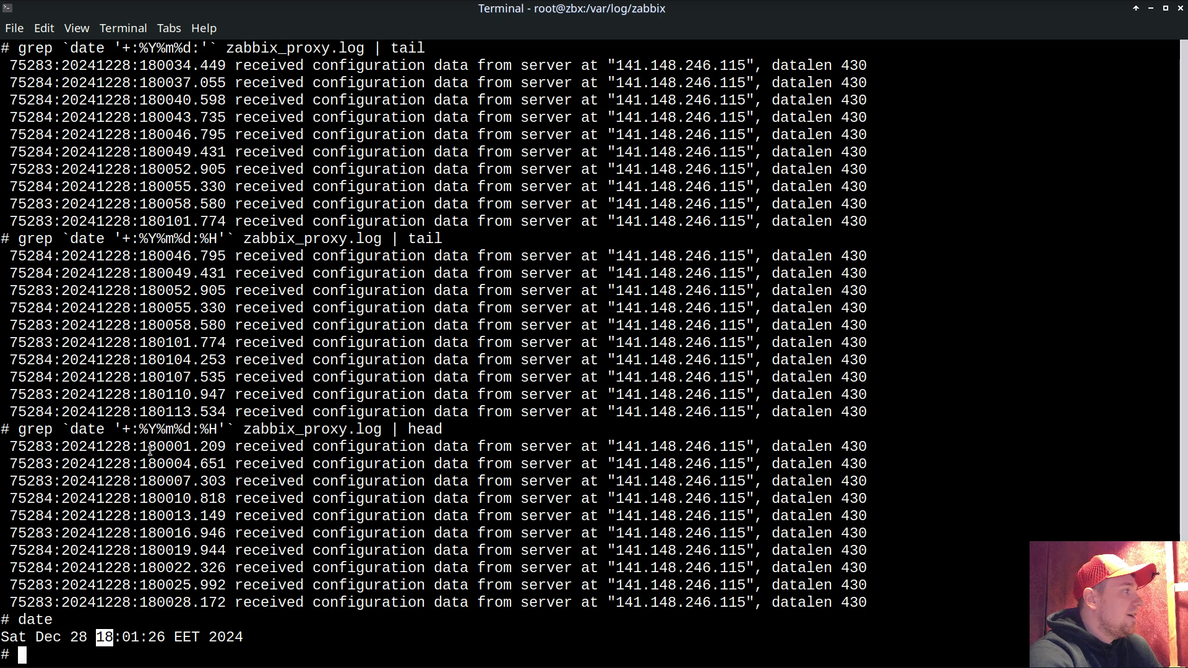
drag(140, 447, 191, 447)
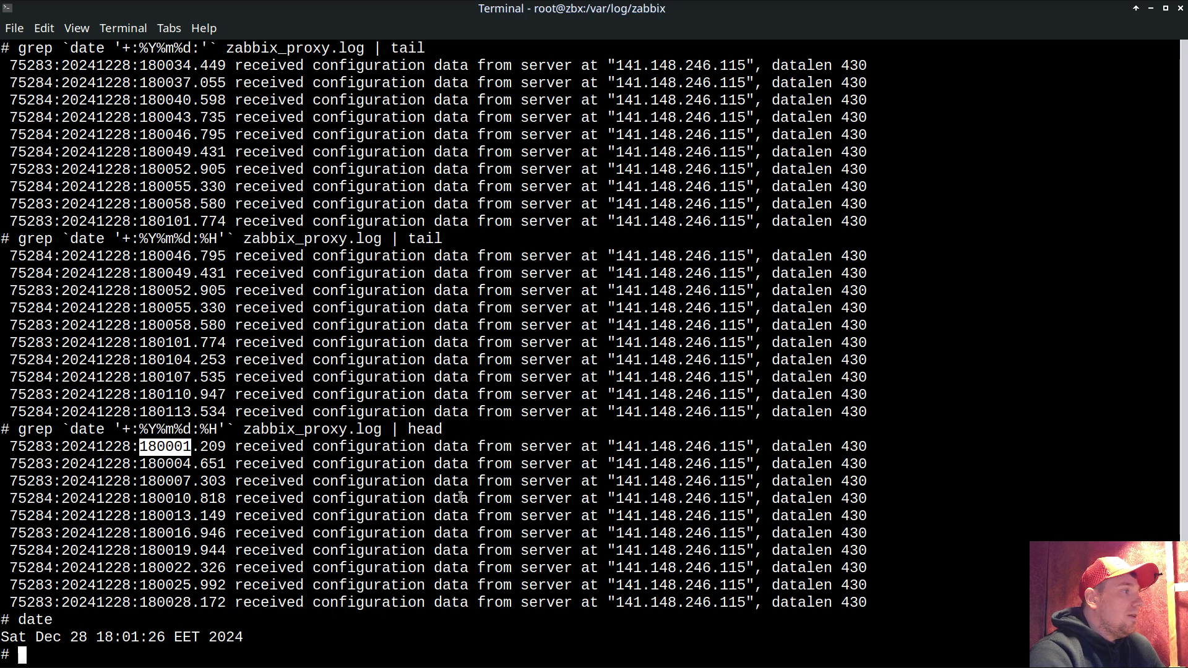
- Recall the hourly grep and replace head with a second grep for "received configuration", copying the phrase from a log line
key(Up)
key(Up)
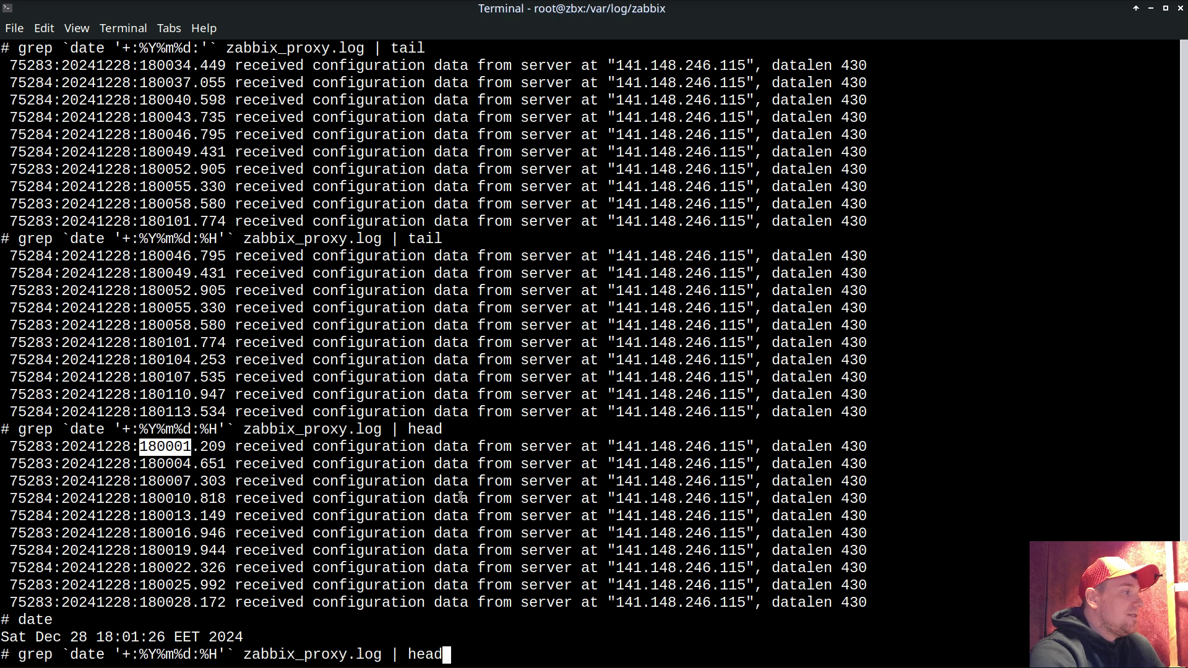
key(BackSpace)
key(BackSpace)
key(BackSpace)
key(BackSpace)
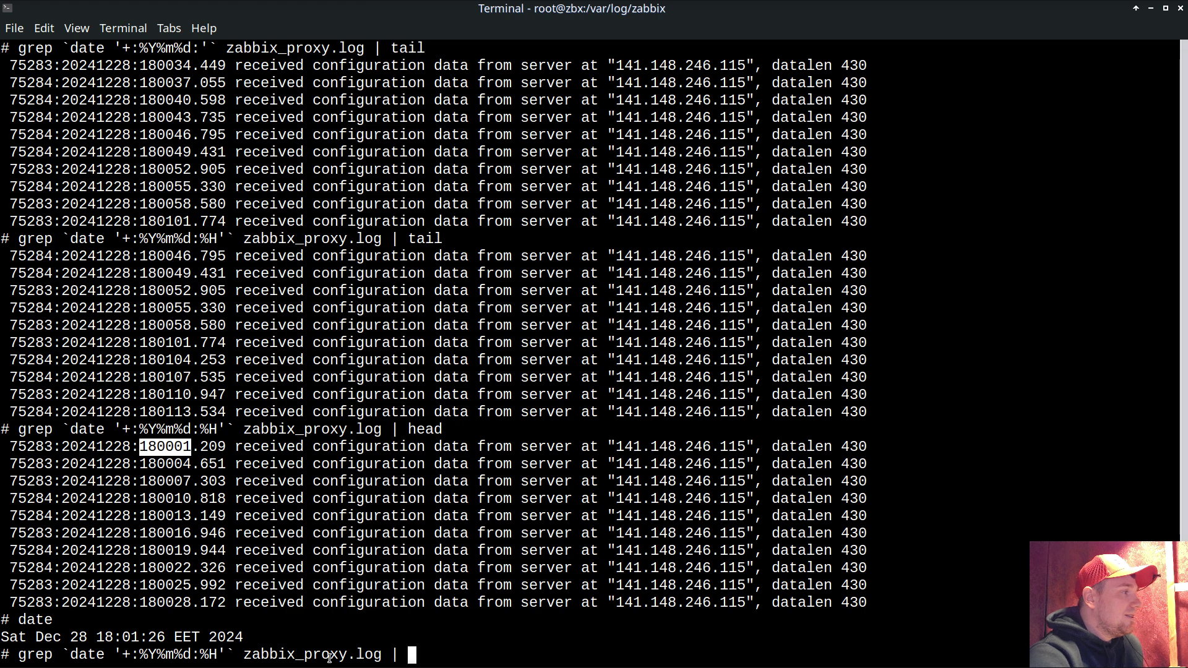
text(grep)
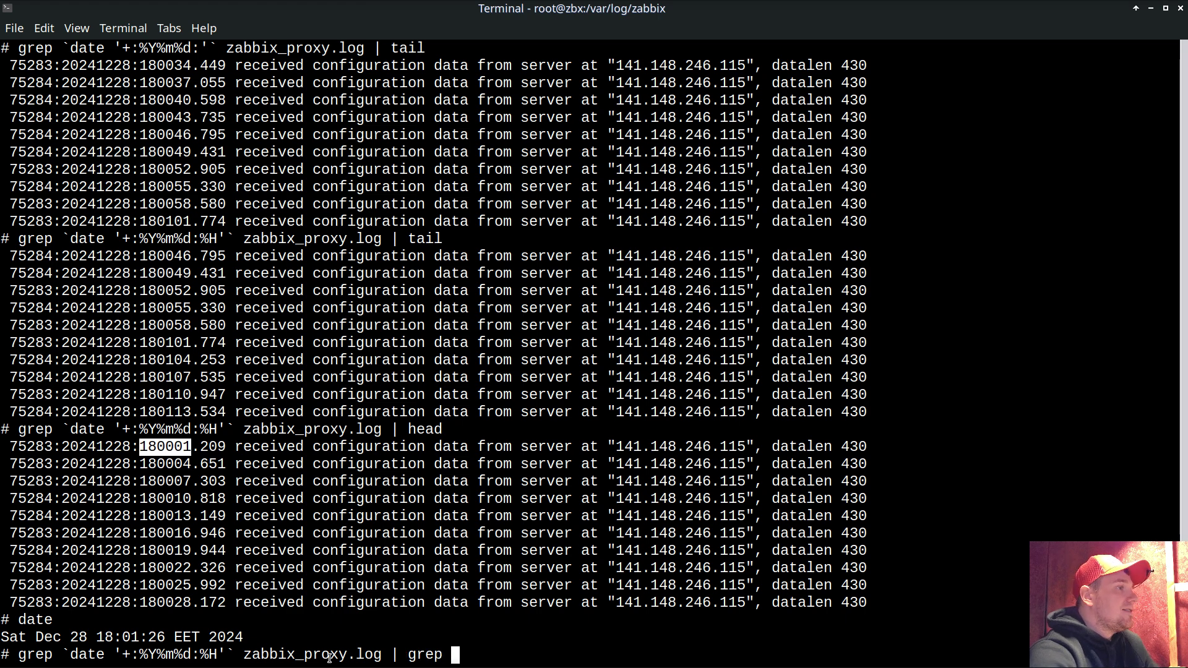
drag(234, 446, 321, 447)
key(ctrl+c)
text("")
key(Left)
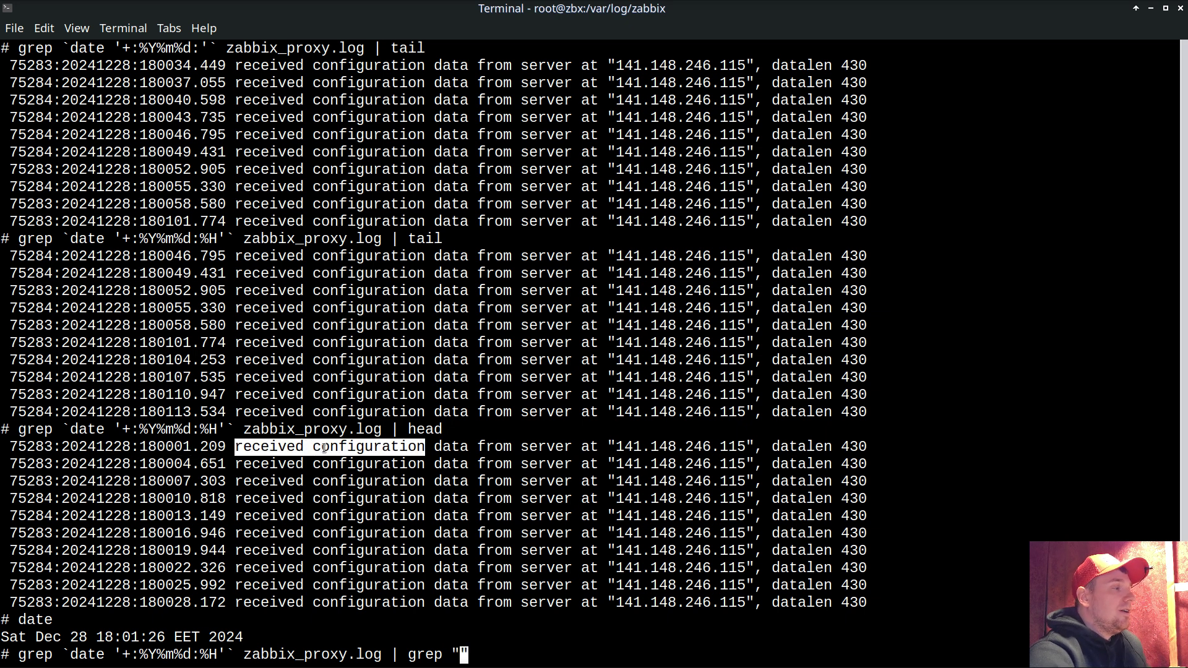
middle_click(324, 448)
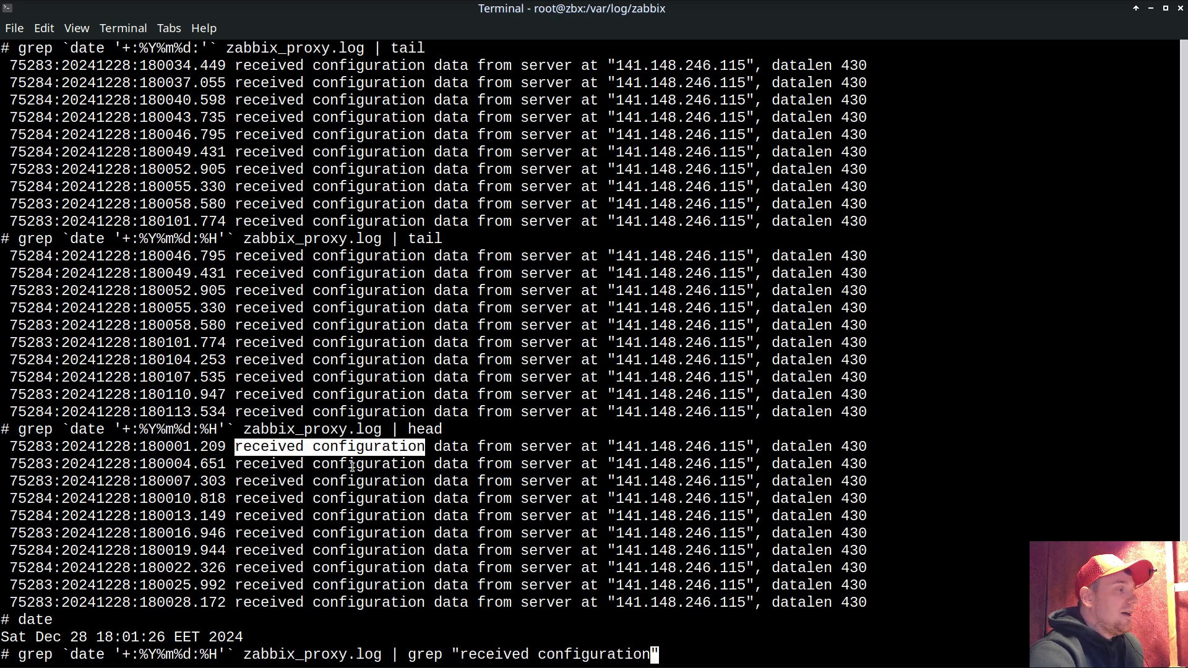
- Add the -c option before "received configuration" in the second grep and run the command to count the matching lines
key(Left)
key(Left)
key(Left)
key(Left)
key(Left)
key(Left)
key(Left)
key(Left)
key(Left)
key(Left)
key(Left)
key(Left)
key(Left)
key(Left)
key(Left)
key(Left)
key(Left)
key(Left)
key(Left)
key(Left)
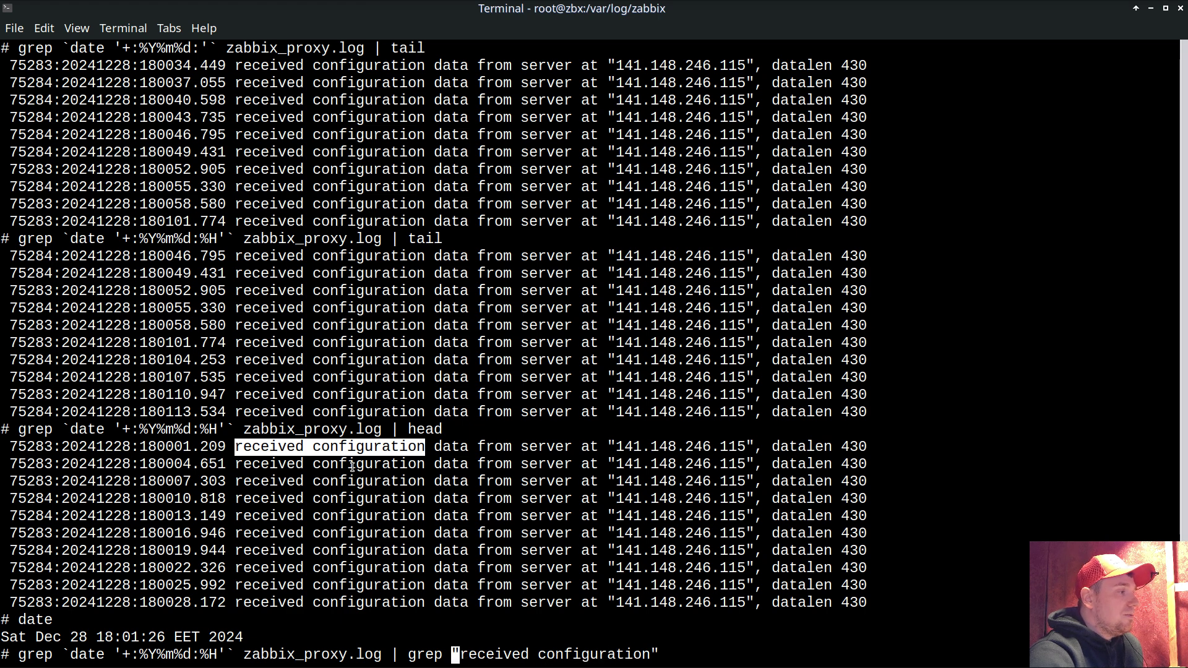
text(-c)
key(Return)
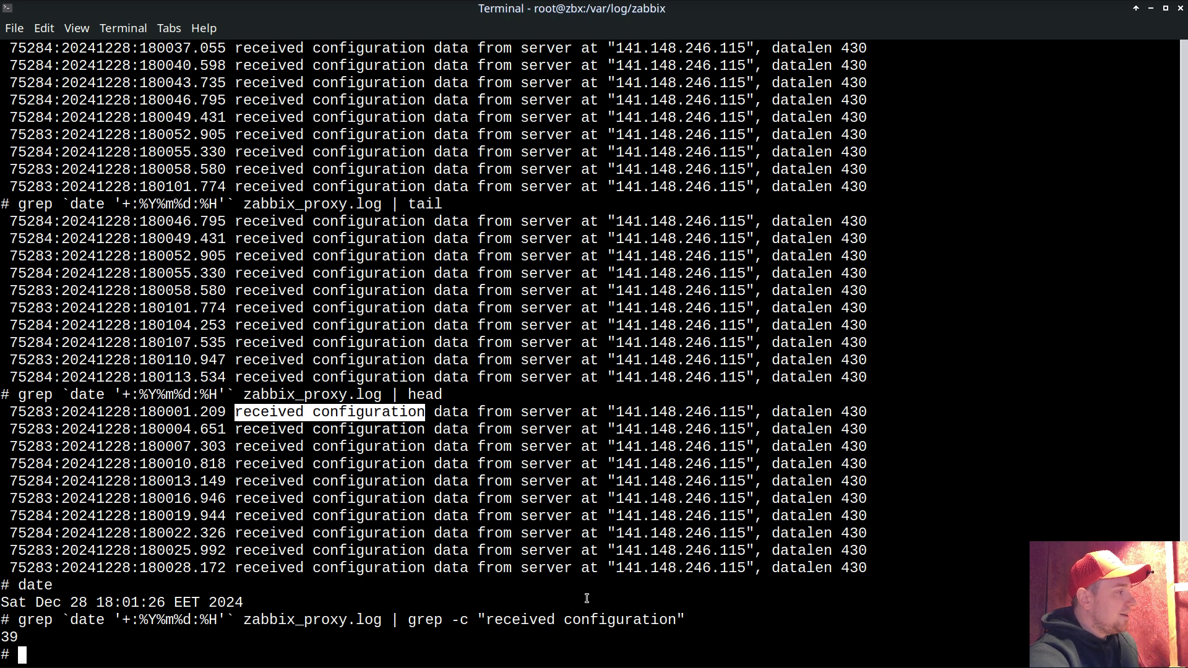
key(Return)
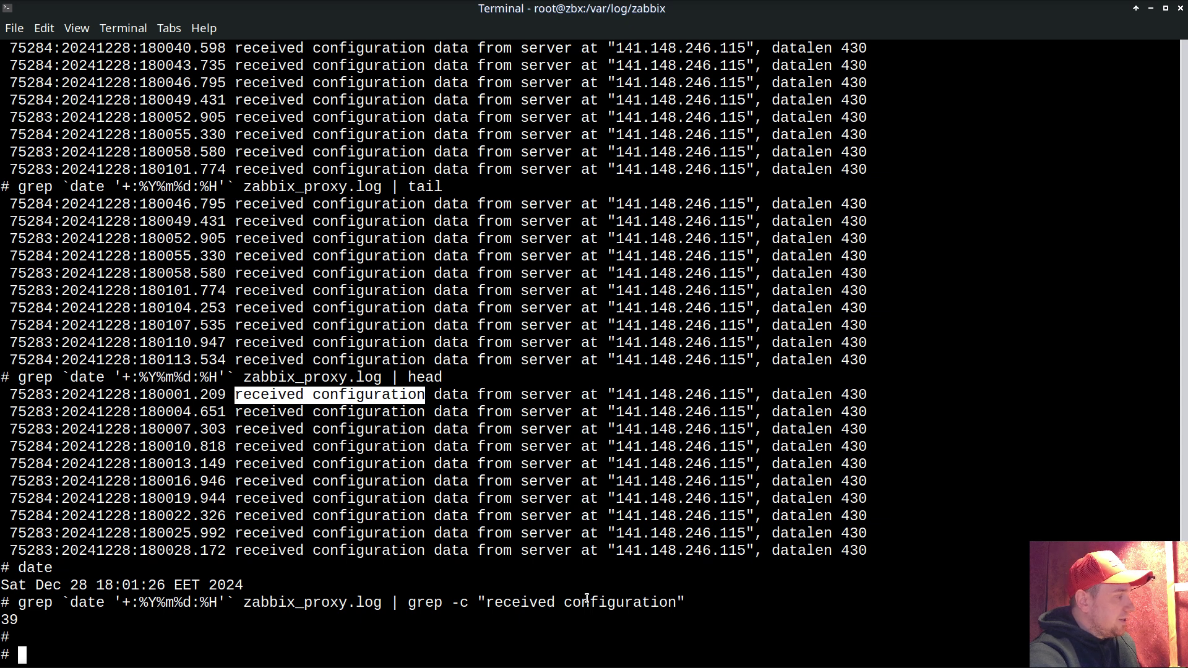
- Find the AllowRoot|AllowKey grep on /etc/zabbix/zabbix_agentd.conf in the command history, run it, and examine the AllowKey value
key(ctrl+r)
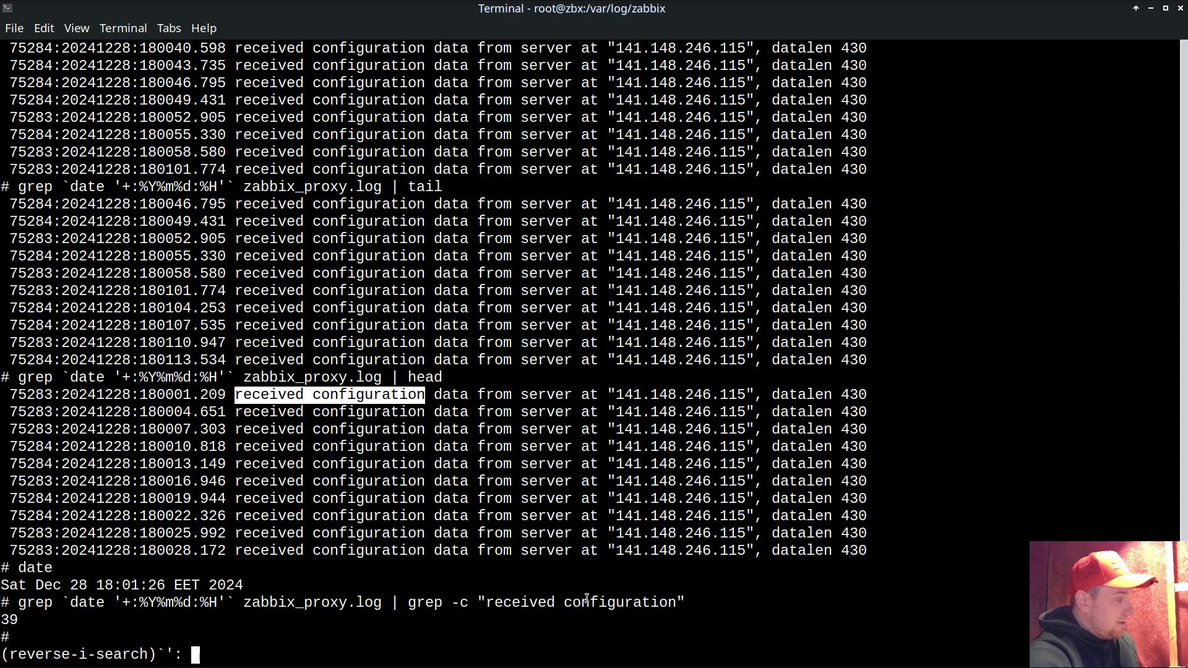
text(All)
key(Return)
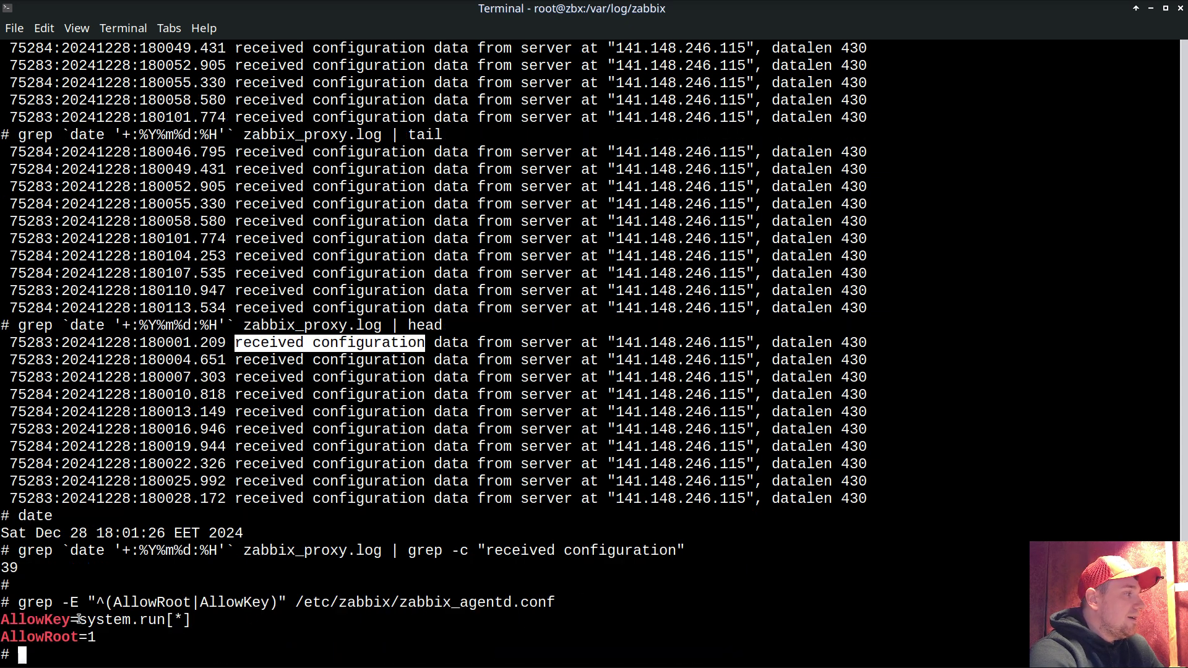
drag(79, 620, 189, 621)
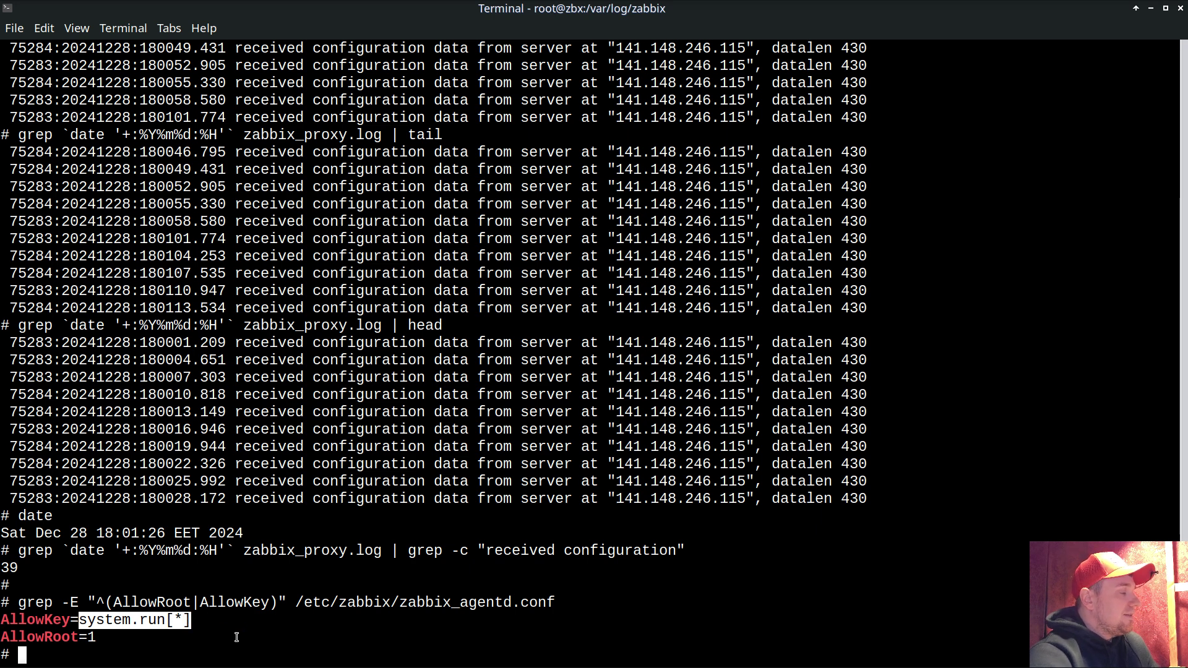
- Open the service override with systemctl edit zabbix-agent, review its user and group settings, and exit without changes
text(systemctl )
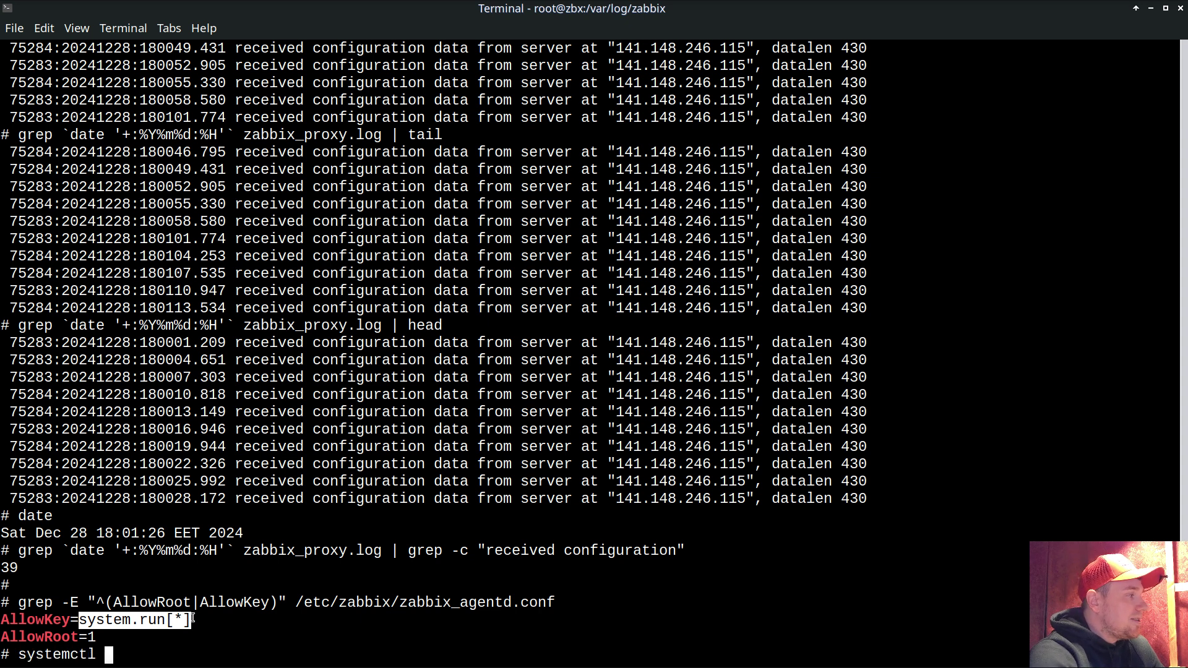
text(e)
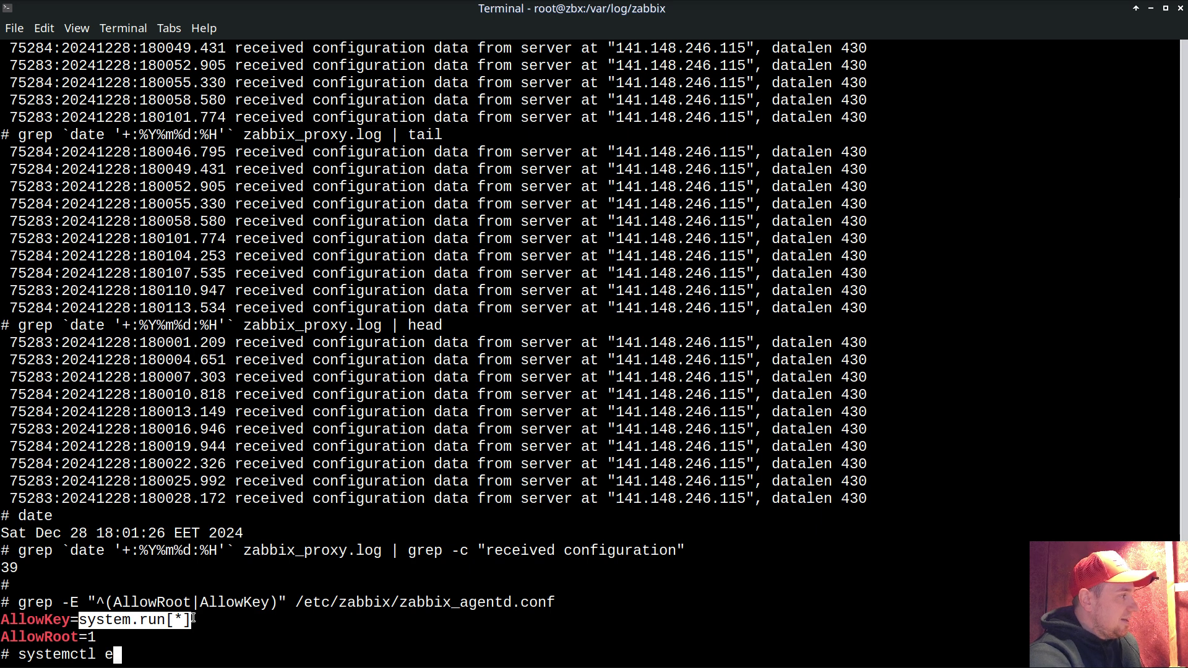
text(dit zabbix-agent)
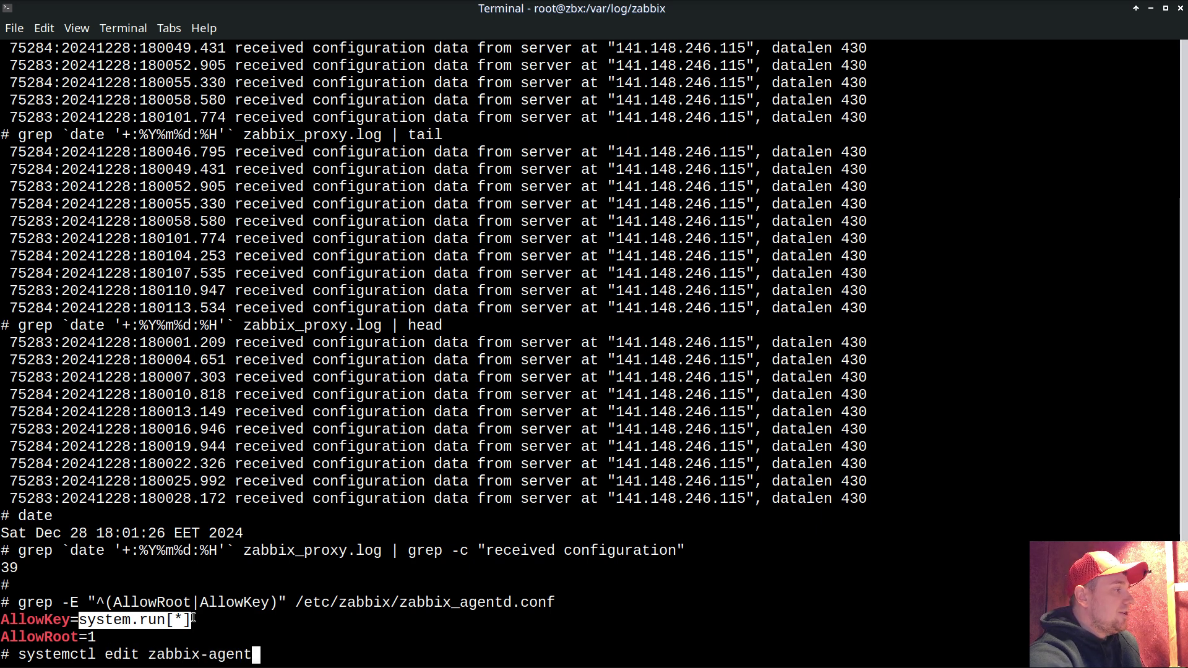
key(Return)
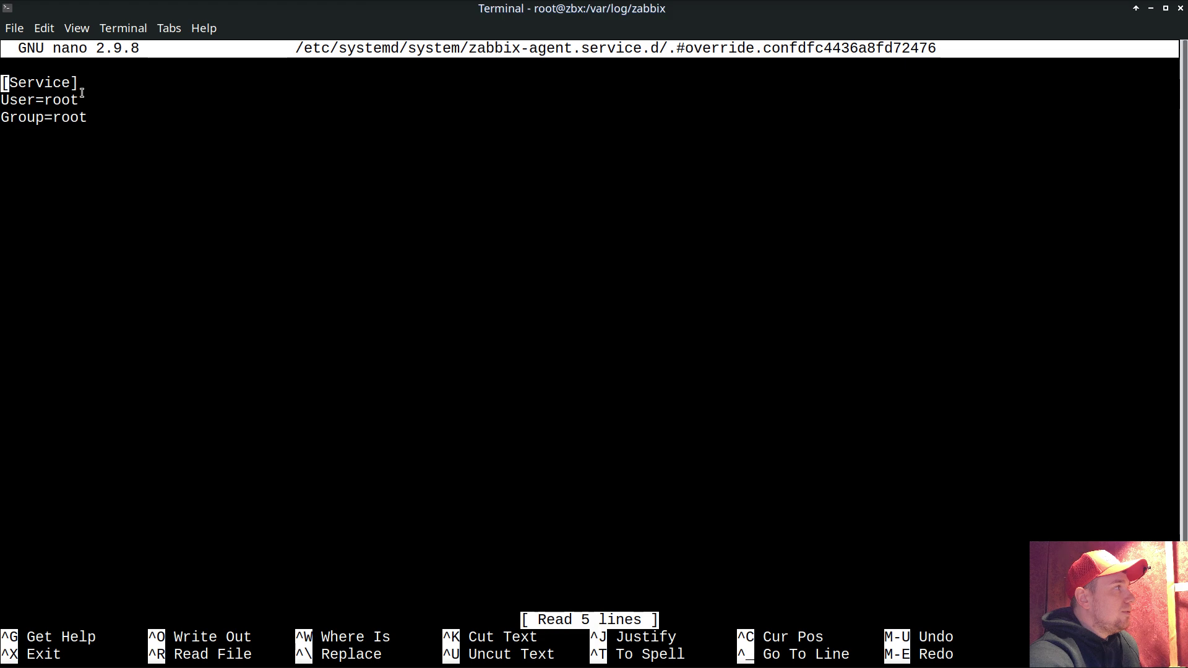
key(ctrl+x)
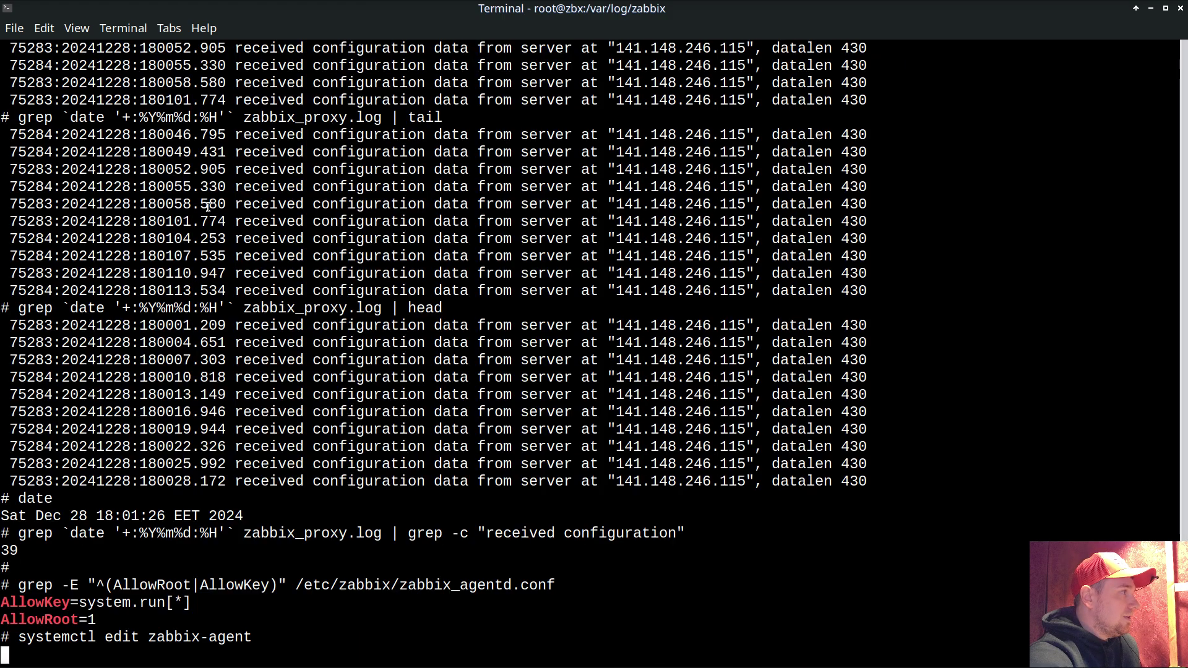
- Reload the systemd configuration with systemctl daemon-reload
text(systemctl )
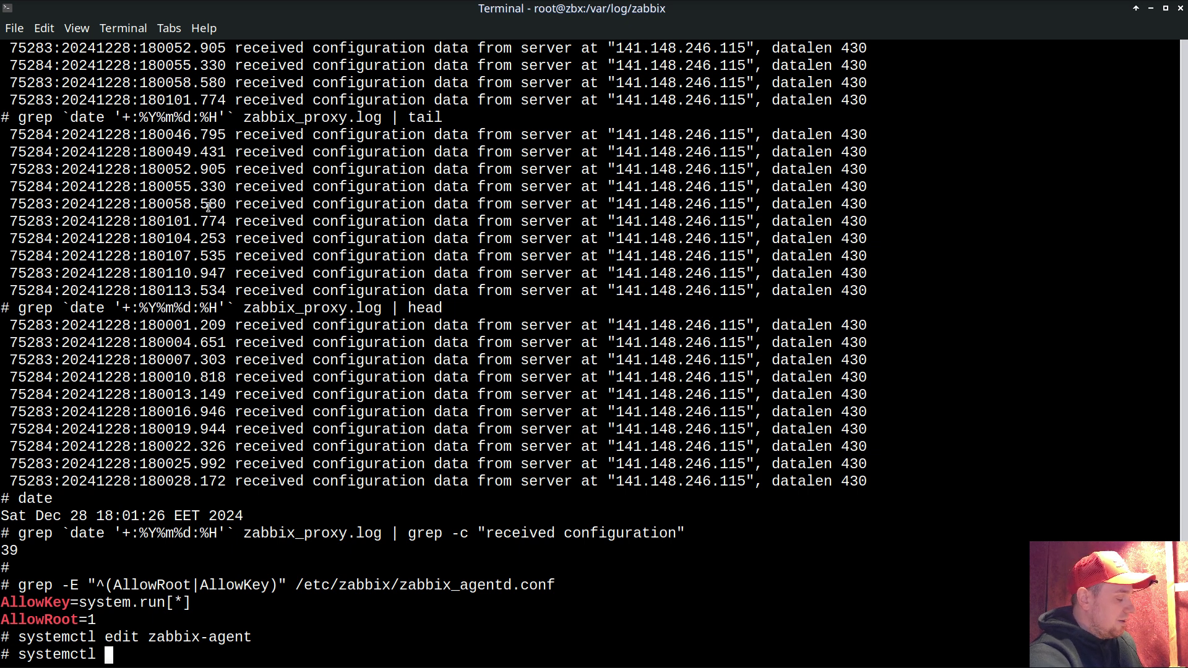
text(reload)
key(Left)
key(Left)
key(Left)
key(Left)
key(Left)
key(Left)
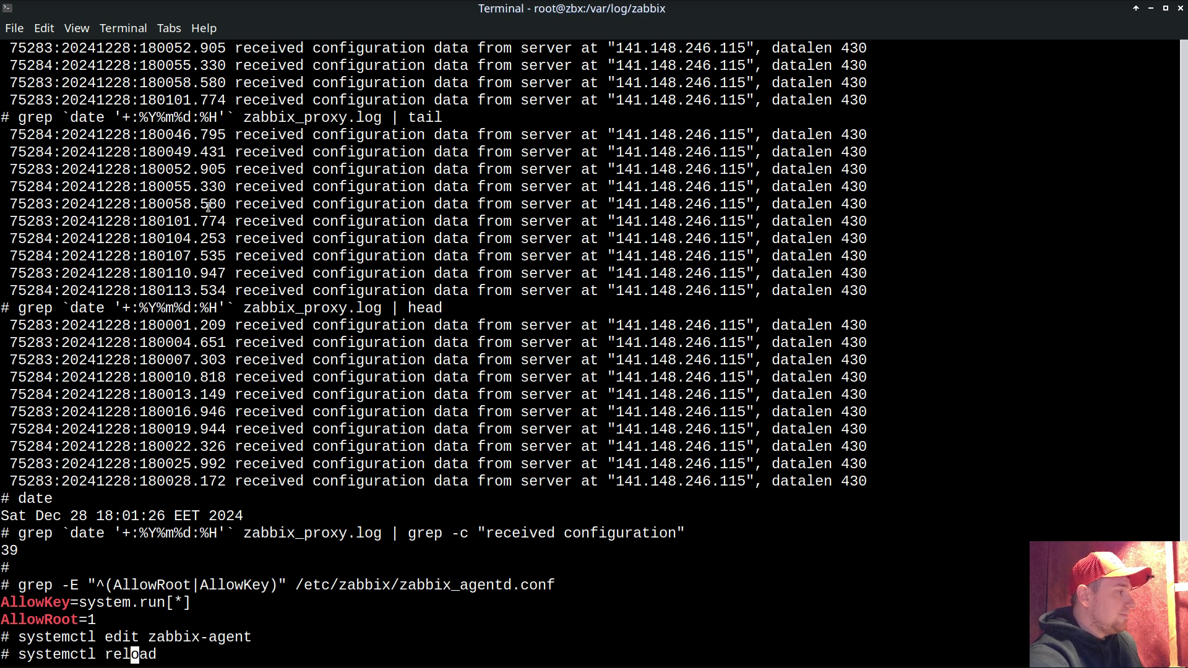
text(daemon-)
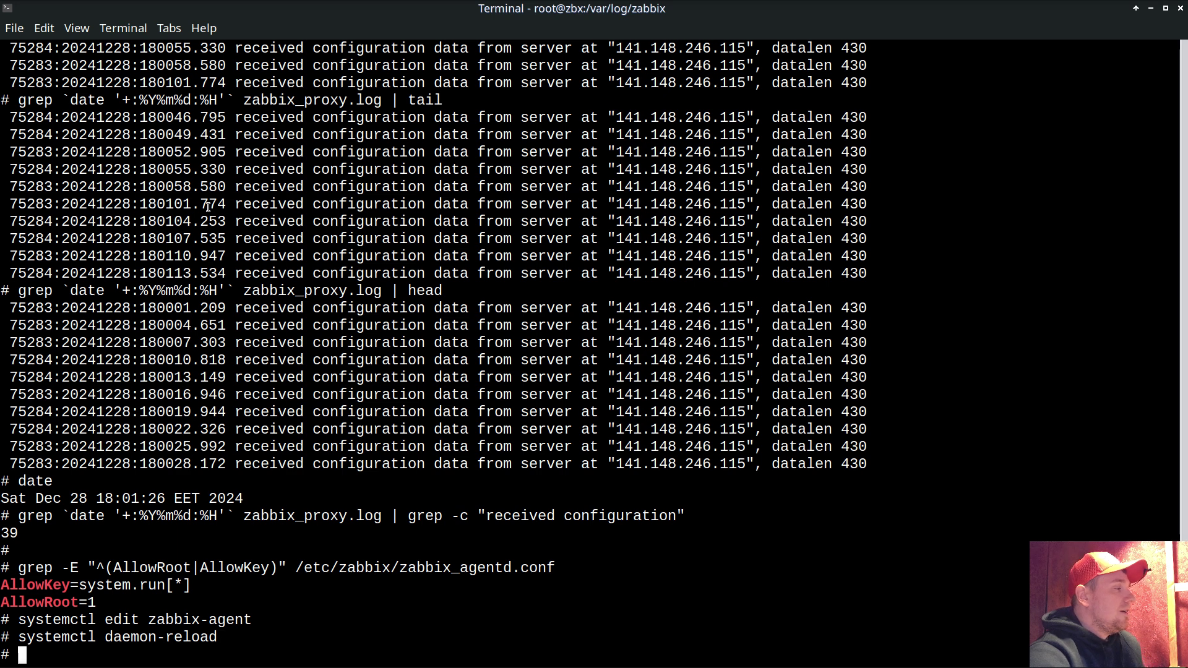
- Run ps auxww|grep agentd from the command history and check which user owns the agent processes against the AllowKey setting
key(ctrl+r)
text(auxx)
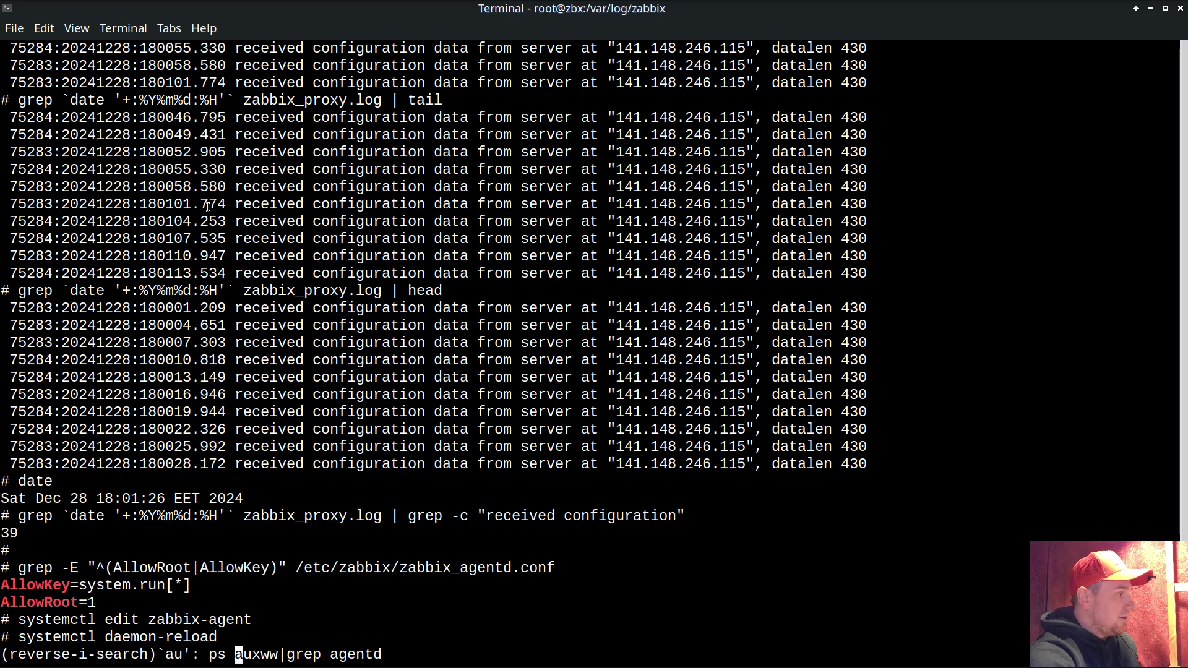
key(Return)
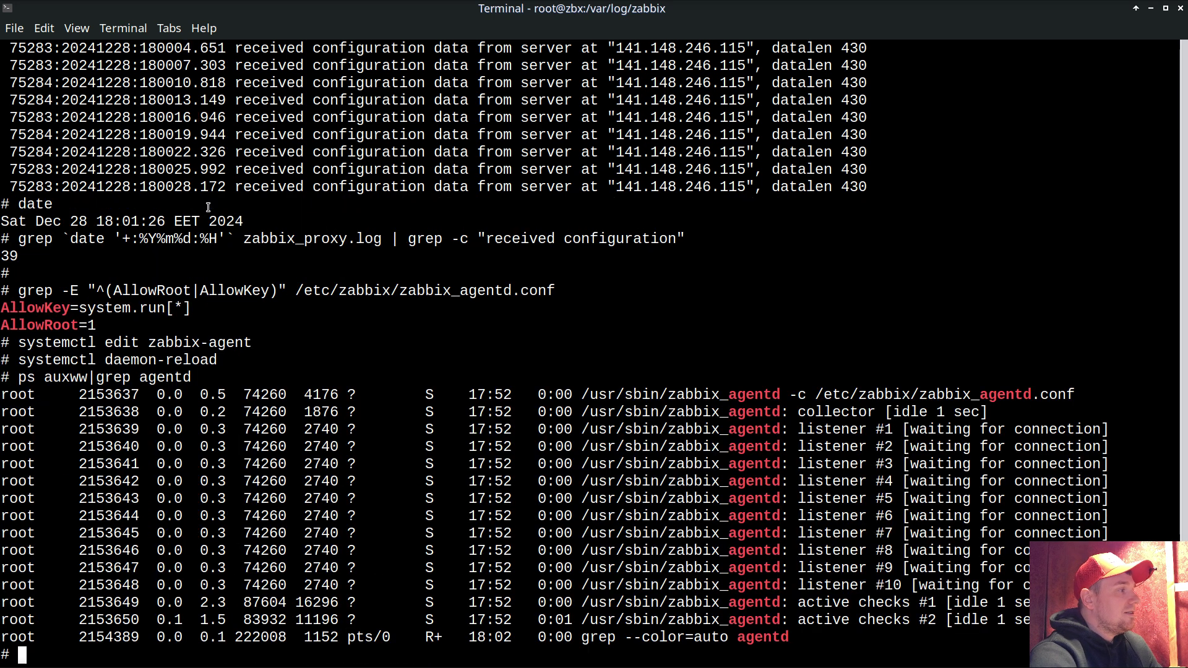
double_click(720, 429)
double_click(17, 447)
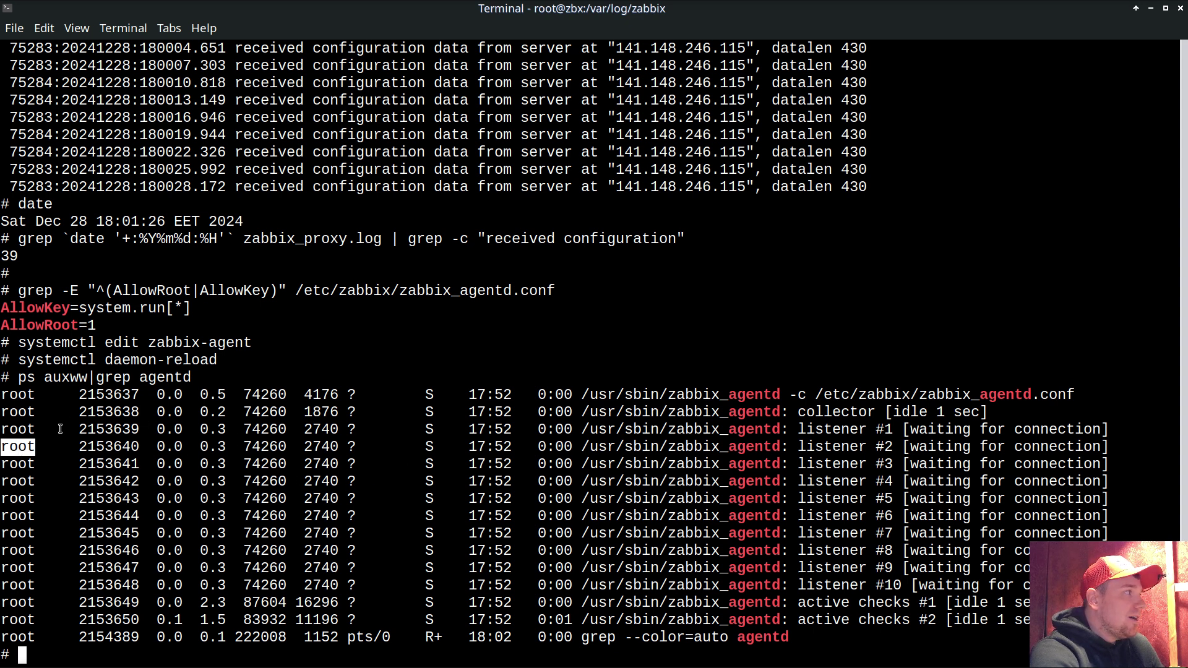
drag(79, 307, 192, 305)
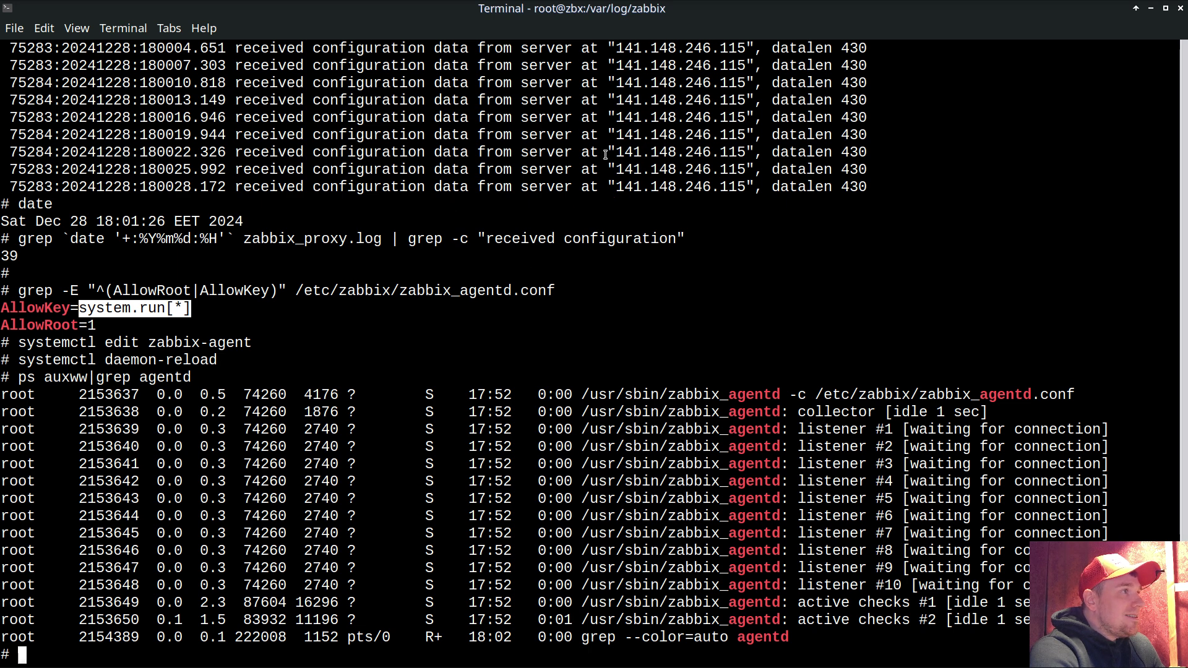
scroll(491, 296, up, 7)
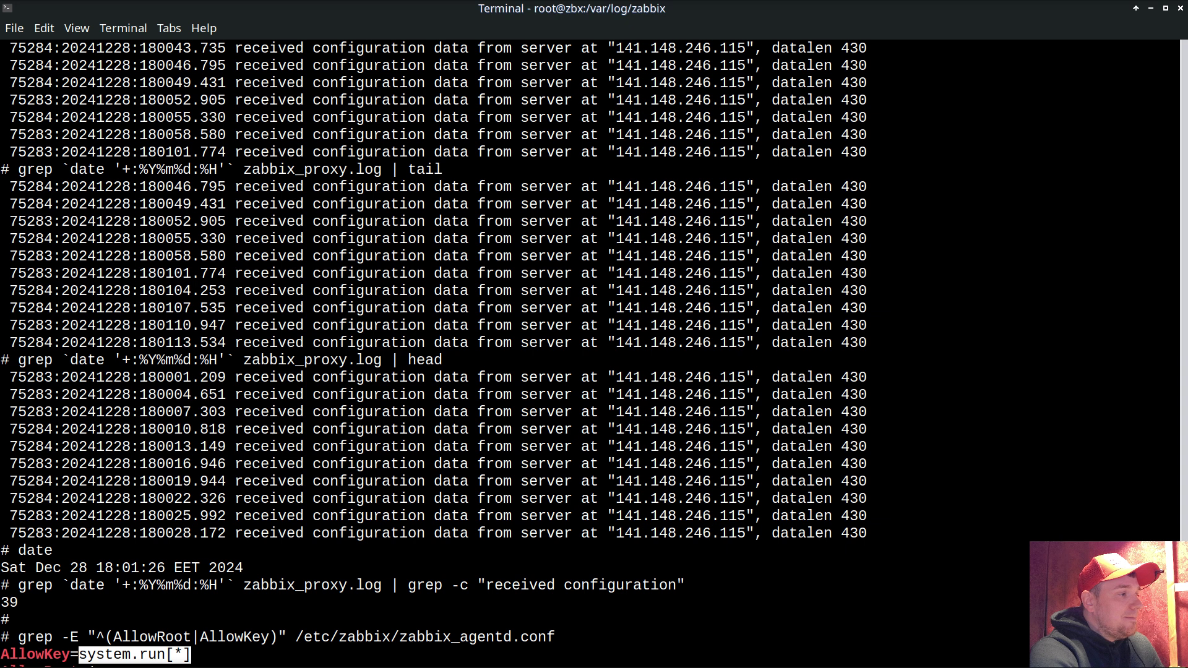
- Switch to the Zabbix frontend in the browser and fill in a new host named new with host group rec and an Agent interface
key(alt+Tab)
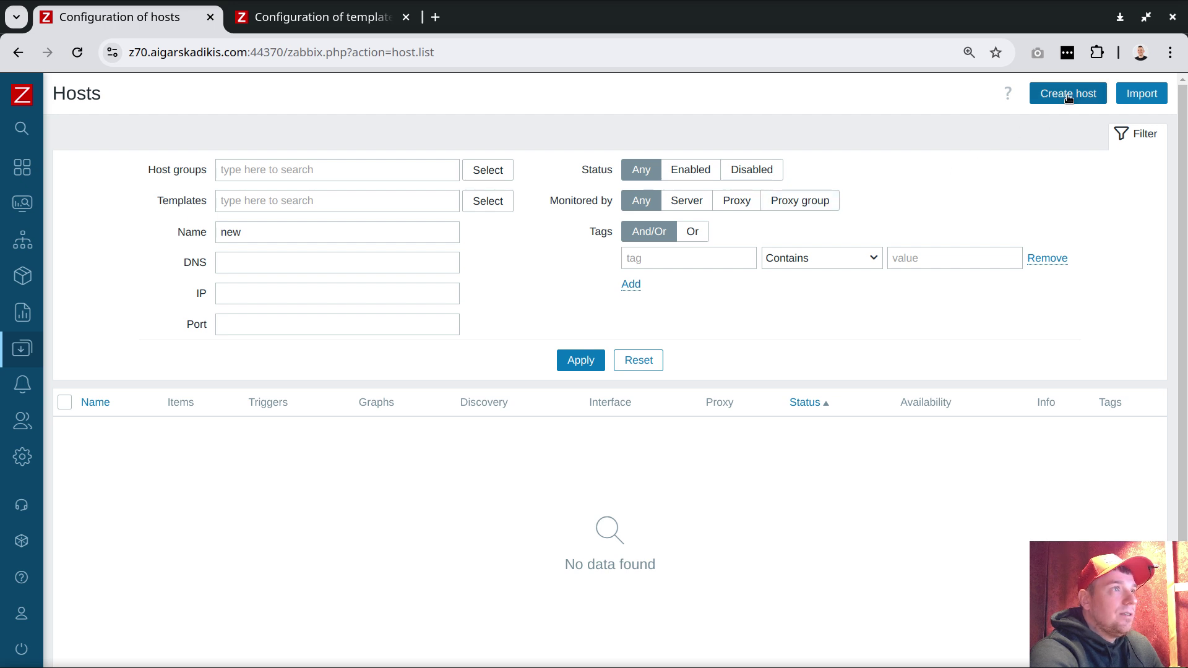
click(1100, 94)
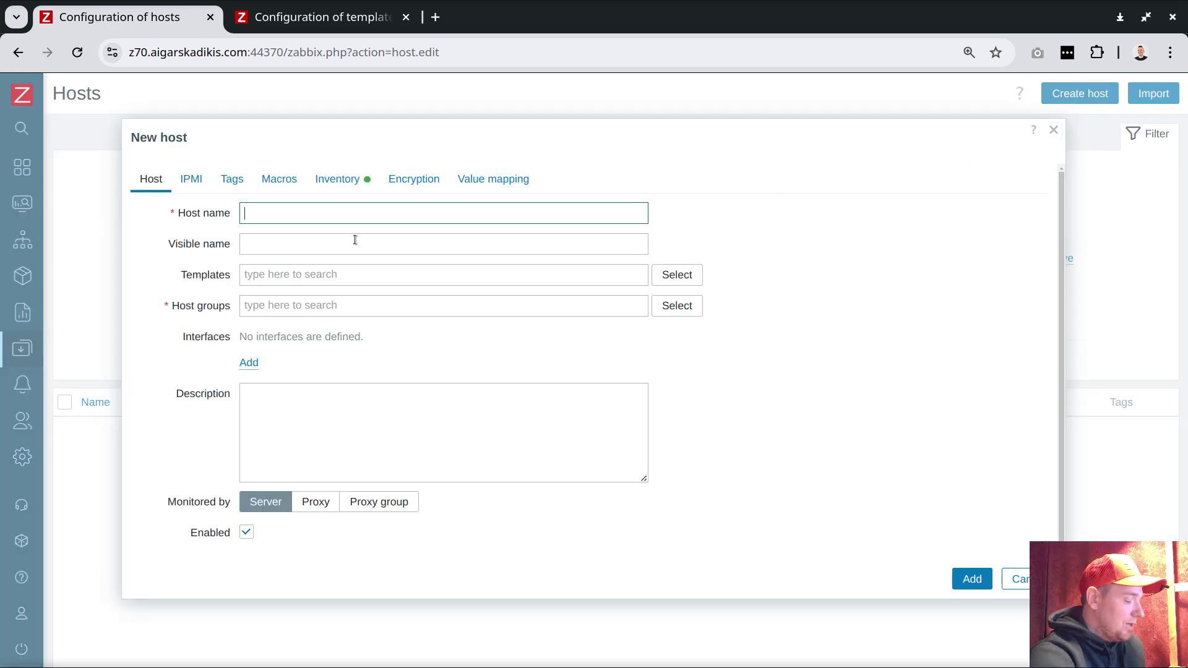
text(new)
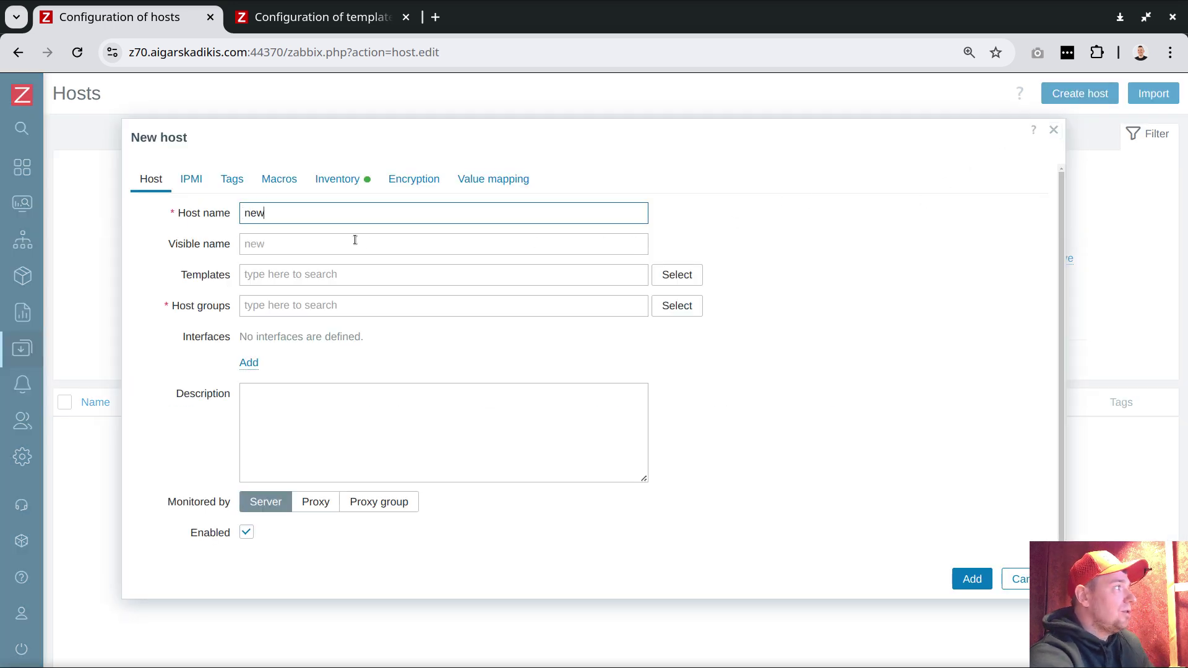
click(296, 310)
text(rec)
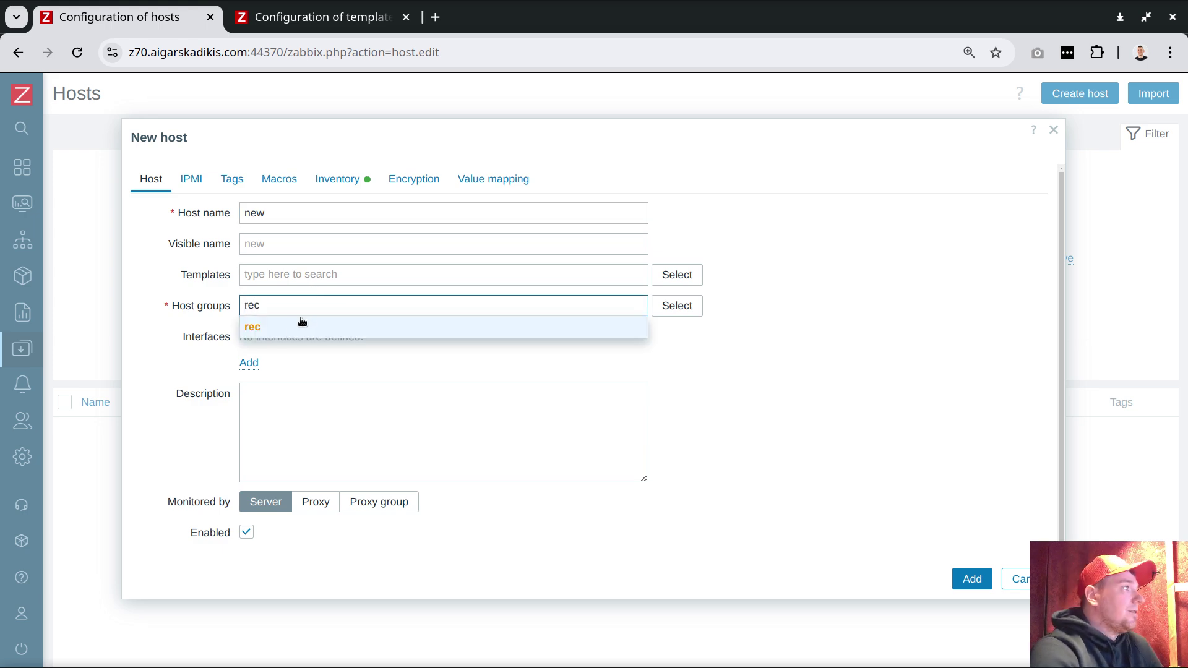
click(288, 329)
click(251, 381)
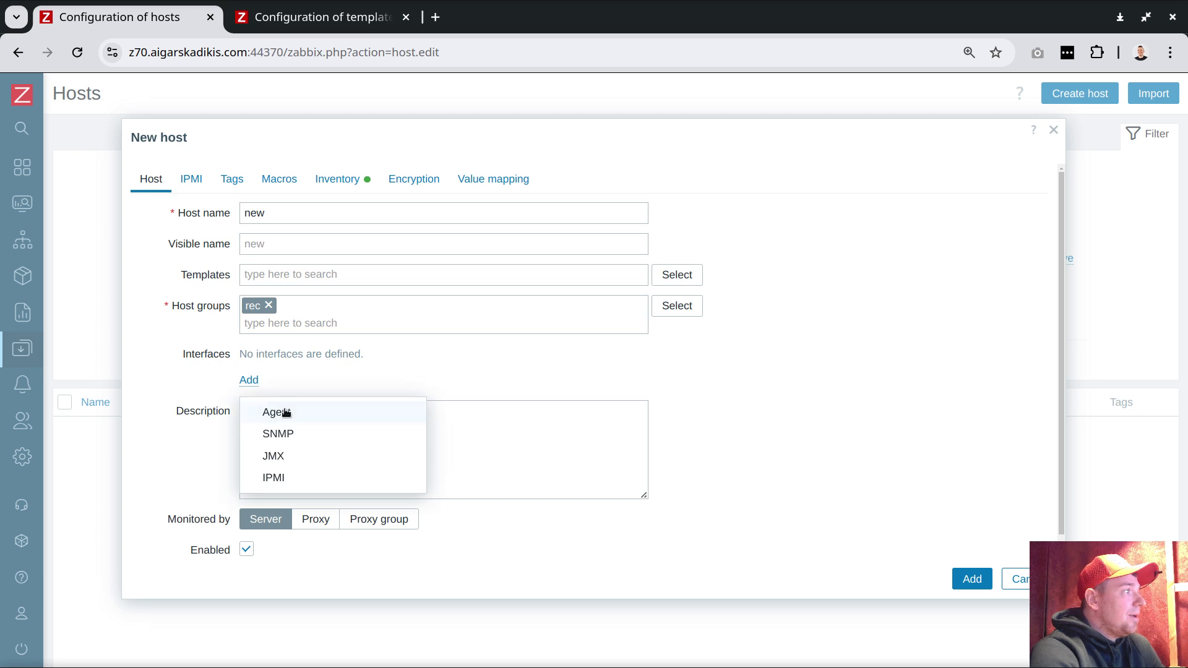
click(279, 413)
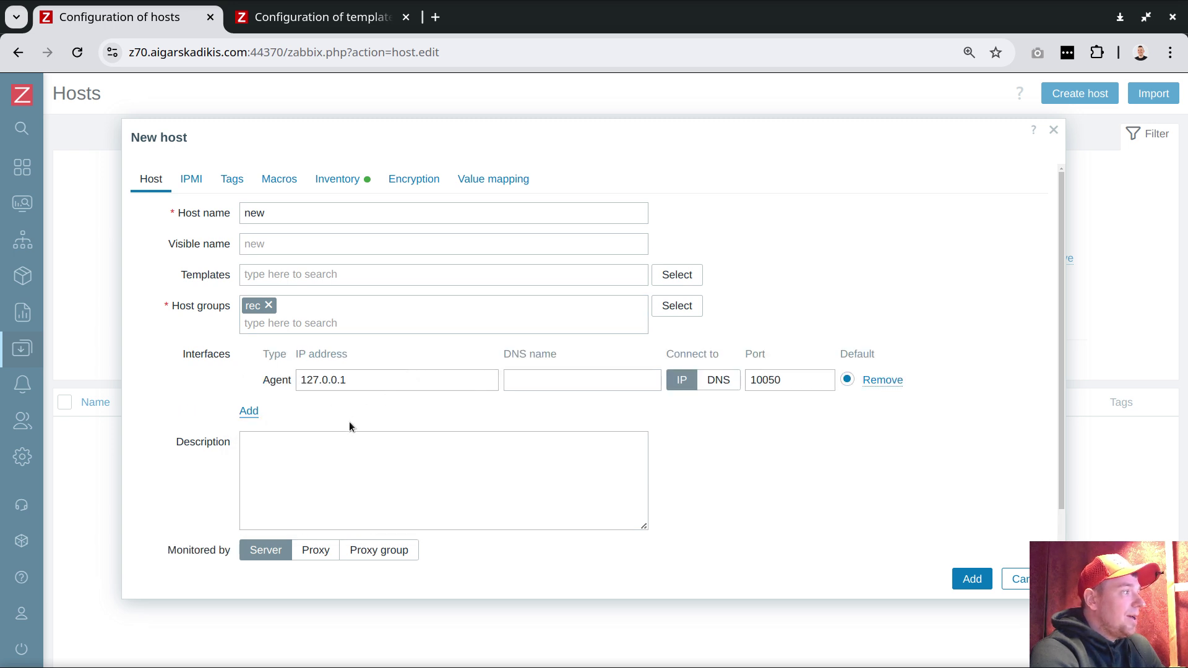
- Have the new host monitored by the proxy do, add it, and check its interface address in the host list
click(316, 550)
scroll(559, 522, down, 2)
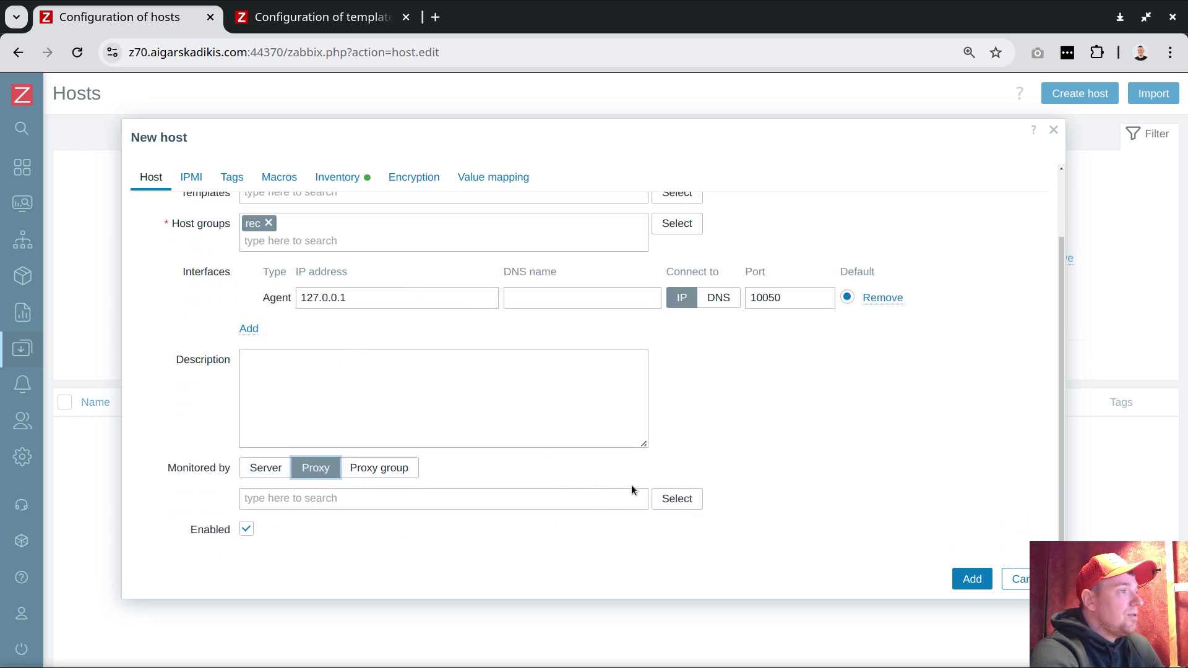
click(660, 500)
click(310, 263)
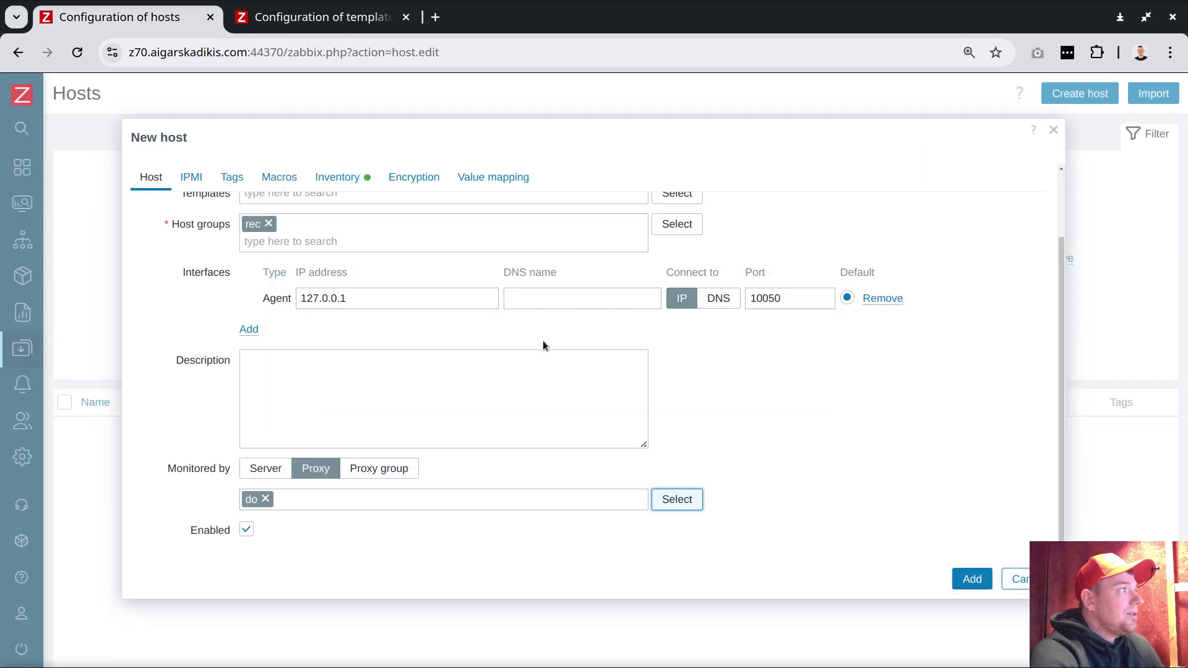
click(956, 577)
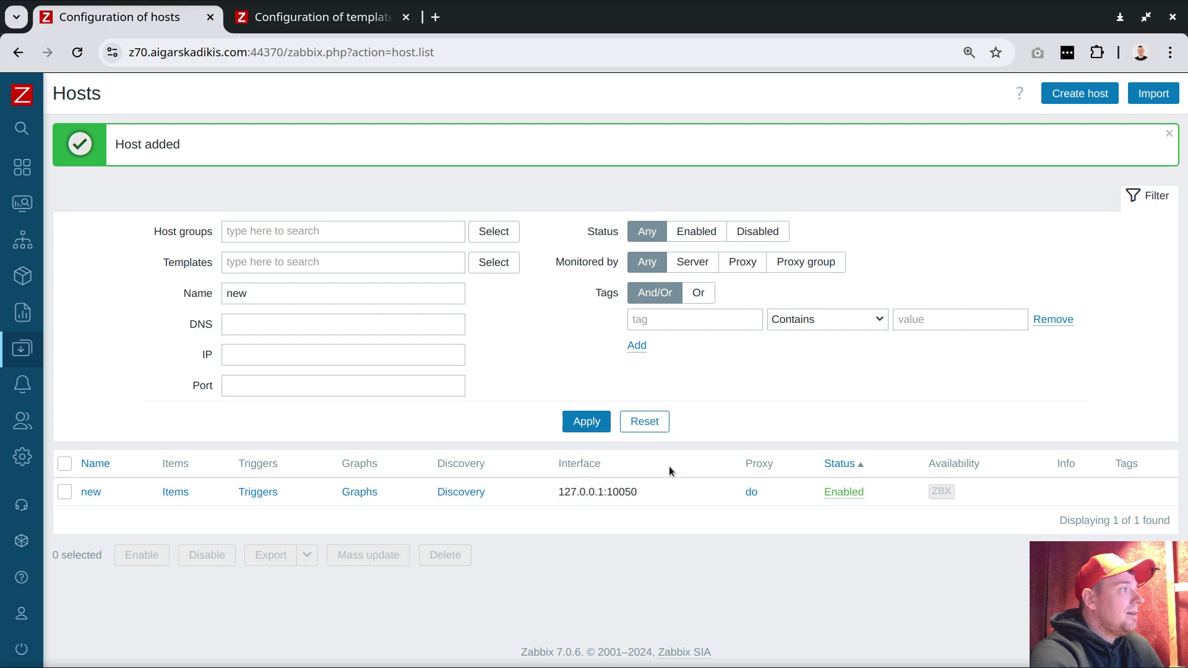
drag(558, 491, 606, 492)
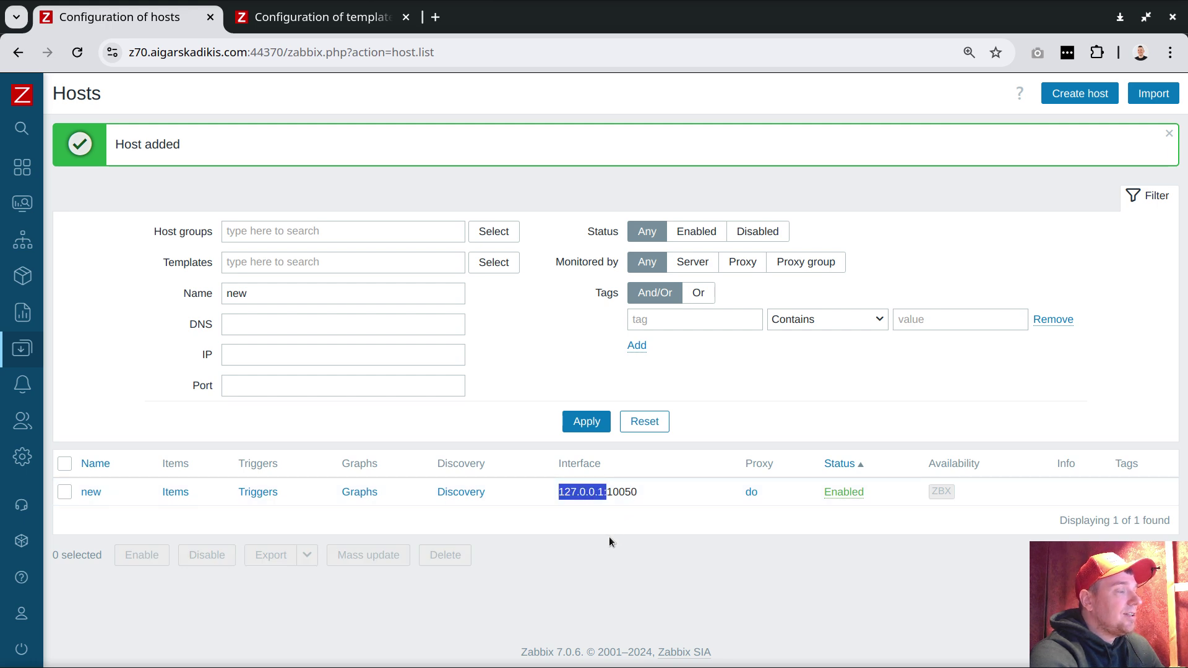
- Start a new Zabbix agent item on the host new with the key system.run[]
click(175, 492)
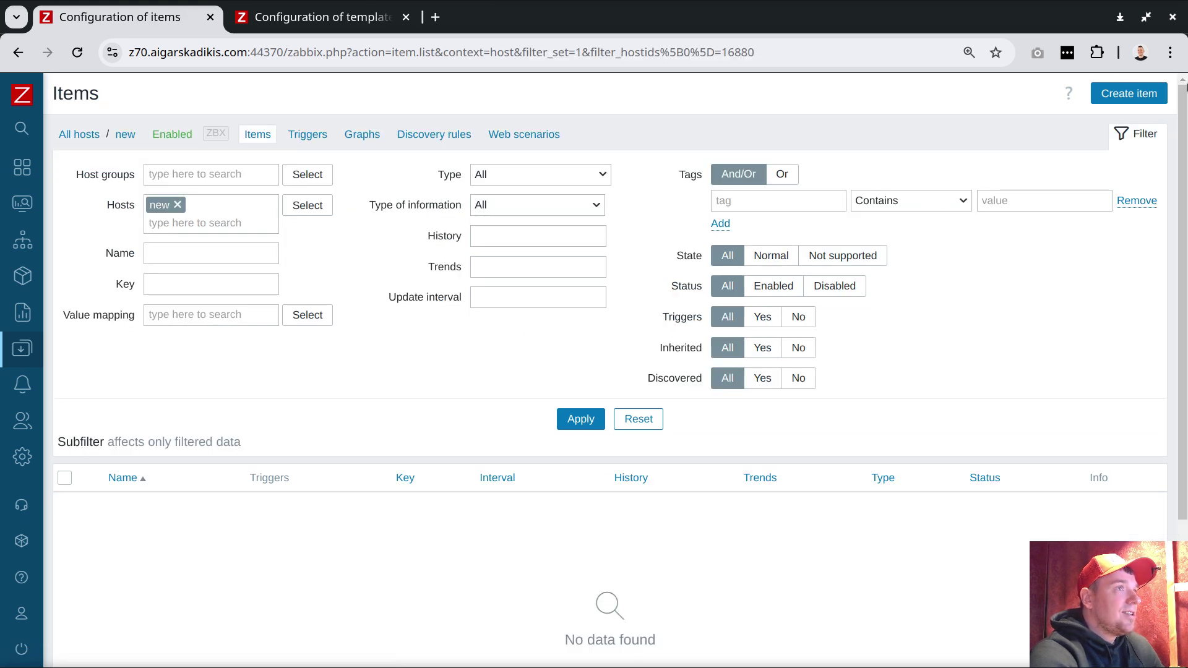
click(1140, 94)
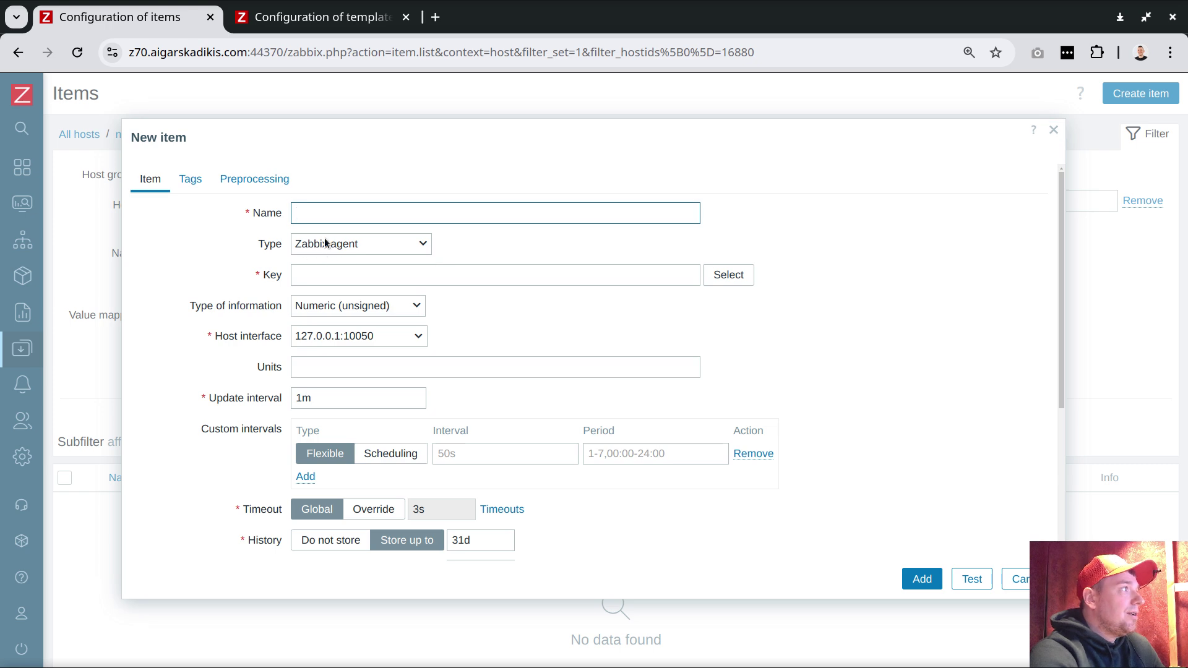
click(326, 274)
text(system.run[)
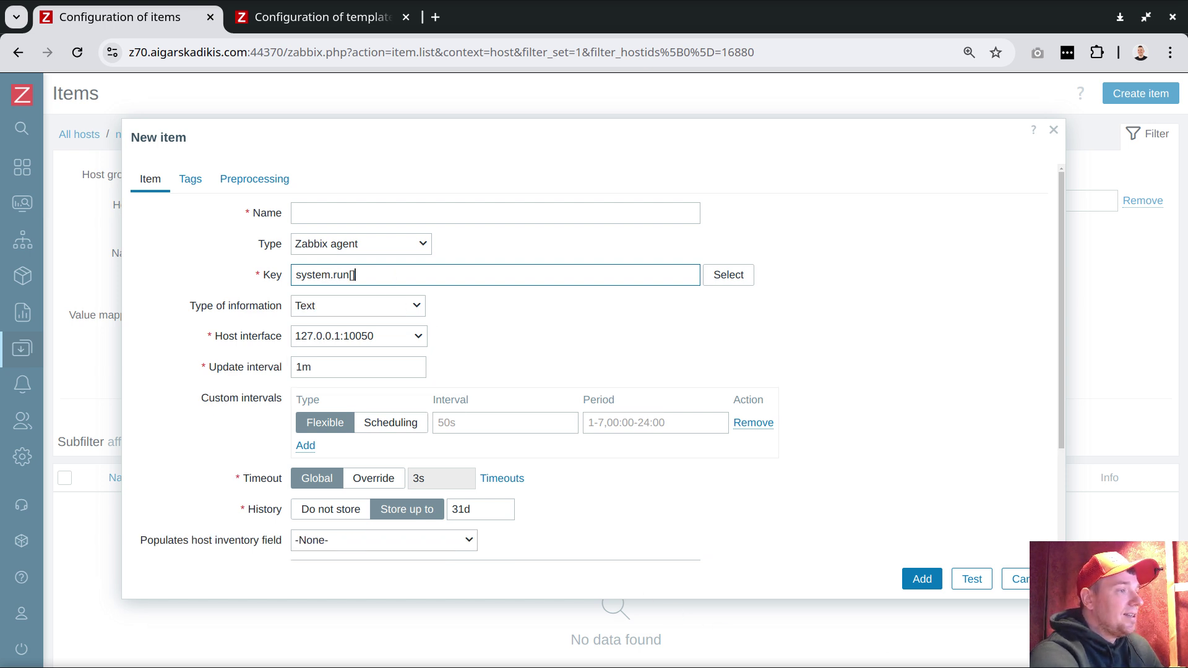
- Copy the grep -c "received configuration" command from the terminal and paste it inside the brackets of the system.run item key
key(alt+Tab)
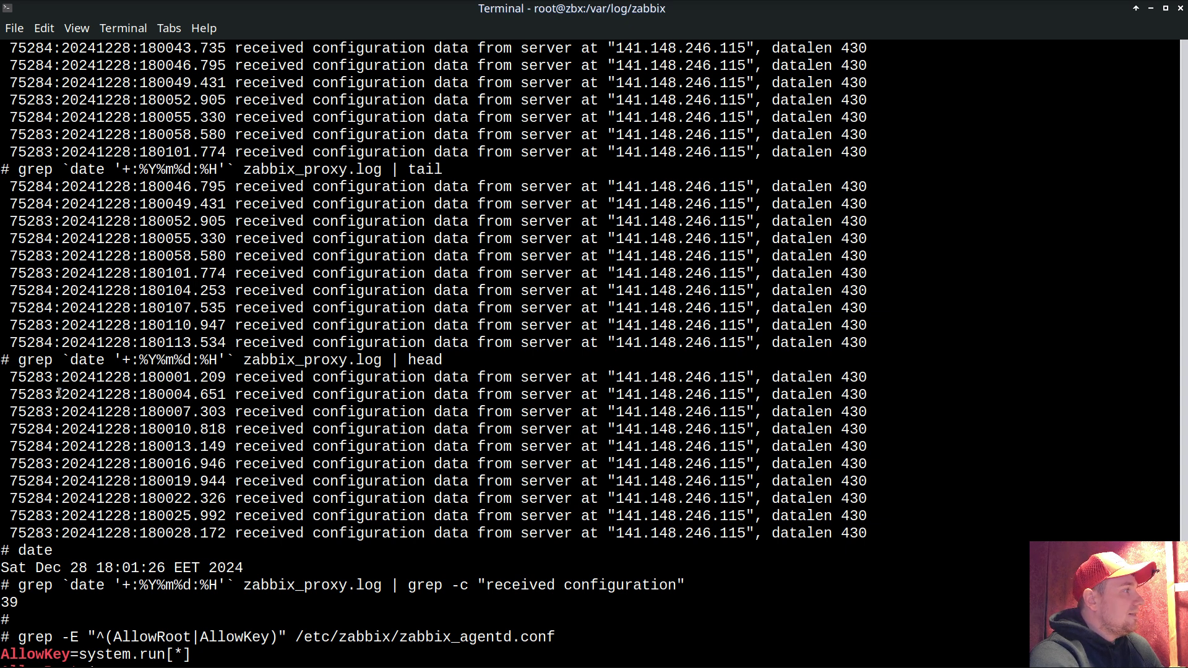
drag(18, 585, 580, 585)
drag(653, 584, 681, 585)
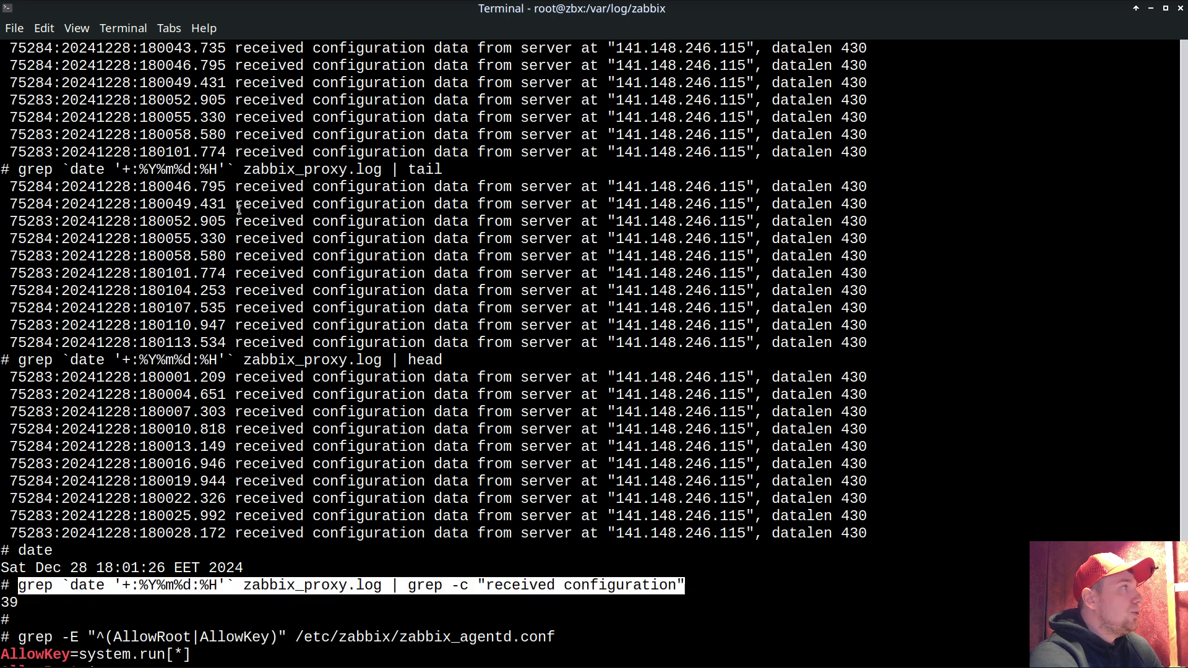
click(44, 28)
click(61, 49)
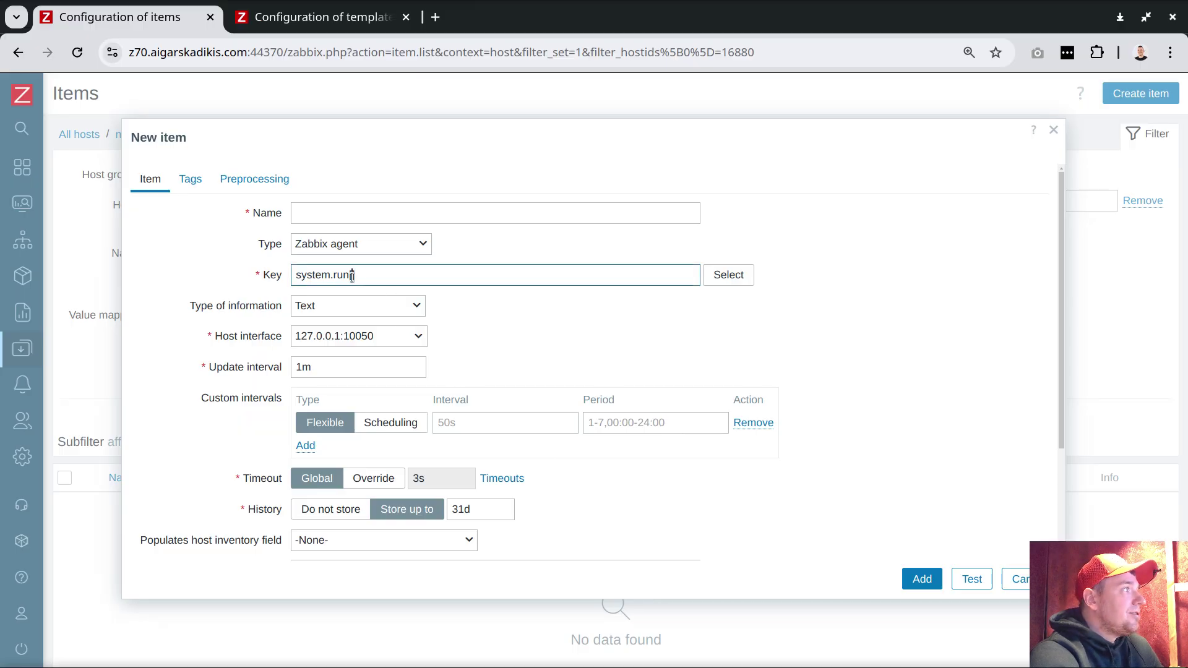
key(ctrl+v)
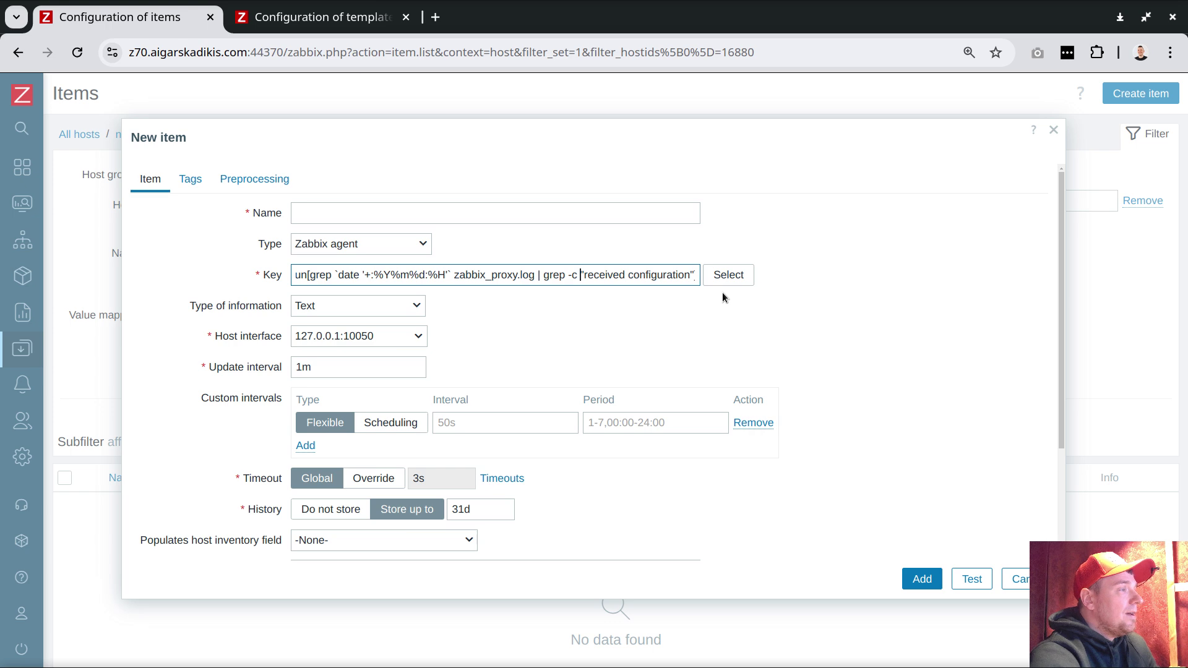
- Replace the double quotes around received configuration in the item key with single quotes and review the whole key
key(Delete)
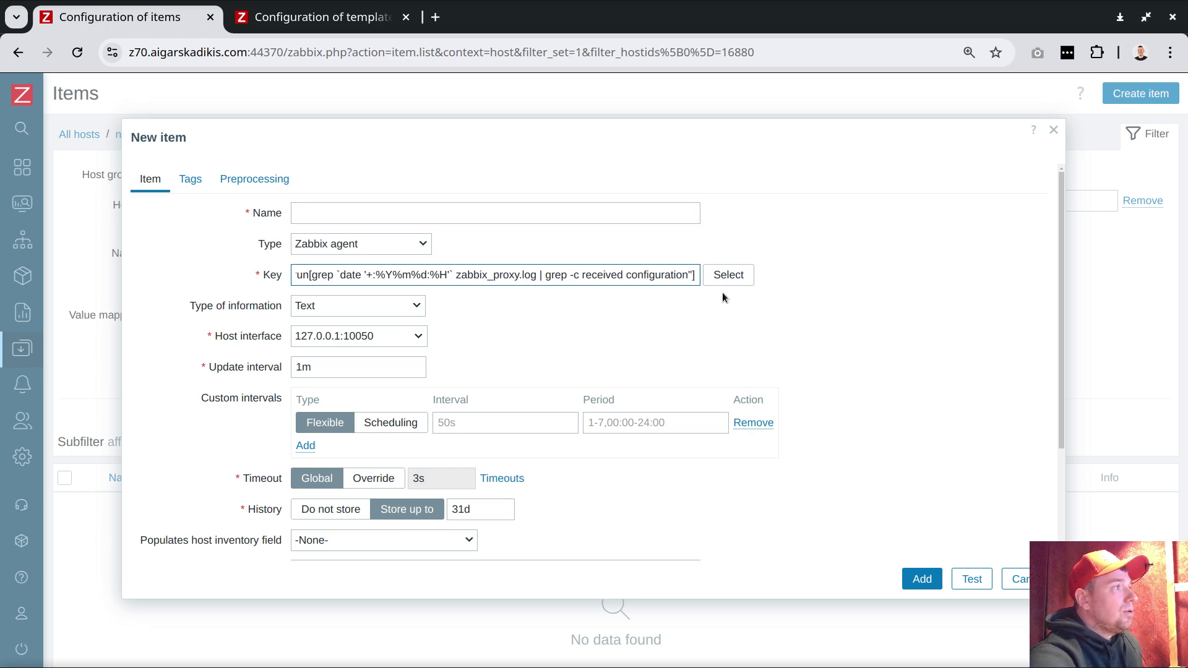
text(')
key(End)
key(Left)
key(BackSpace)
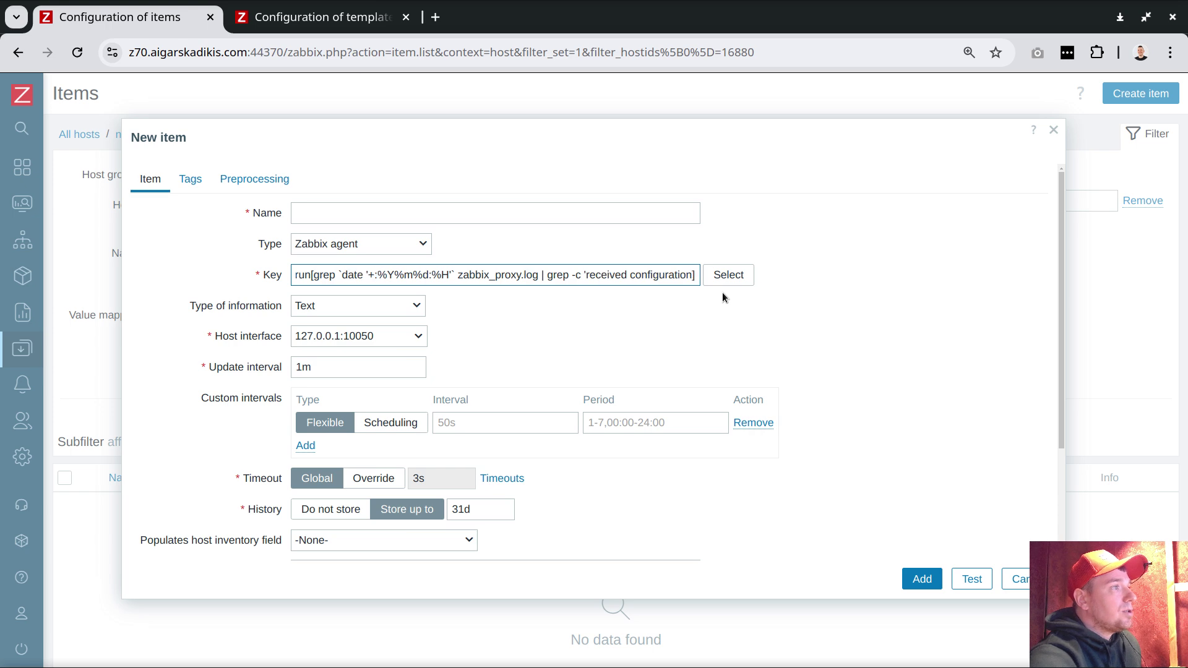
drag(603, 275, 755, 281)
click(540, 275)
drag(412, 274, 260, 285)
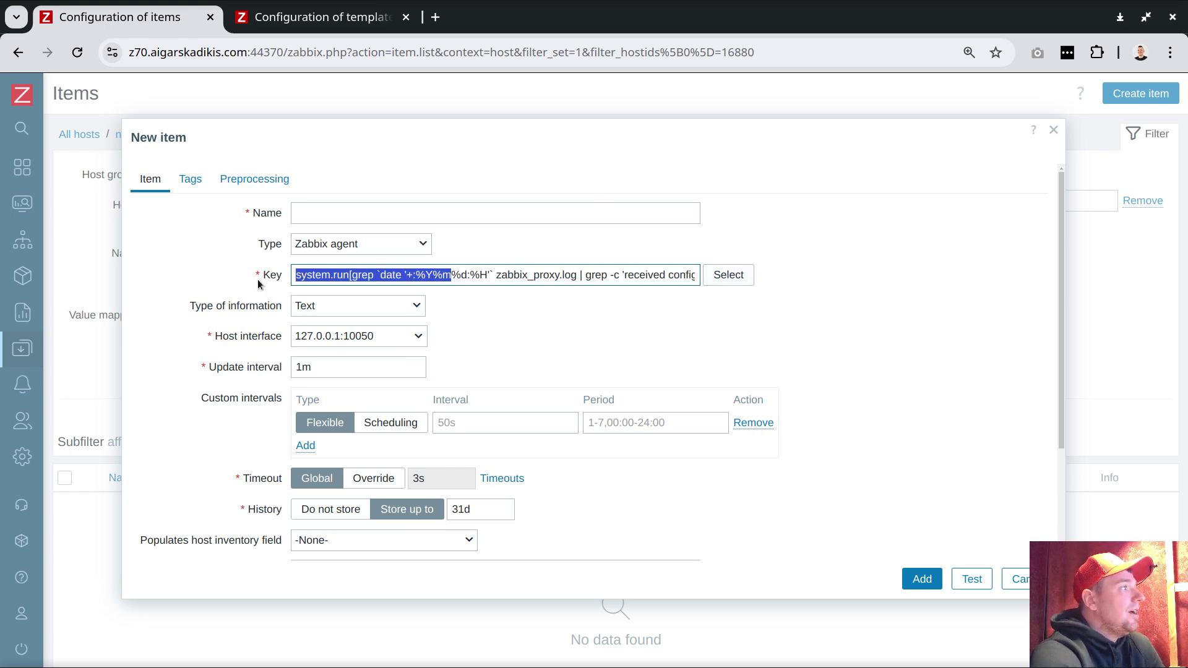
- Set the item's type of information to Numeric (unsigned) and check the grep -c part of the key
click(315, 306)
click(321, 329)
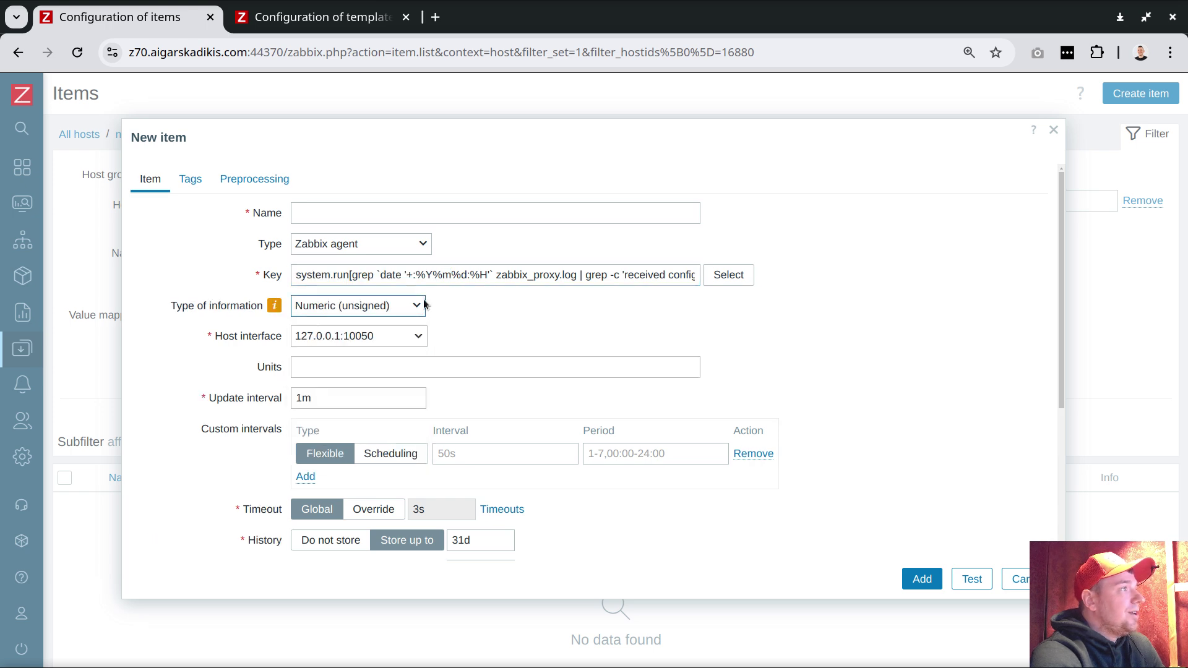
drag(634, 273, 730, 275)
double_click(667, 275)
click(650, 274)
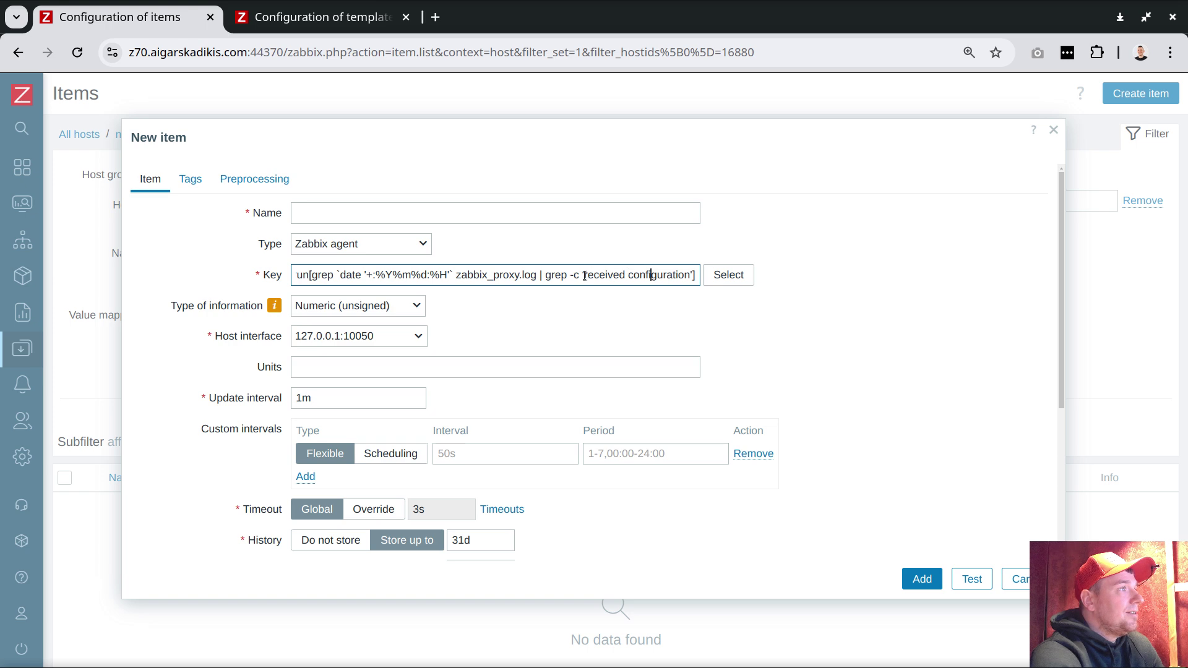
drag(546, 275, 581, 276)
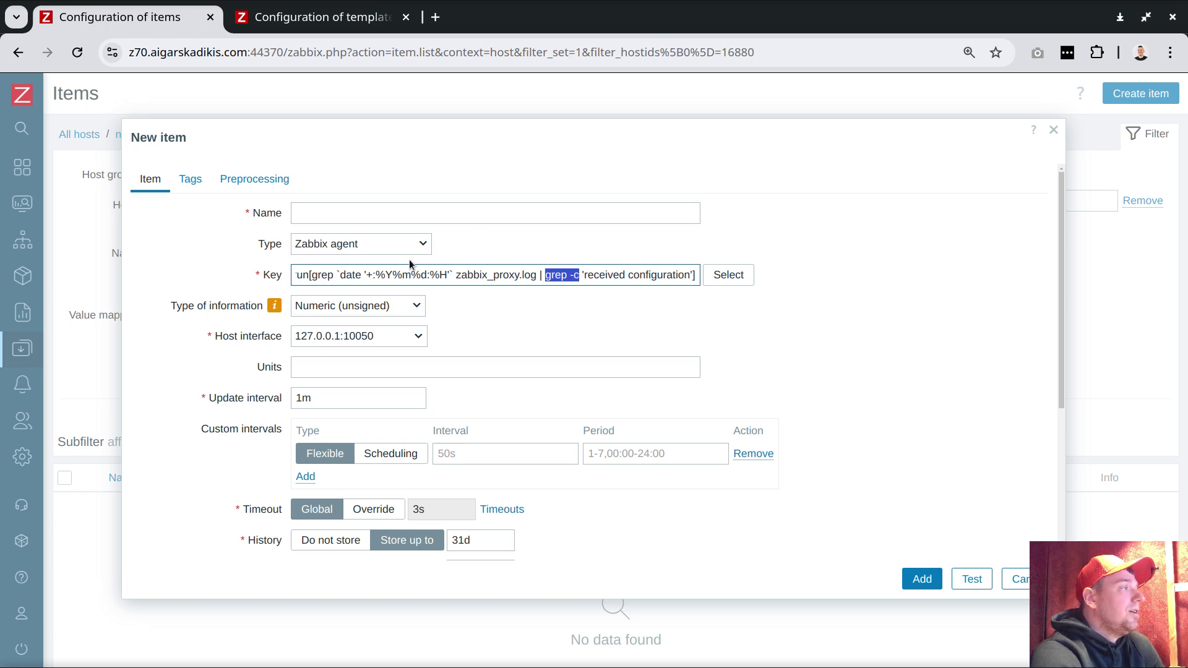
- Test the new item by getting its value from the host through the proxy do, and close the test
click(972, 574)
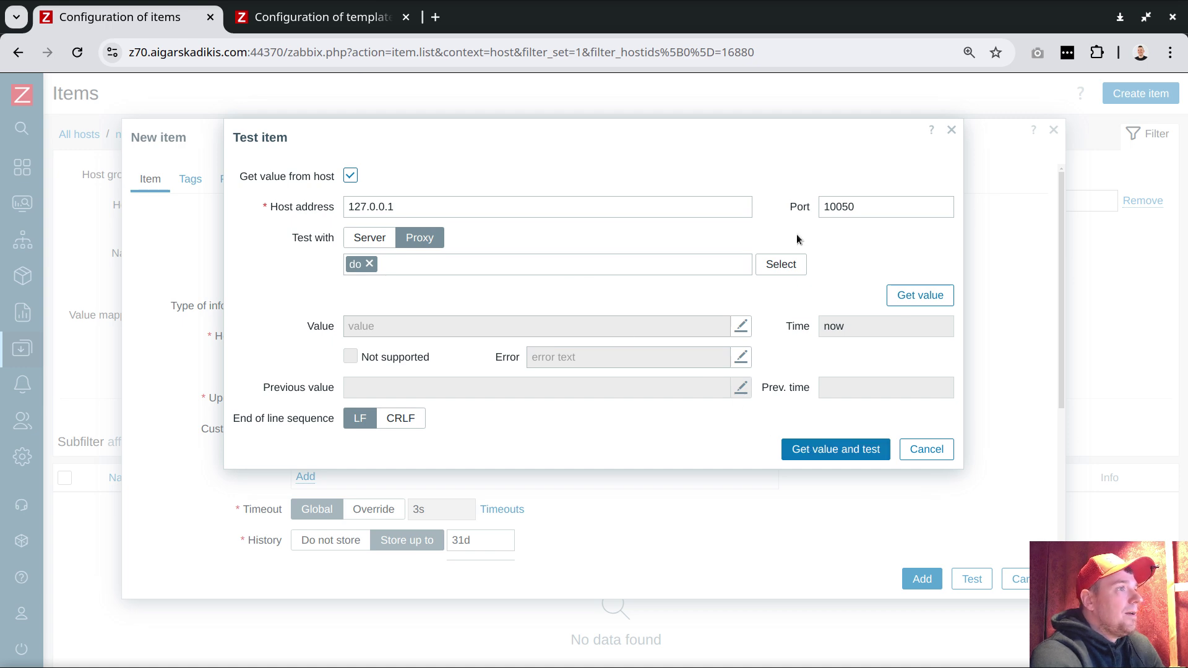
click(840, 452)
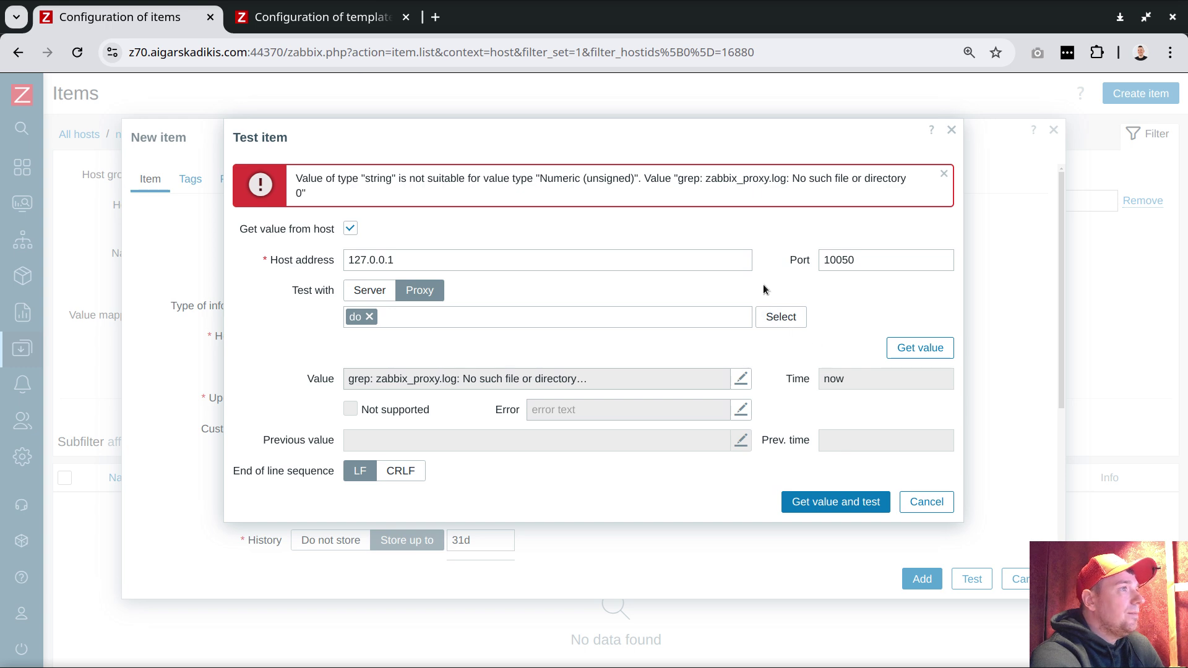
click(927, 502)
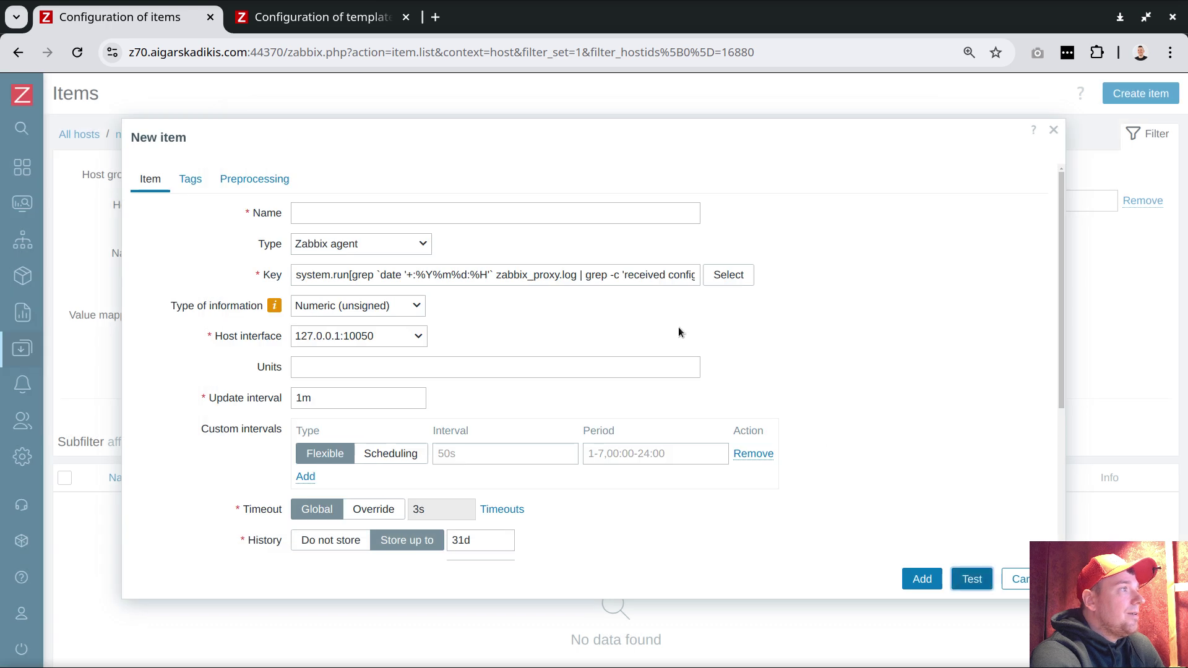
- Insert the path /var/log/zabbix/ before zabbix_proxy.log in the item key
click(495, 279)
text(/)
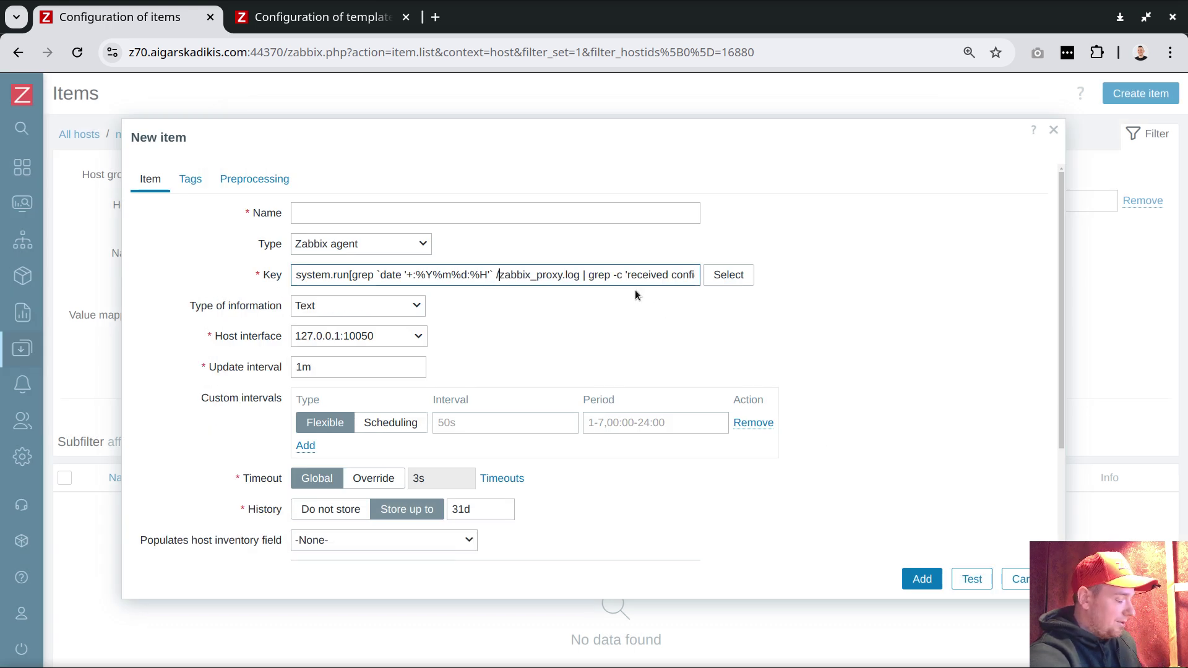
text(var/log/zabbix)
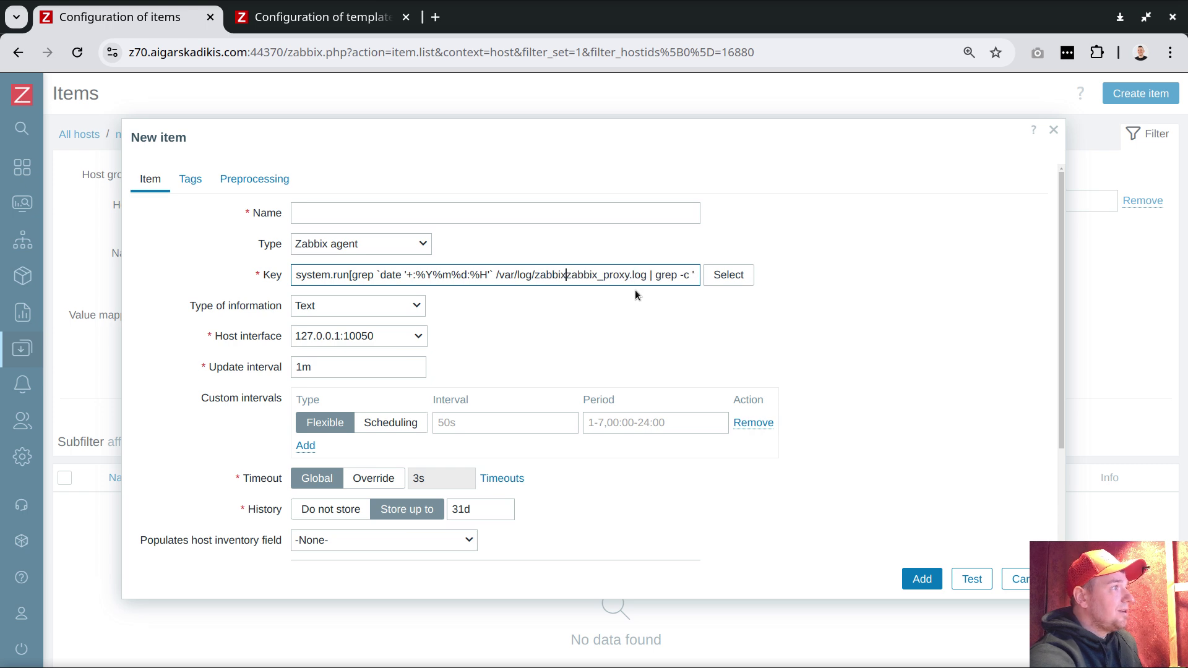
text(/)
- Test the item with the full log path through the proxy, read the returned value, and close the test
click(971, 579)
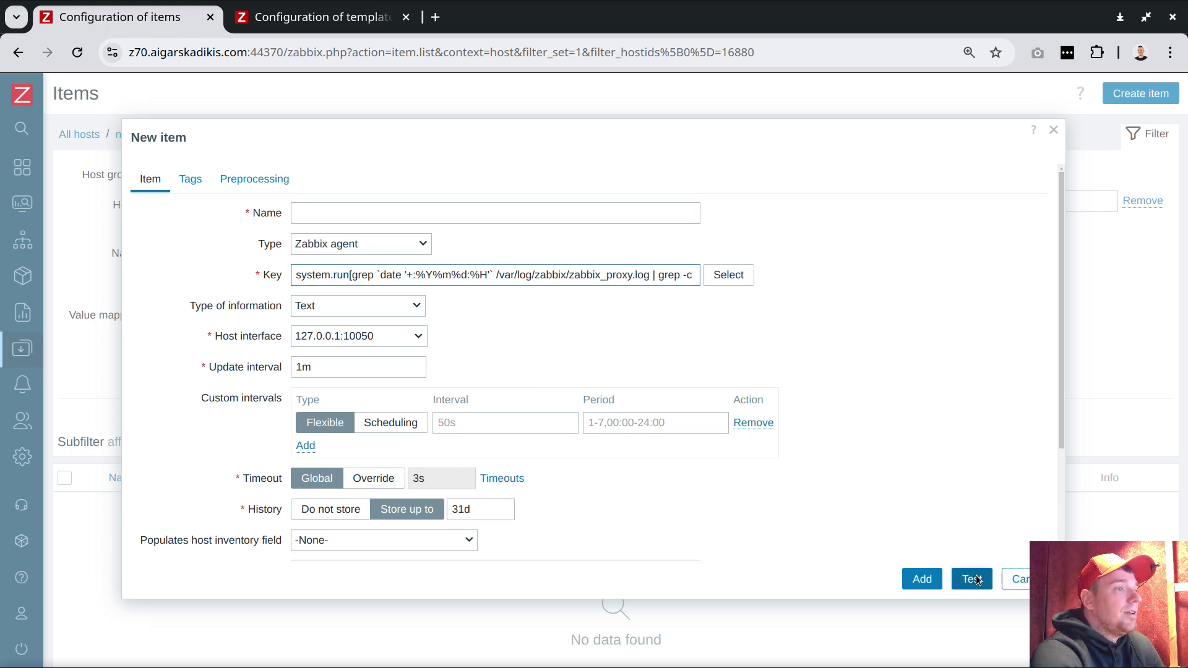
click(861, 450)
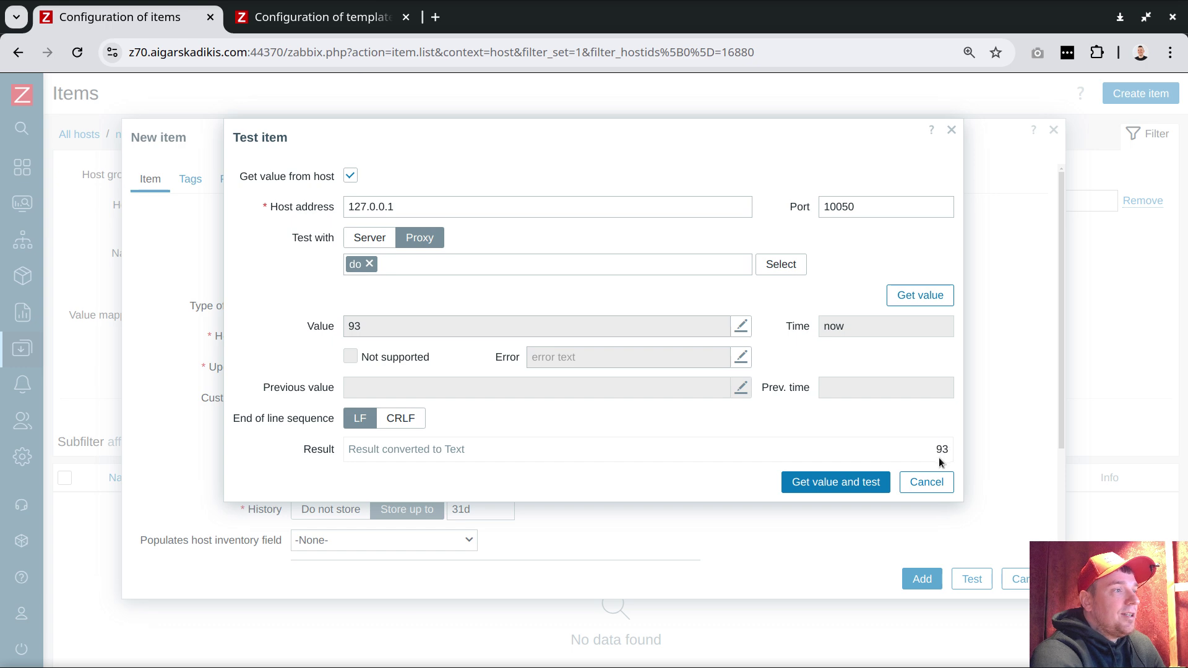
click(926, 482)
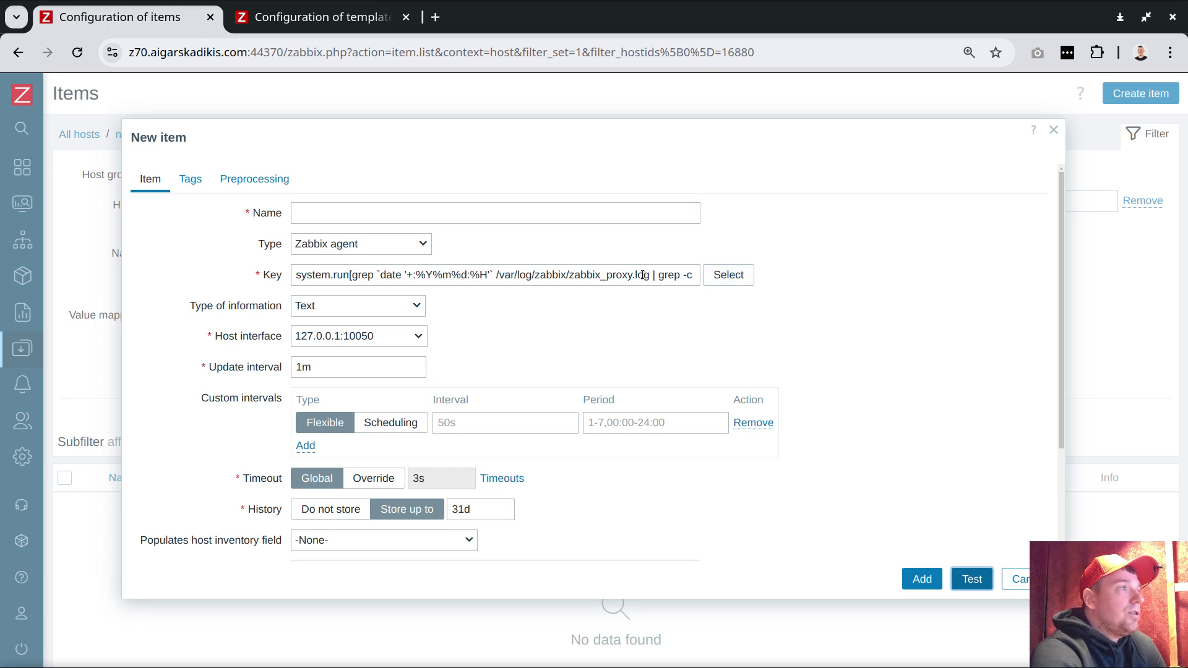
- Add the option -d '1 HOUR AGO' to the date command in the item key
click(400, 275)
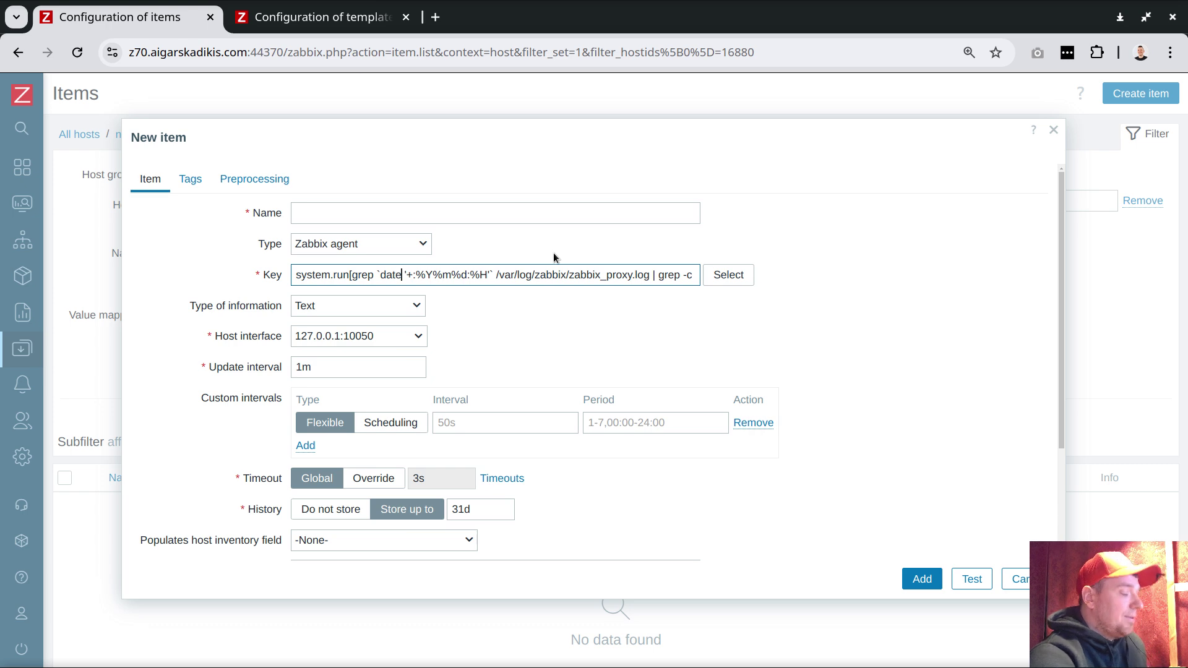
text(-d )
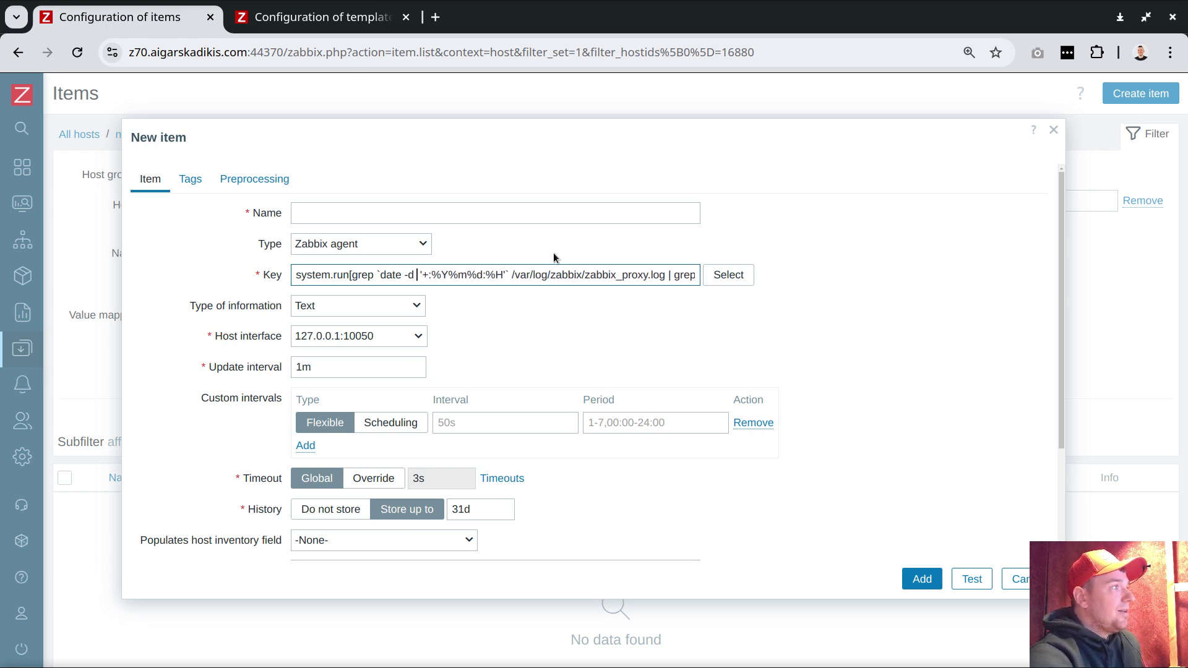
text(')
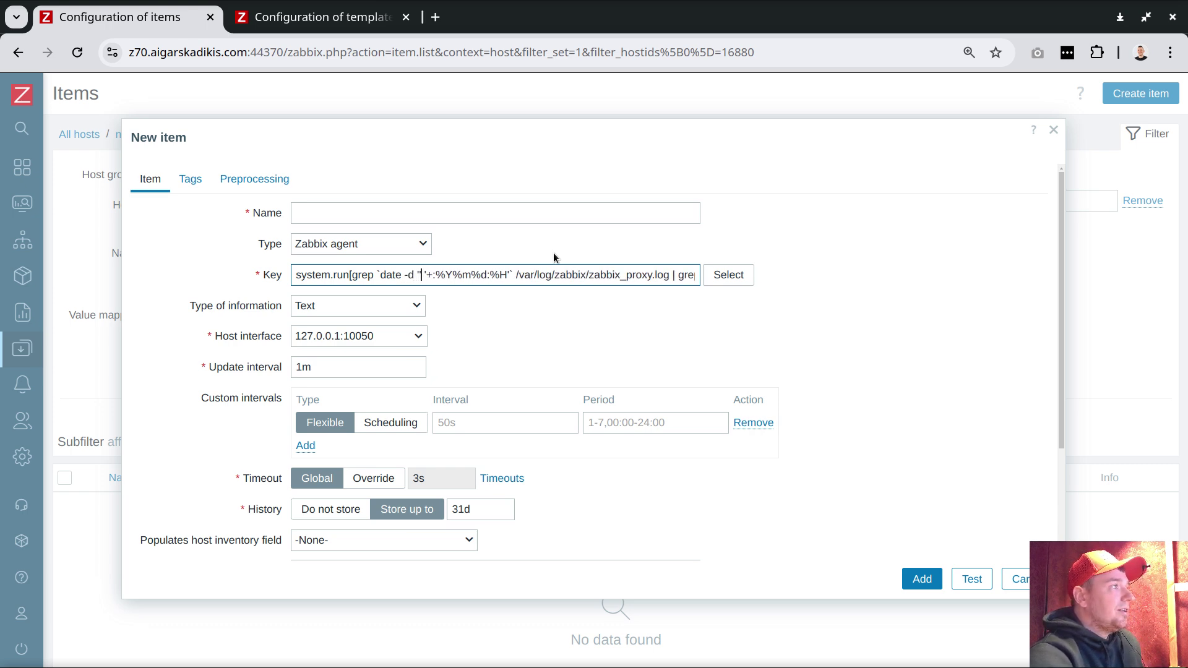
text(1 HOUR)
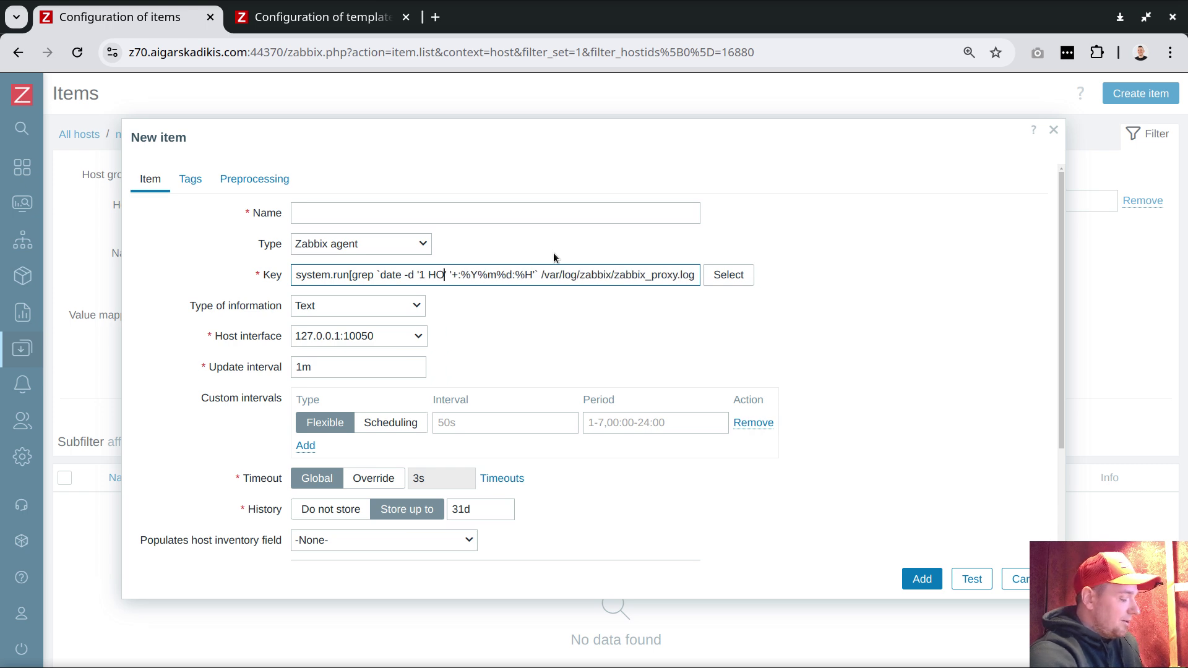
text( AGO)
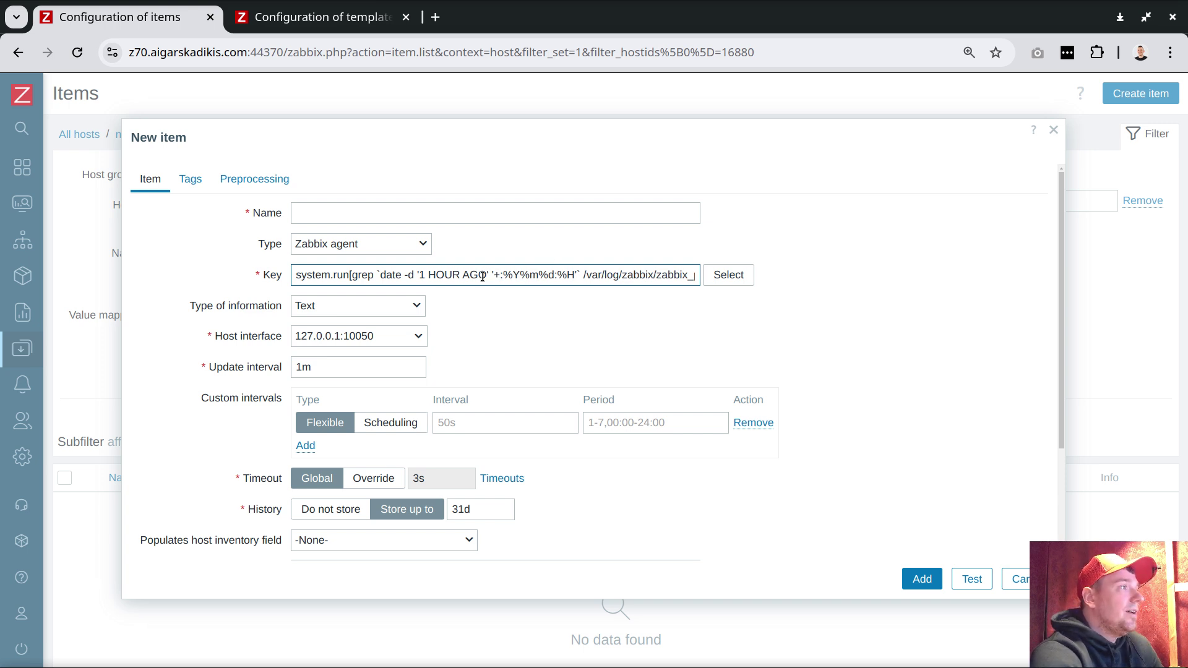
- Switch to the terminal, clear it, run date and check the current time
key(alt+Tab)
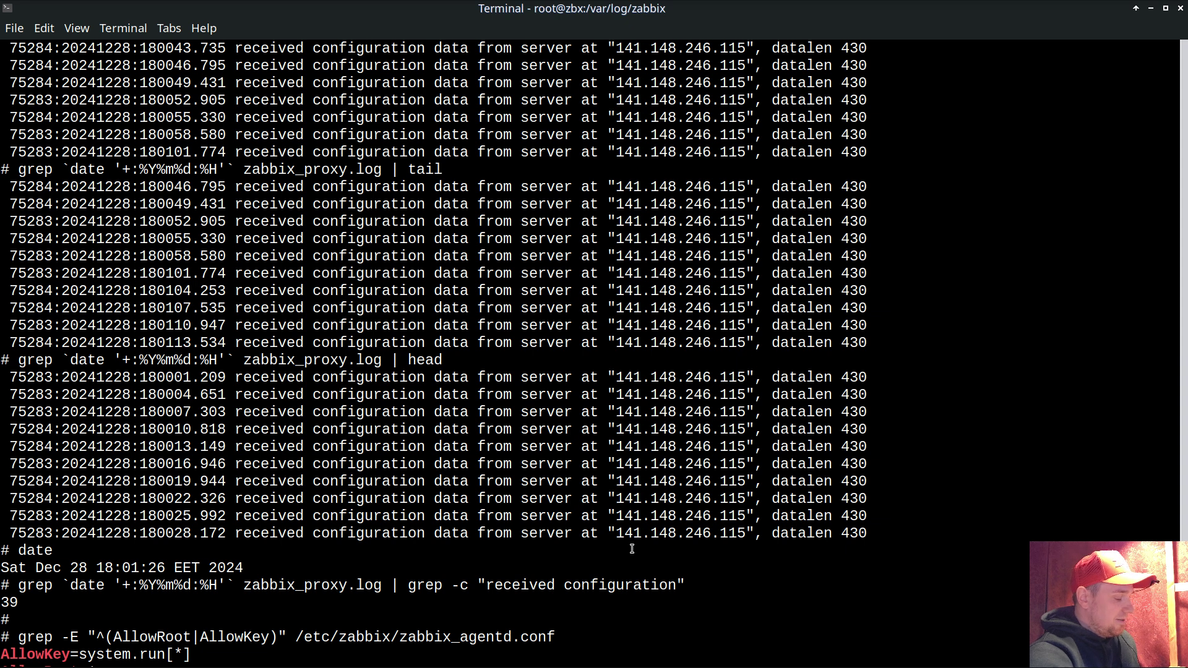
key(ctrl+l)
text(date)
key(Return)
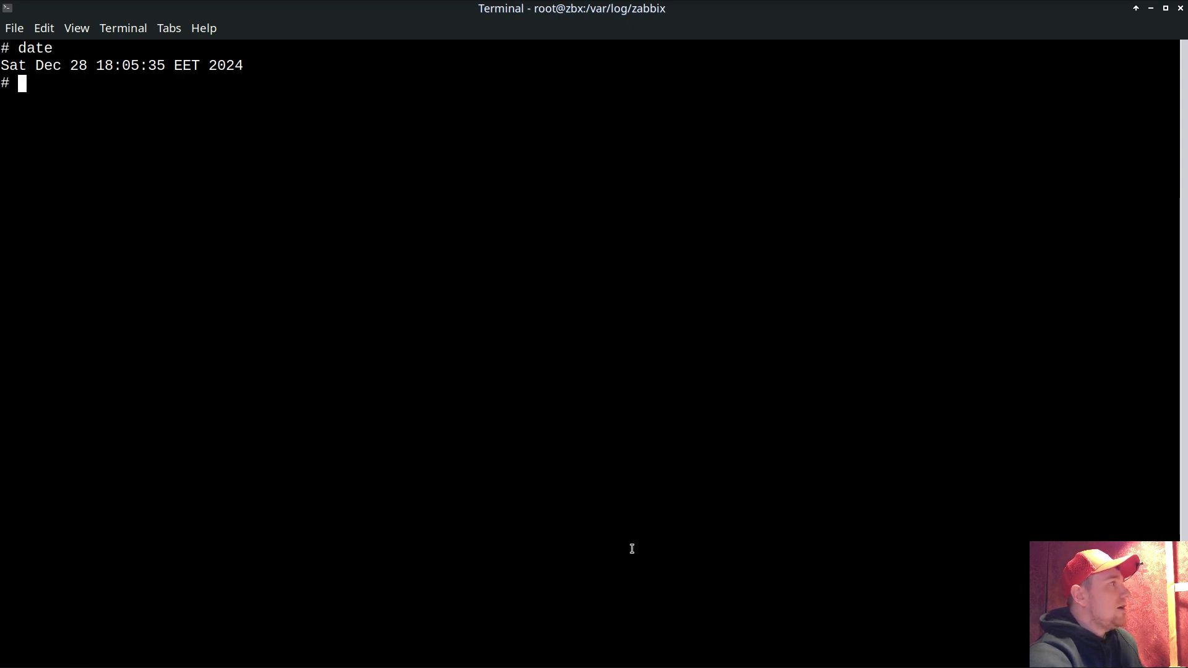
double_click(101, 65)
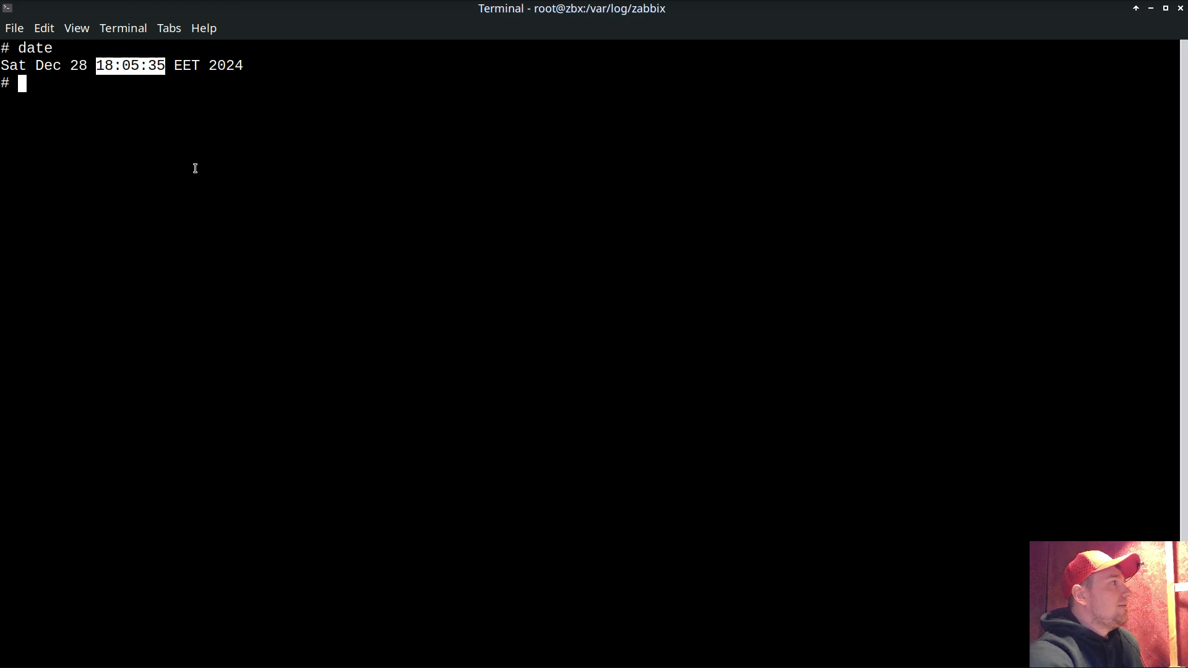
click(193, 167)
- Run date -d '1 HOUR AGO' in the terminal and check the hour and minute it returns
key(Up)
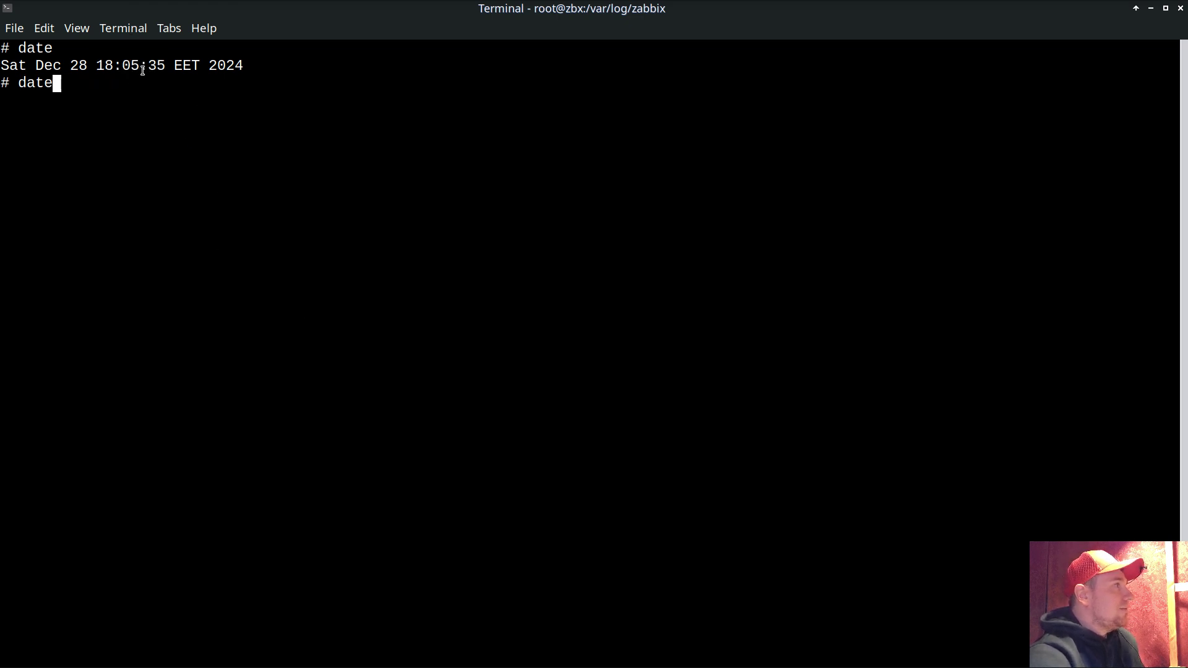
text(-d '')
key(Left)
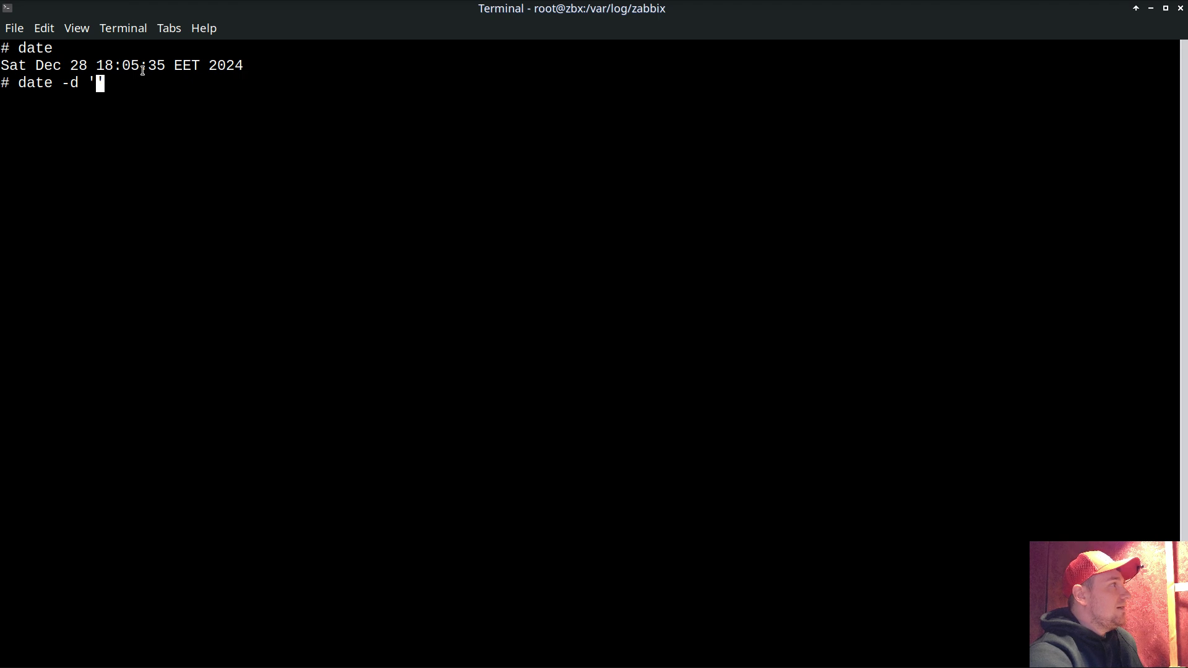
text(1 HOUR )
text(AGO)
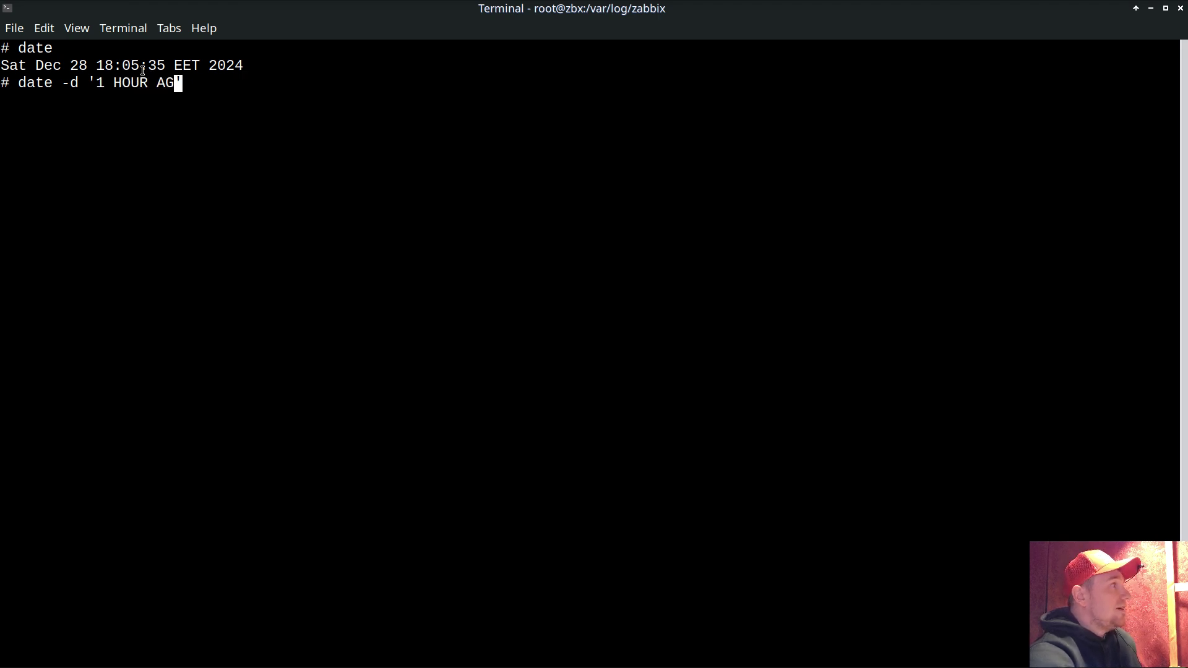
key(Return)
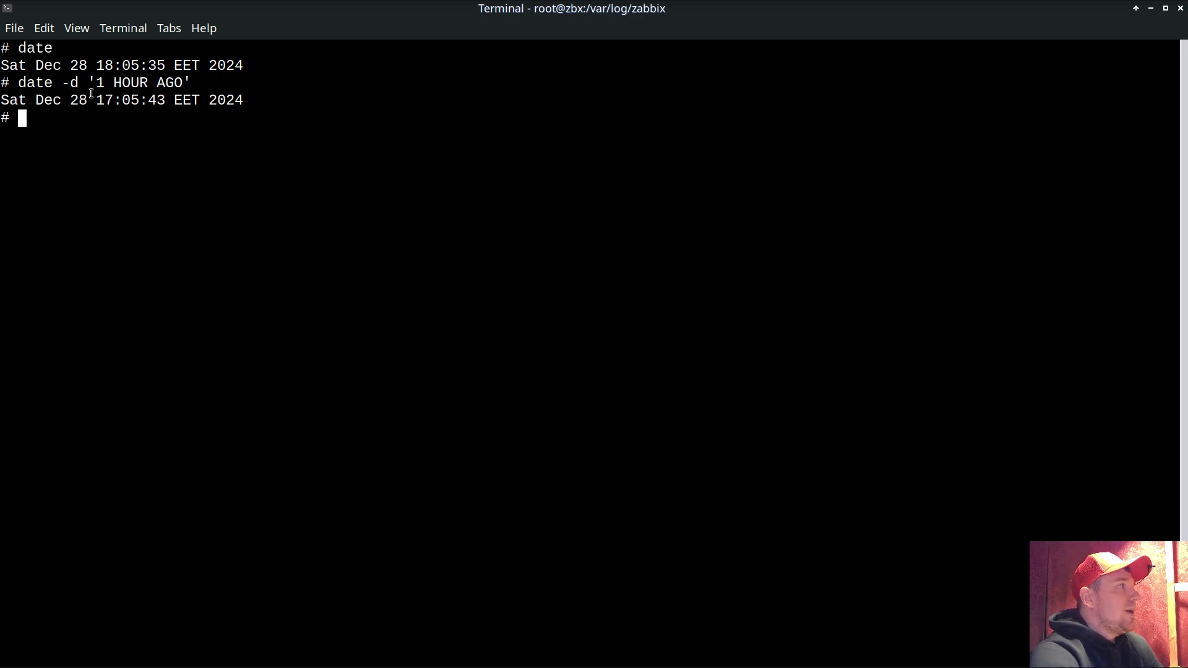
drag(102, 99, 140, 100)
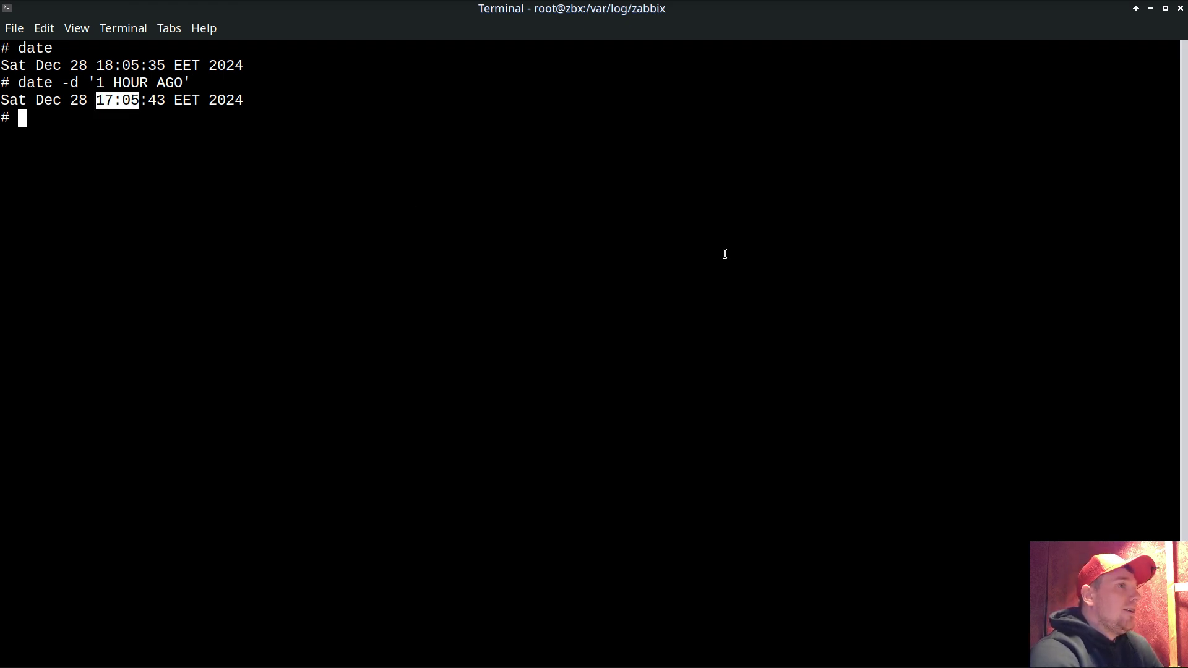
- Switch back to the browser, test the item with the one-hour-ago date through the proxy, read the result, and close the test
click(1150, 8)
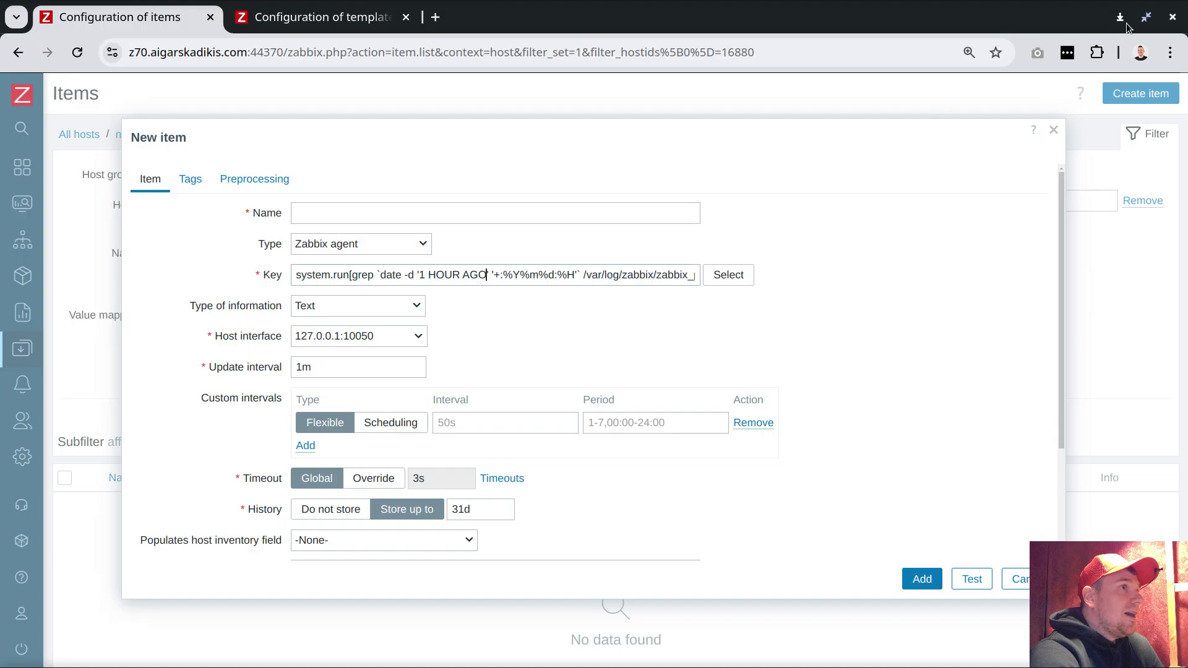
click(488, 274)
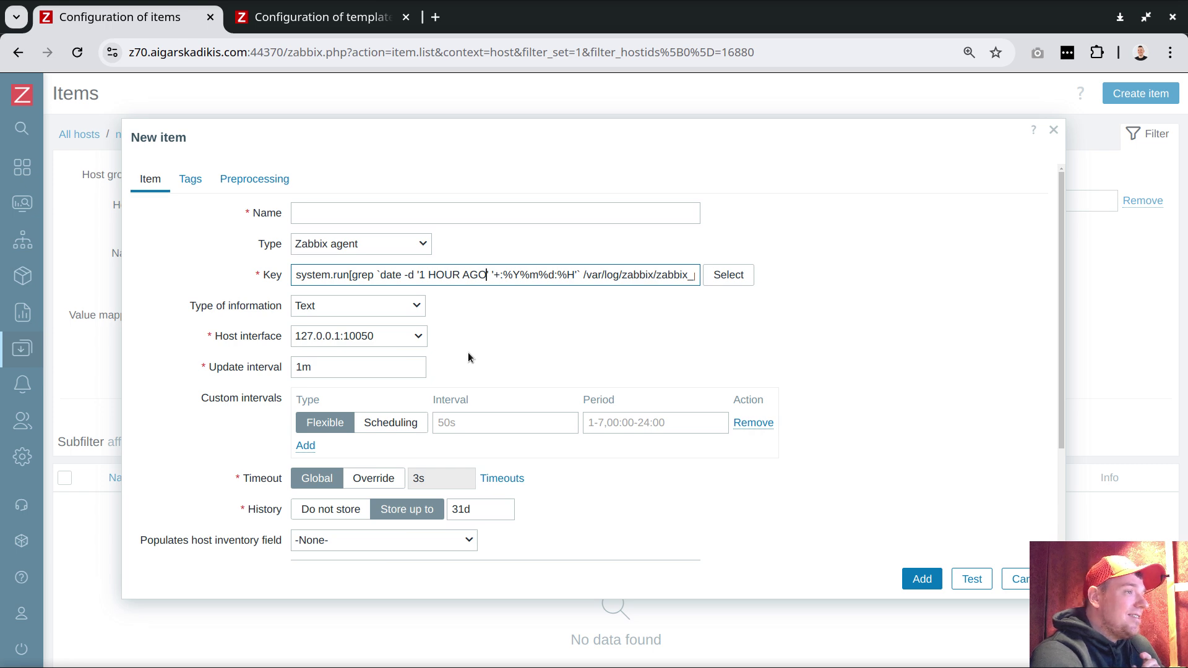
click(972, 579)
click(832, 450)
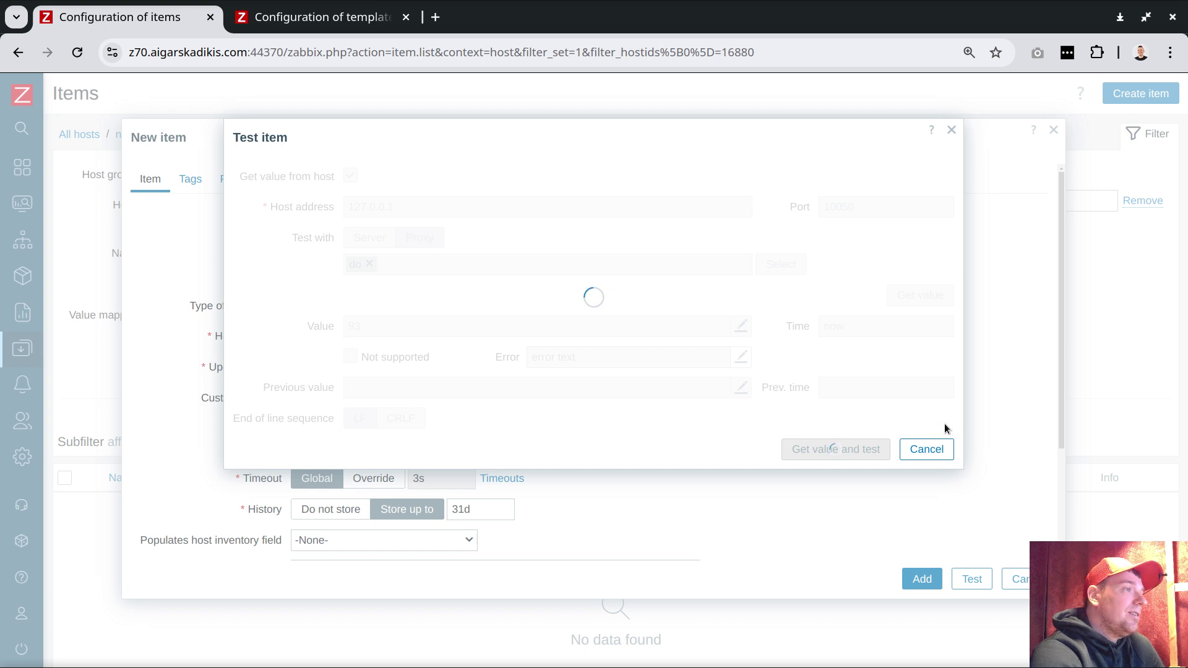
drag(933, 451, 926, 450)
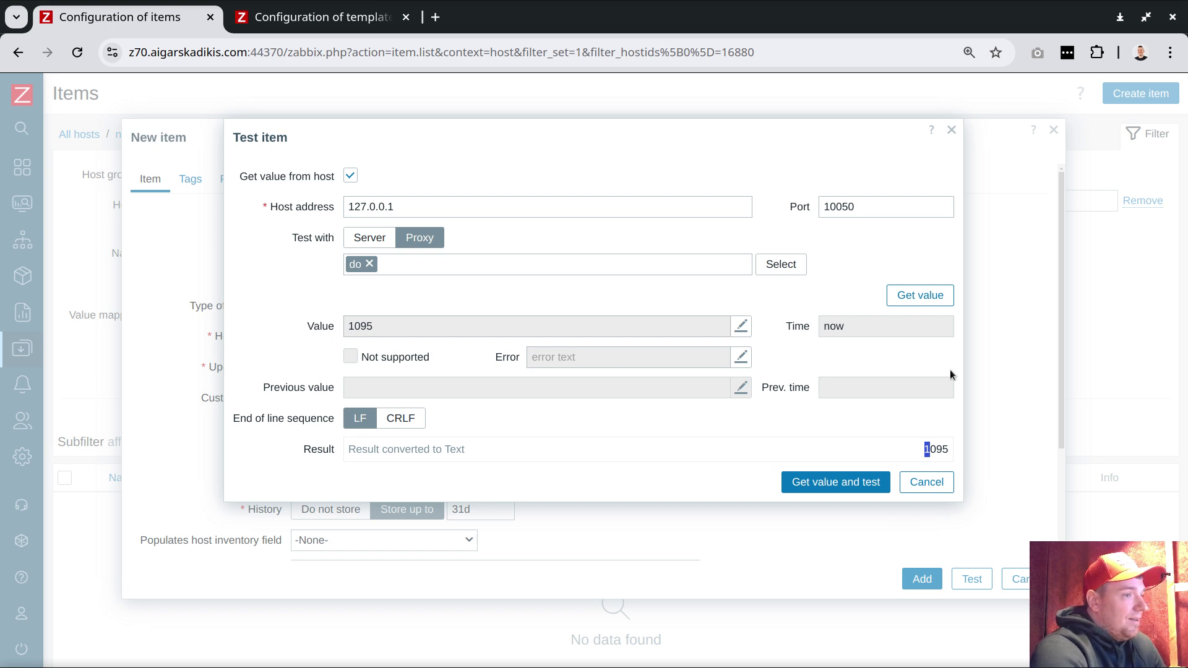
click(925, 483)
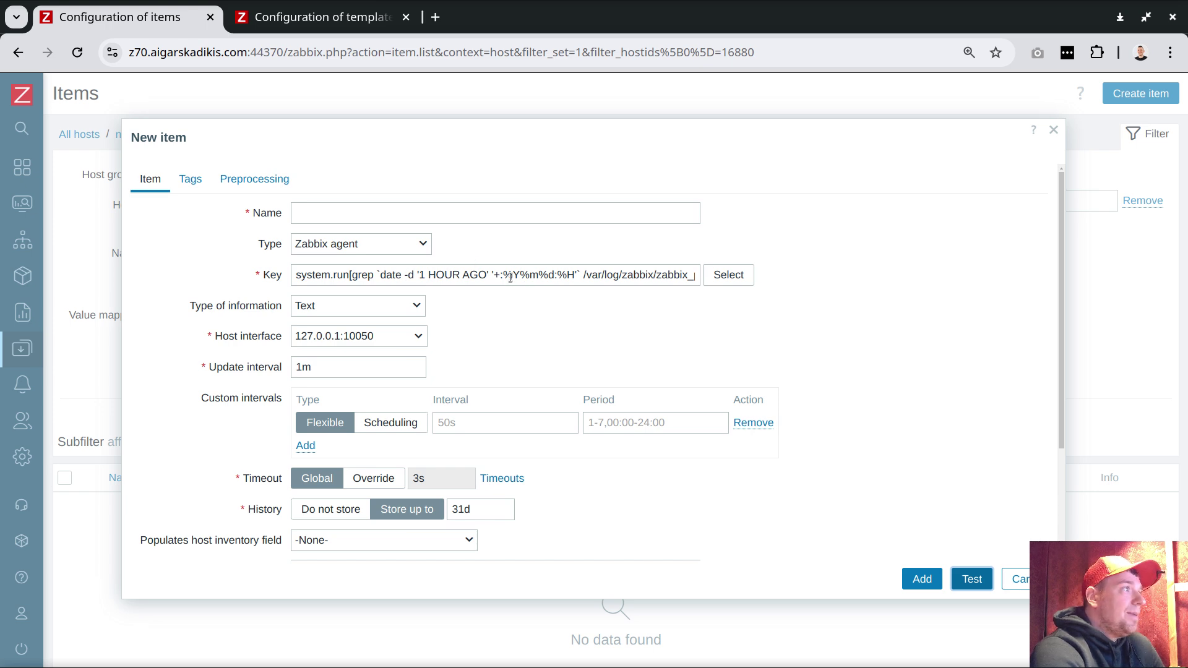
- Replace the whole system.run item key with the standard Zabbix agent key vfs.file.contents[file,<encoding>]
drag(503, 274, 575, 275)
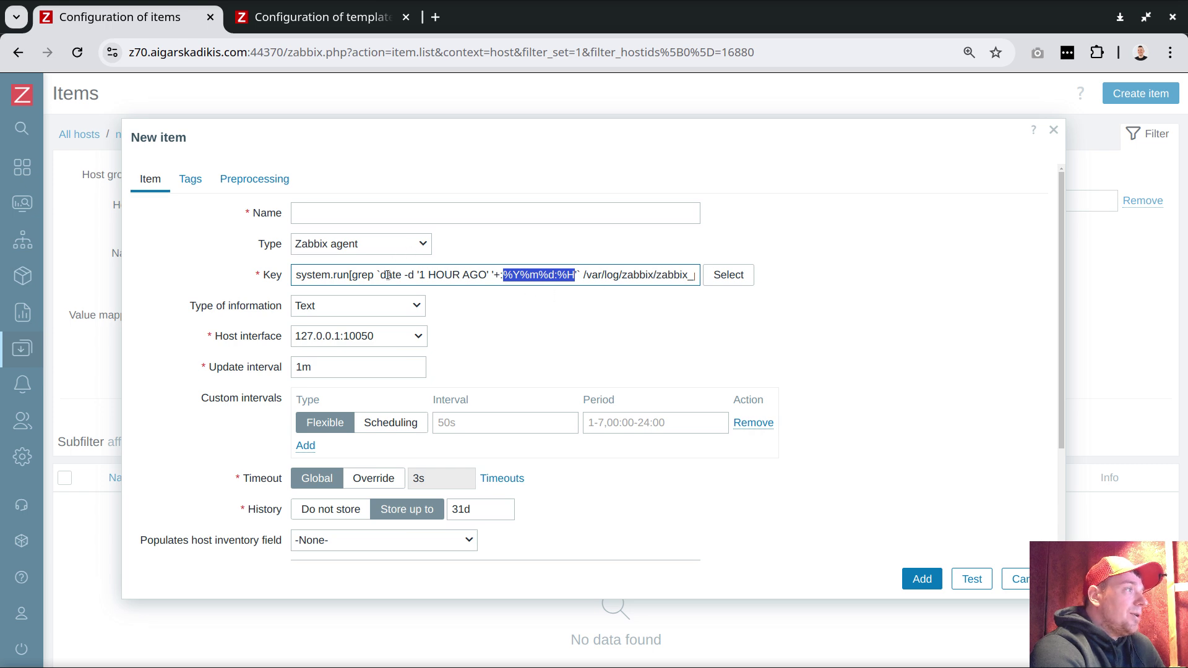
click(472, 275)
key(ctrl+a)
key(BackSpace)
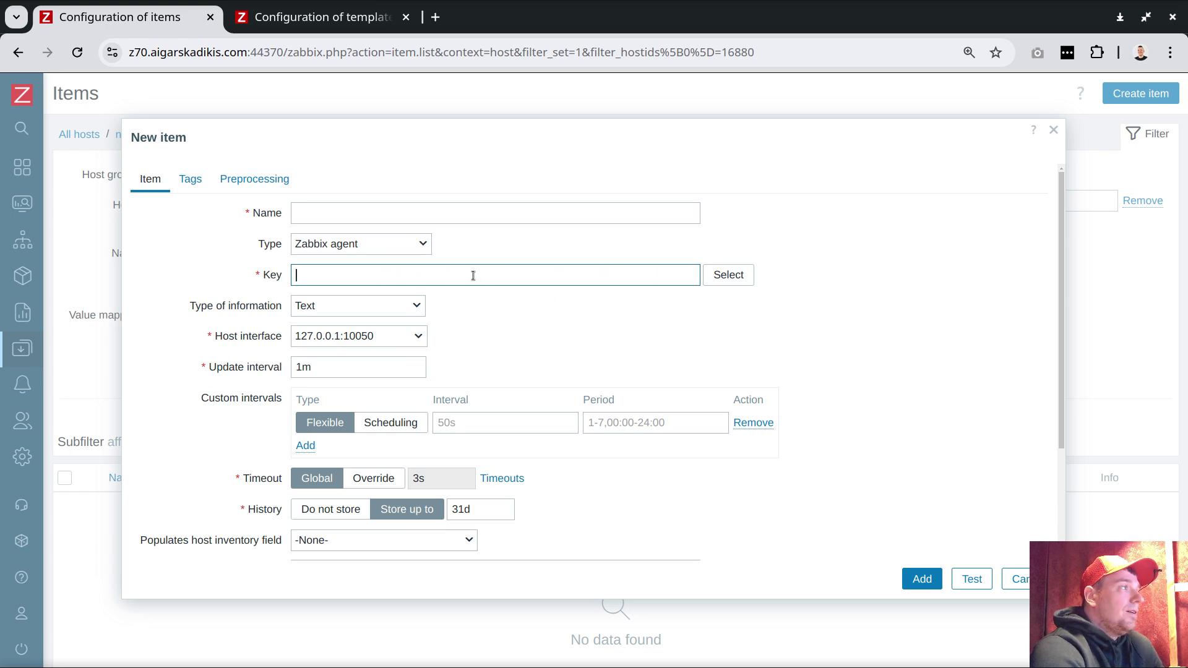
click(728, 274)
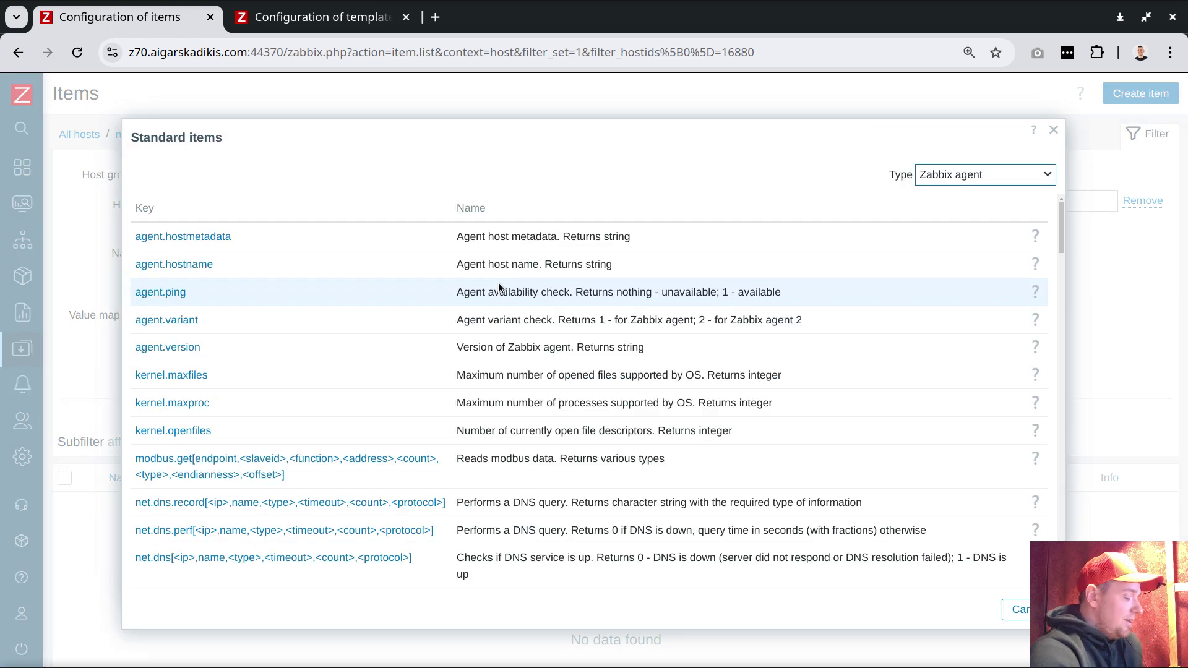
key(ctrl+f)
text(.conten)
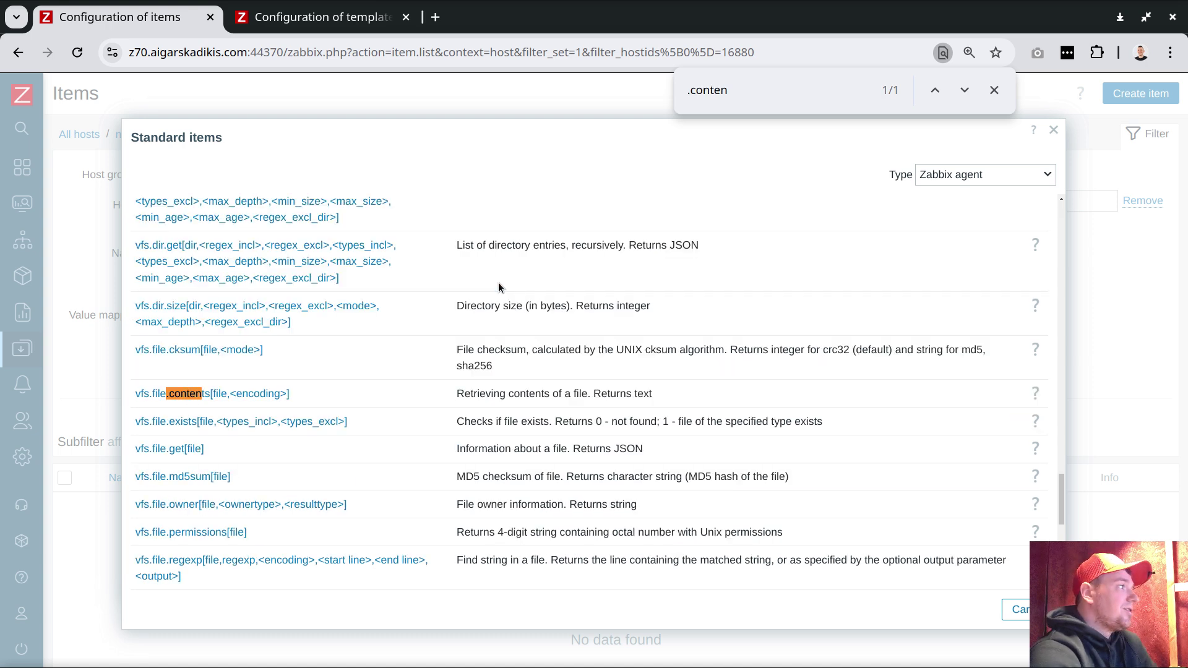
click(272, 394)
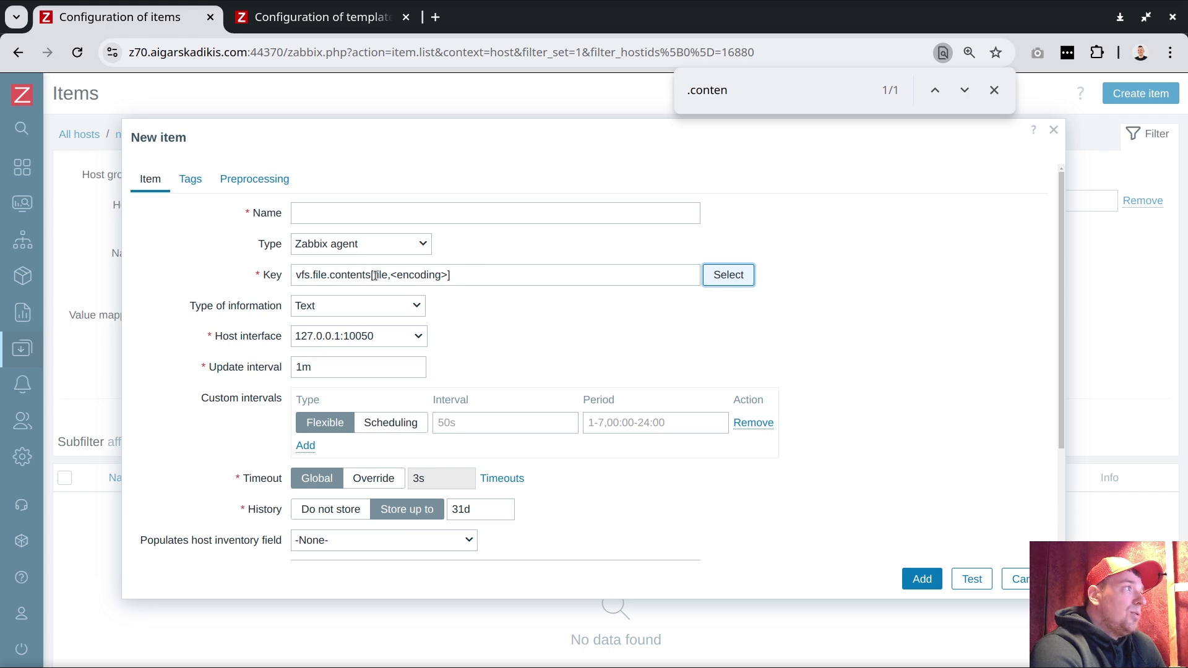
drag(375, 275, 264, 266)
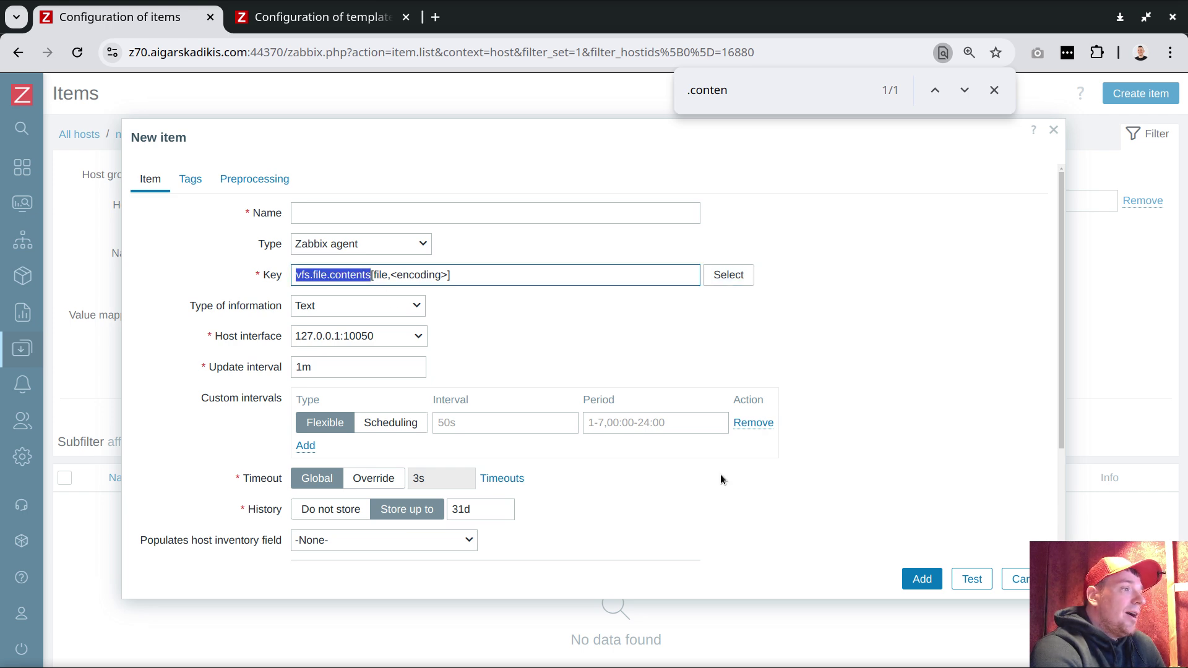
- In the terminal, rerun the grep for AllowRoot and AllowKey in /etc/zabbix/zabbix_agentd.conf, check both settings, and return to the item form
key(alt+Tab)
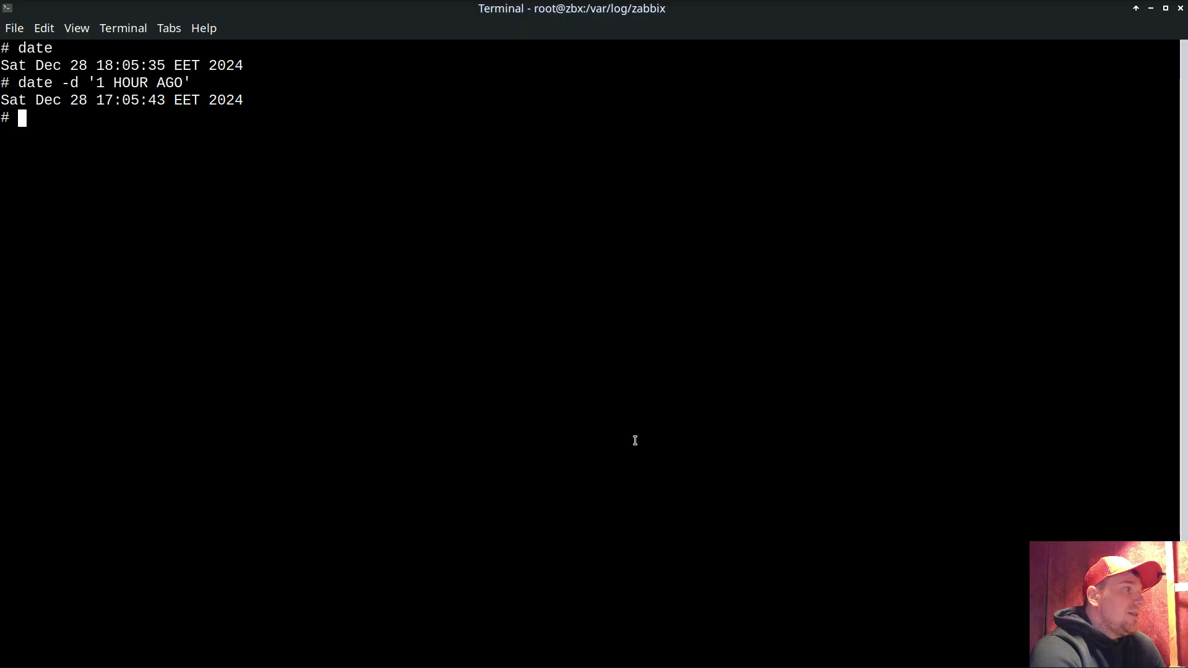
key(ctrl+r)
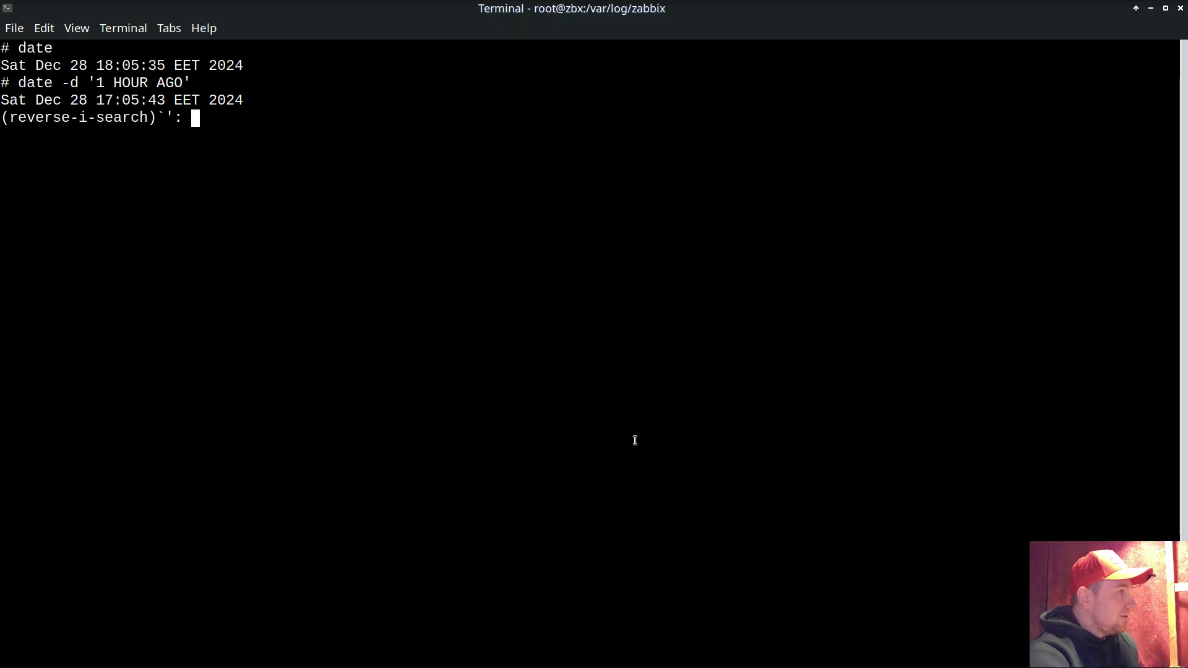
text(All)
key(Return)
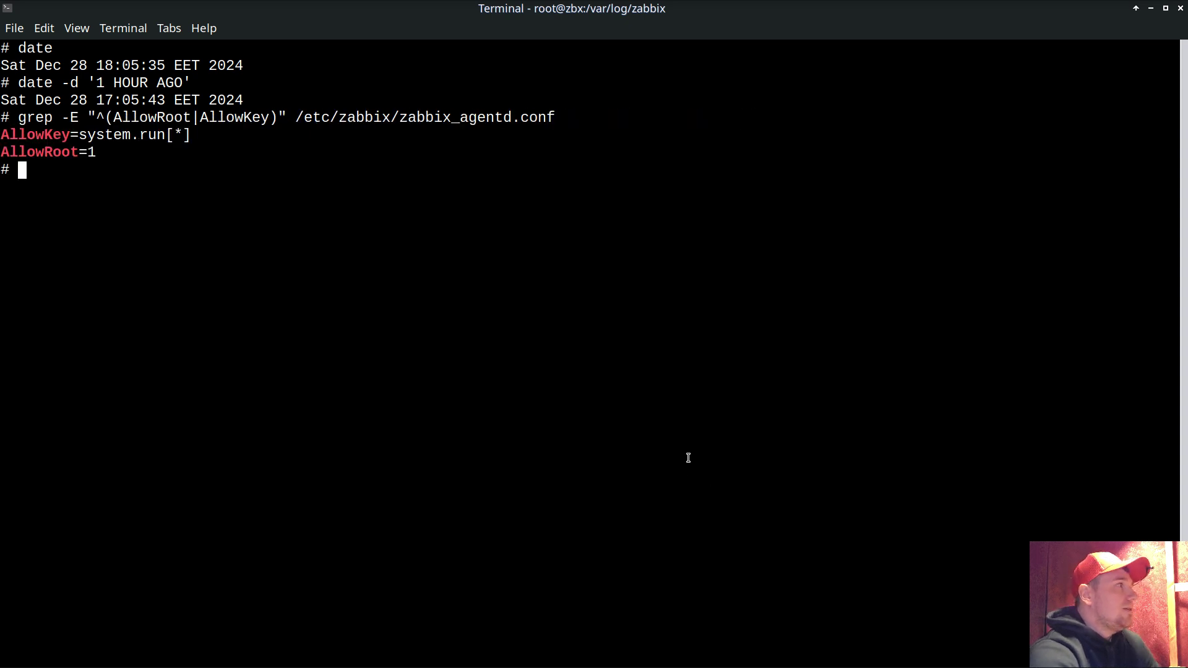
drag(1, 134, 97, 152)
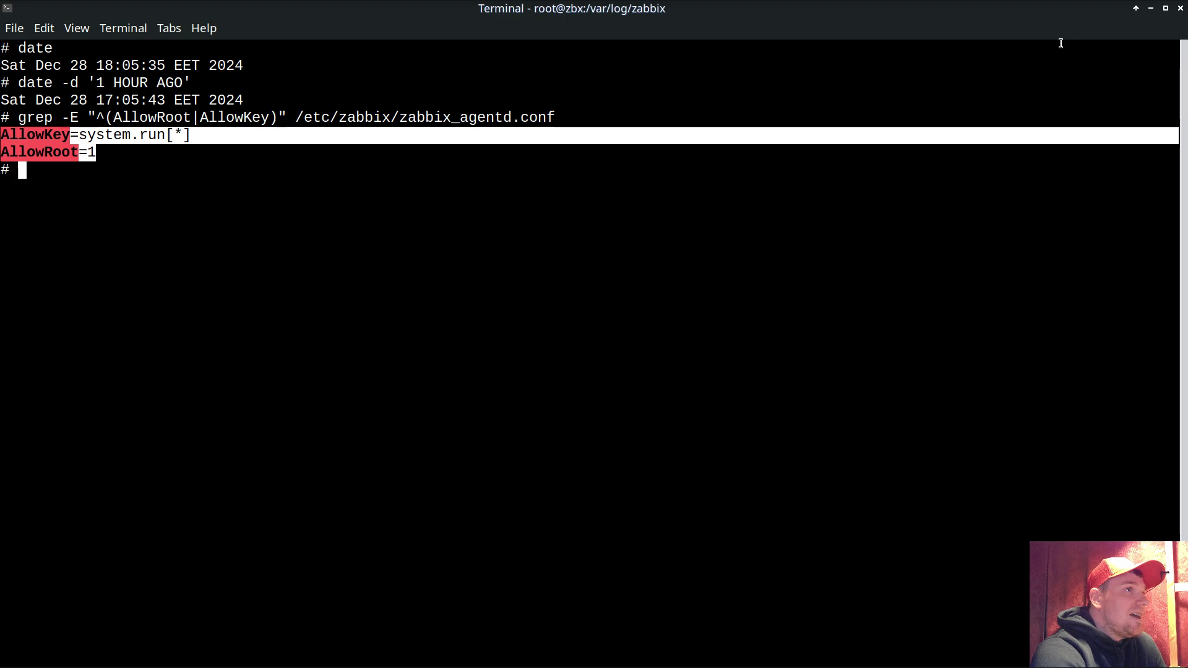
click(1151, 9)
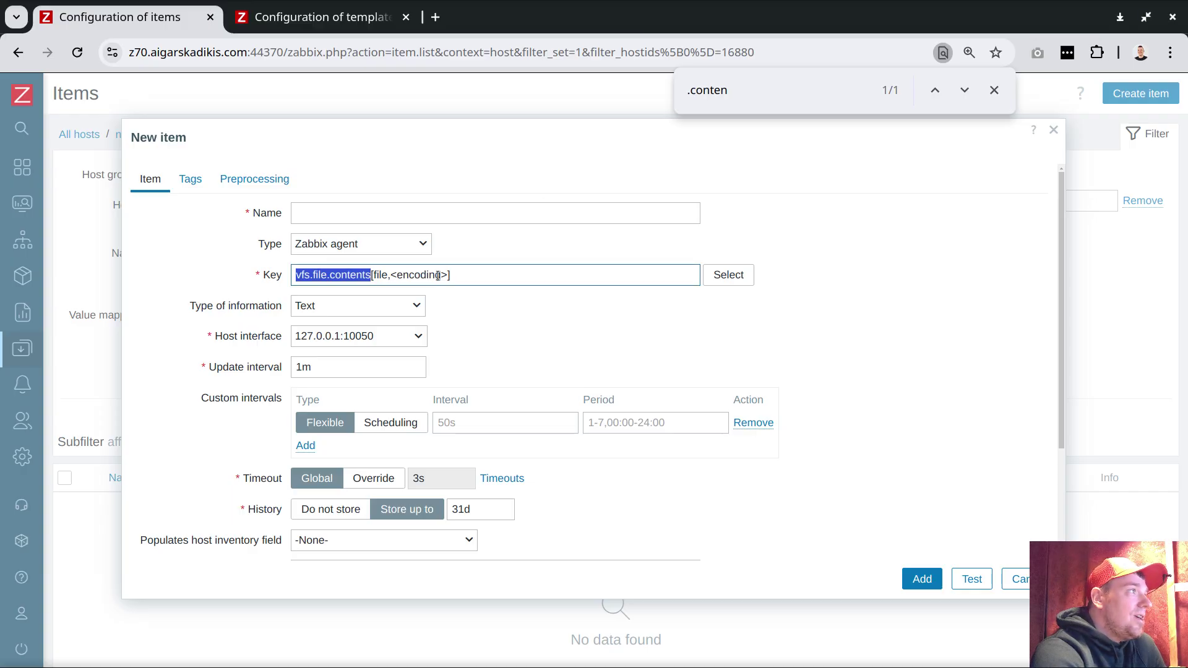
key(Left)
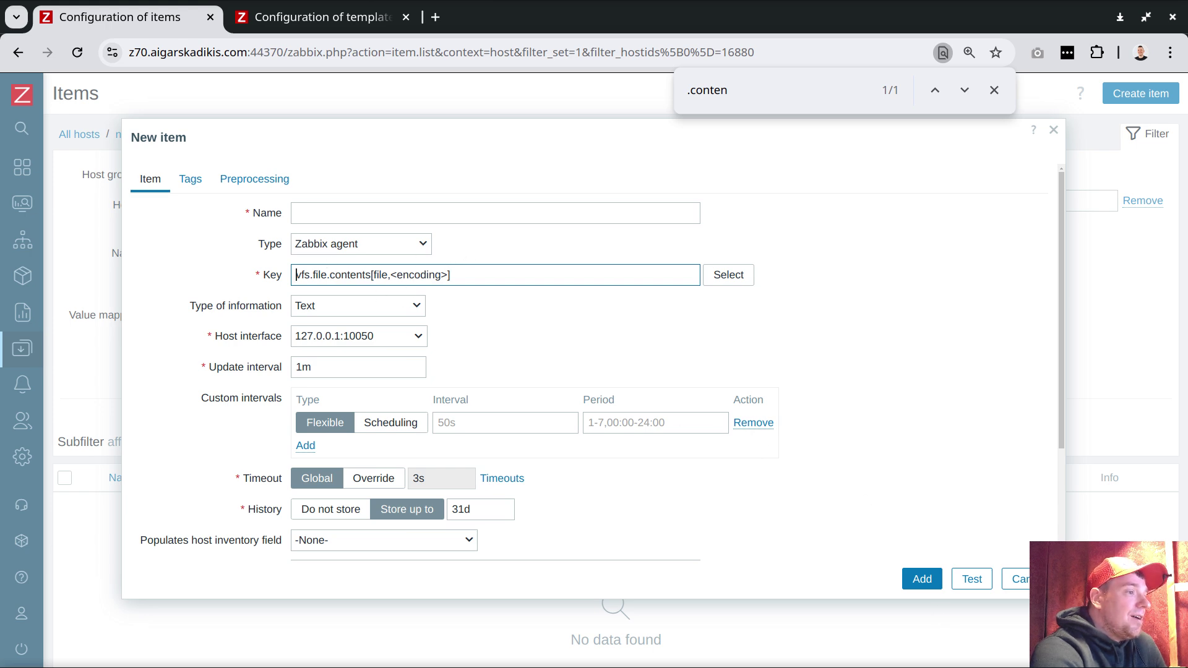
- Switch to the terminal, run cd - to confirm the /var/log/zabbix directory, and list its files with ls -l
key(alt+Tab)
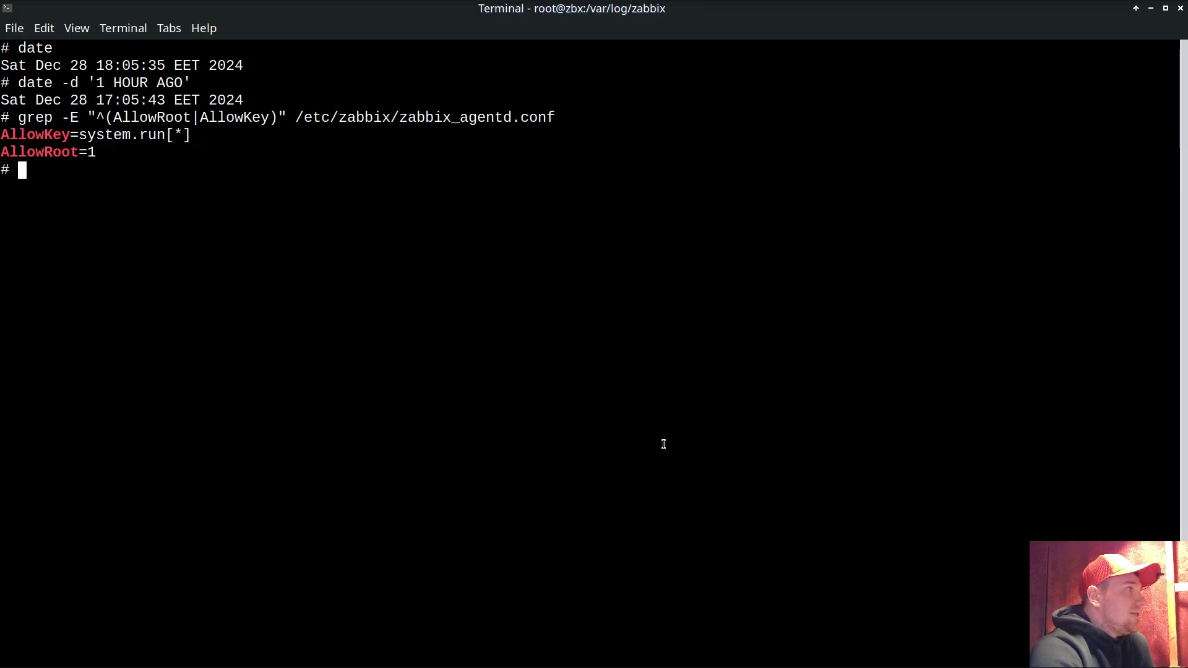
text(cd -)
key(Return)
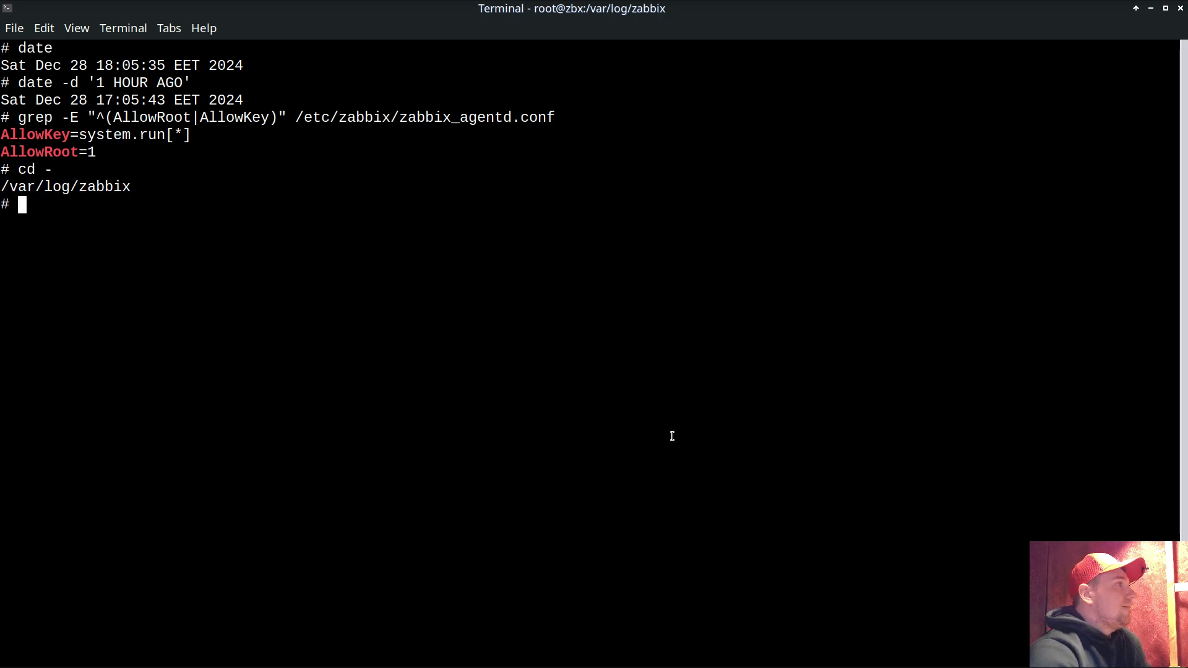
double_click(102, 185)
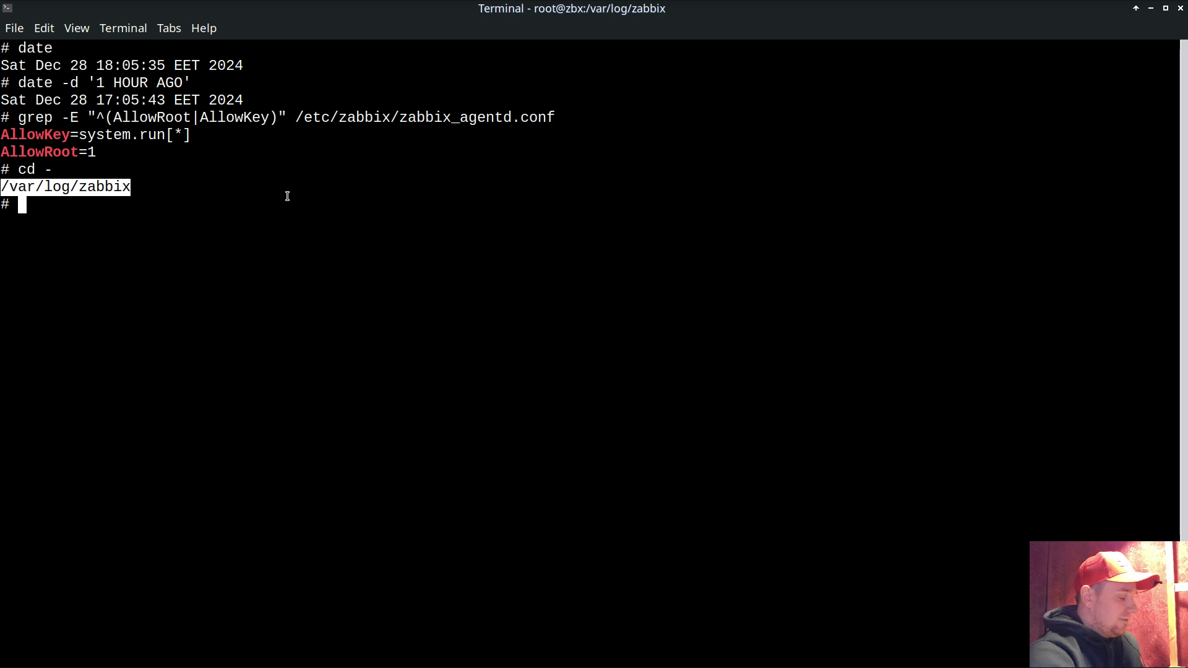
text(ls -l)
key(Return)
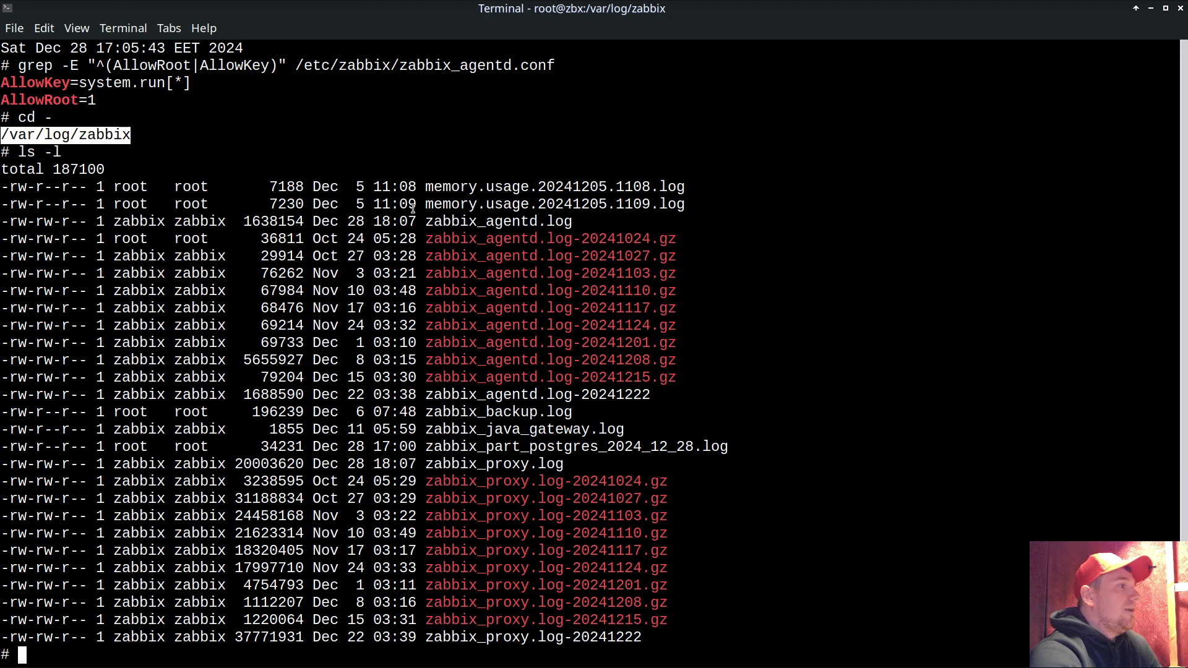
- Examine the date portion of the file name zabbix_part_postgres_2024_12_28.log in the listing
click(591, 449)
double_click(591, 449)
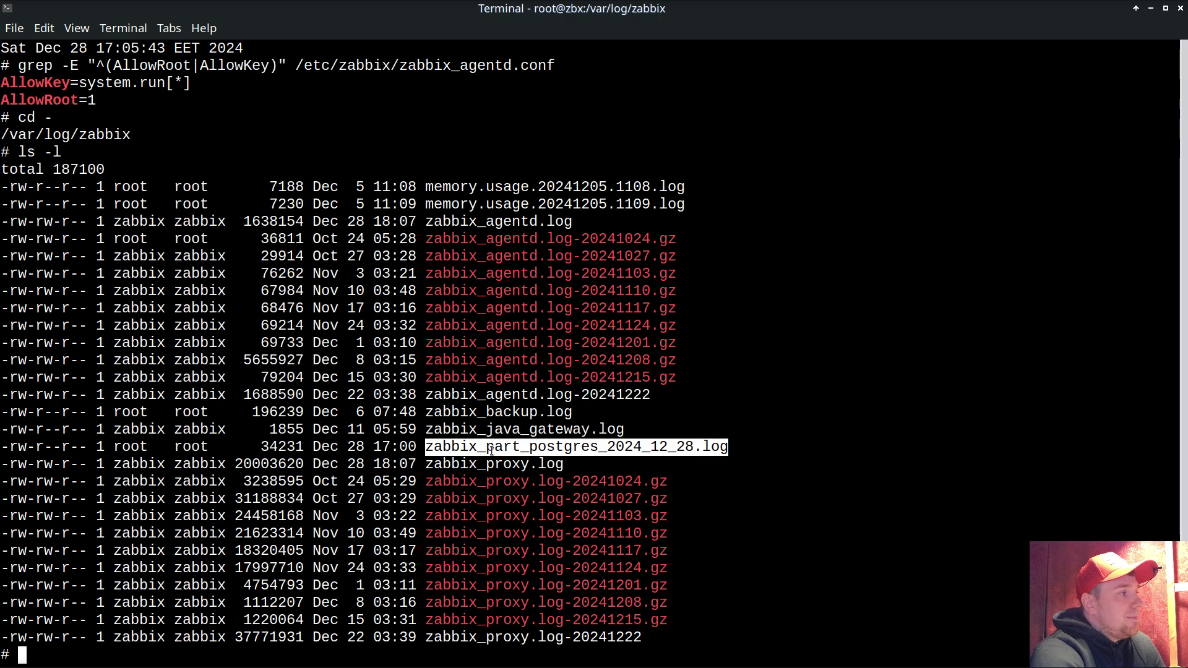
drag(604, 451, 695, 453)
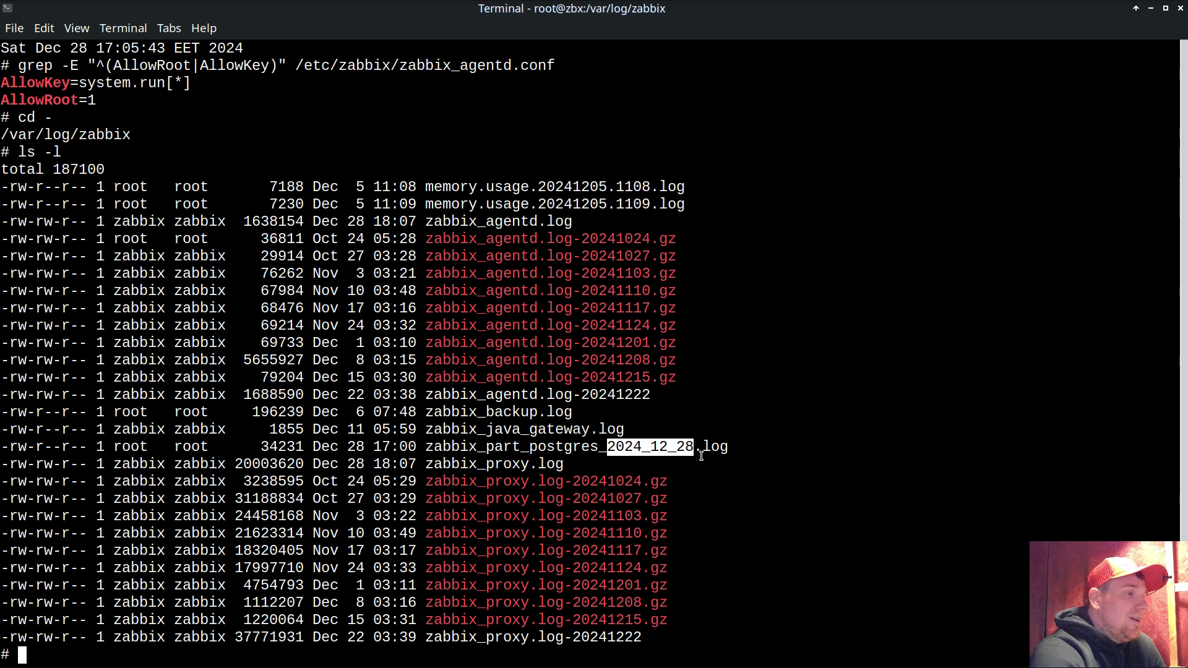
click(637, 449)
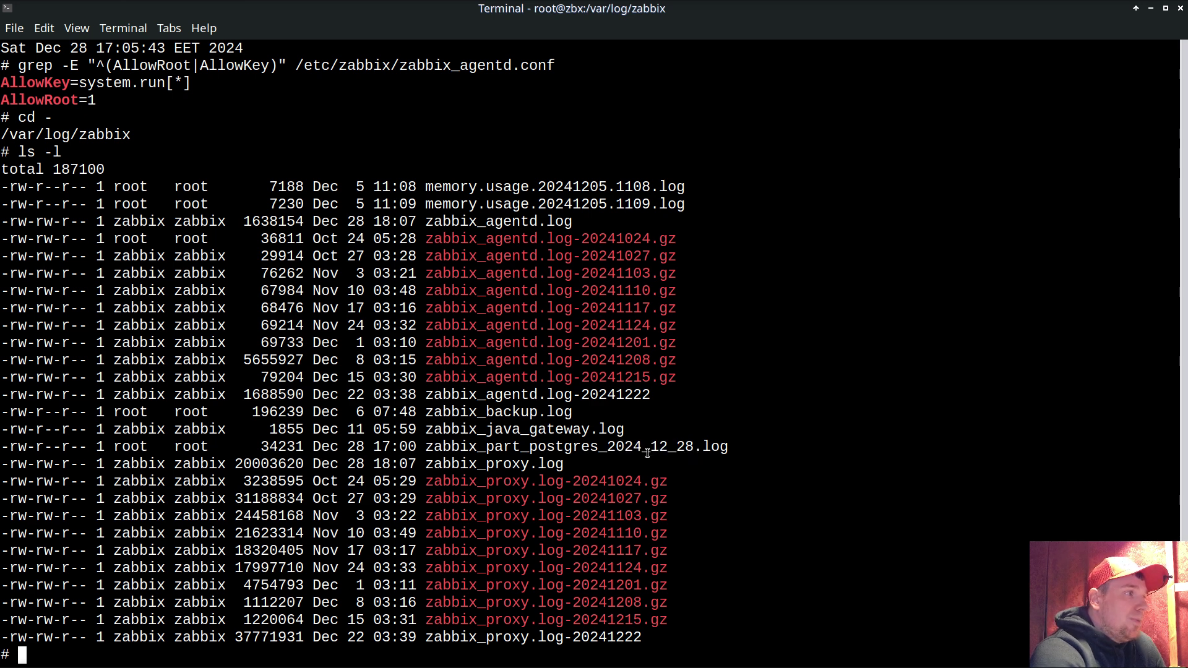
drag(609, 448, 694, 449)
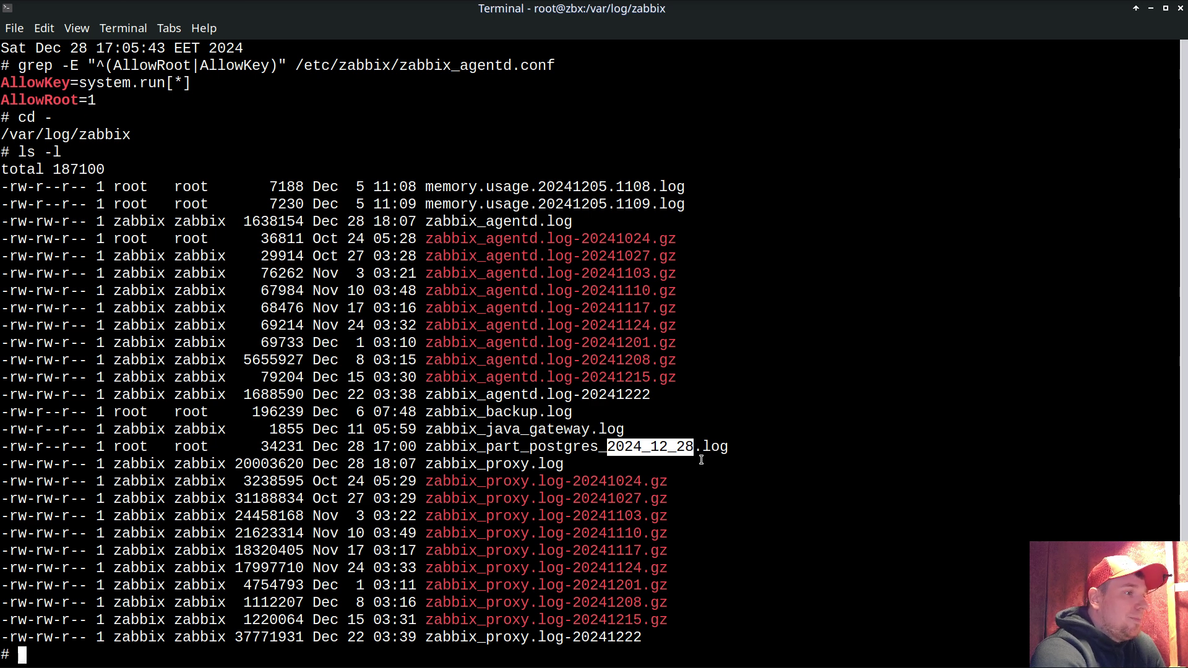
click(643, 449)
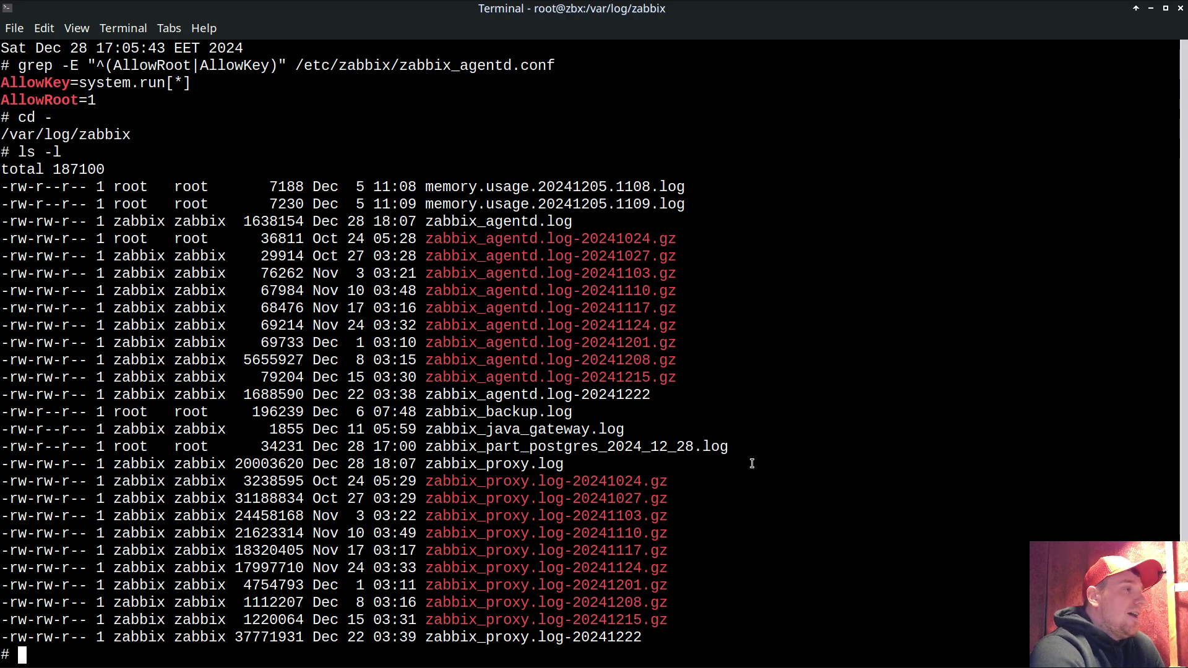
- Switch to the browser's templates page and open the item "Create or update global macro" of the template overwriting global macros through JavaScript
key(alt+Tab)
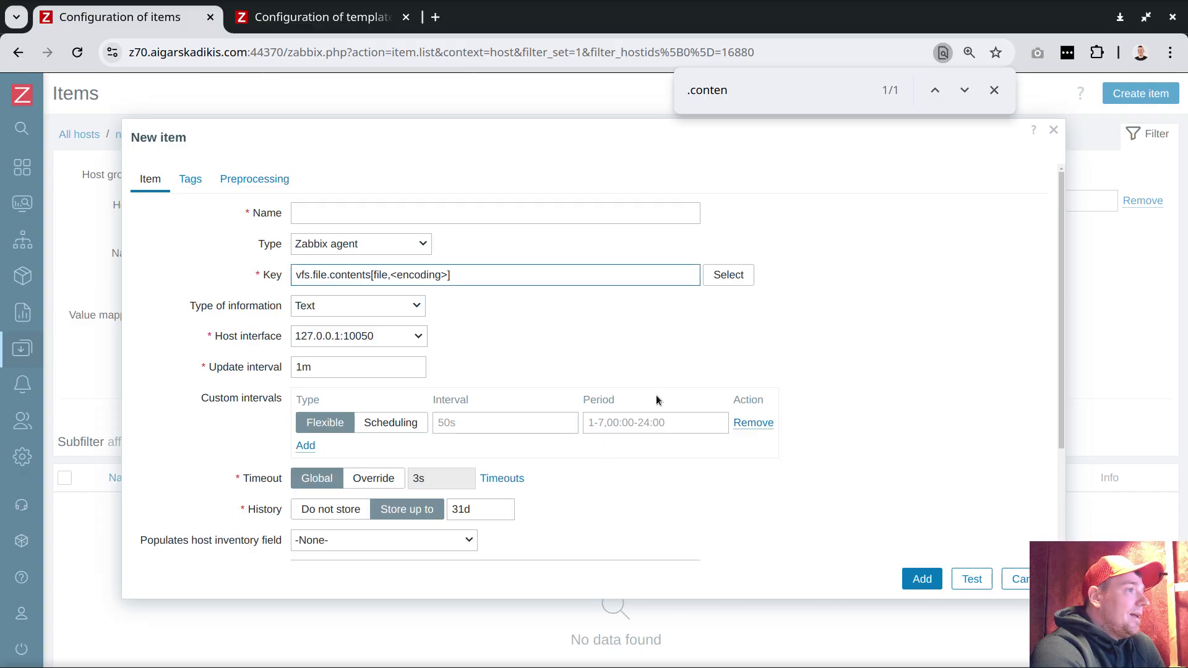
click(300, 18)
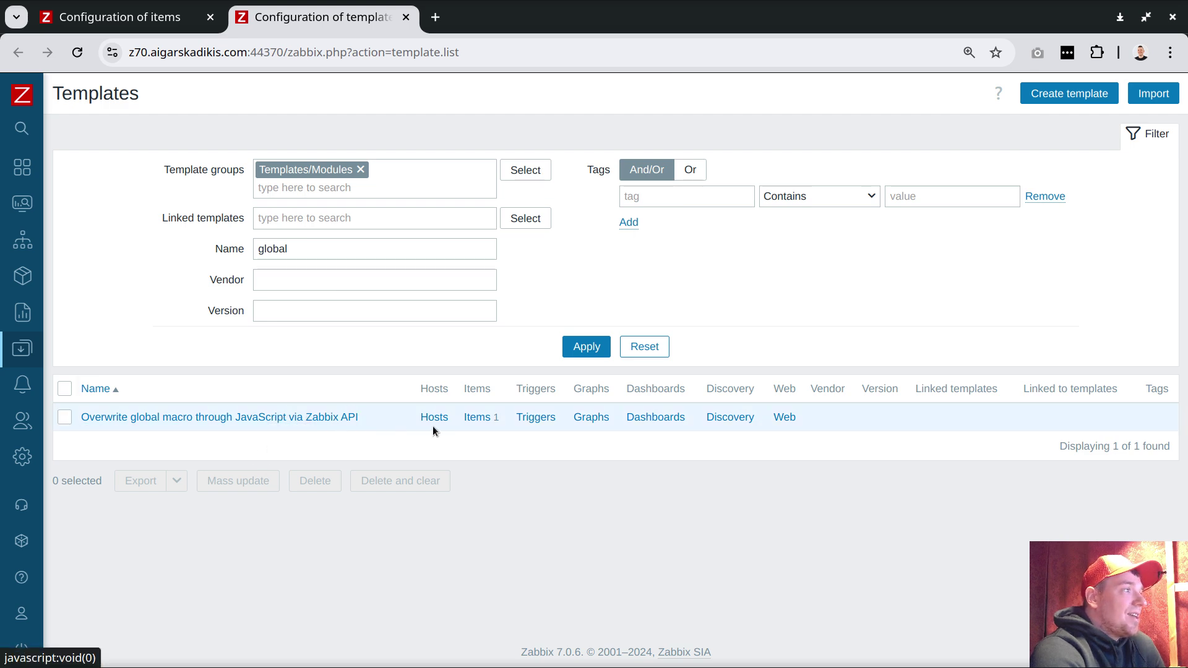
click(480, 421)
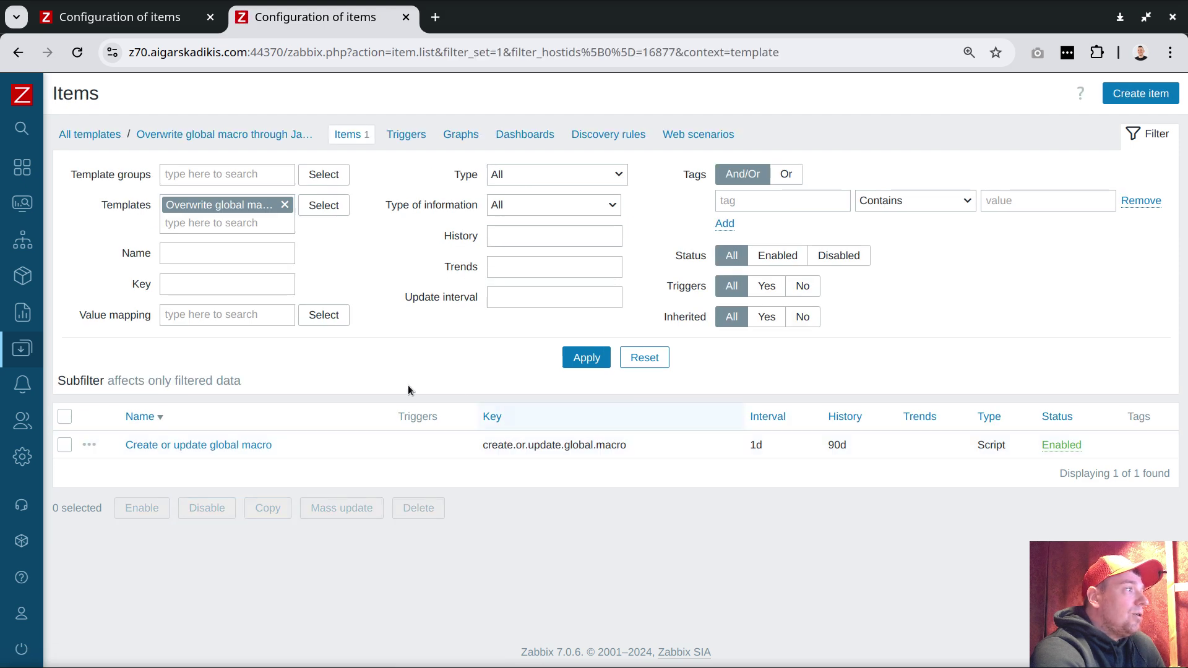
click(220, 445)
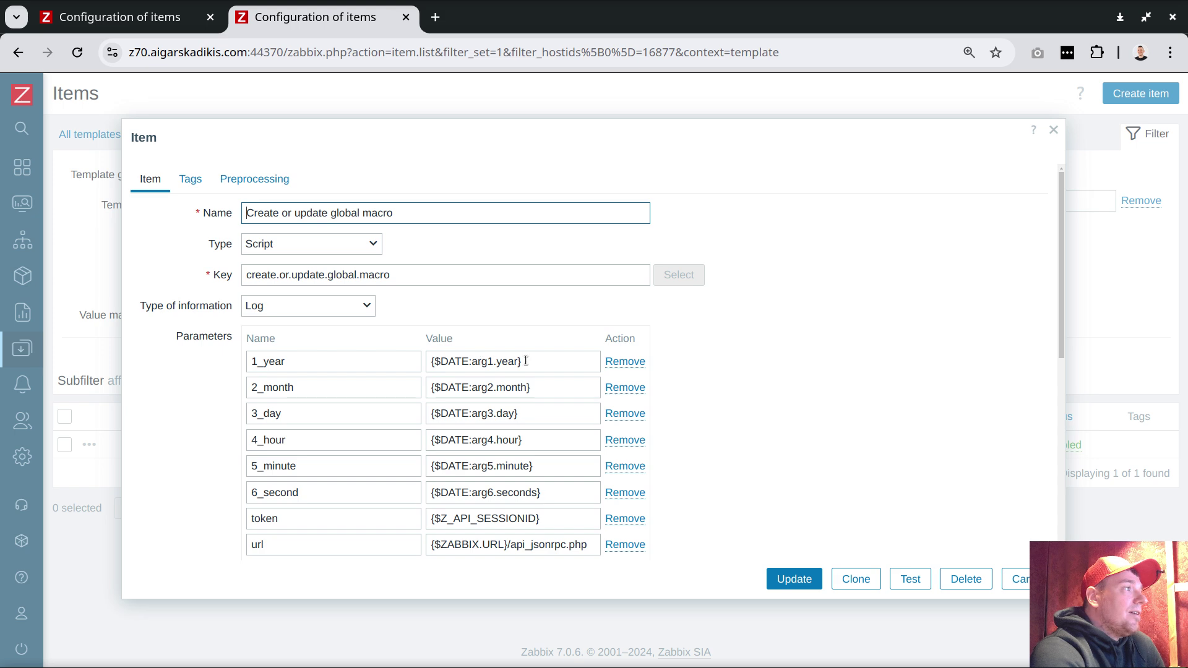
- Examine the {$DATE:...} macros assigned to the 1_year, 2_month and 3_day parameters of the script item
drag(525, 360, 428, 360)
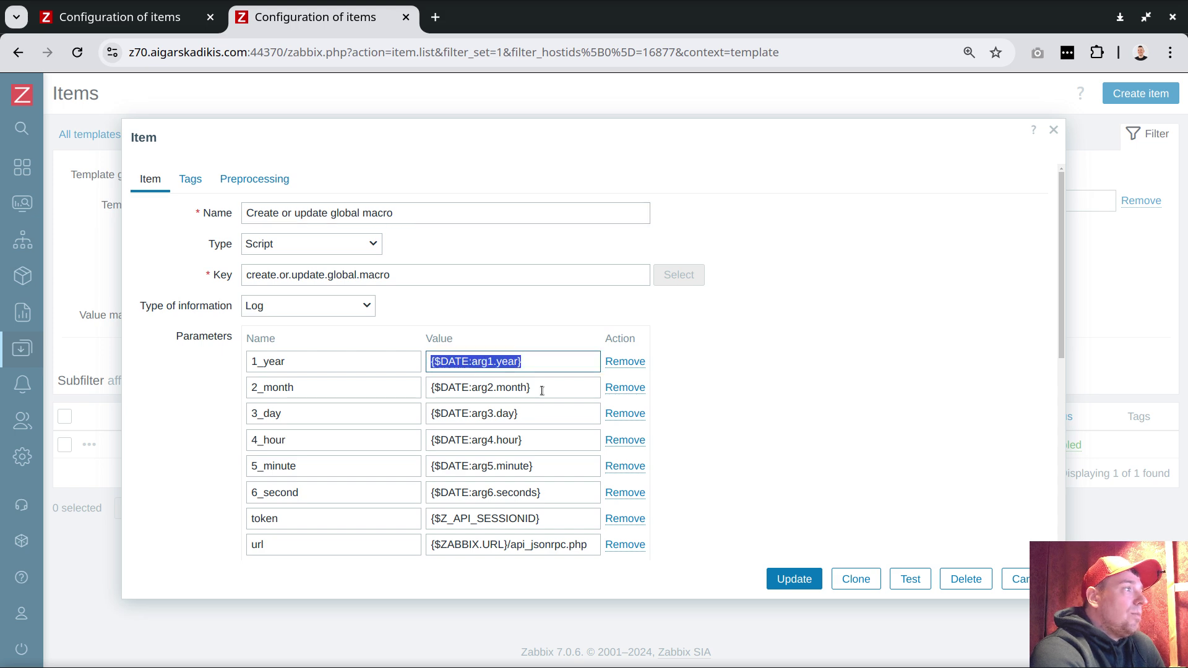
click(502, 365)
double_click(506, 387)
double_click(504, 413)
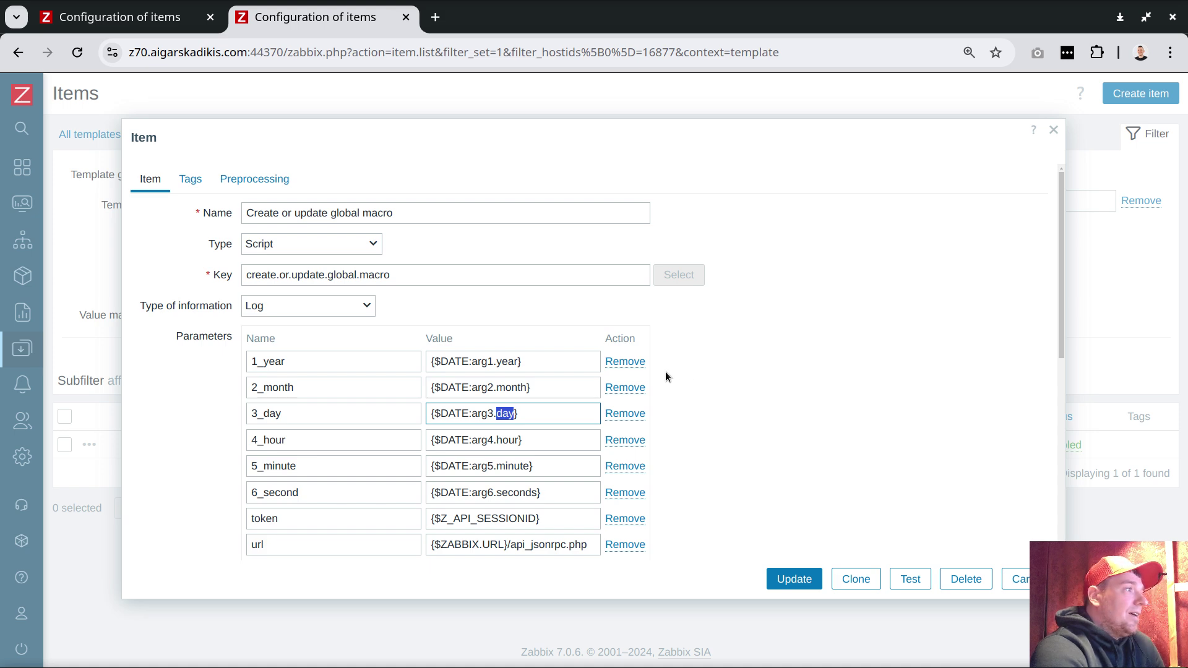
- Copy the macro name {$Z_API_SESSIONID} from the item's token parameter and close the item form without saving
scroll(656, 373, down, 2)
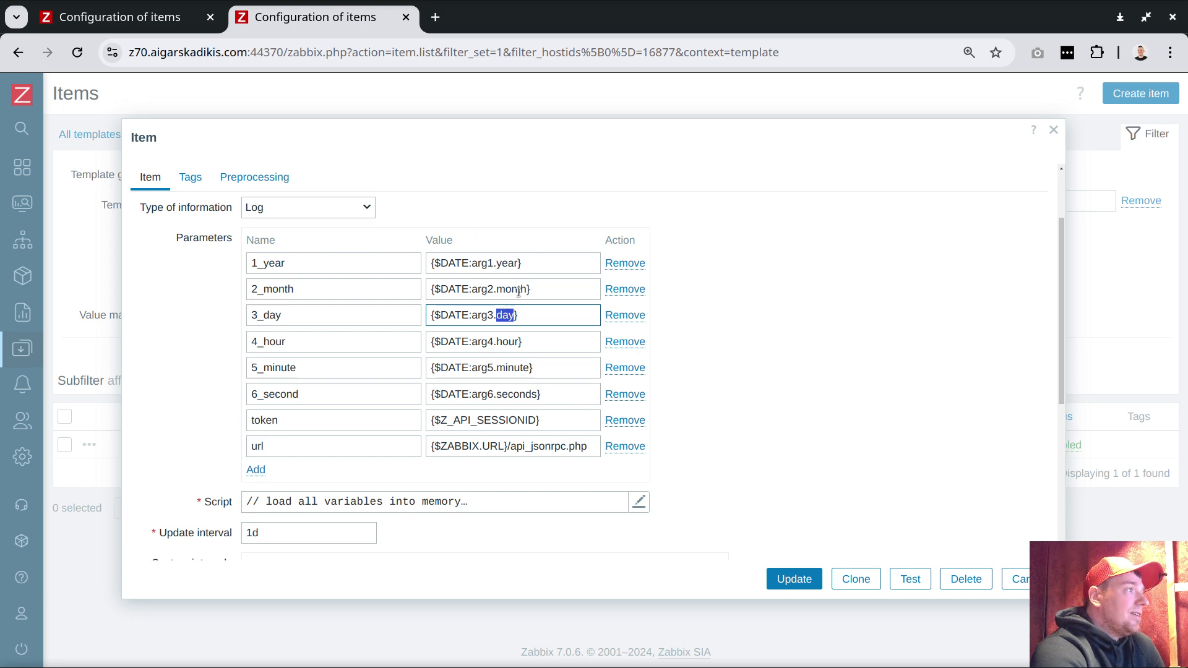
triple_click(505, 421)
right_click(506, 421)
click(577, 63)
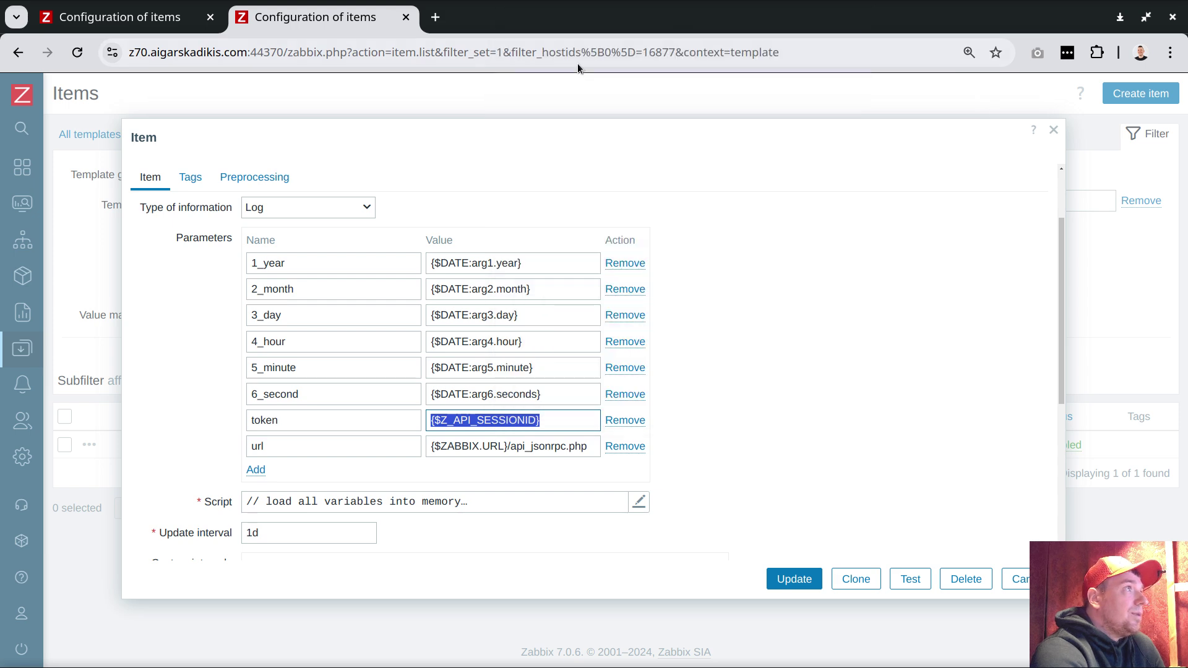
click(1017, 579)
- Open the global macros administration page in a separate browser tab and switch to it
mouse_move(75, 513)
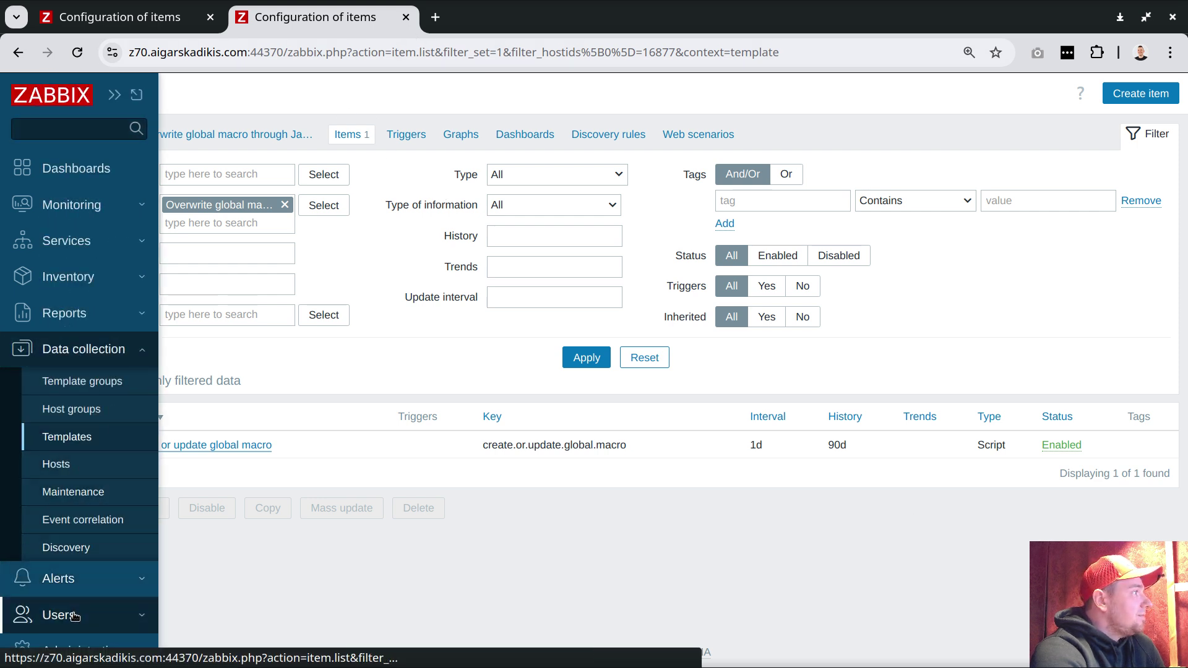
scroll(91, 551, down, 2)
click(91, 551)
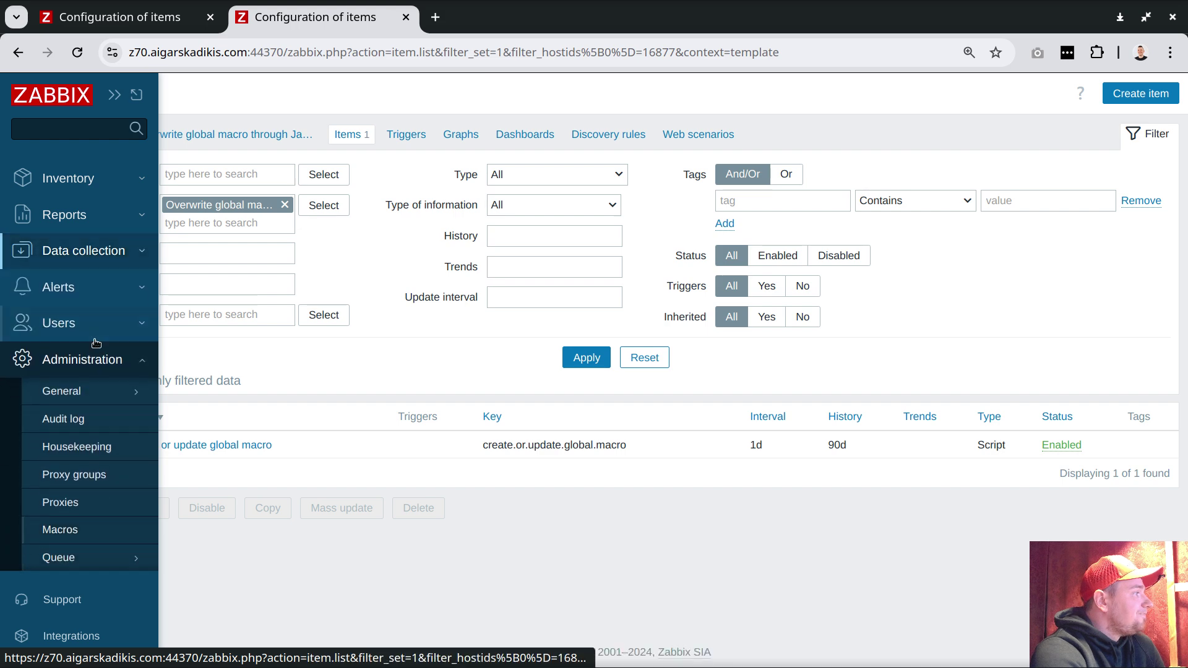
middle_click(75, 532)
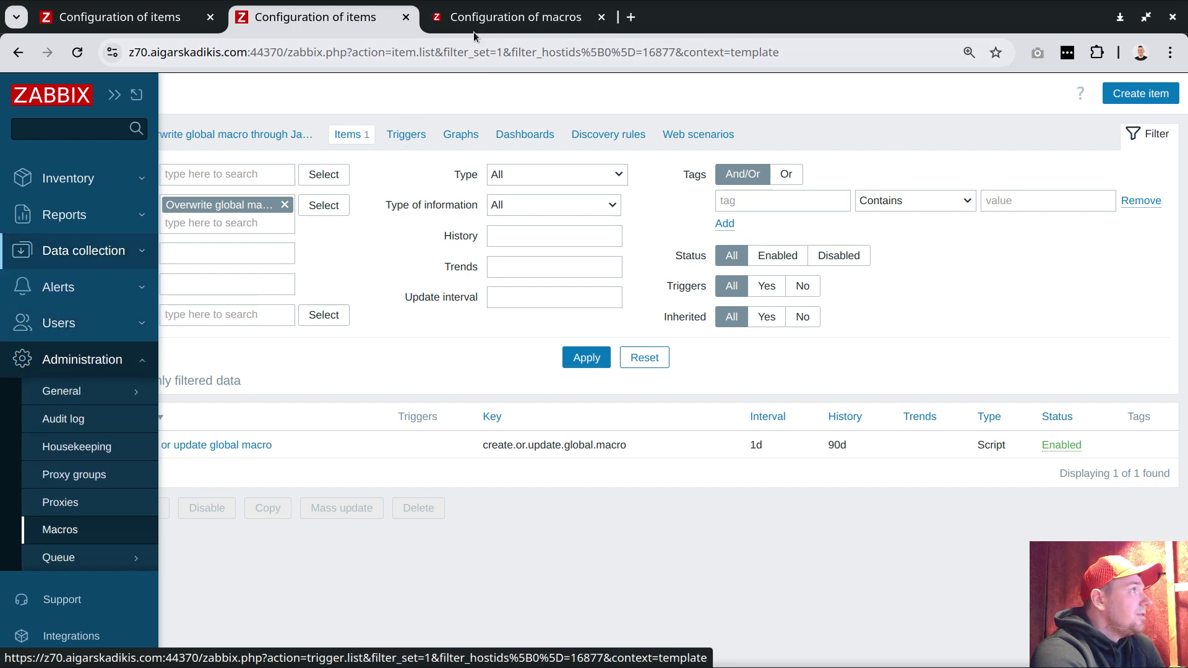
click(495, 18)
- Add a new global macro row at the end of the list and name it {$Z_API_SESSIONID}
scroll(607, 290, down, 3)
scroll(606, 290, down, 5)
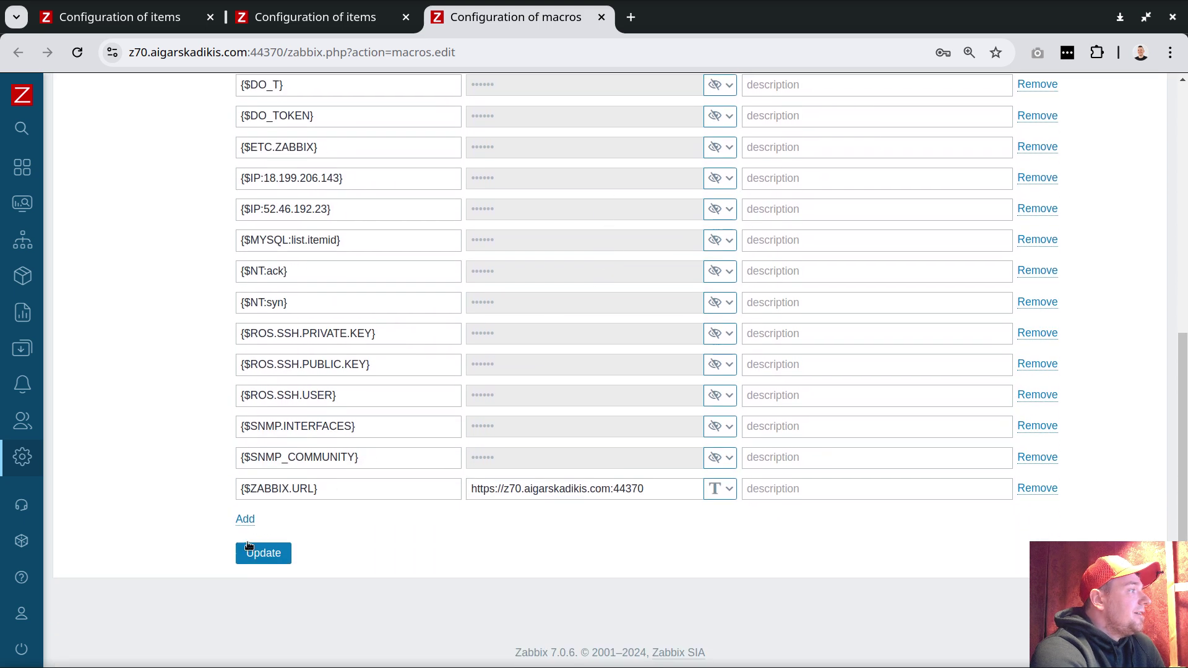
click(245, 520)
click(298, 520)
key(ctrl+v)
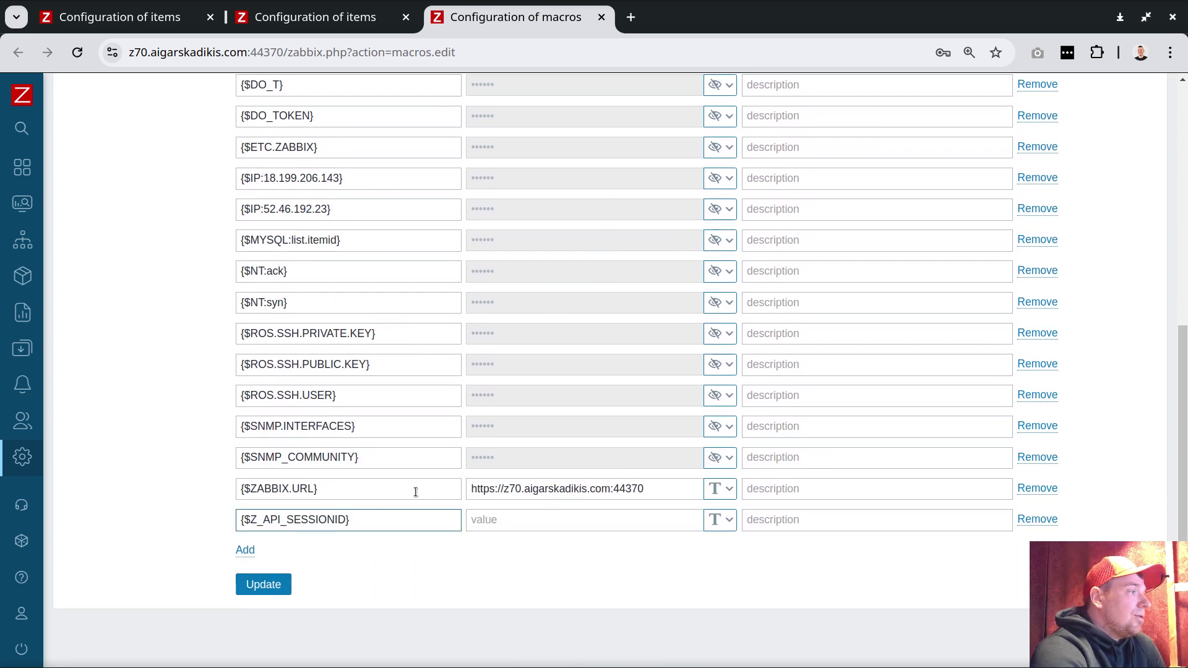
- In the items tab, go to the API tokens page and start a new token named api for the user api
click(326, 31)
click(80, 427)
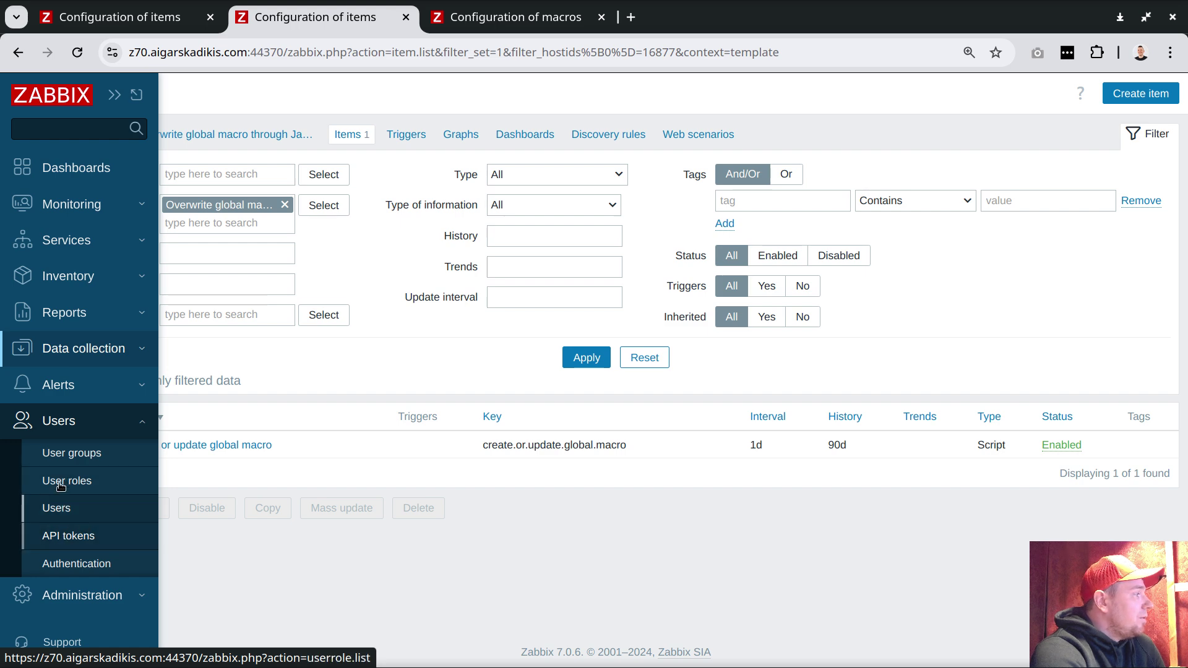
click(64, 537)
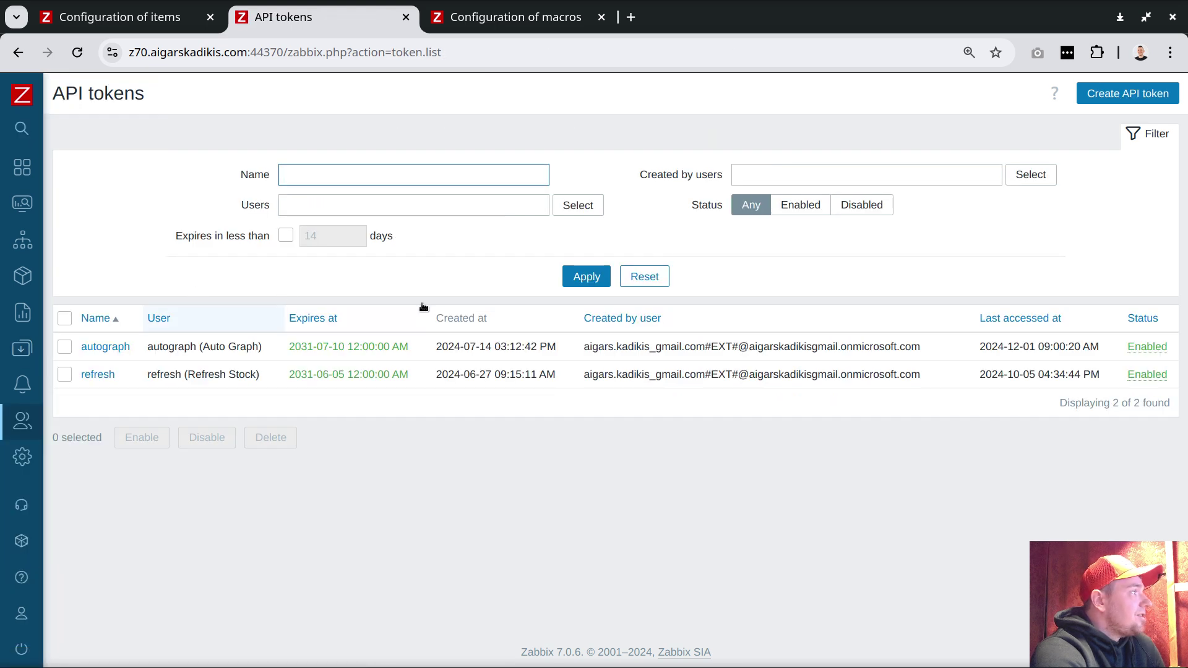
click(1111, 95)
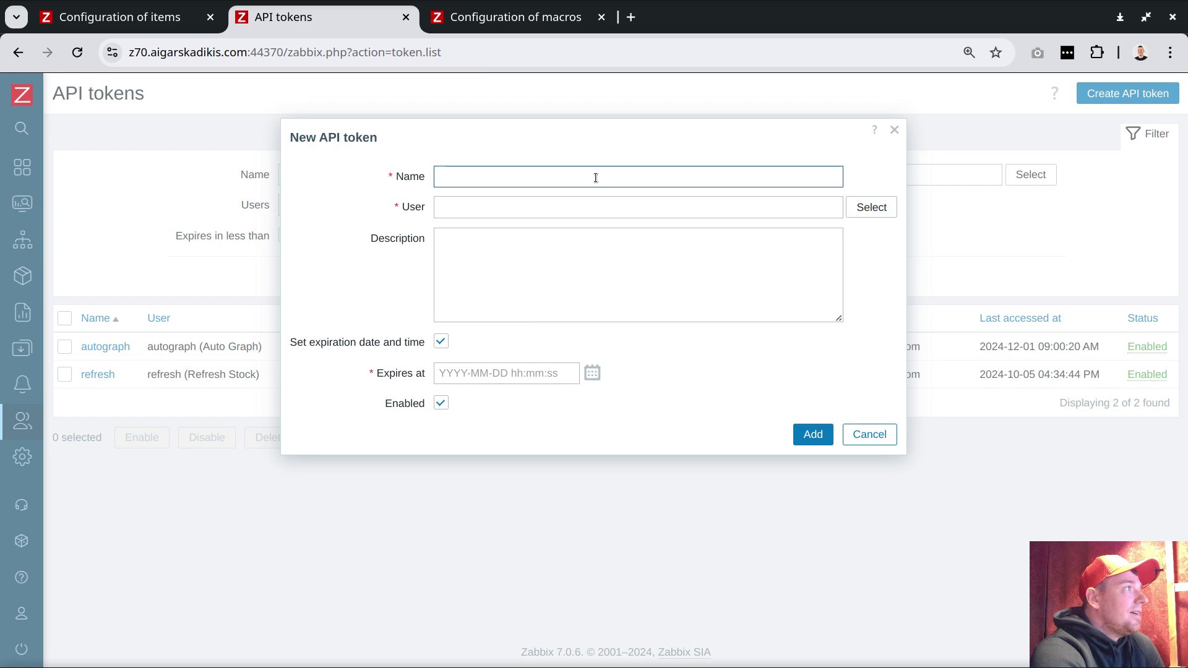
text(api)
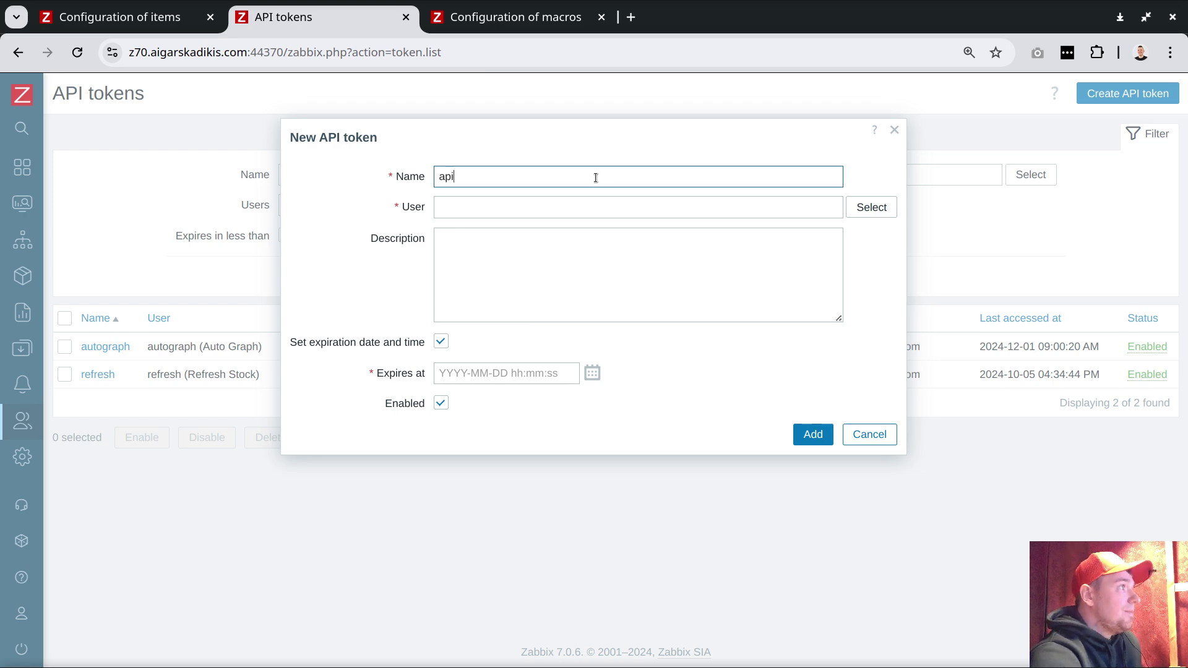
click(856, 205)
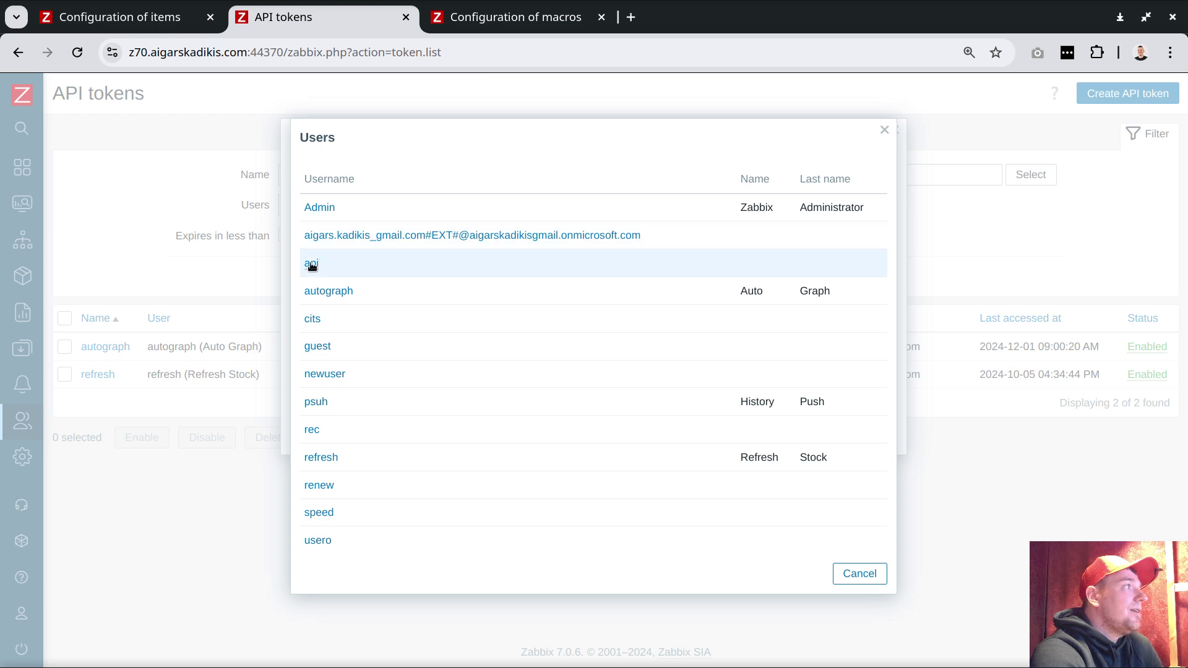
click(312, 264)
click(438, 210)
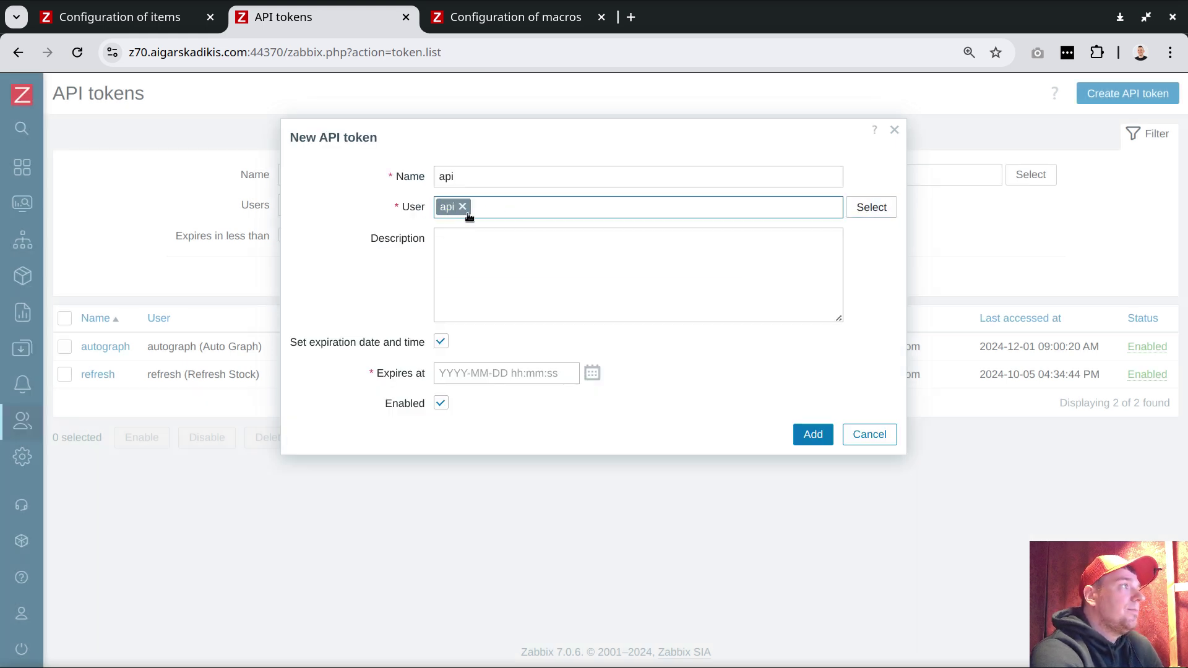
click(592, 372)
click(779, 411)
click(780, 411)
click(780, 411)
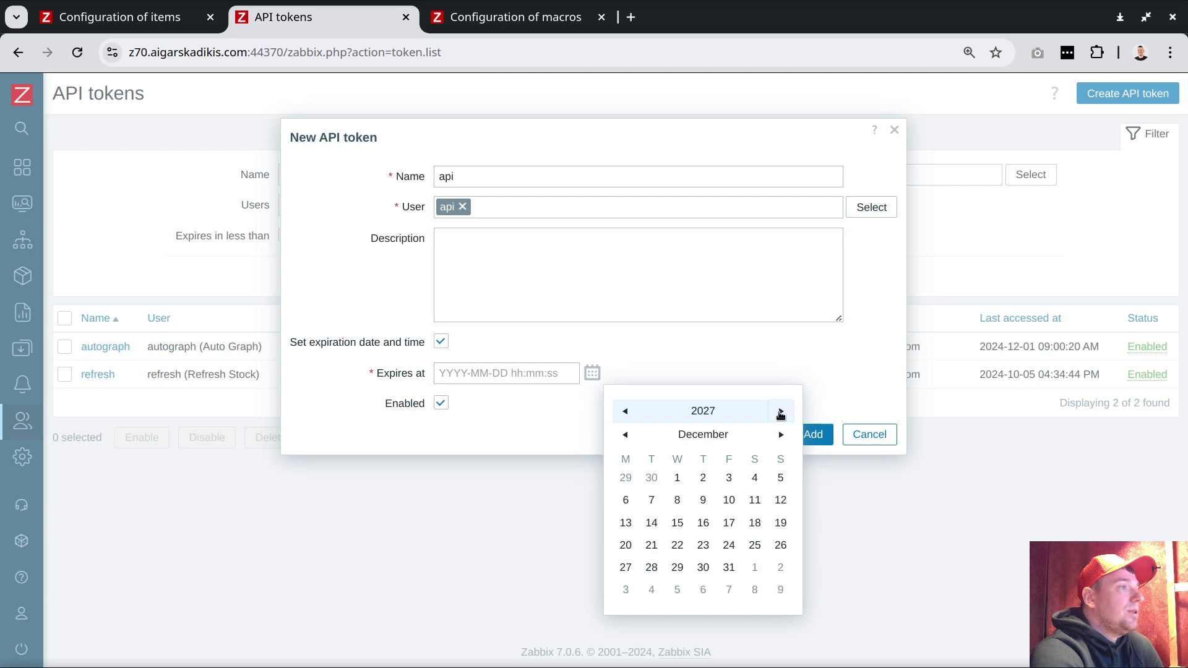
click(780, 411)
click(780, 411)
click(703, 500)
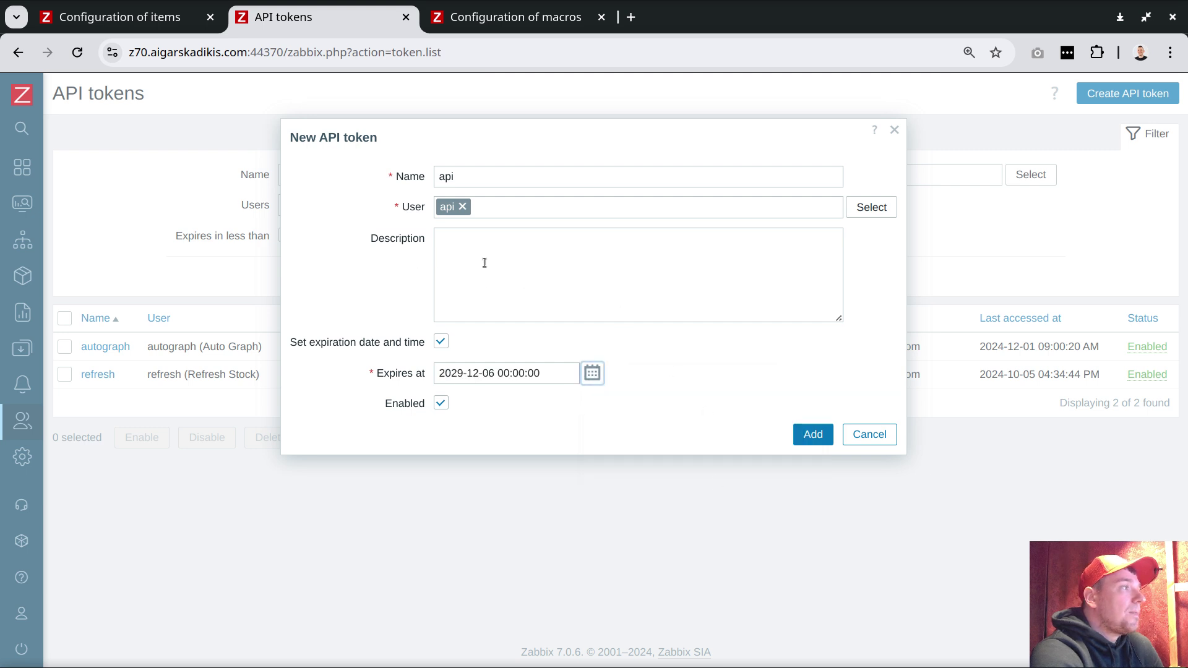
click(811, 434)
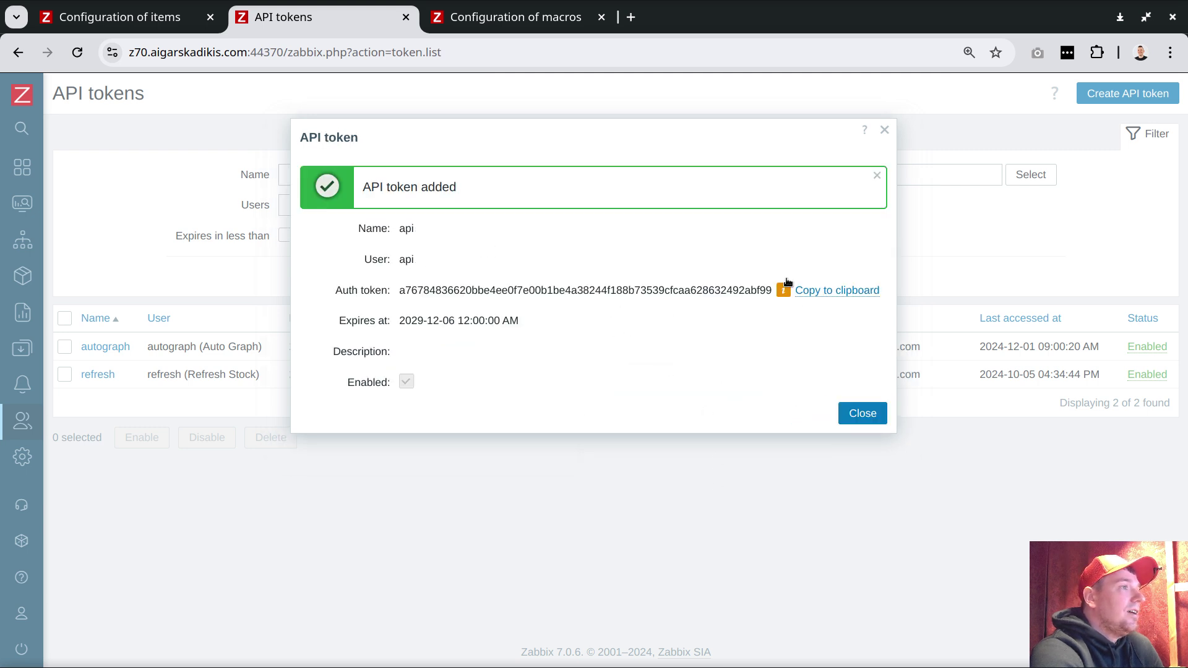
- Copy the generated auth token and paste it as the value of the {$Z_API_SESSIONID} global macro
click(526, 32)
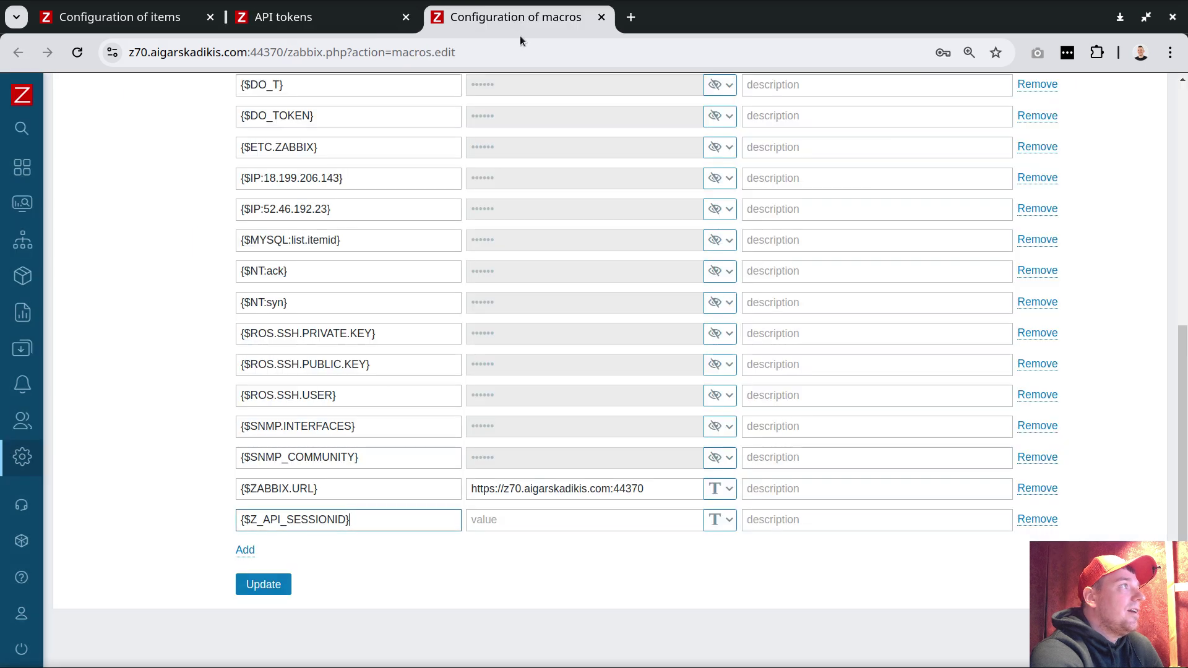
click(526, 518)
key(ctrl+v)
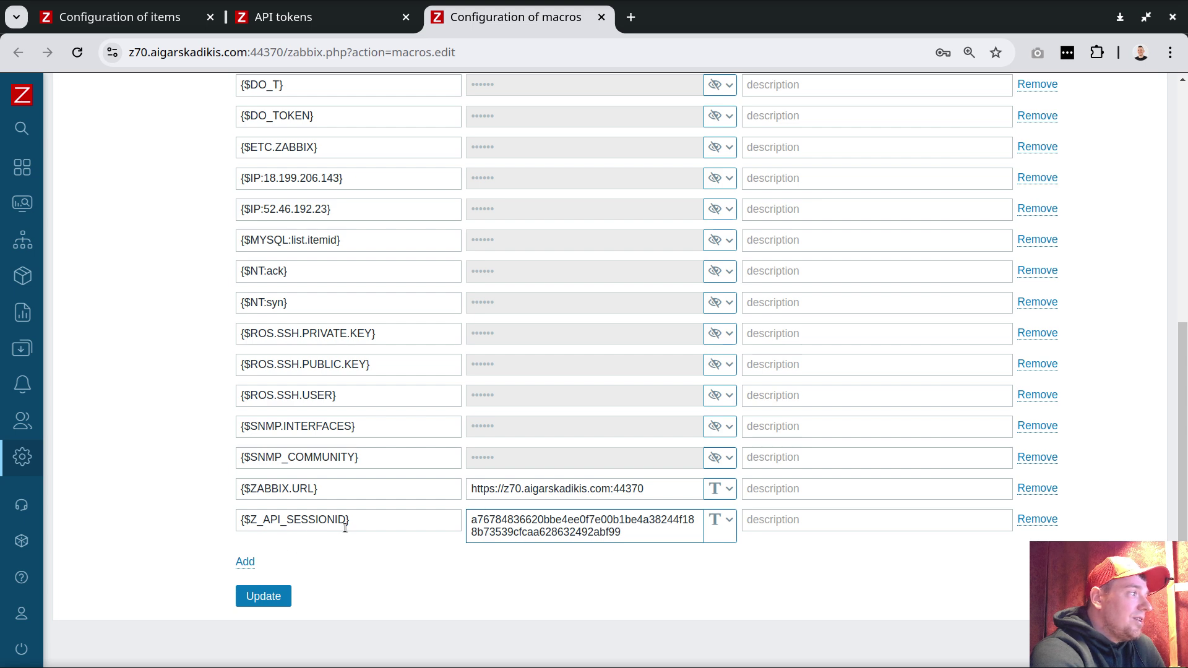
- Compare the {$ZABBIX.URL} value with the base address of the current page and save the global macros
drag(352, 517, 304, 507)
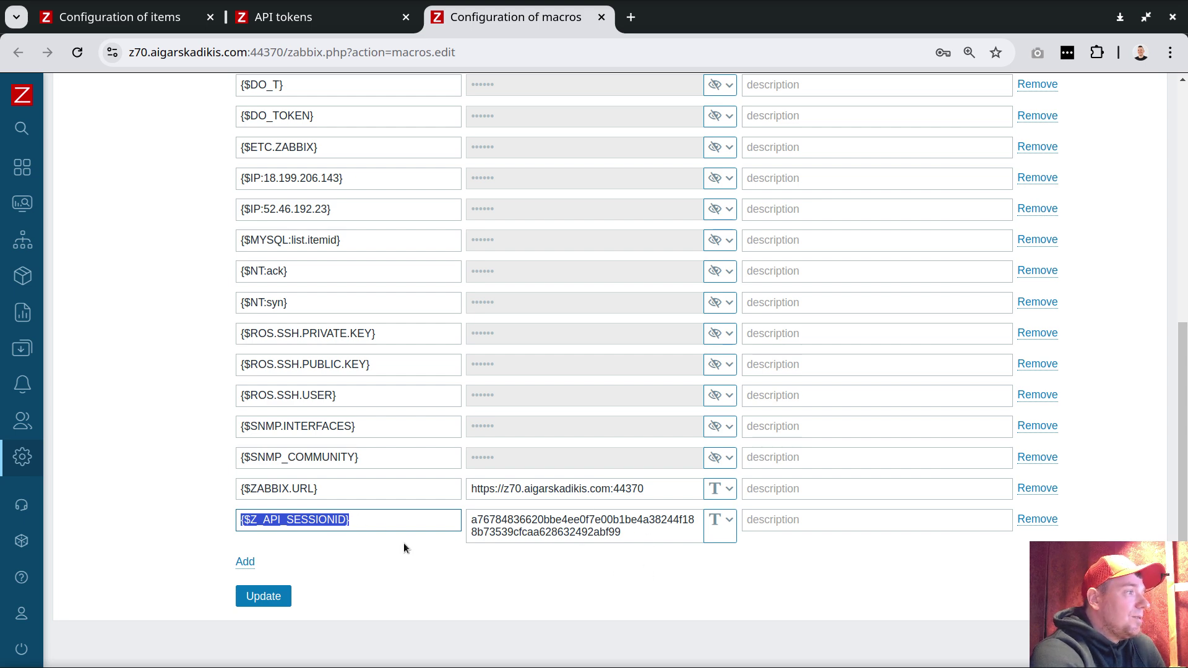
click(397, 528)
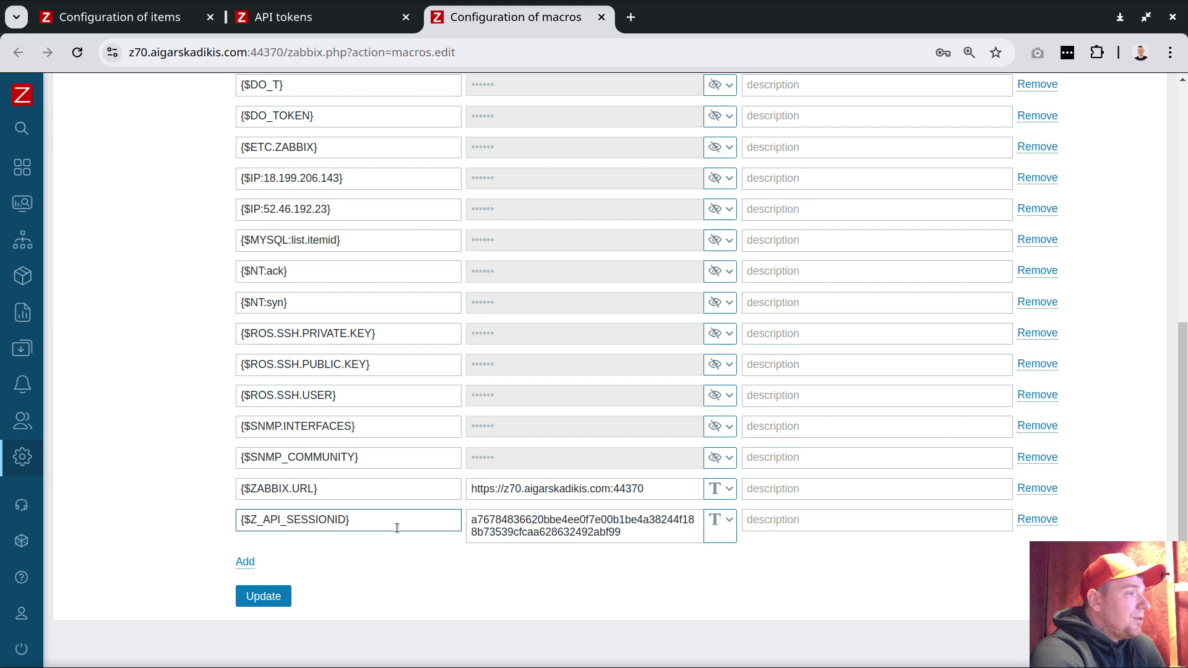
triple_click(268, 481)
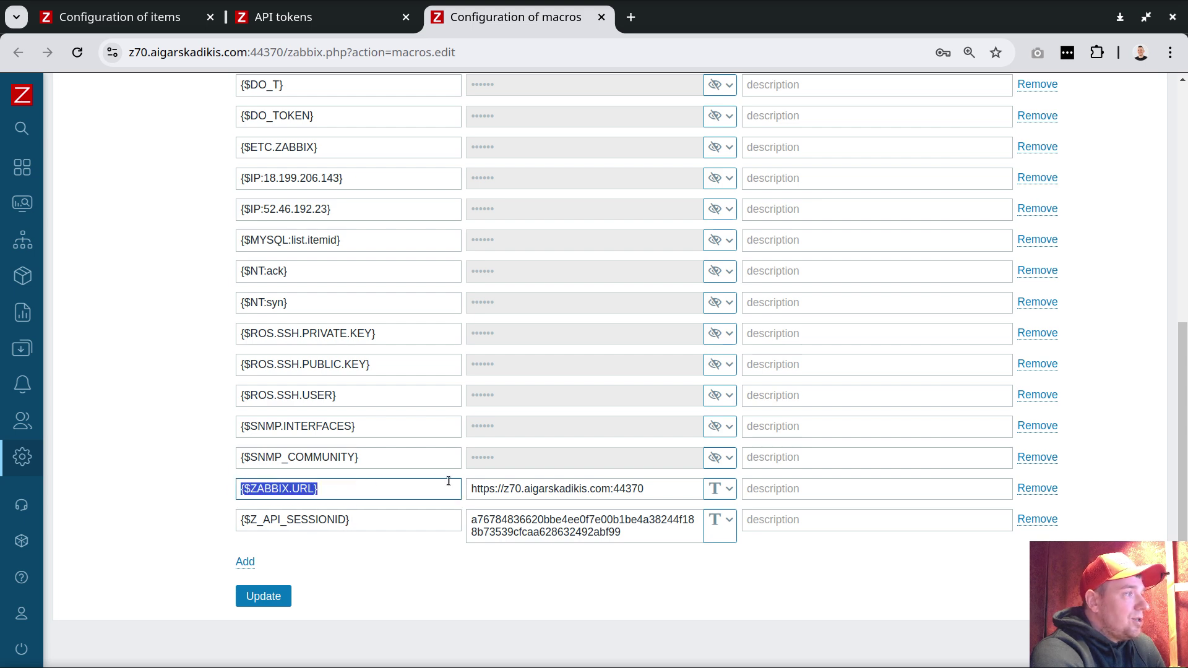
click(303, 48)
click(322, 52)
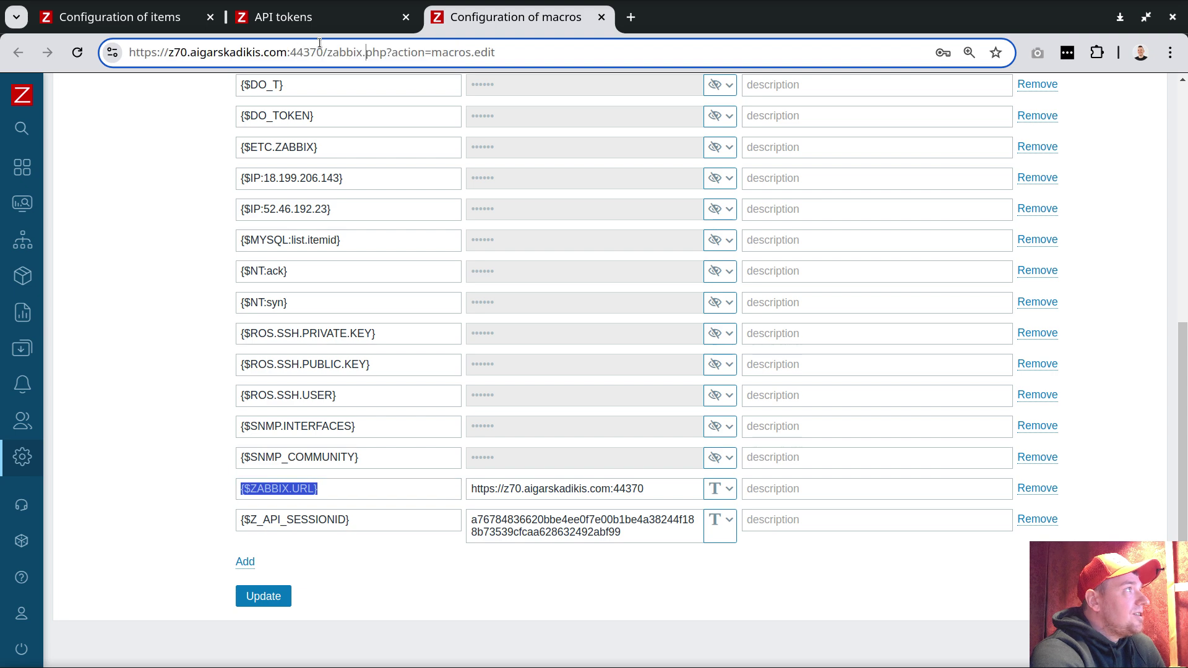
drag(323, 52, 220, 47)
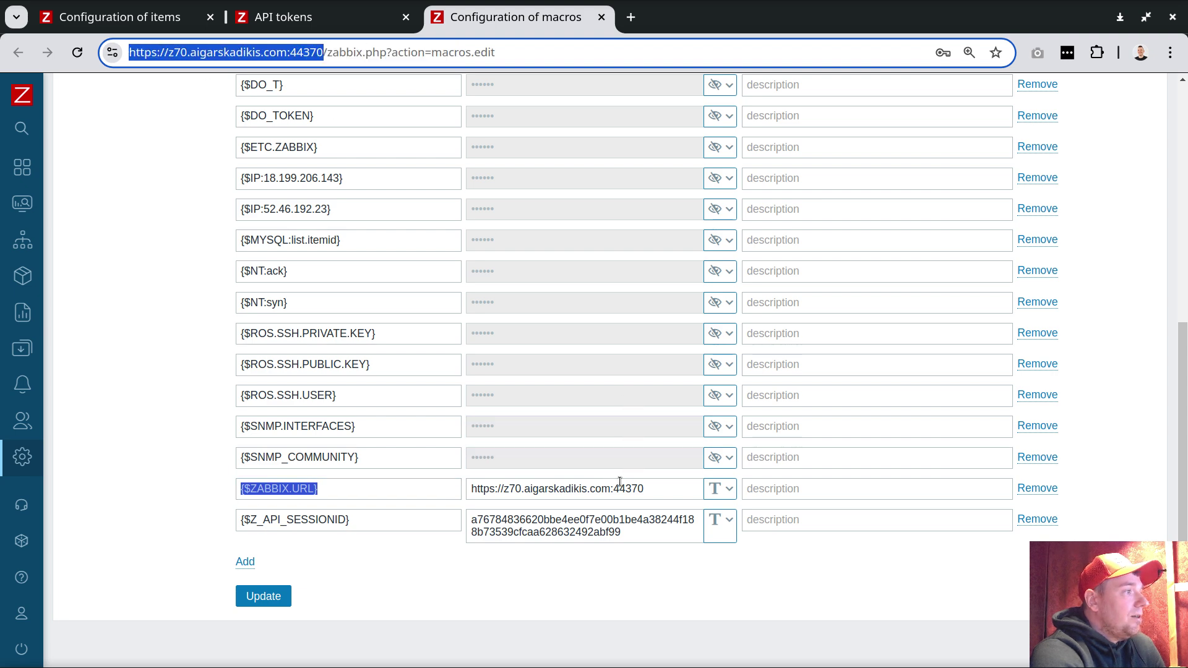
drag(659, 489, 438, 471)
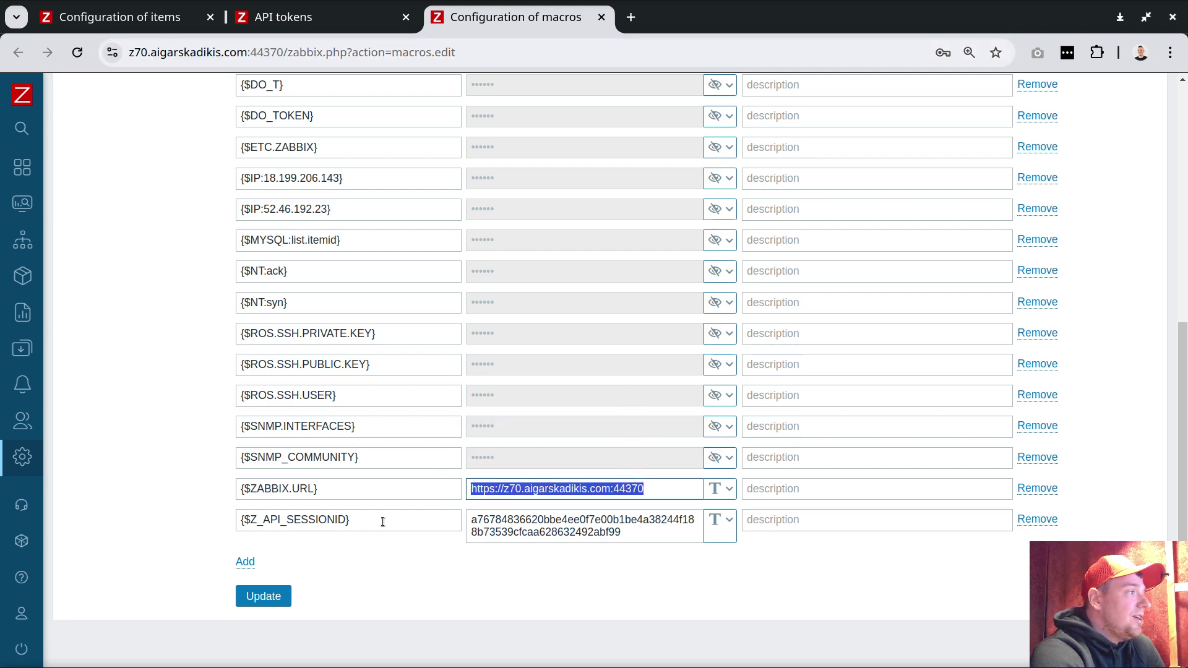
click(263, 596)
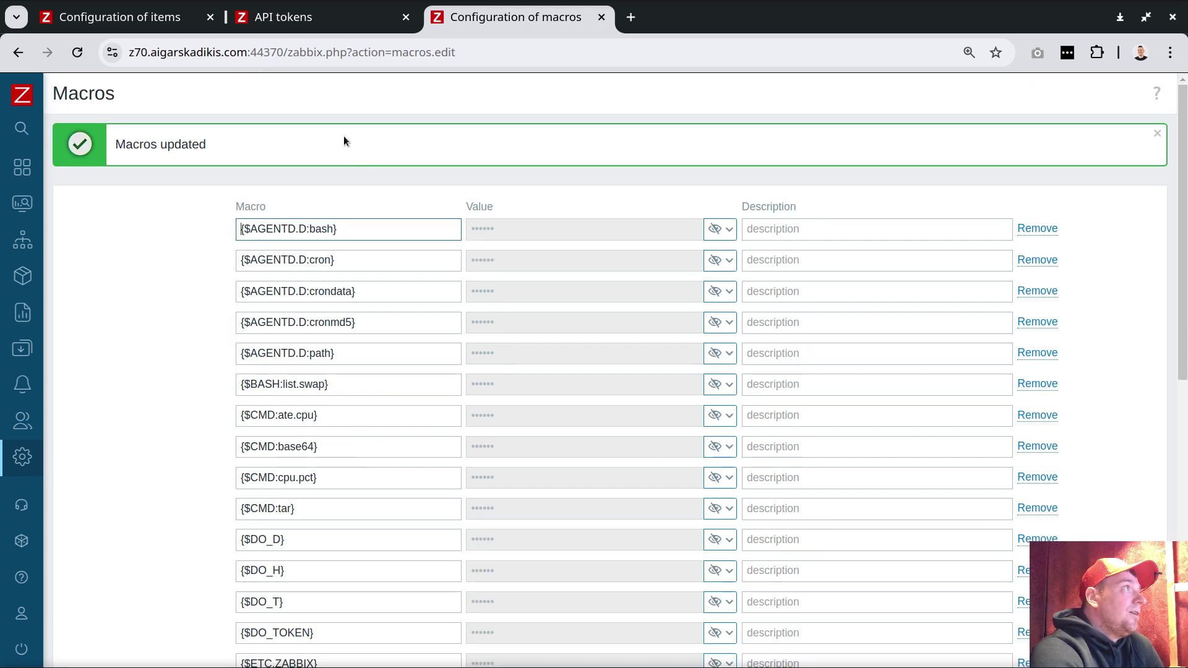
- Return to the API tokens tab, close the new token's details and open the templates list
click(142, 20)
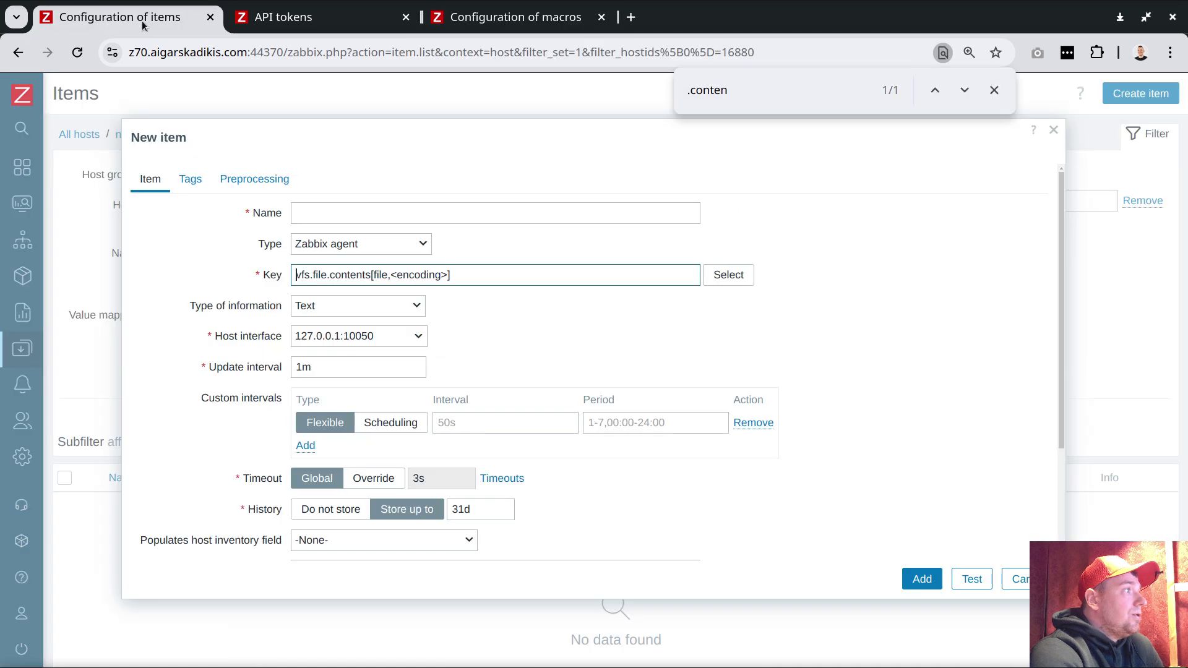
click(347, 21)
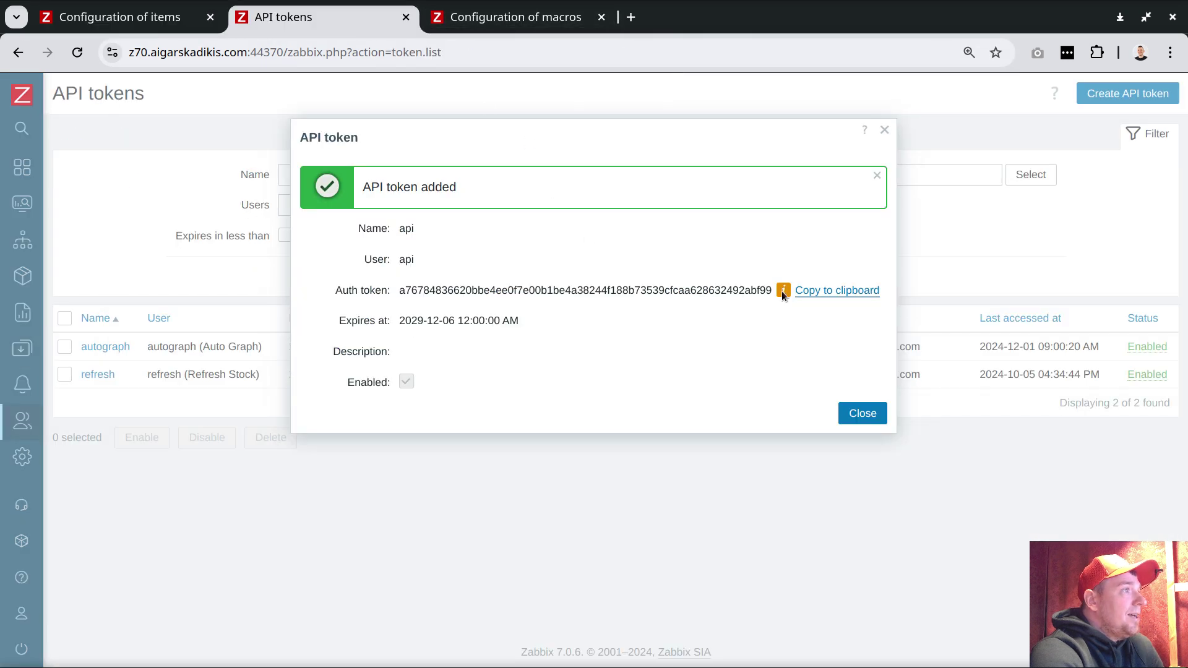
key(Escape)
click(23, 312)
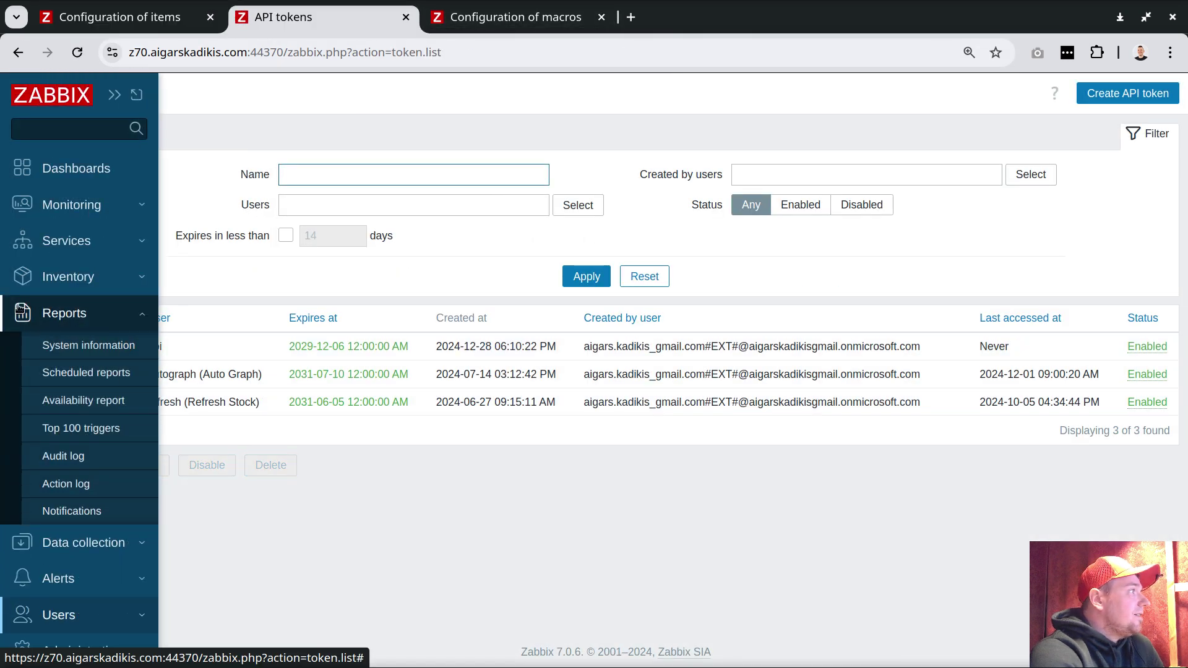
click(74, 542)
click(59, 430)
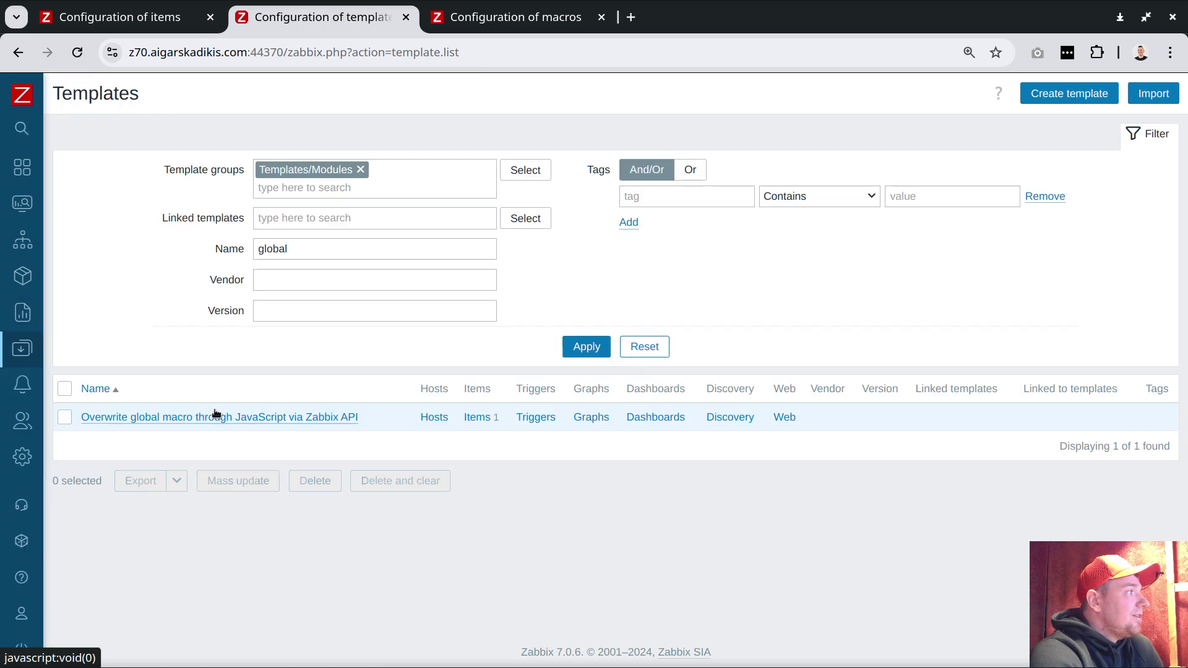
- Open the item "Create or update global macro" of the template "Overwrite global macro through JavaScript via Zabbix API" and bring up its test form
click(477, 417)
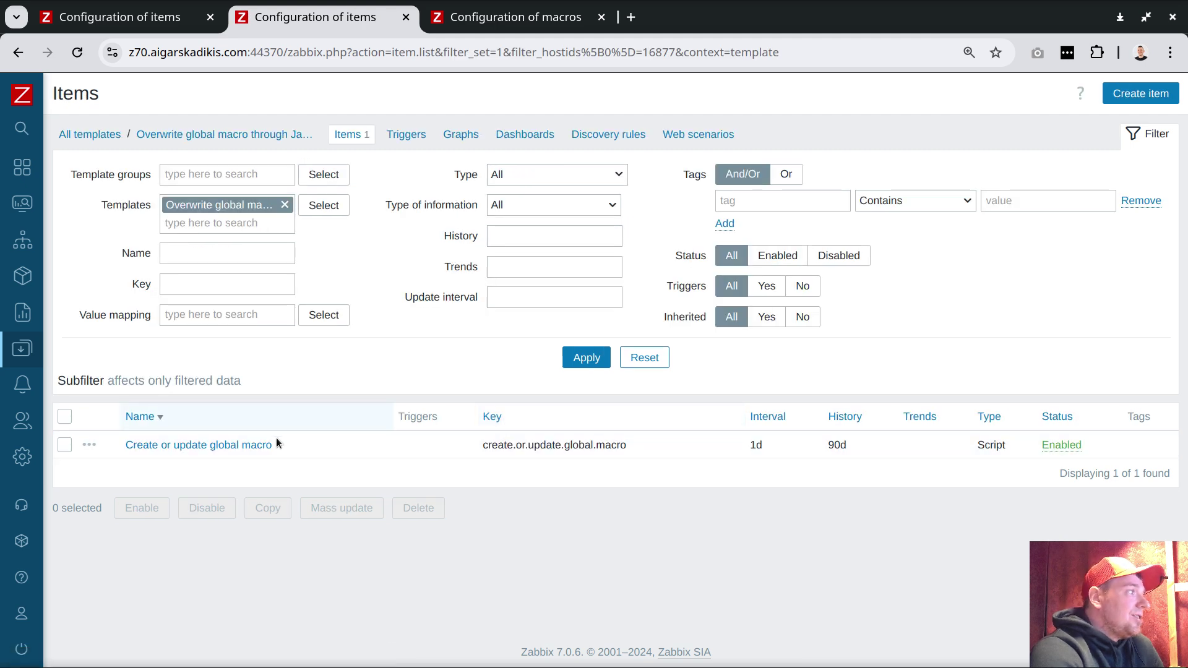
click(230, 446)
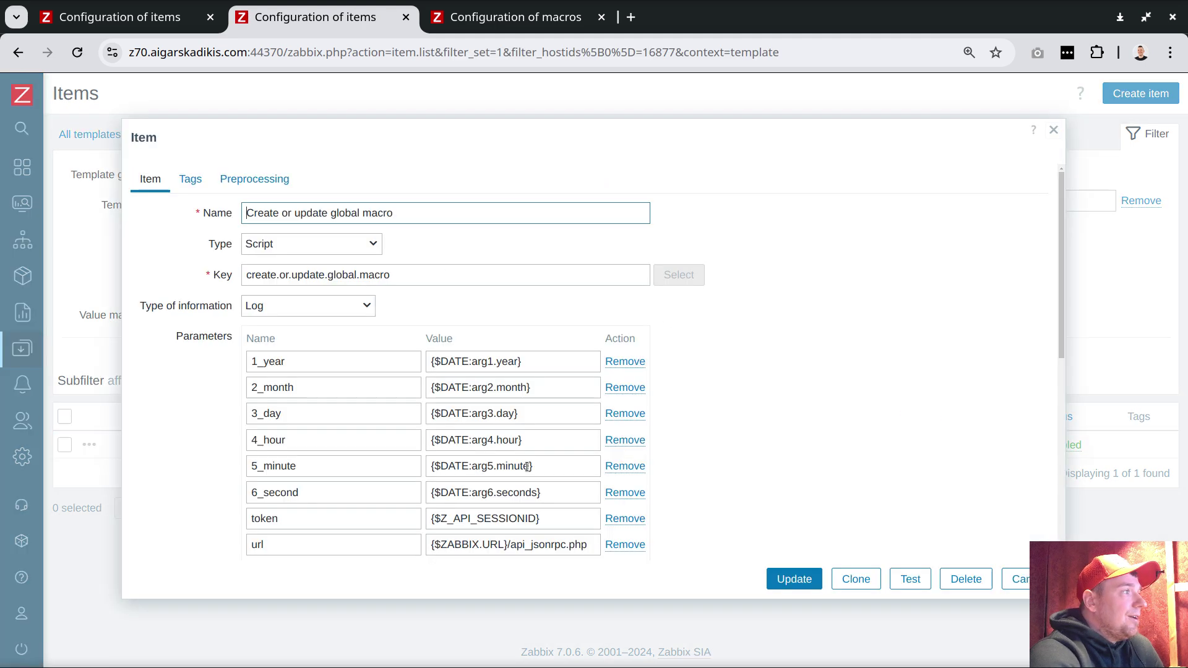
scroll(730, 364, down, 2)
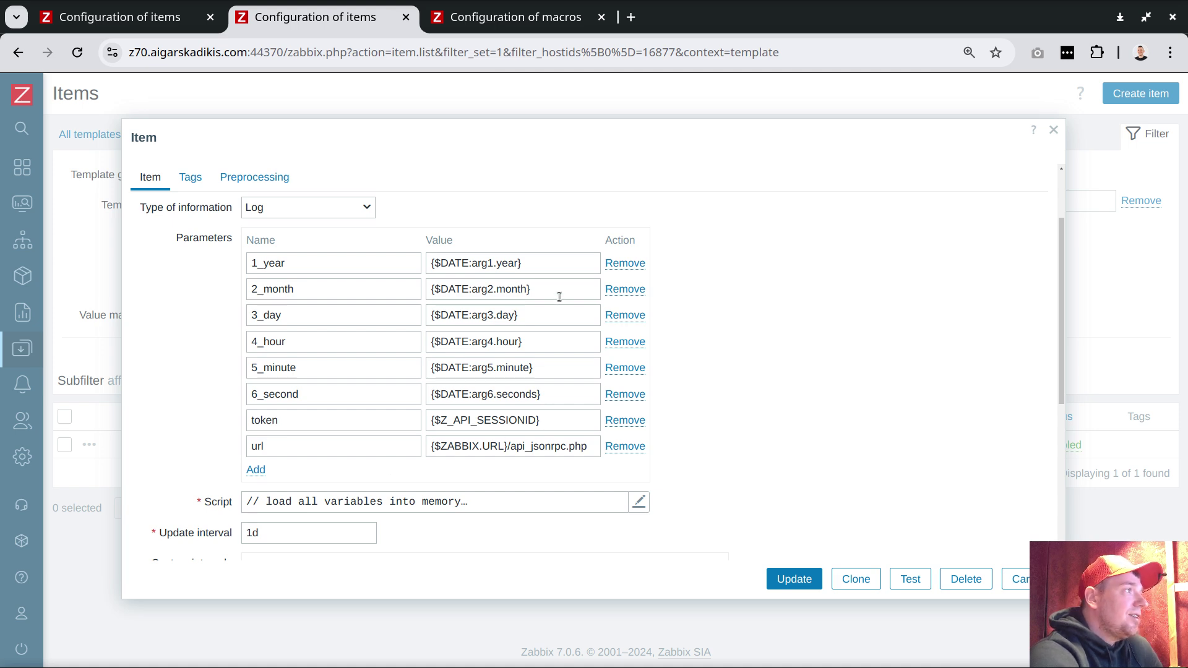
click(911, 579)
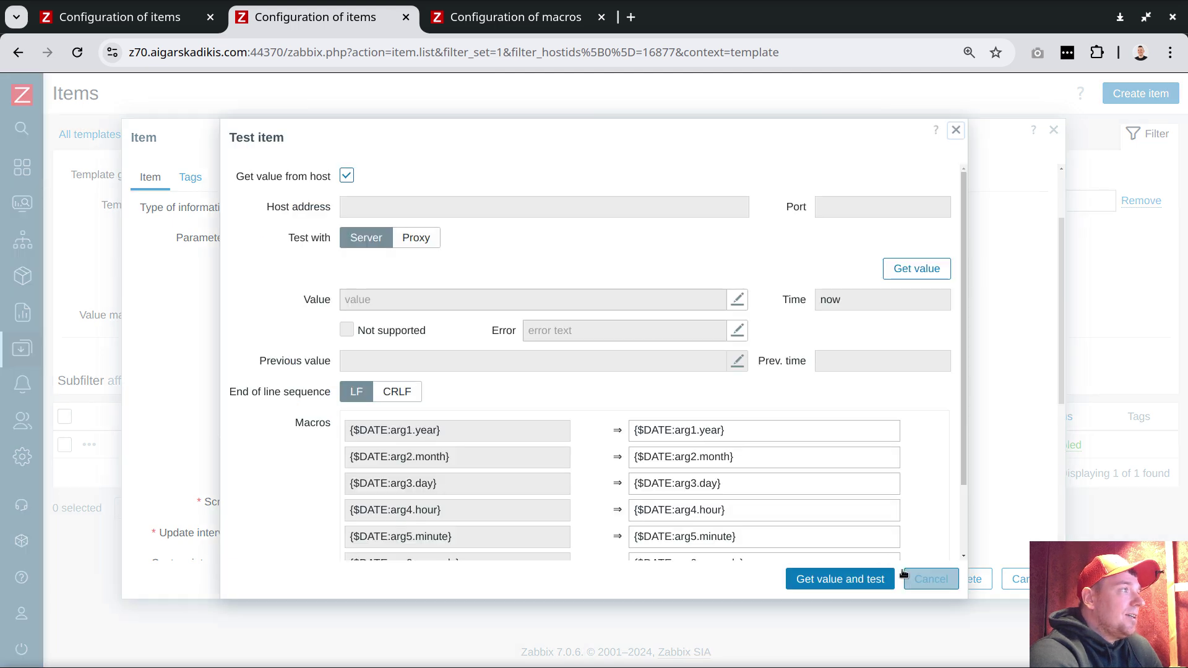
- Run the test of the item "Create or update global macro" and examine the full returned value, including the allCreateOperation macro IDs
scroll(784, 266, down, 3)
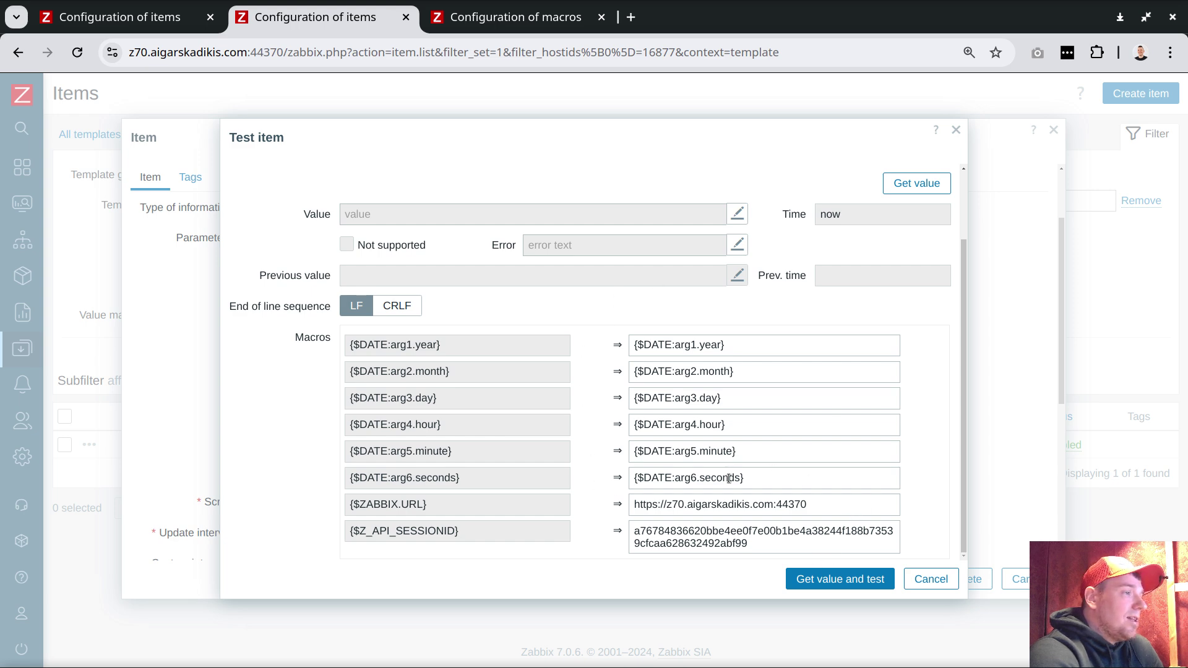
click(818, 580)
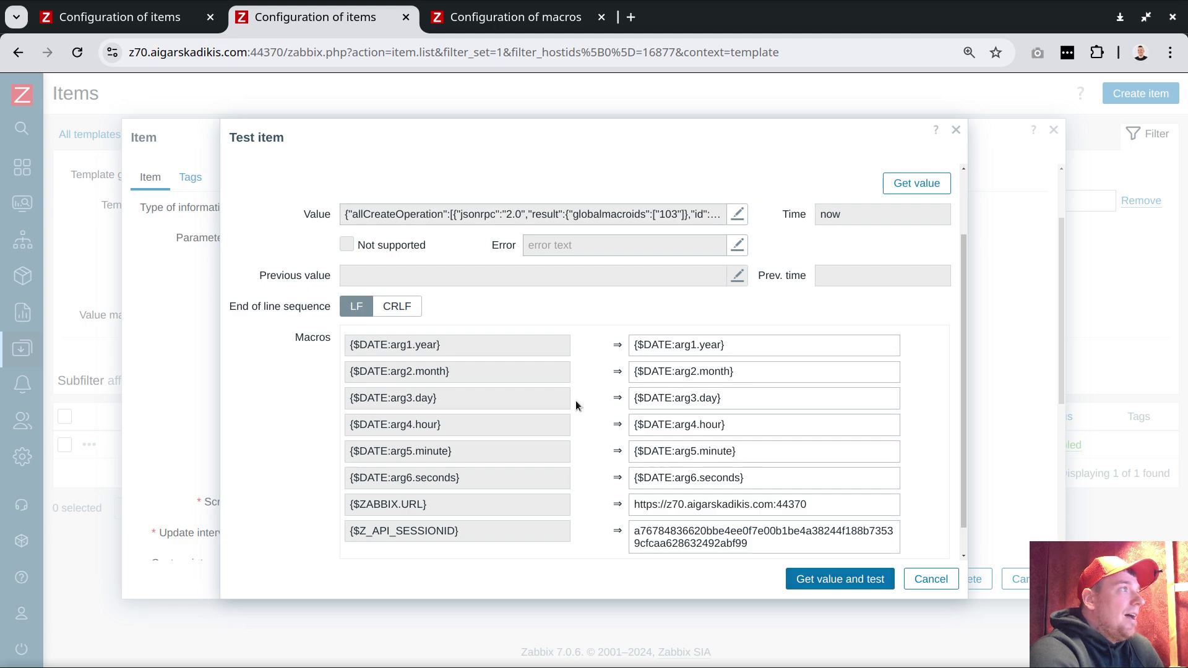
click(403, 214)
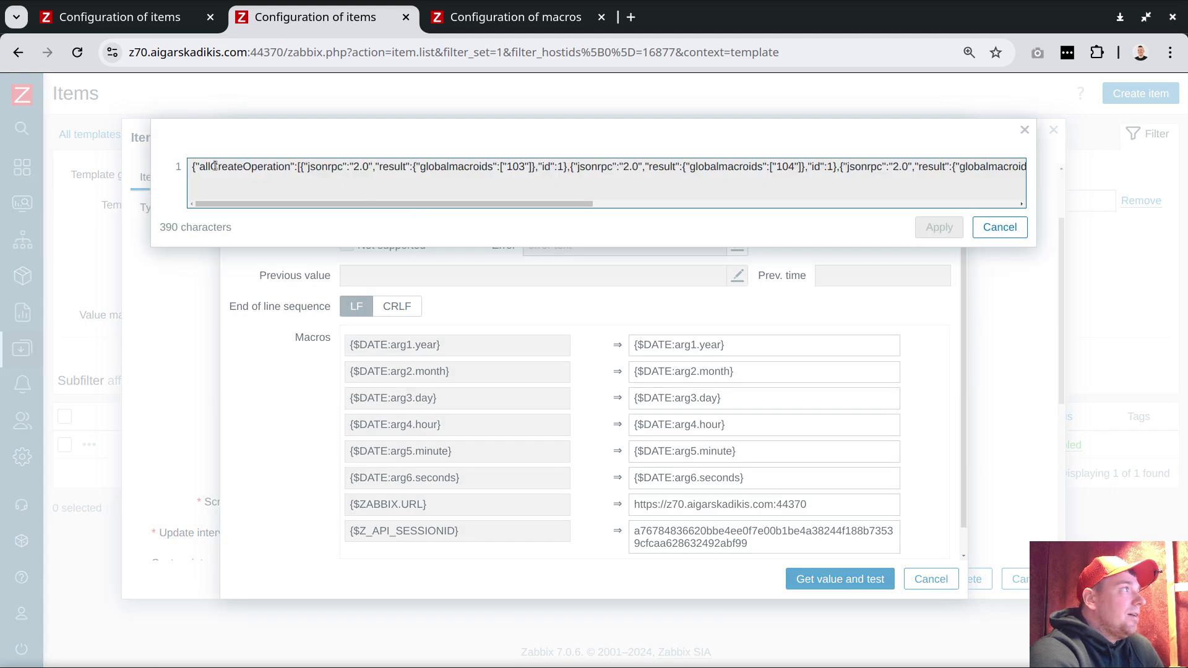
drag(211, 166, 242, 166)
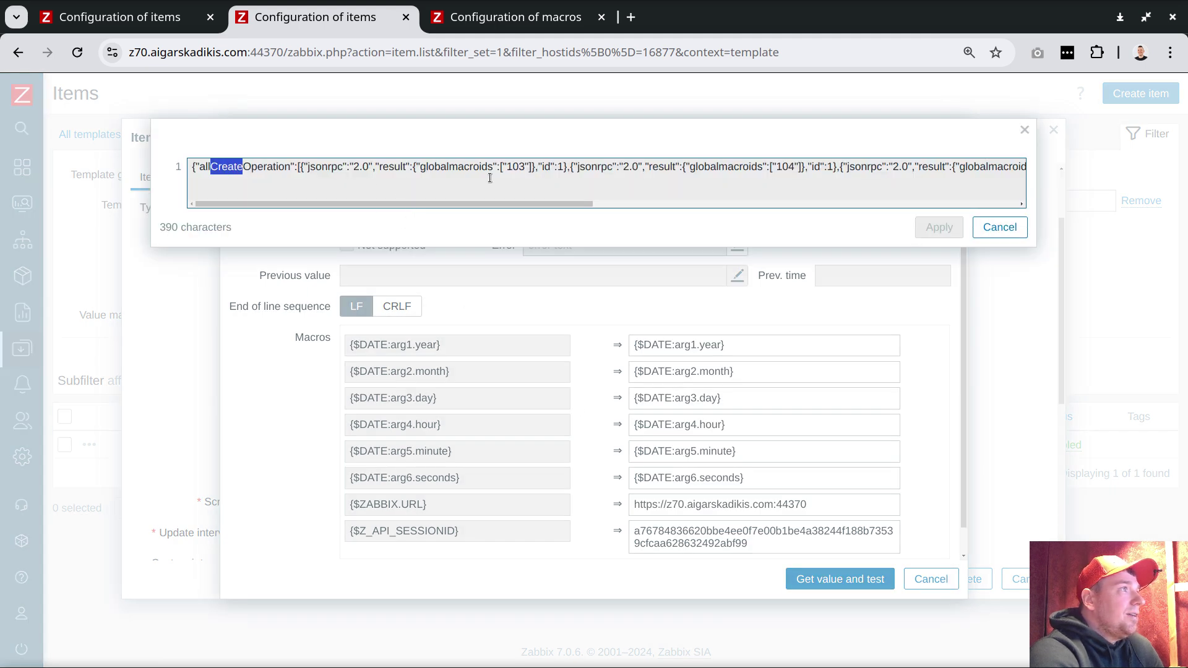
double_click(507, 167)
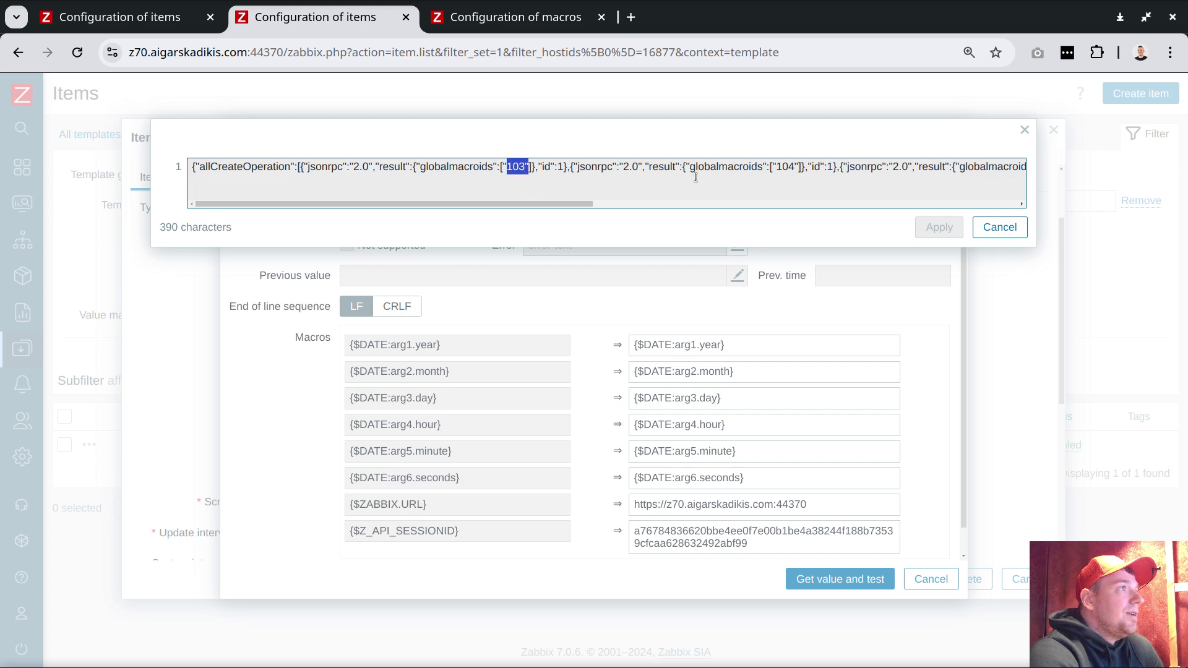
drag(782, 167, 803, 169)
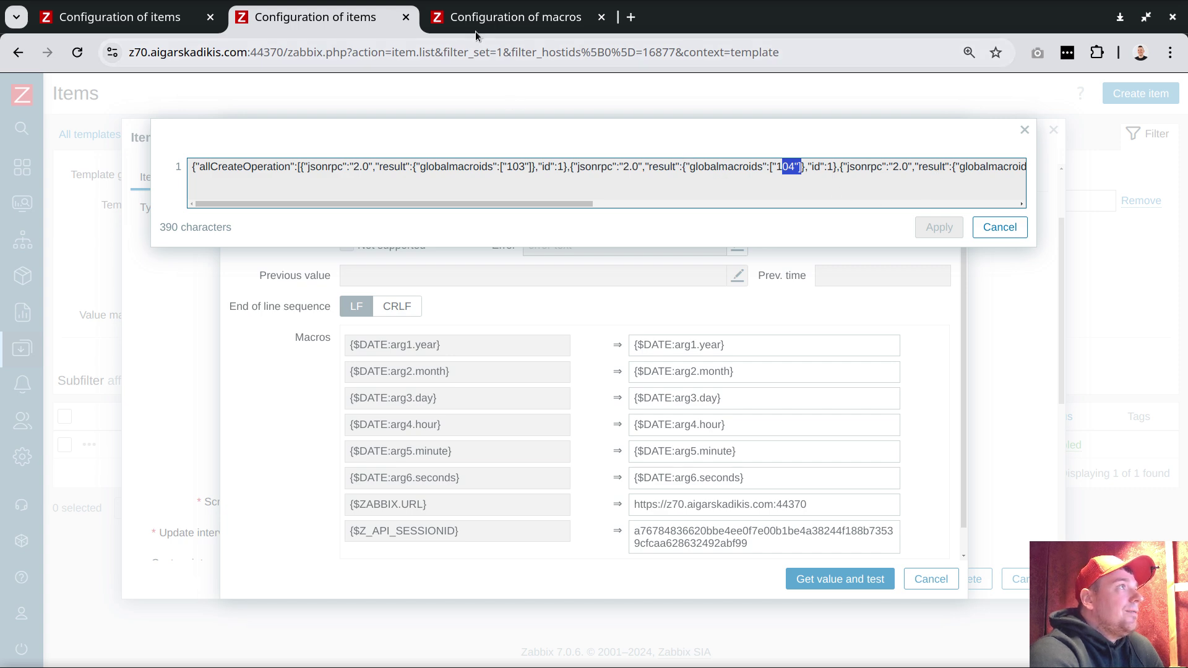
- Reload the global macros page and check the names and values of the {$DATE:...} macros
click(529, 20)
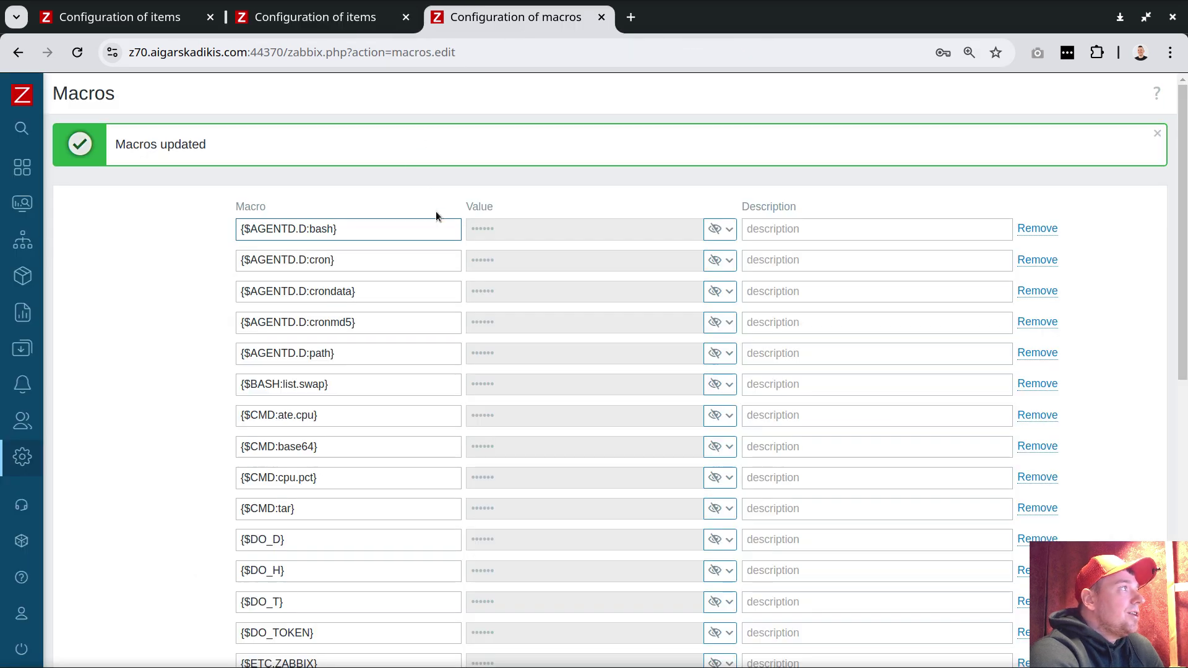
scroll(472, 231, down, 10)
scroll(562, 400, up, 10)
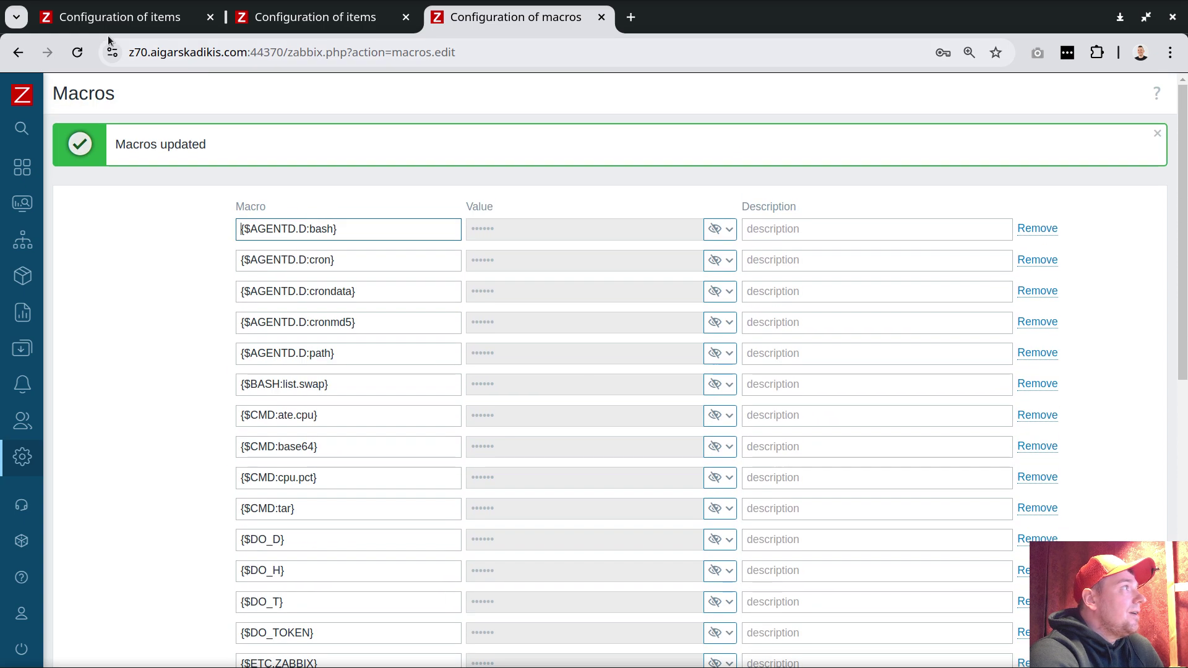
click(78, 52)
scroll(526, 315, down, 3)
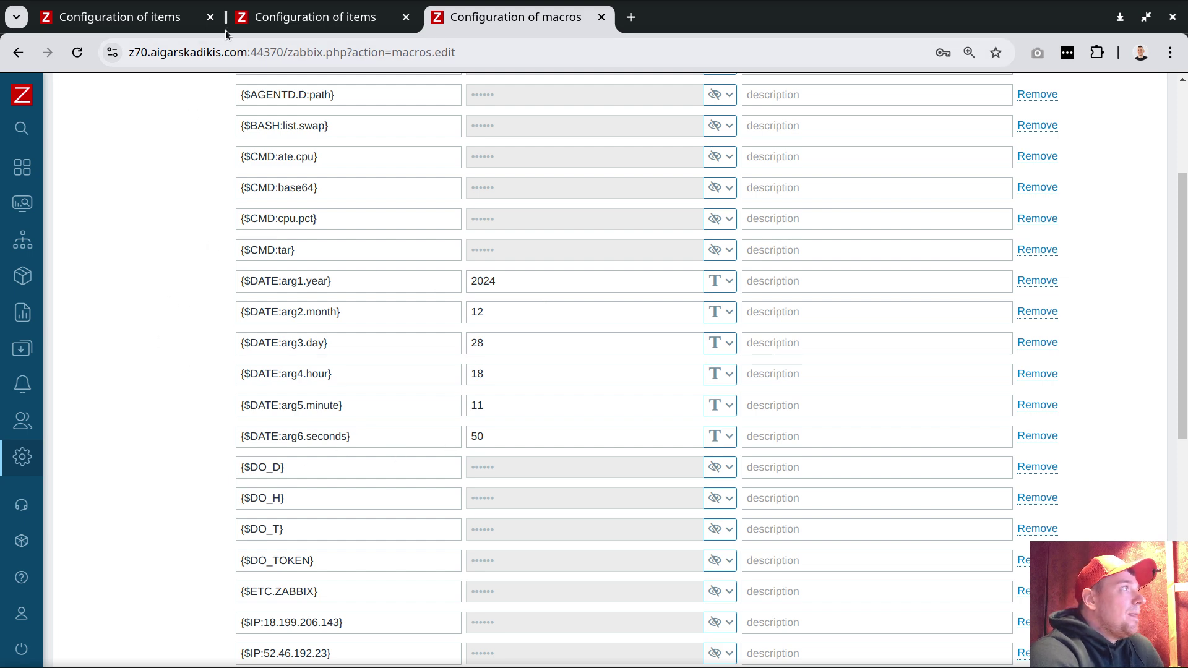
- Close the expanded result and the item's forms, and reopen the test form of "Create or update global macro" with freshly loaded macro values
click(290, 20)
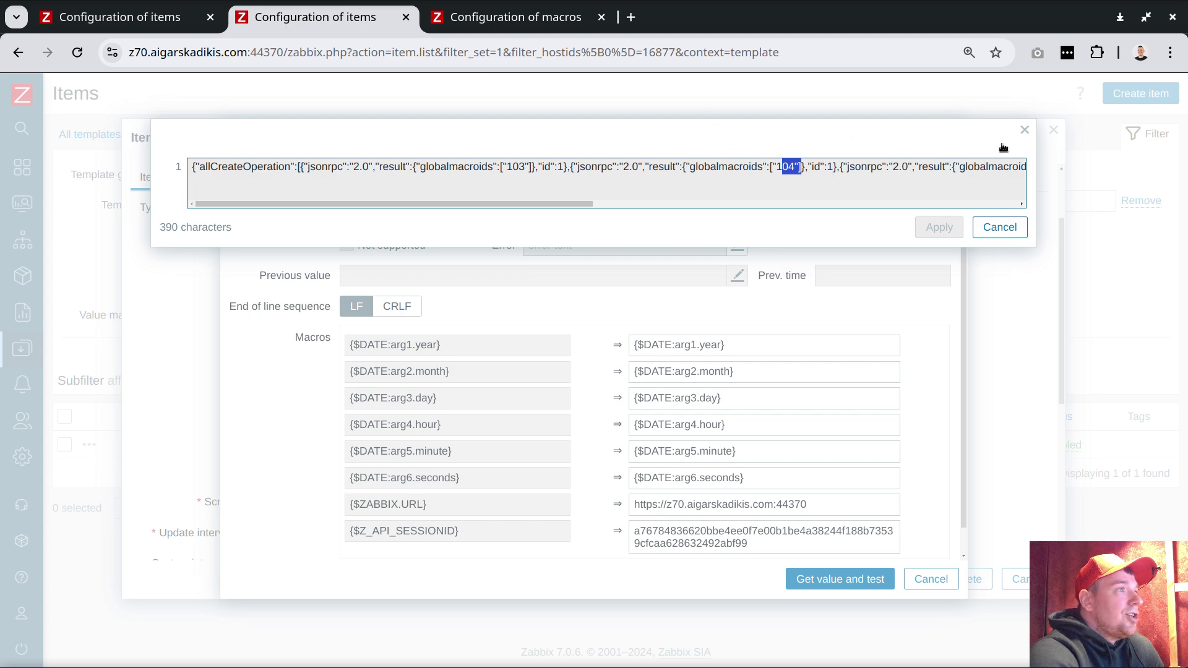
click(1025, 130)
triple_click(694, 344)
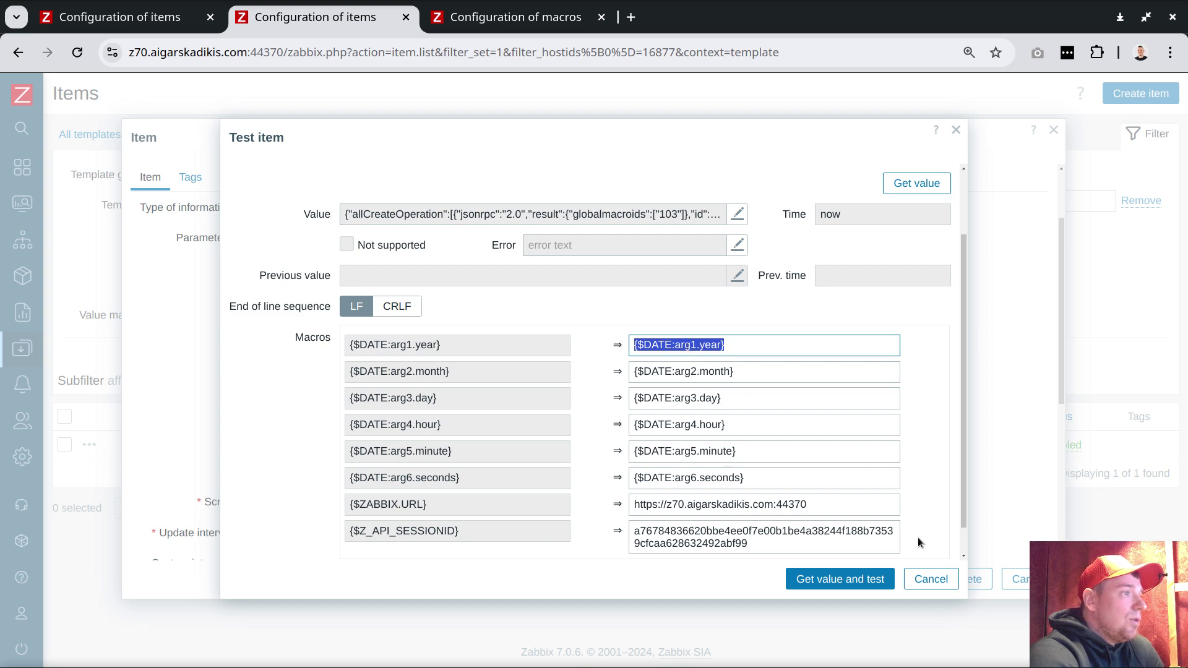
click(930, 579)
click(1014, 579)
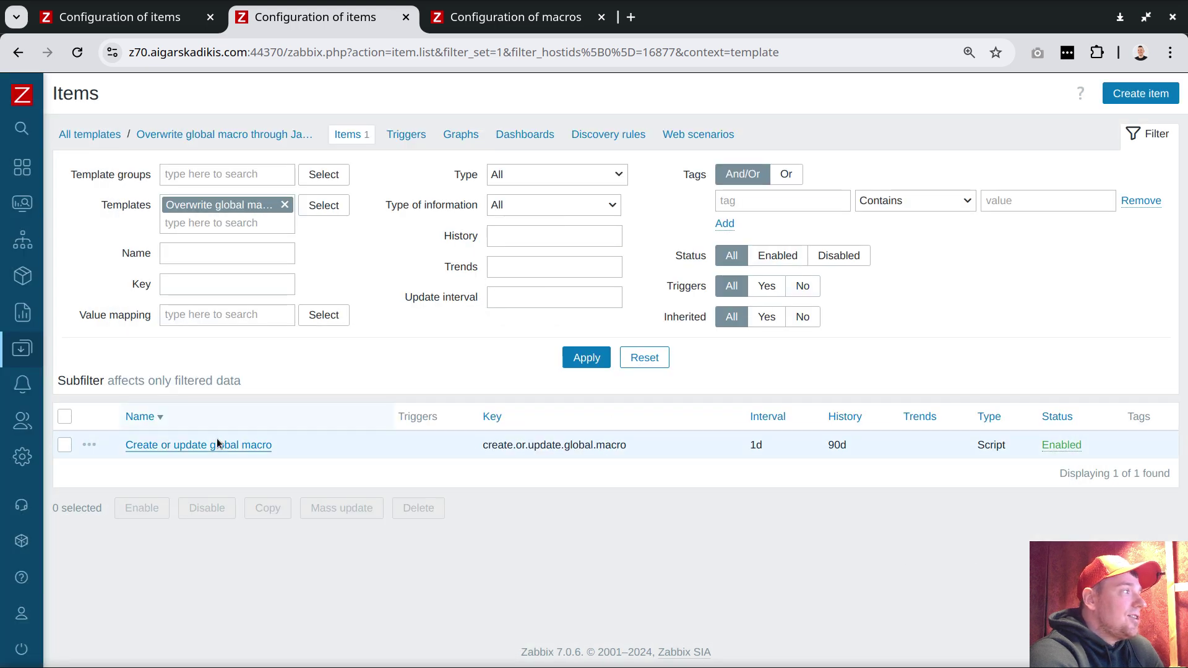
click(217, 444)
click(909, 579)
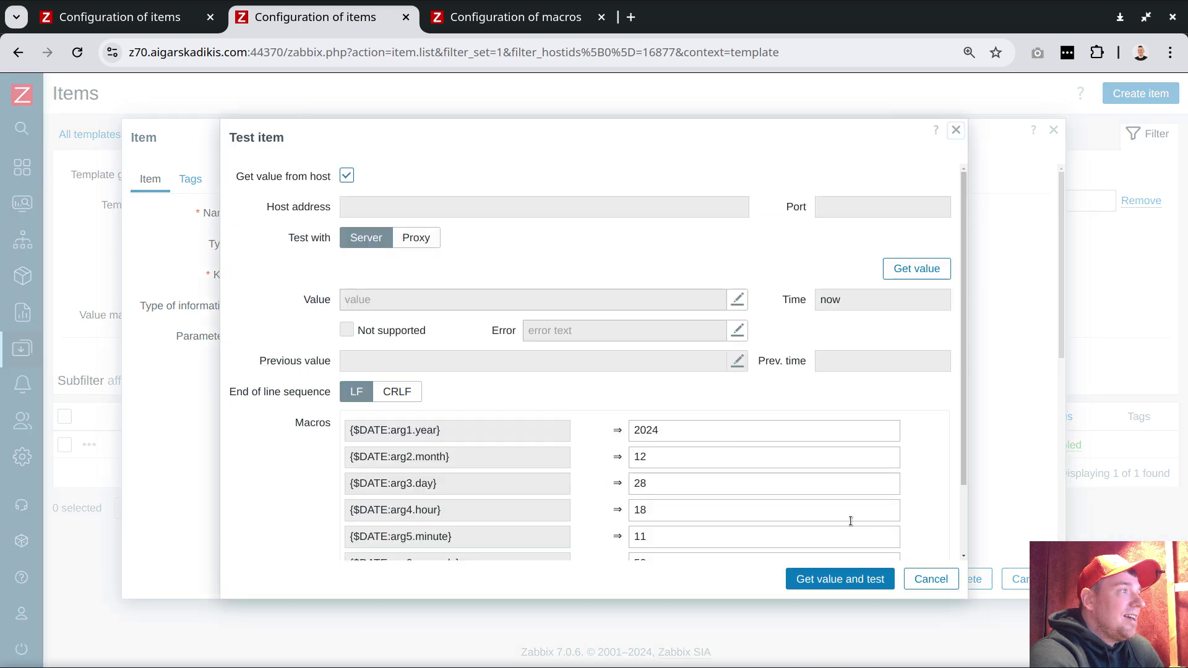
scroll(716, 424, down, 2)
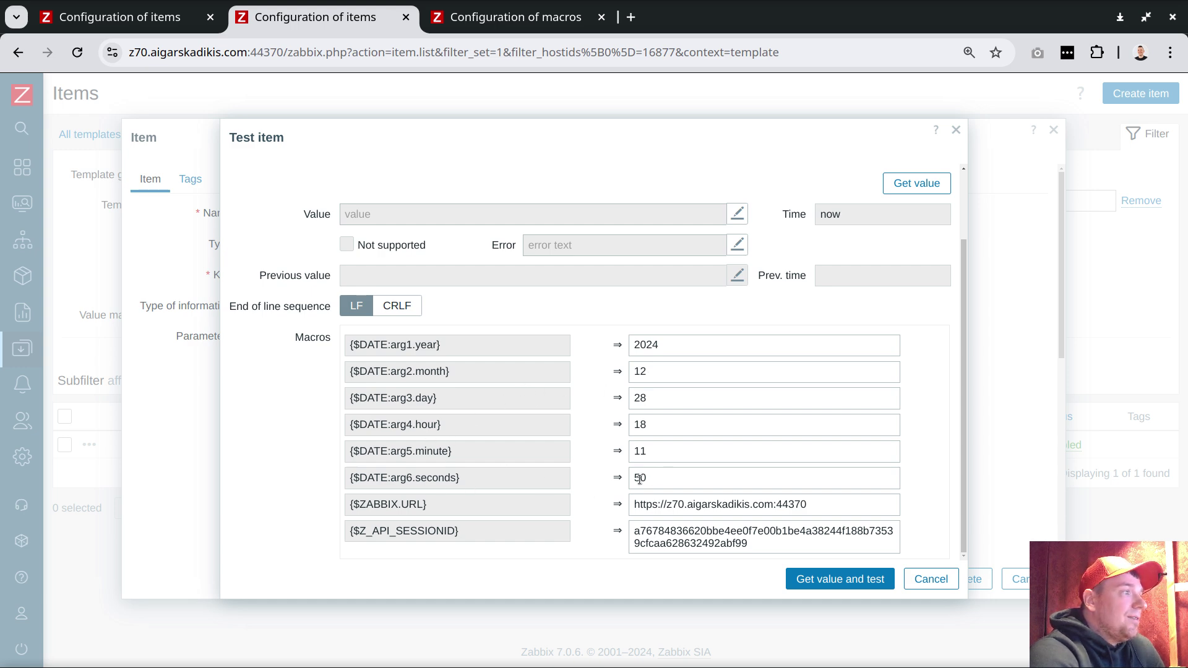
- Check the {$DATE:arg5.minute} and {$DATE:arg6.seconds} values in the test form and run the item test again
drag(473, 481, 315, 484)
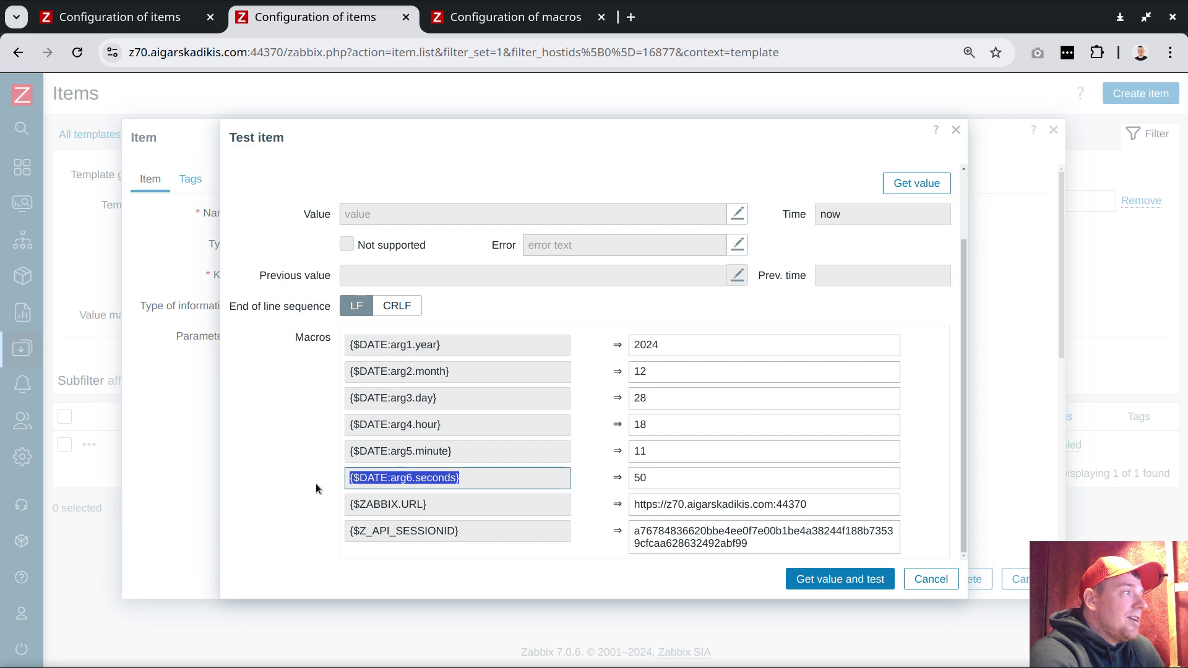
drag(455, 454, 349, 454)
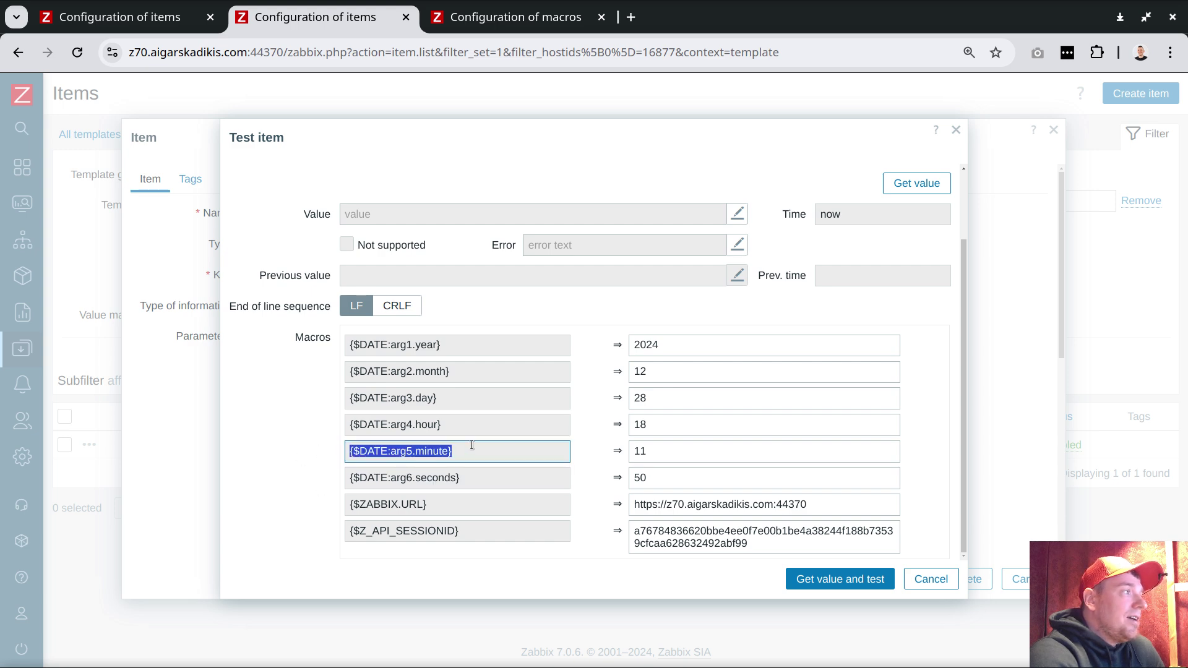
double_click(654, 451)
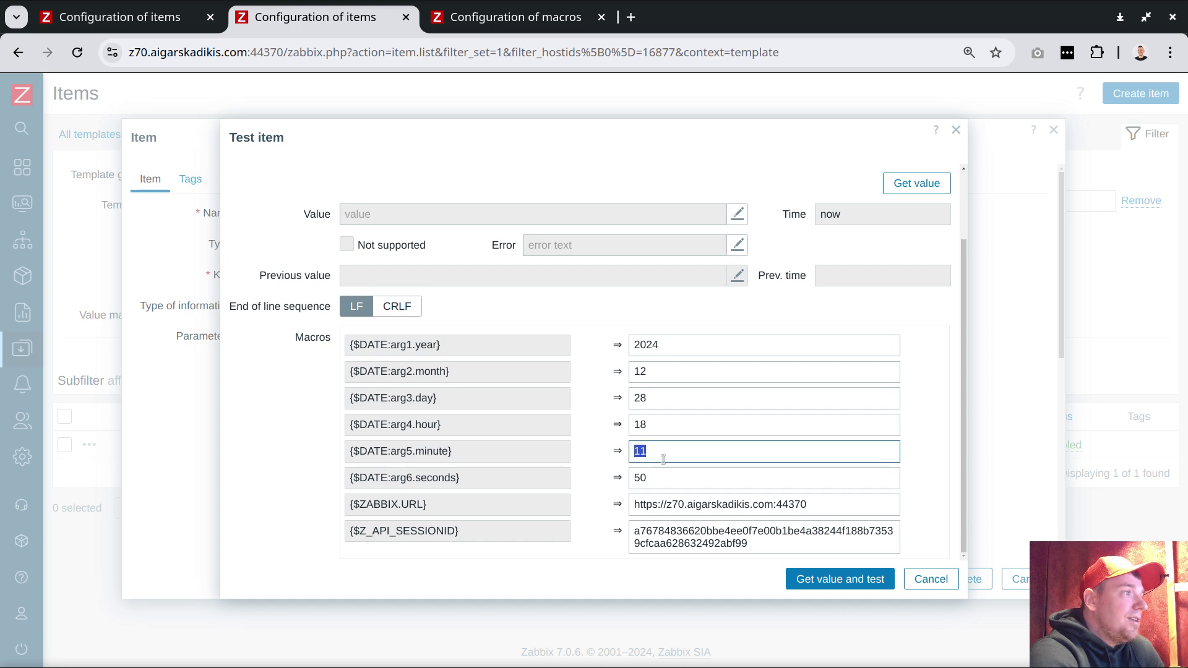
key(Tab)
drag(669, 454, 632, 446)
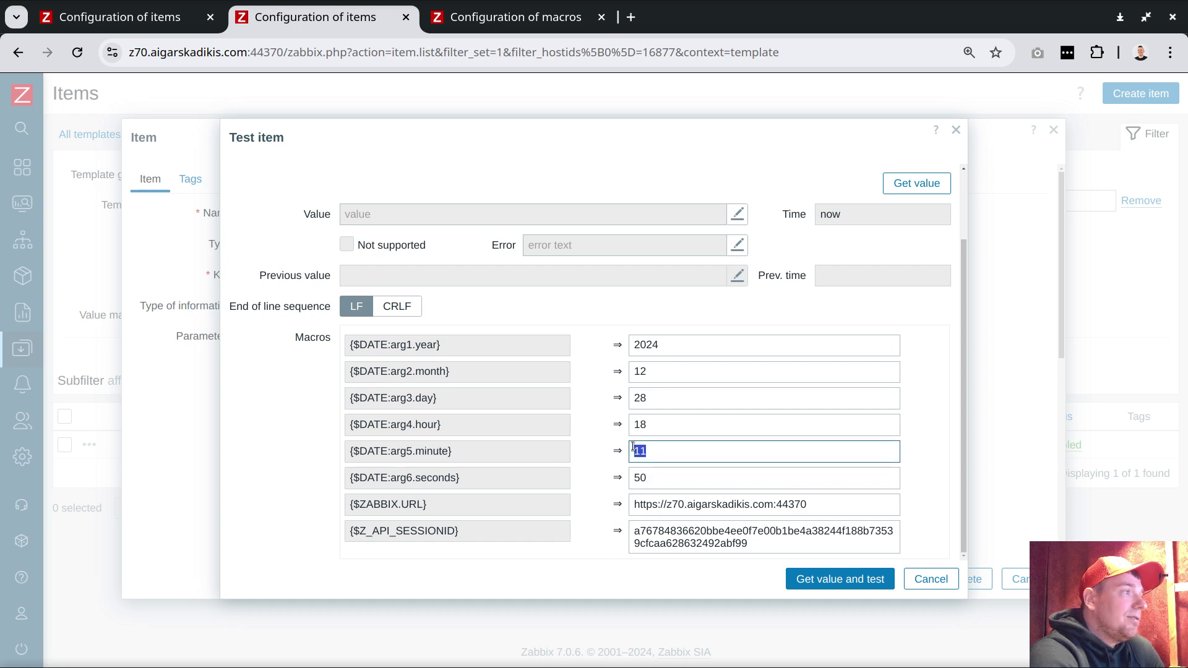
key(Tab)
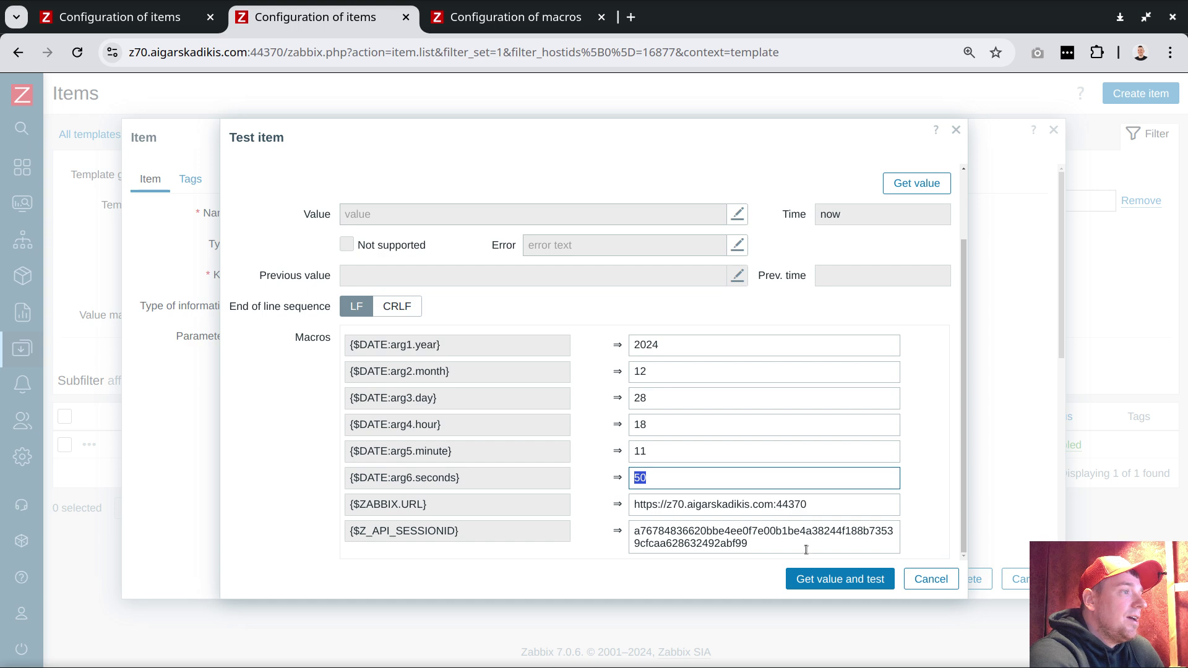
click(820, 579)
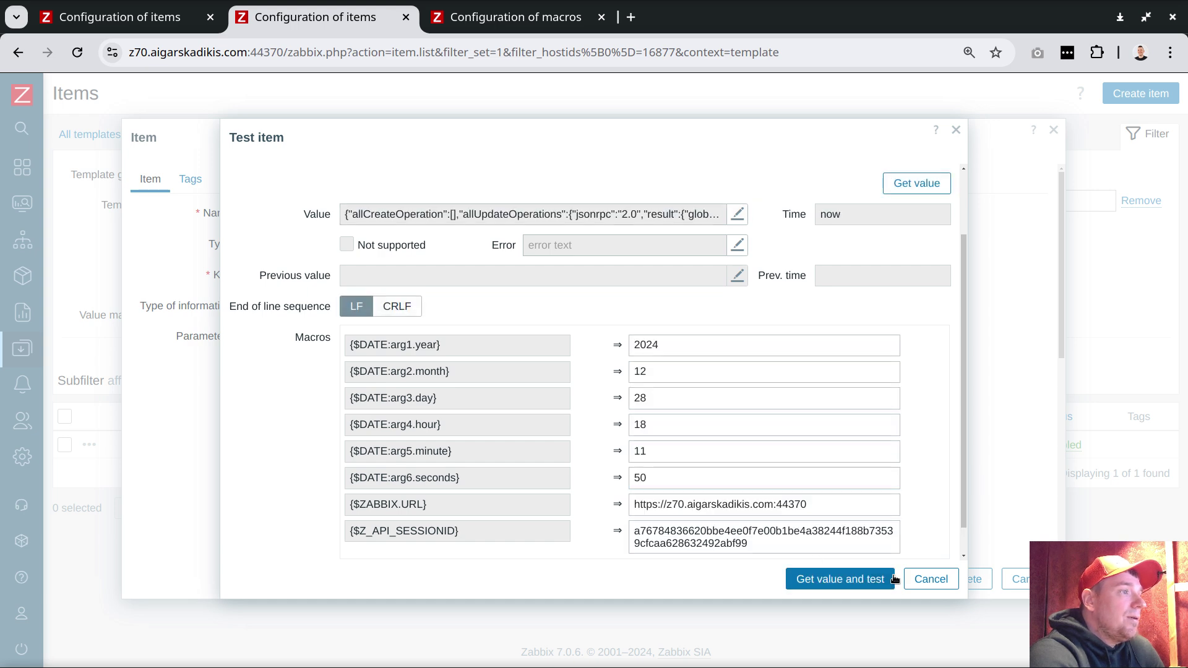
- Reopen the item's test form to compare the refreshed minute and seconds macro values, and close the test form
click(916, 578)
click(1014, 579)
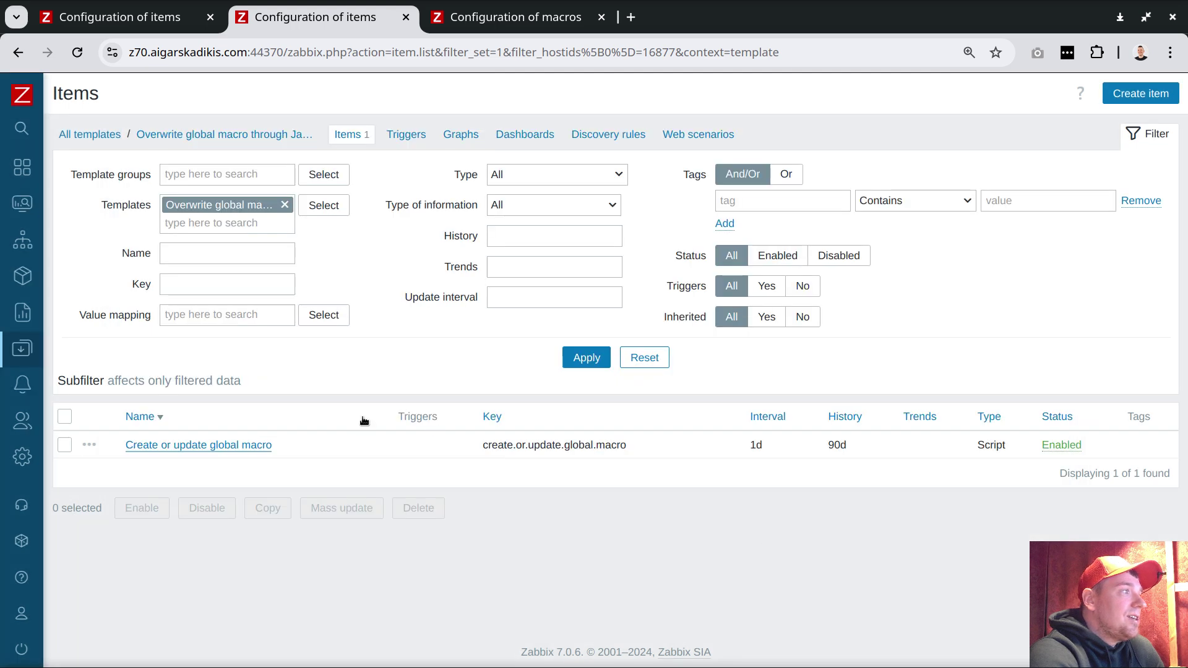
click(149, 450)
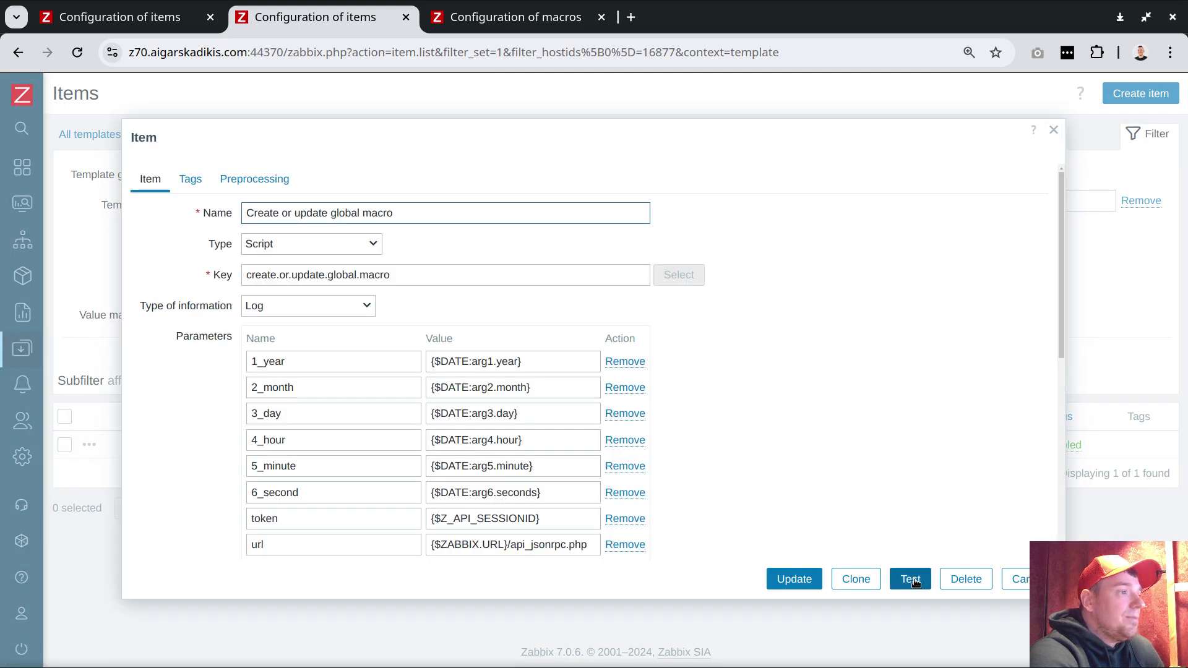
click(909, 579)
scroll(755, 464, down, 2)
drag(648, 450, 630, 481)
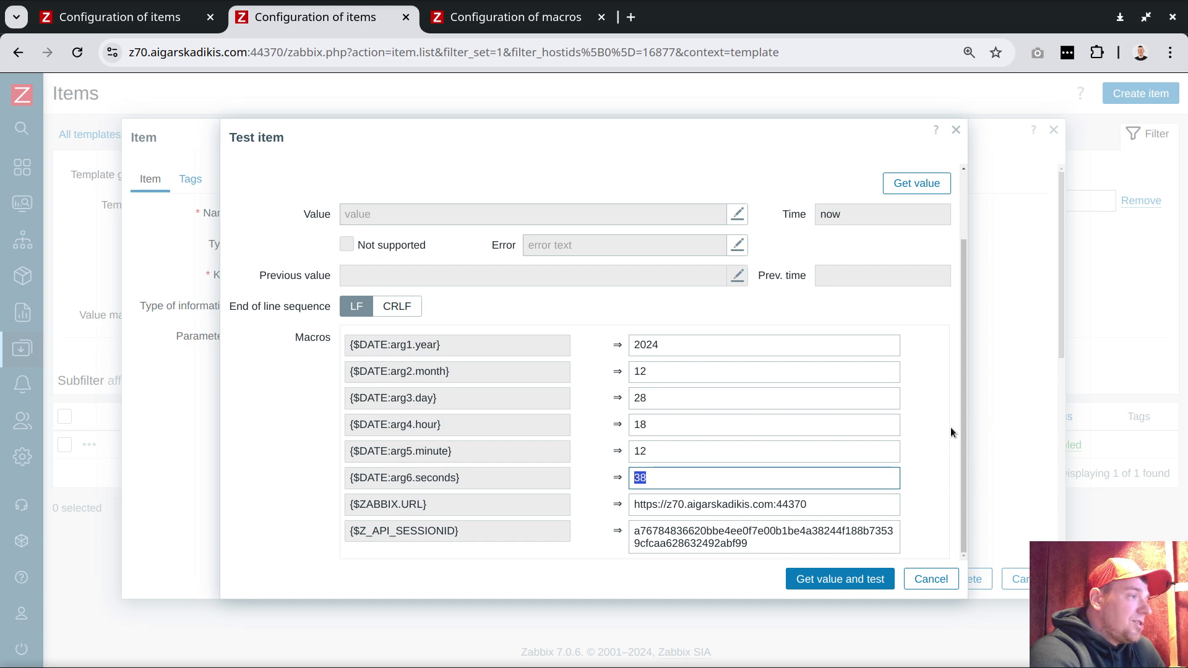
click(931, 579)
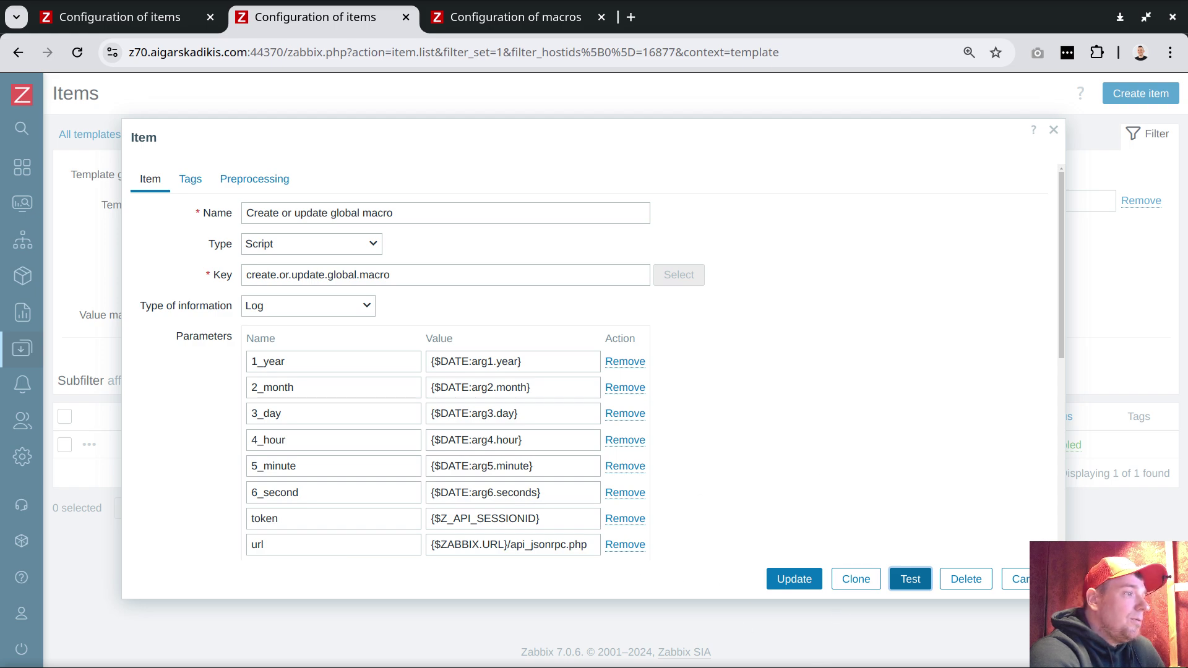
- Switch to Visual Studio Code and examine the macrosToCheck and valuesToInsert arrays in update-global-macro-zabbix-7.0.js
key(alt+Tab)
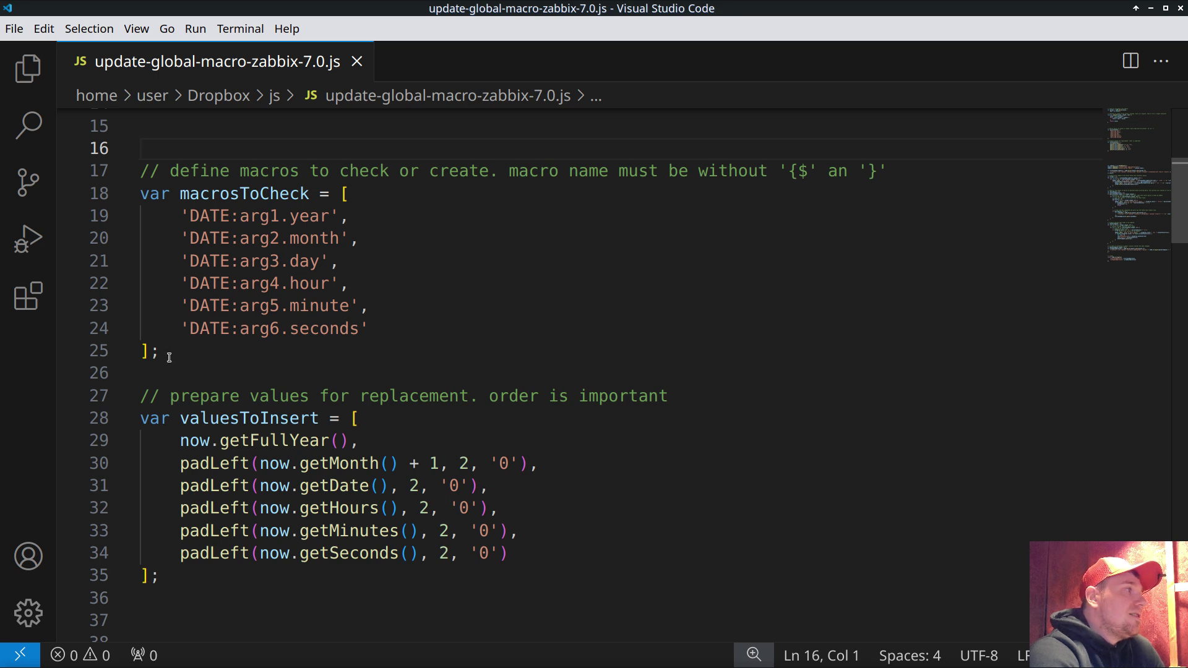
drag(169, 358, 329, 217)
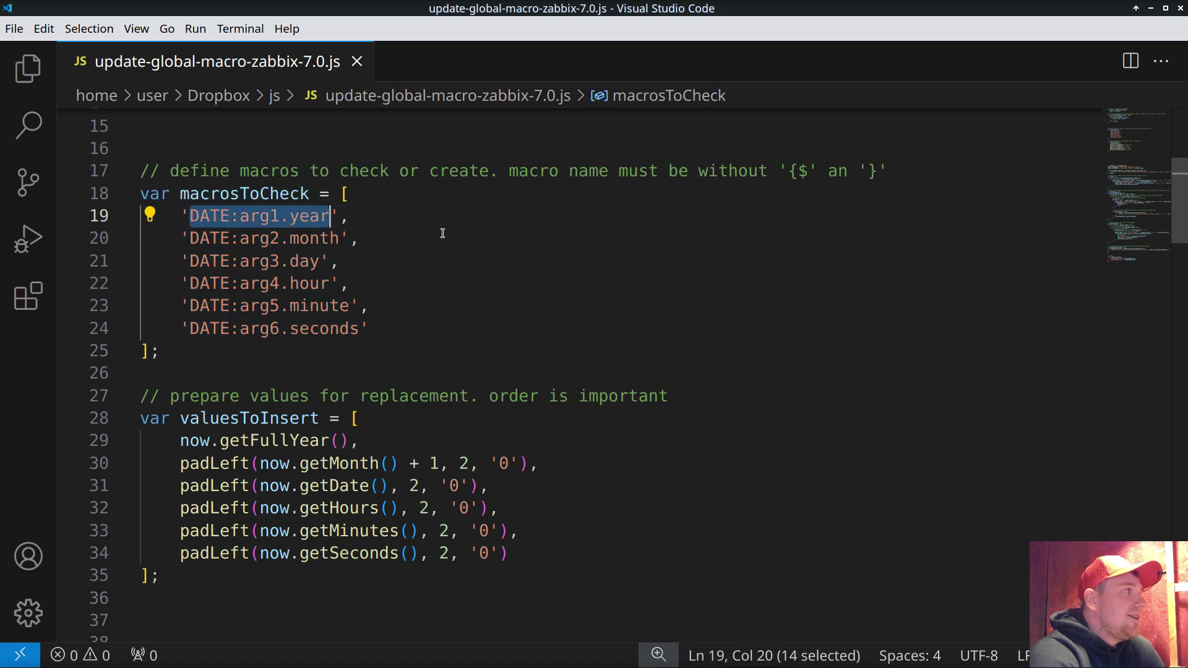
drag(189, 239, 299, 262)
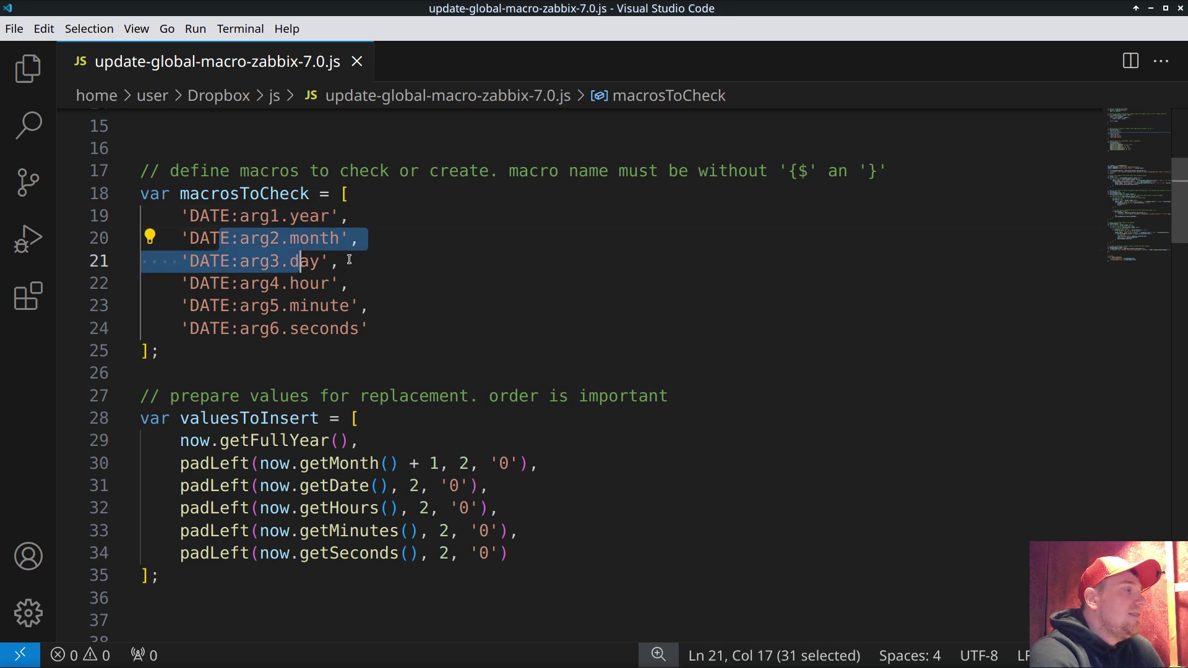
click(370, 254)
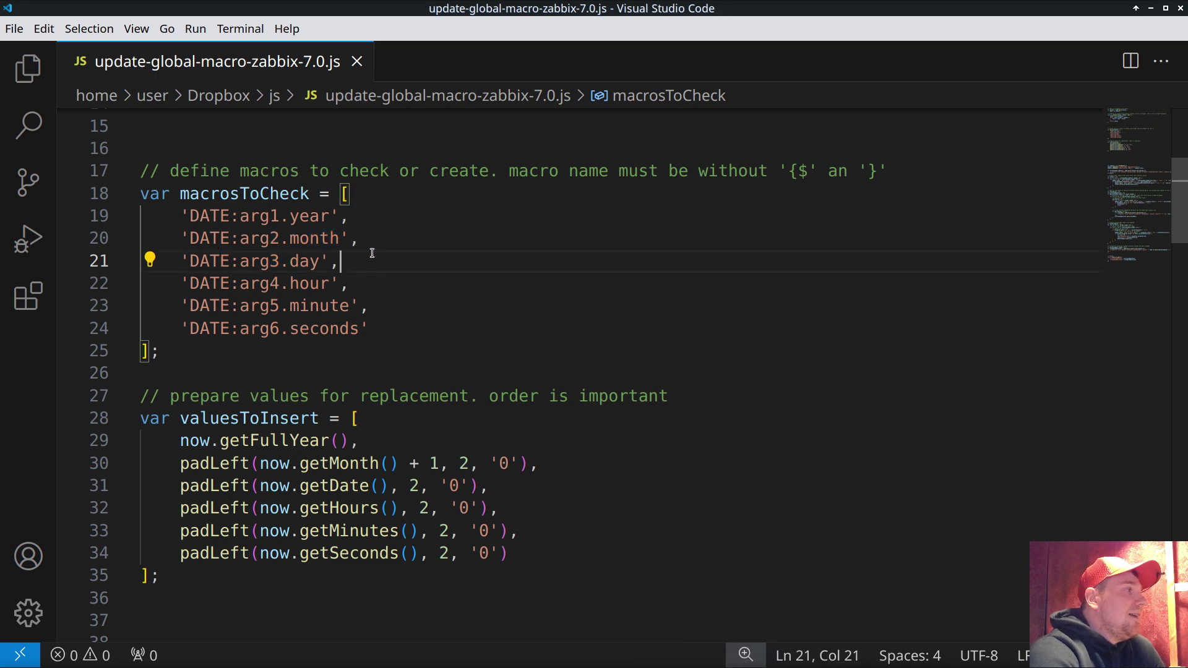
double_click(215, 419)
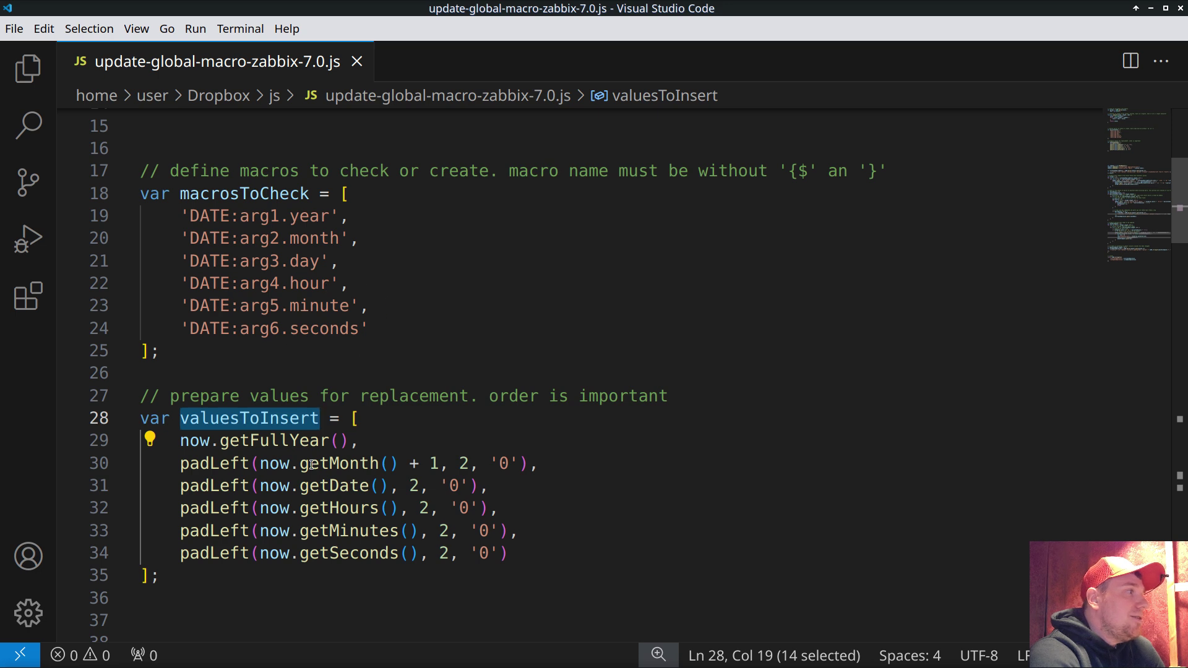
drag(181, 463, 536, 469)
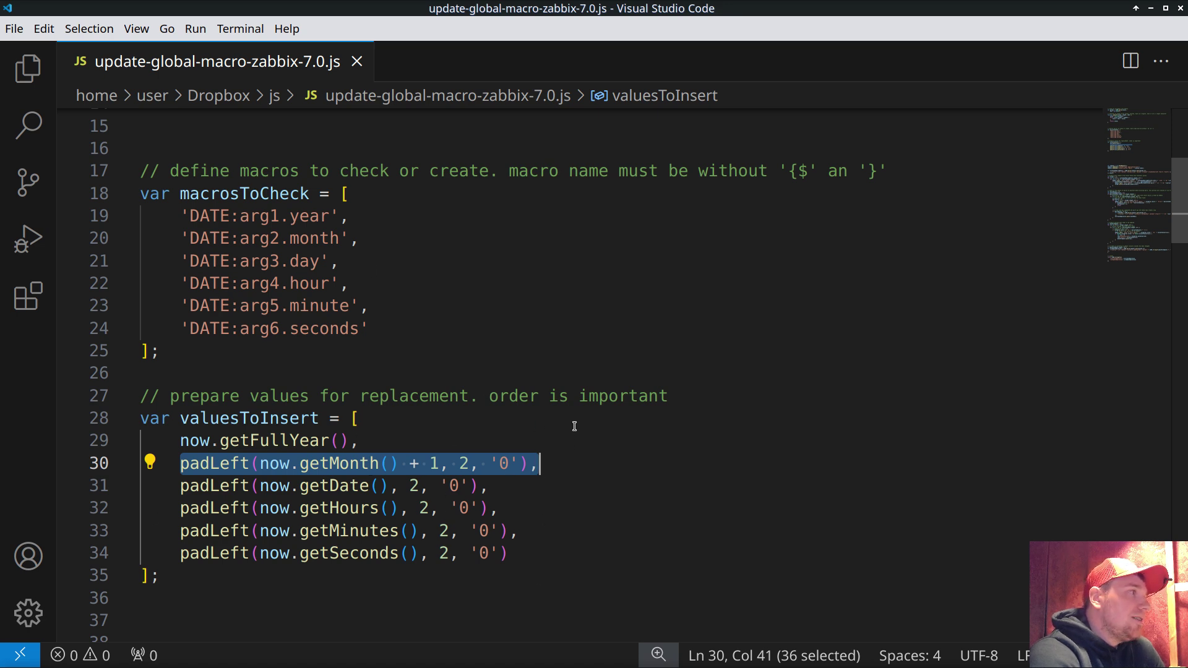
click(569, 396)
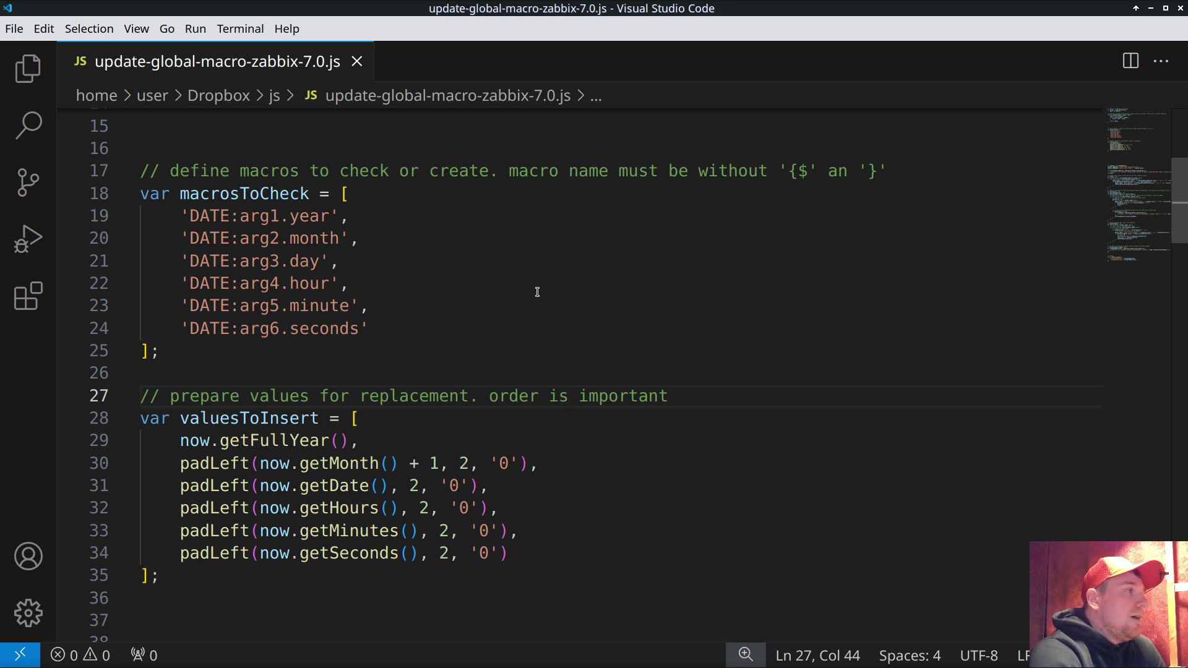
- Examine the HttpRequest setup, the usermacro.get call and the loop filling the target array in the script
scroll(489, 309, down, 3)
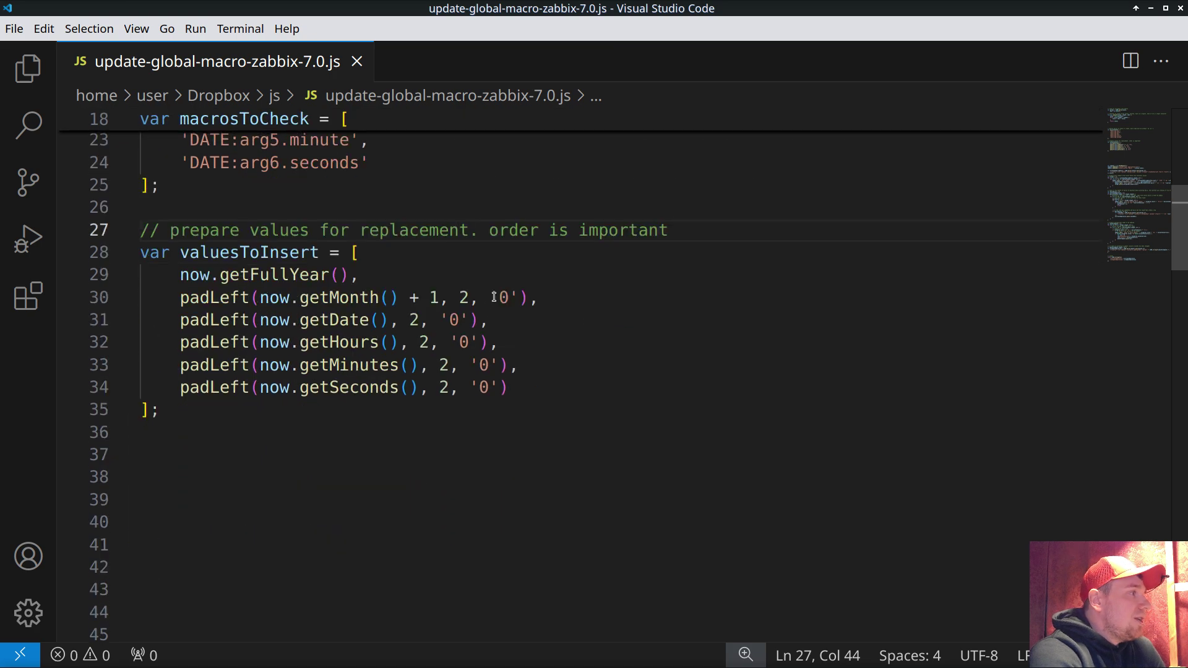
scroll(494, 297, up, 2)
scroll(494, 297, down, 5)
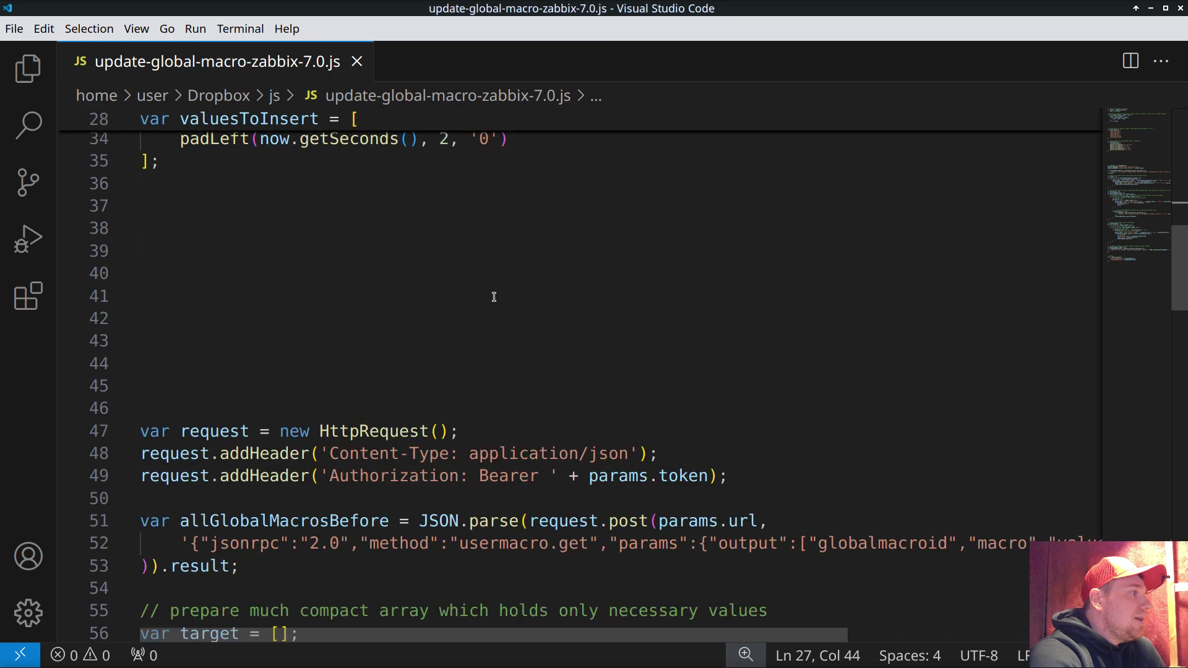
scroll(494, 297, down, 3)
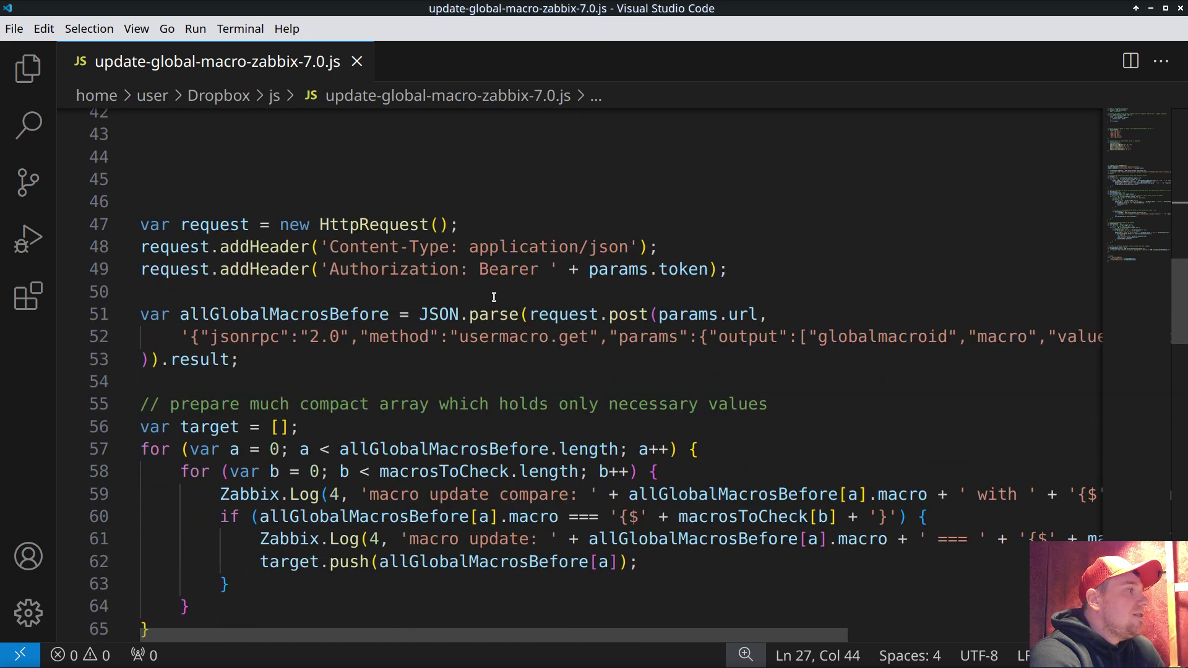
scroll(494, 297, down, 2)
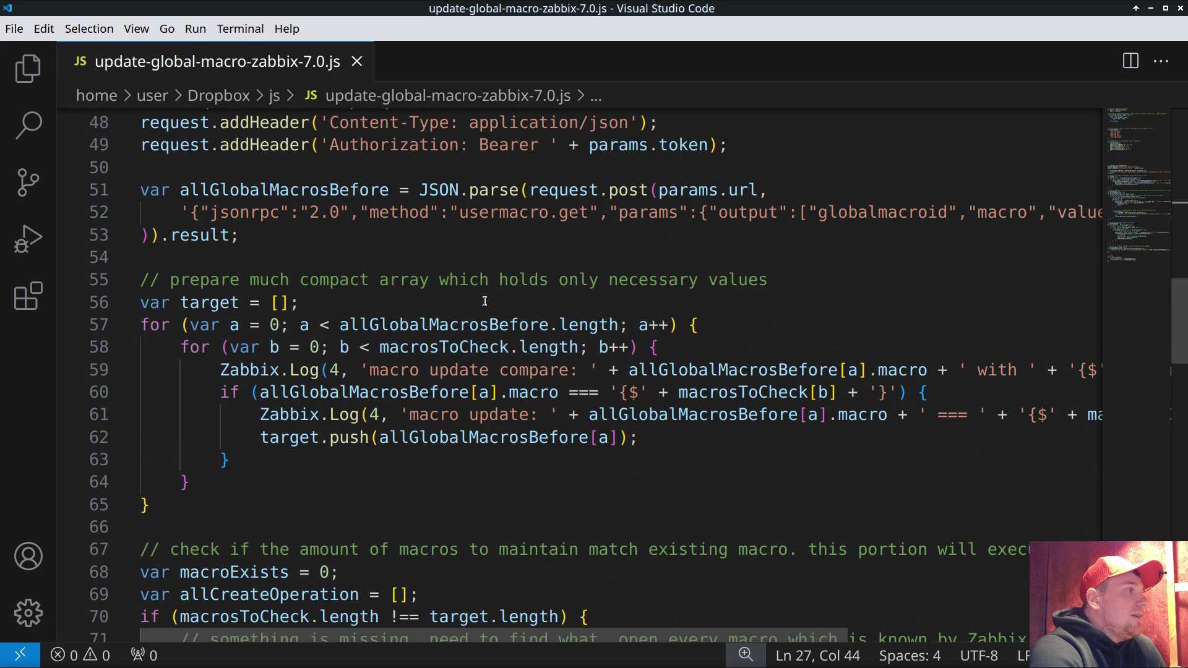
scroll(485, 301, down, 1)
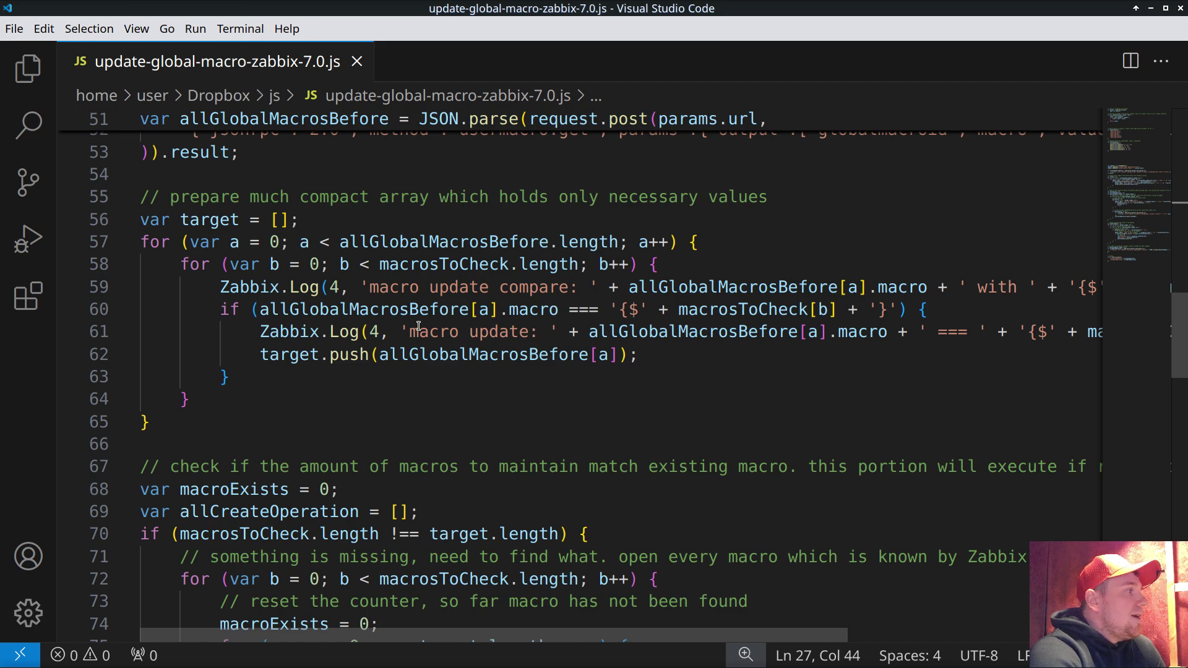
scroll(418, 325, down, 1)
scroll(421, 327, up, 2)
scroll(482, 382, up, 1)
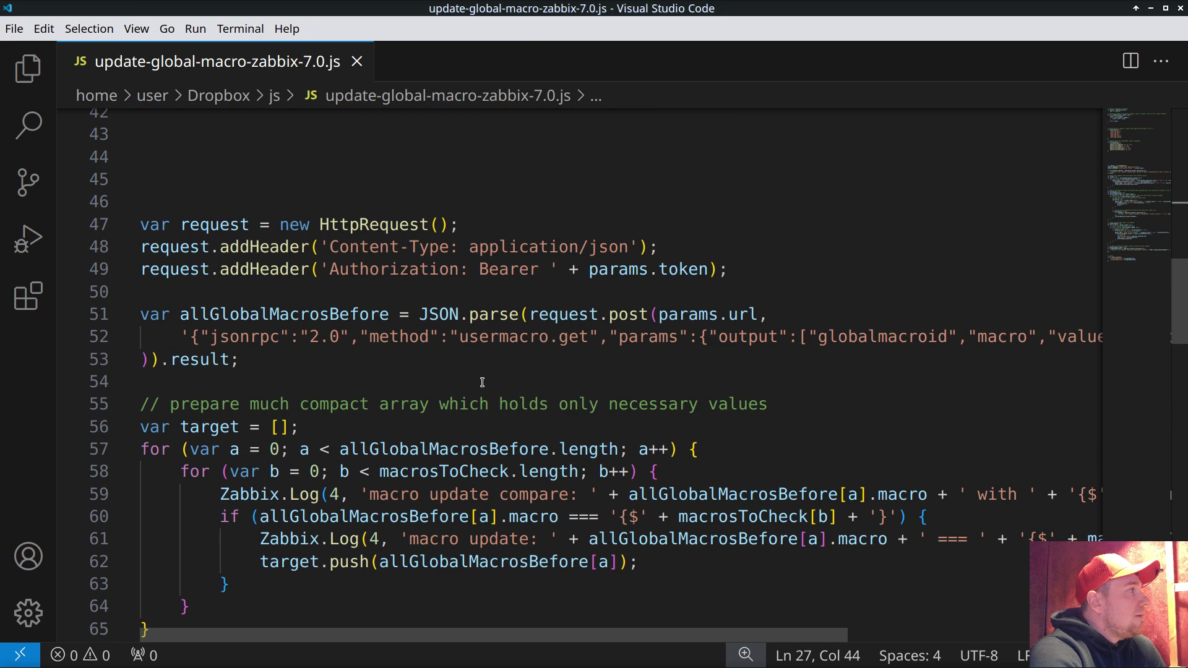
scroll(498, 381, down, 3)
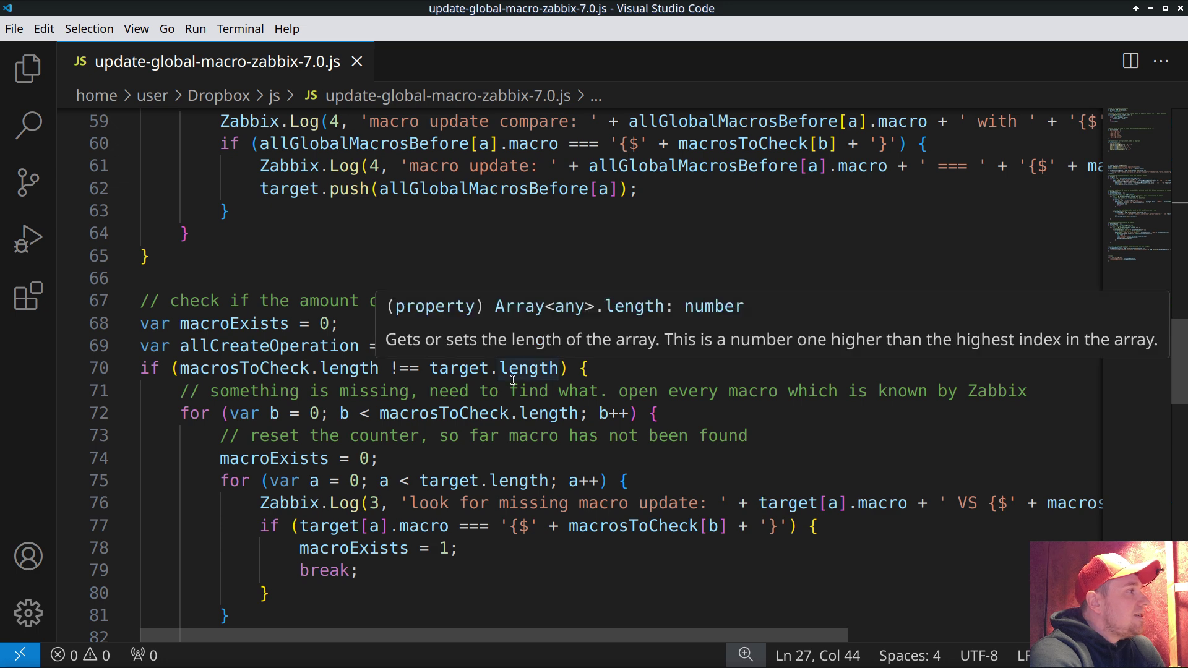
- Examine the block comparing macrosToCheck with target and creating missing macros through usermacro.createglobal
click(451, 256)
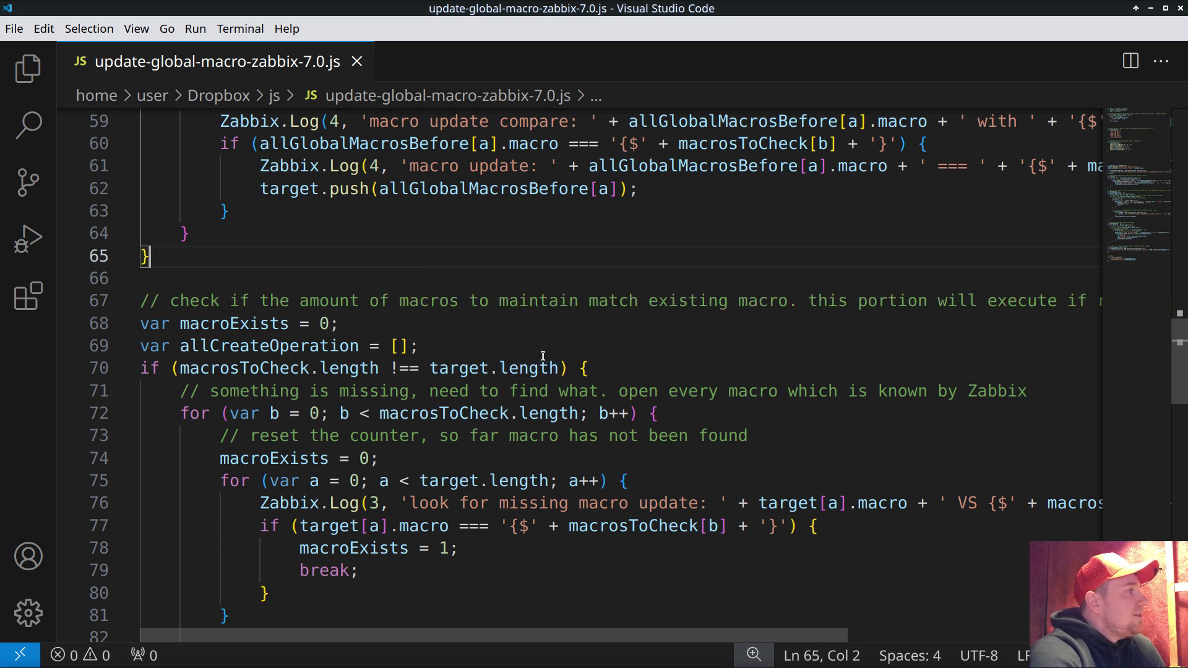
scroll(587, 372, down, 2)
scroll(597, 372, down, 1)
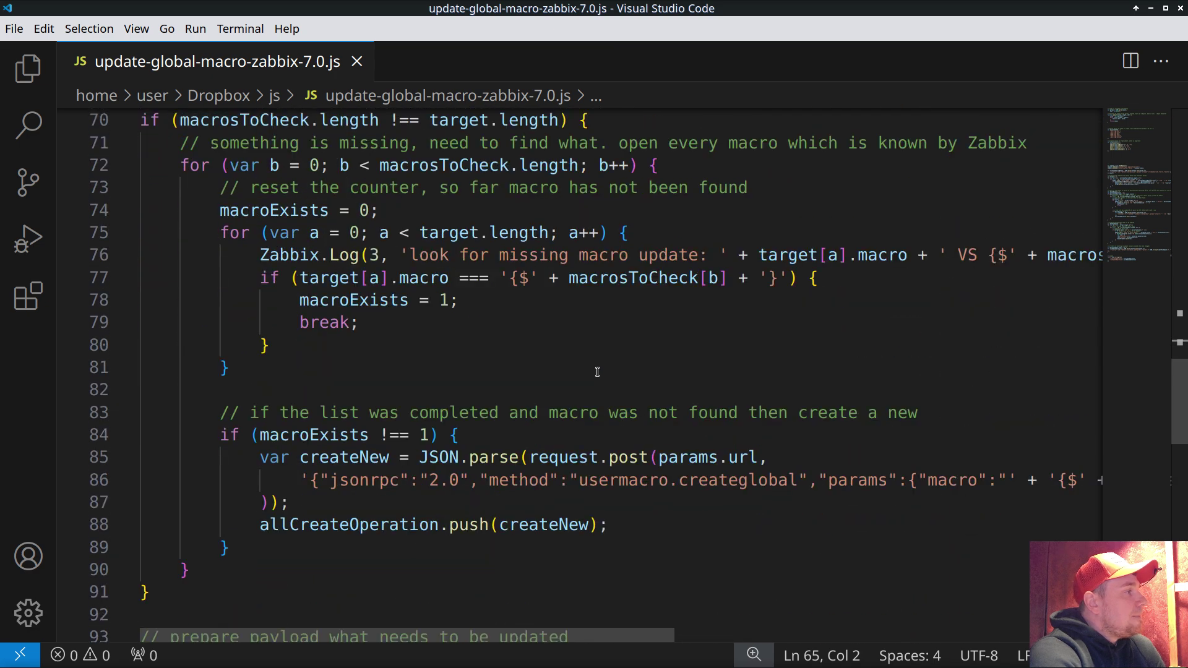
scroll(597, 372, up, 1)
scroll(597, 372, down, 1)
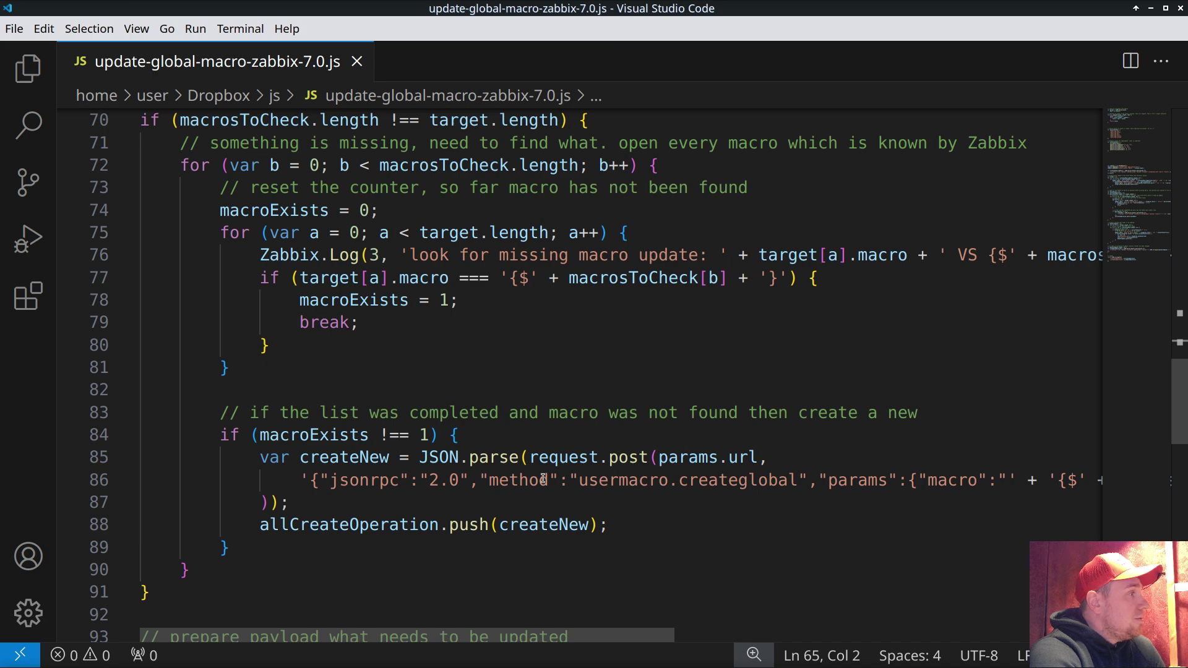
scroll(543, 479, up, 2)
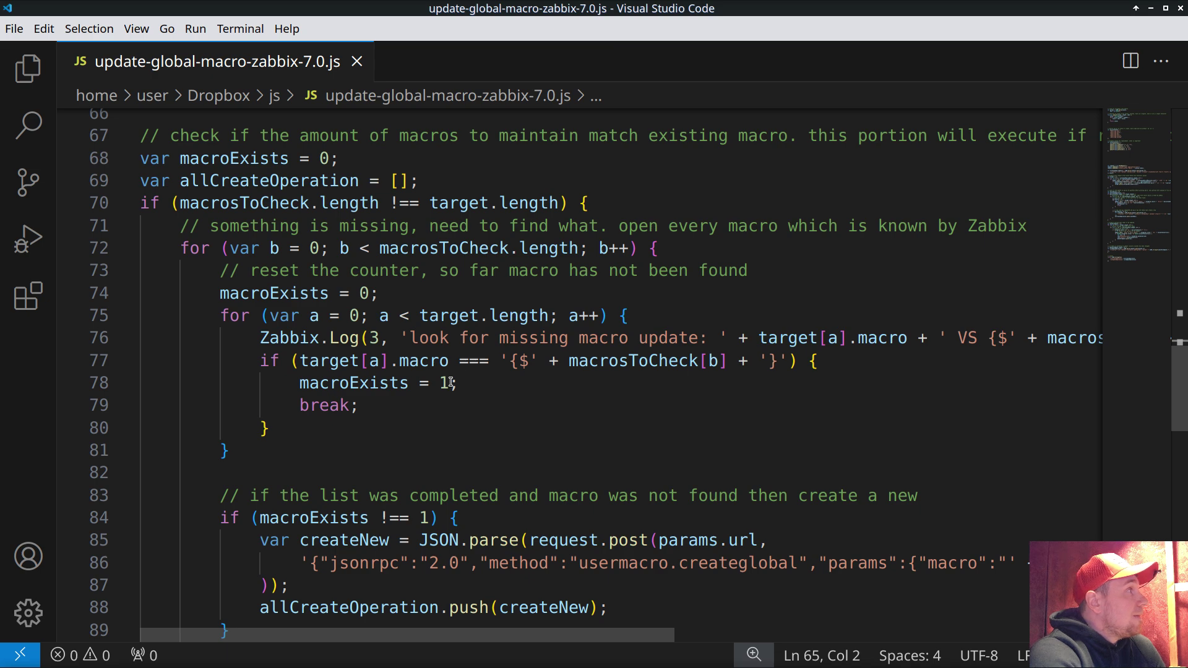
scroll(450, 382, down, 7)
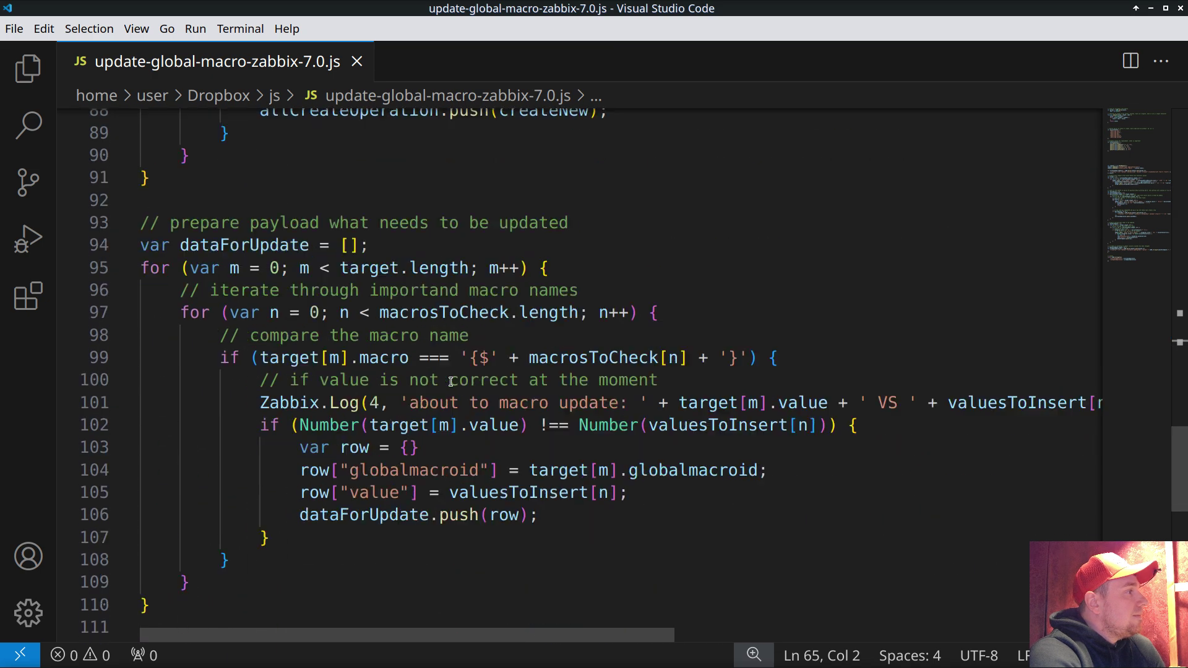
- Examine the dataForUpdate loop, highlighting the whole block and its inner comparison of current values with valuesToInsert
double_click(233, 245)
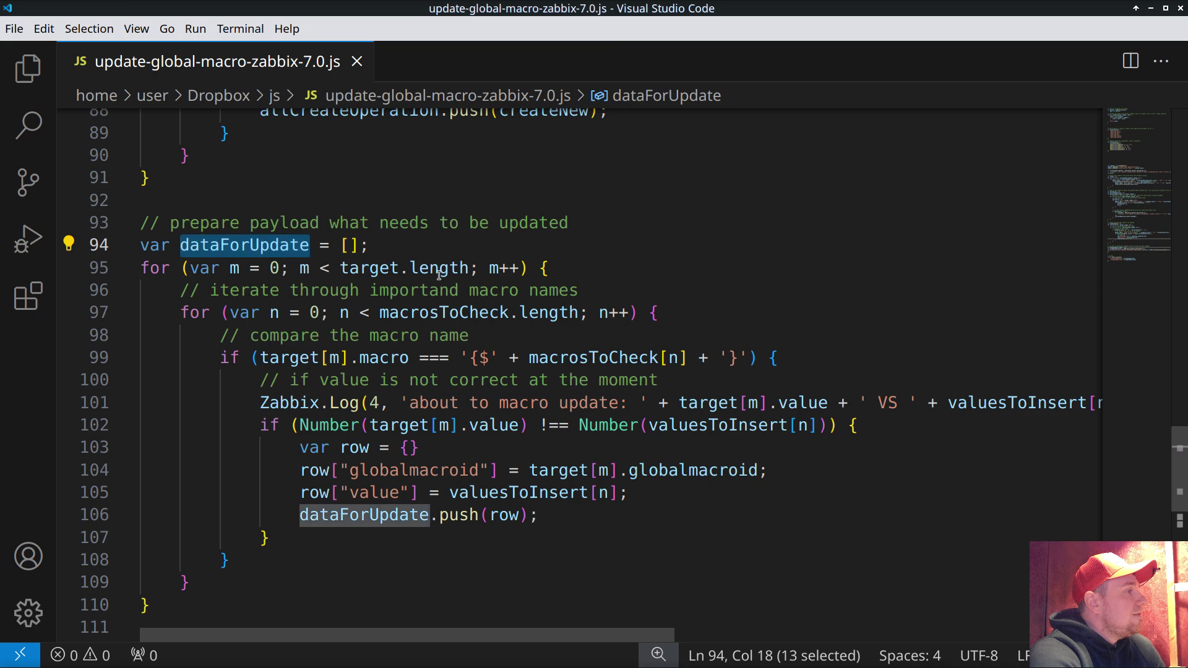
scroll(457, 350, up, 5)
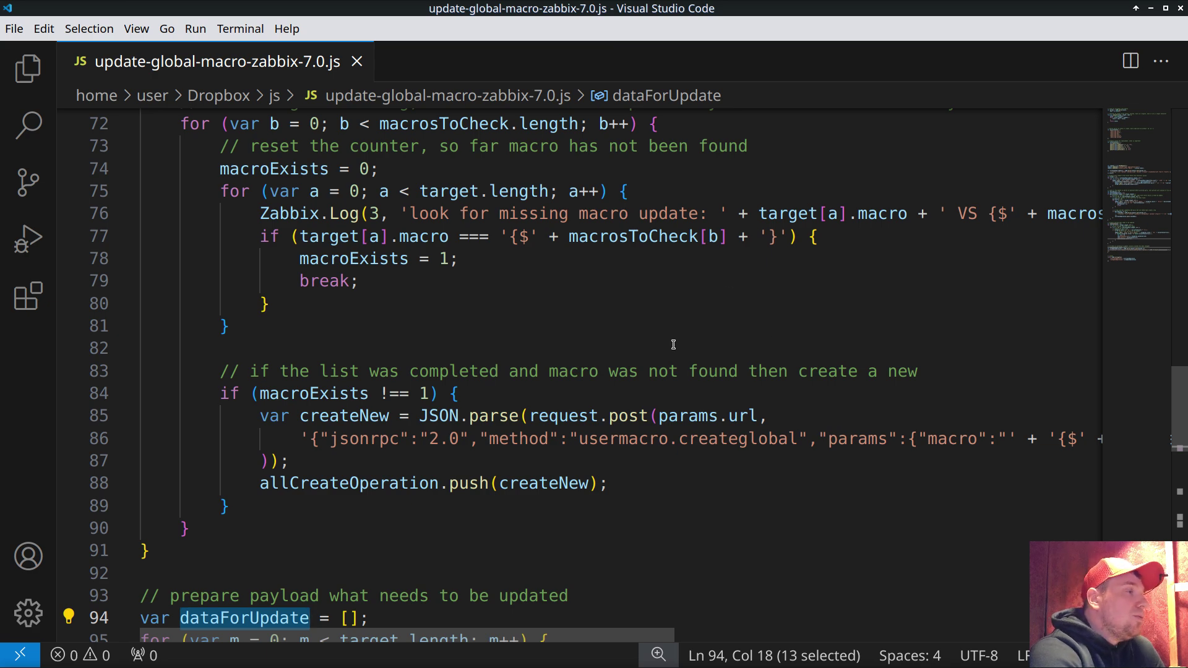
scroll(645, 356, down, 2)
scroll(645, 357, down, 4)
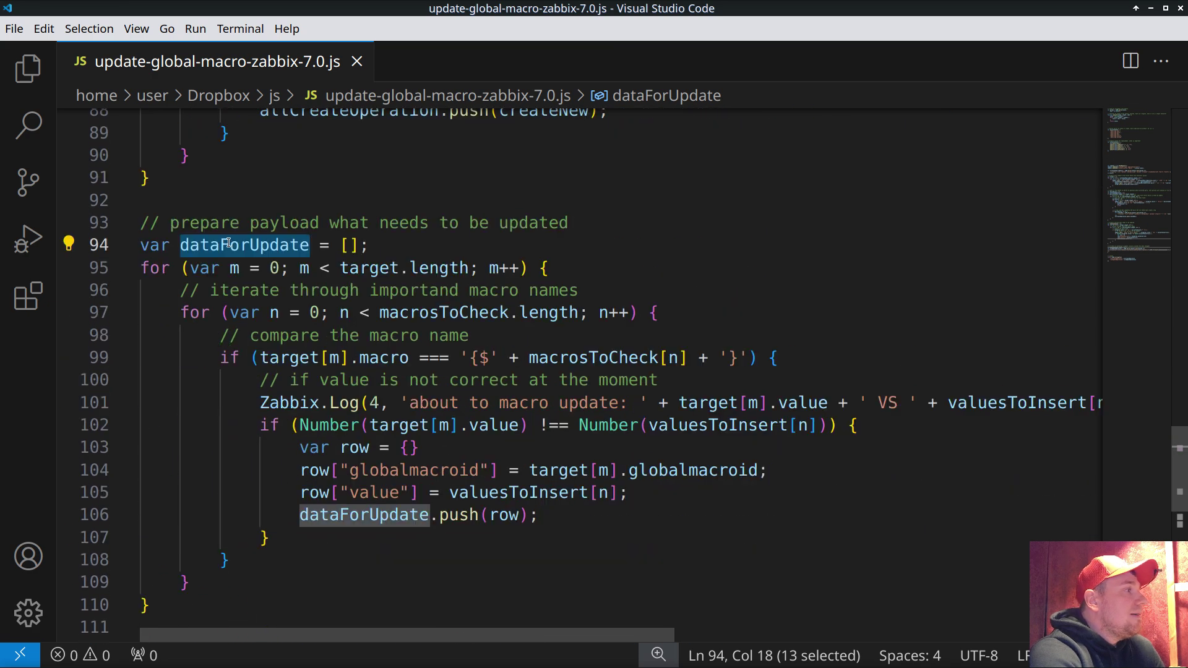
drag(151, 563, 104, 206)
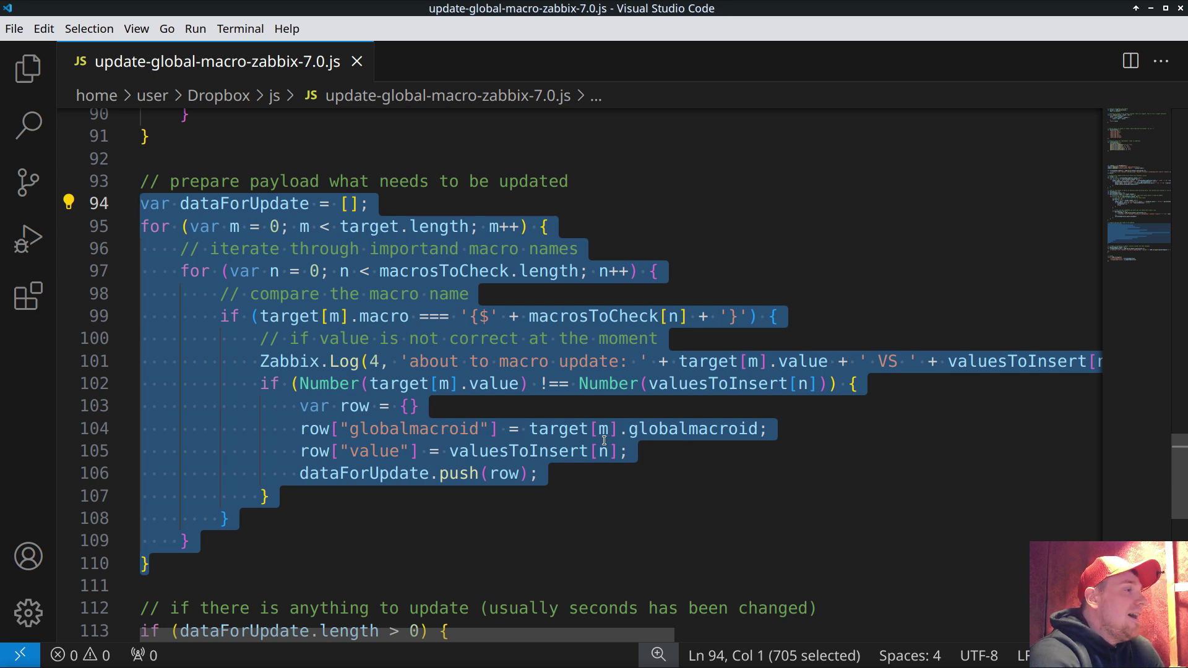
click(278, 518)
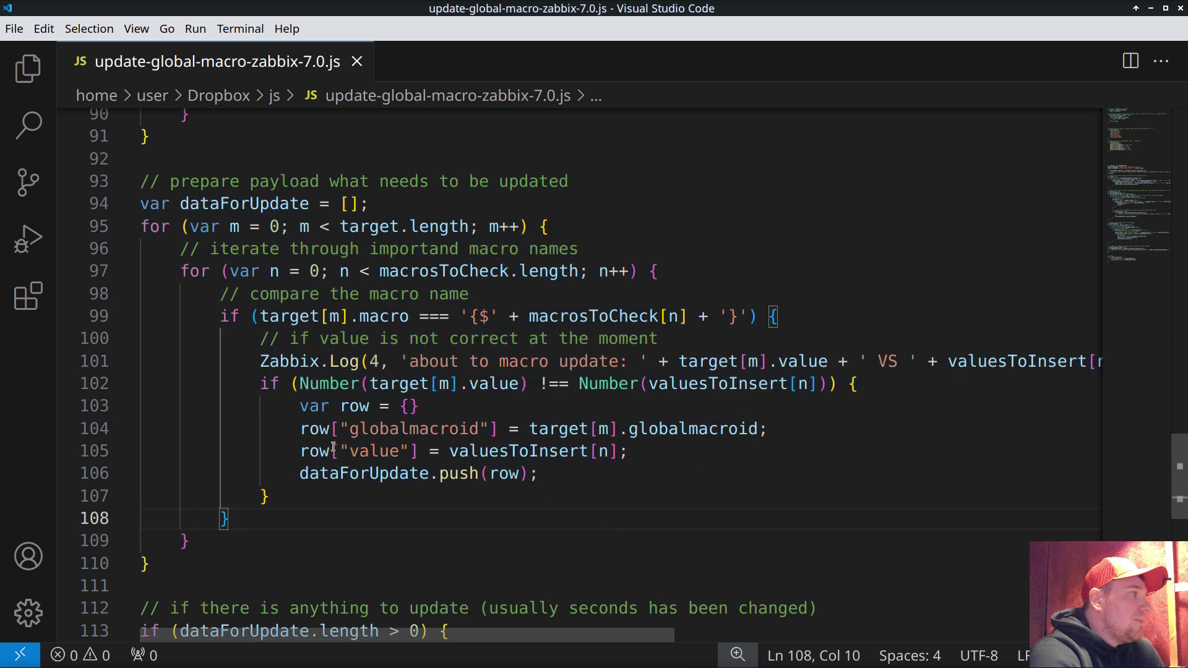
drag(269, 496, 121, 390)
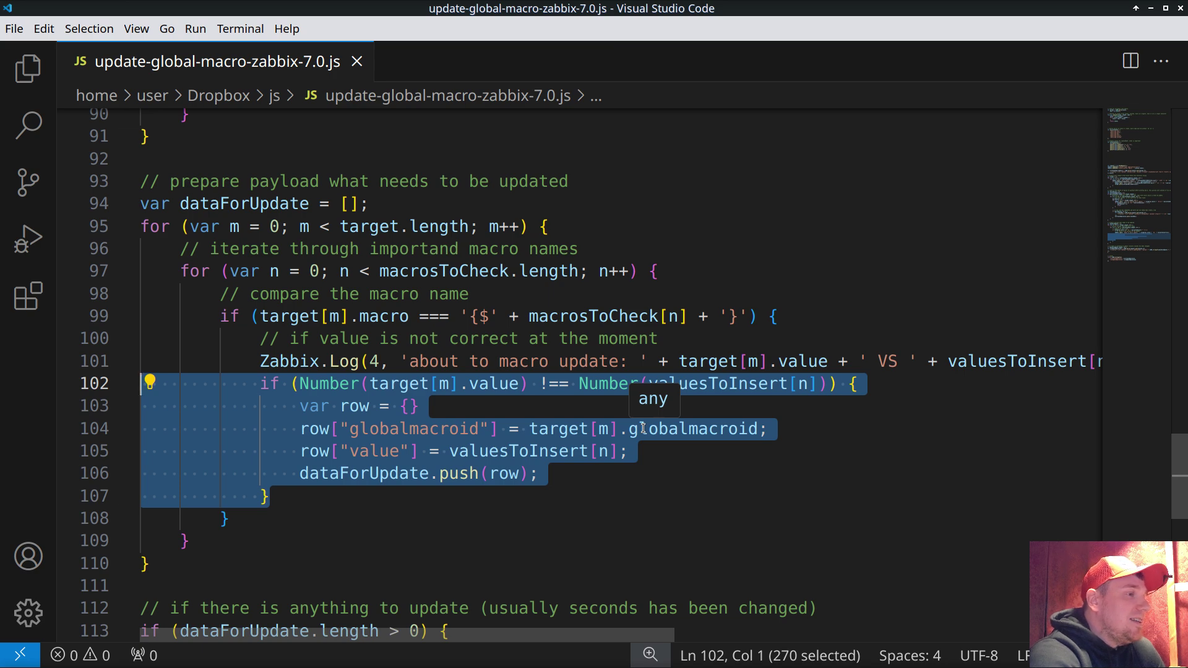
- Highlight the usermacro.updateglobal method and its JSON.stringify(dataForUpdate) payload, and examine the allGlobalMacrosBefore request
scroll(643, 428, down, 4)
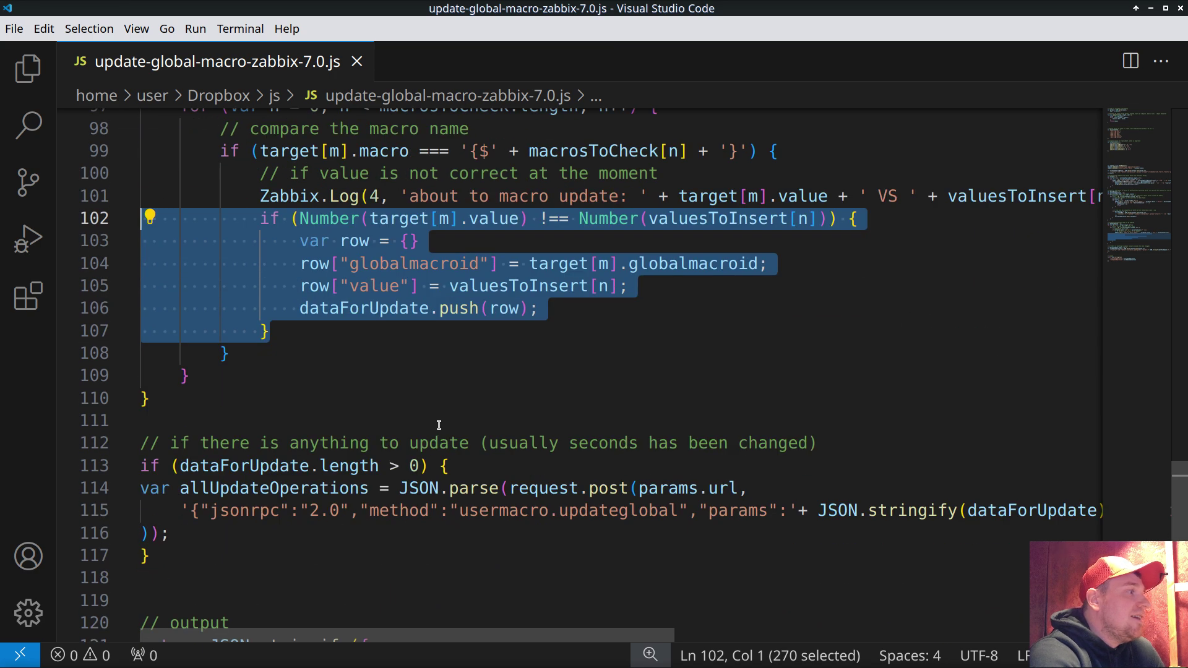
drag(151, 473, 141, 384)
click(669, 450)
drag(460, 427, 679, 428)
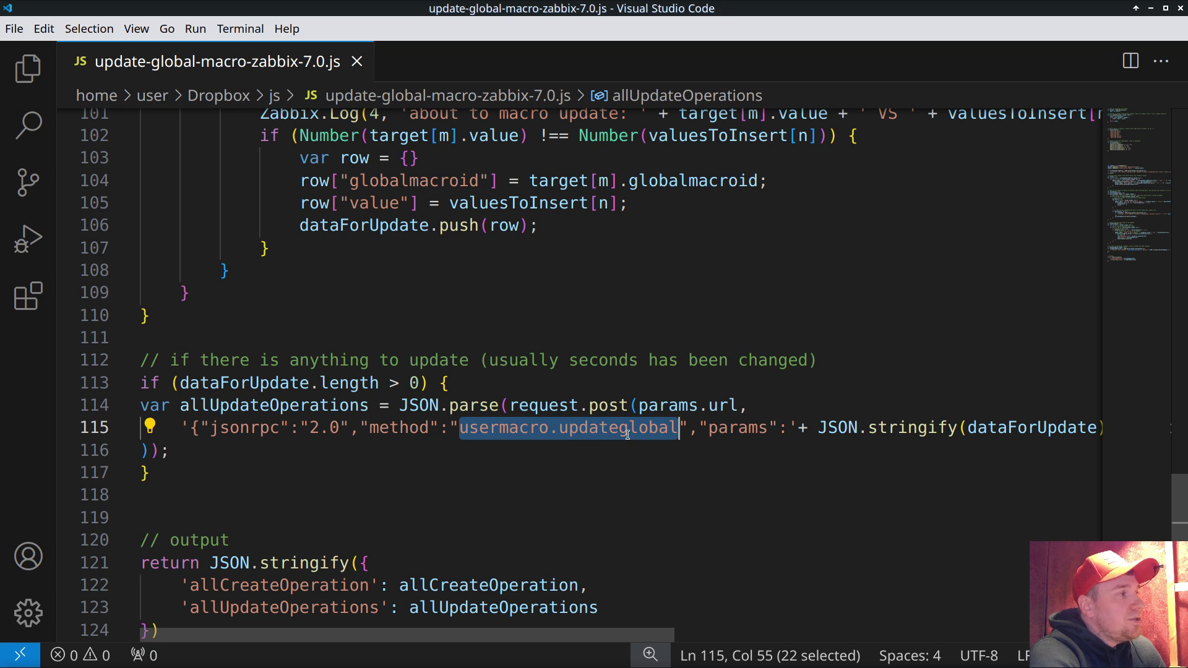
drag(819, 427, 1079, 431)
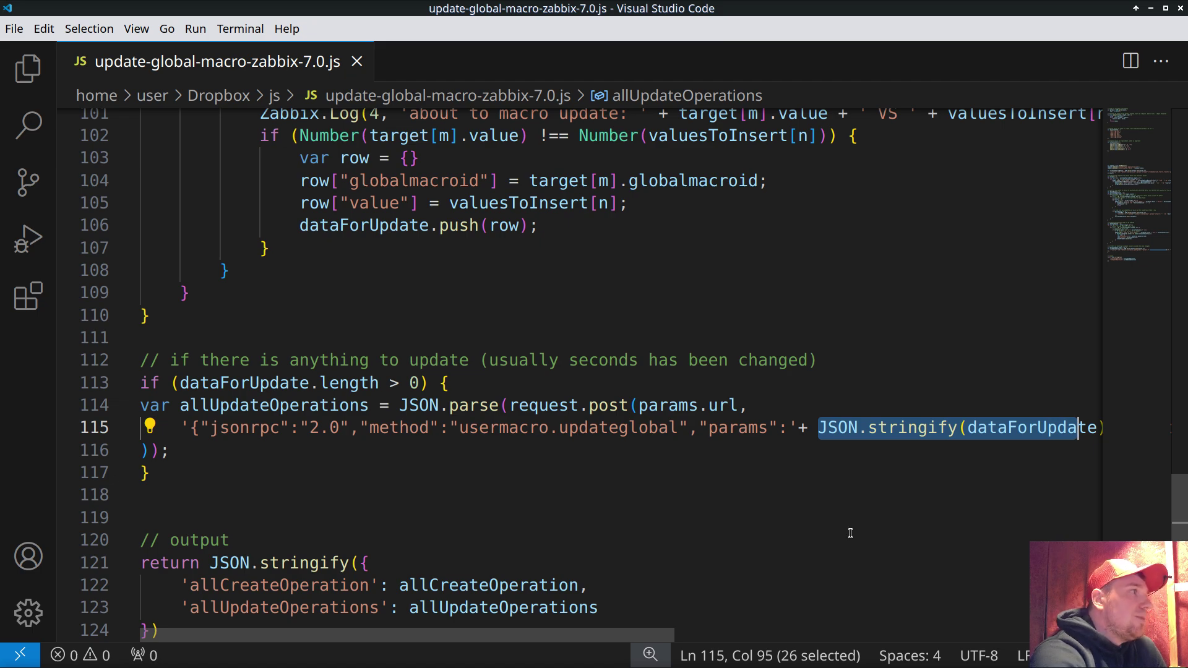
scroll(583, 458, up, 16)
scroll(582, 458, up, 5)
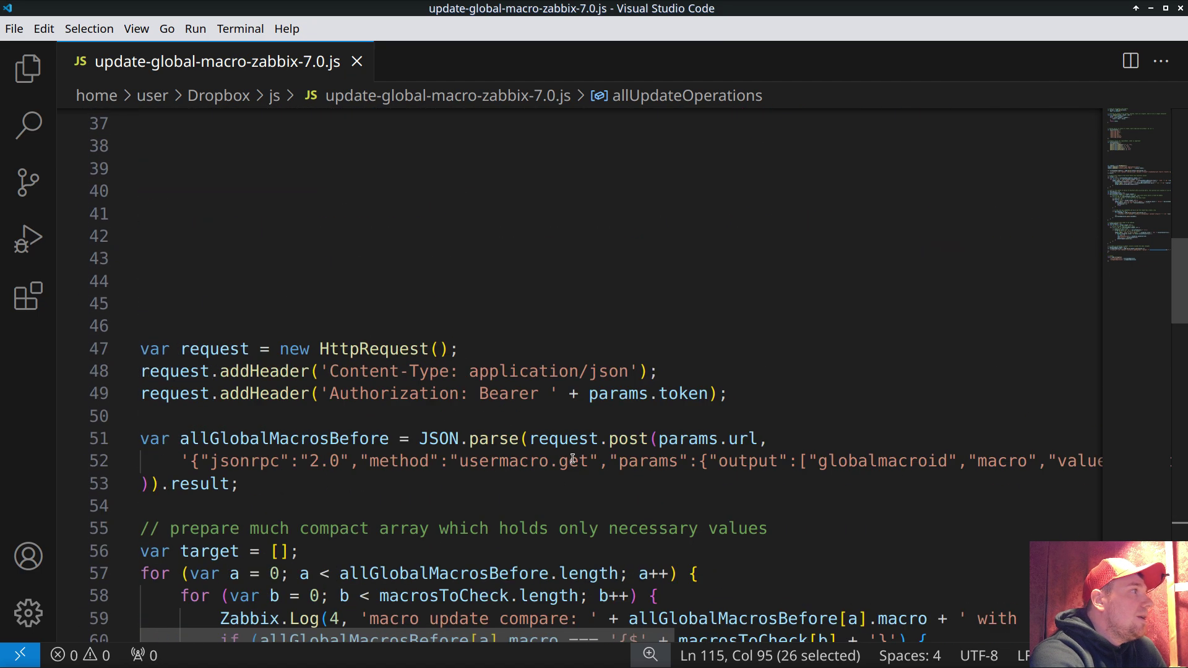
double_click(221, 438)
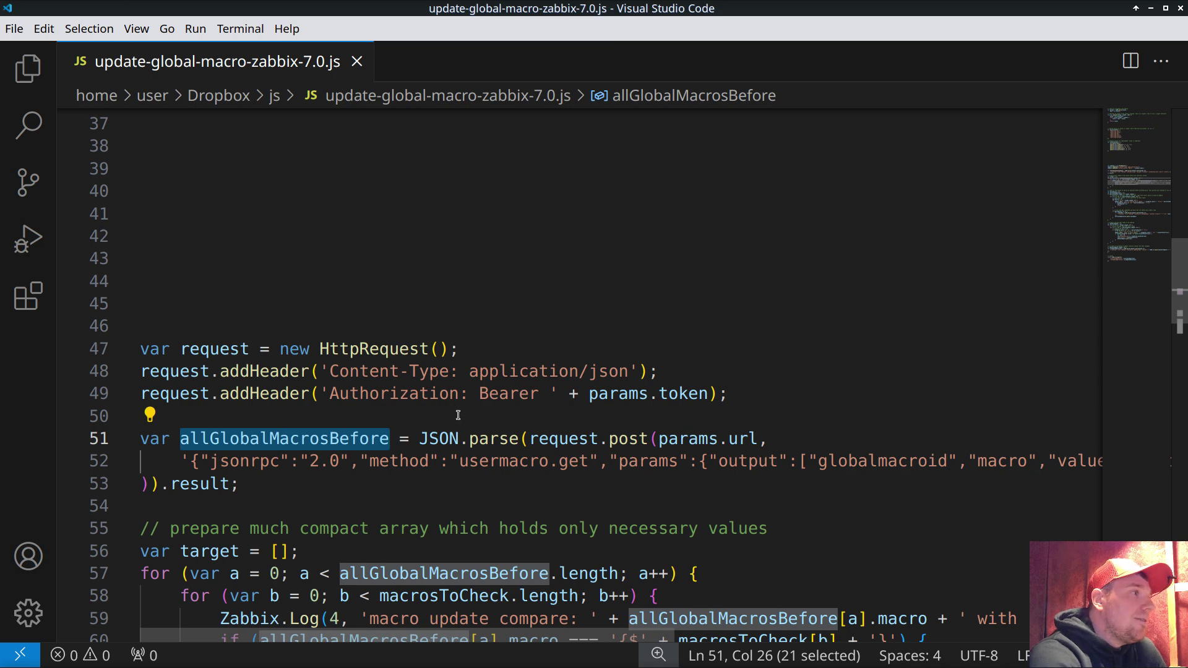
- Remove the getMinutes and getSeconds entries from the valuesToInsert array, along with the trailing comma after the getHours entry
scroll(451, 355, up, 8)
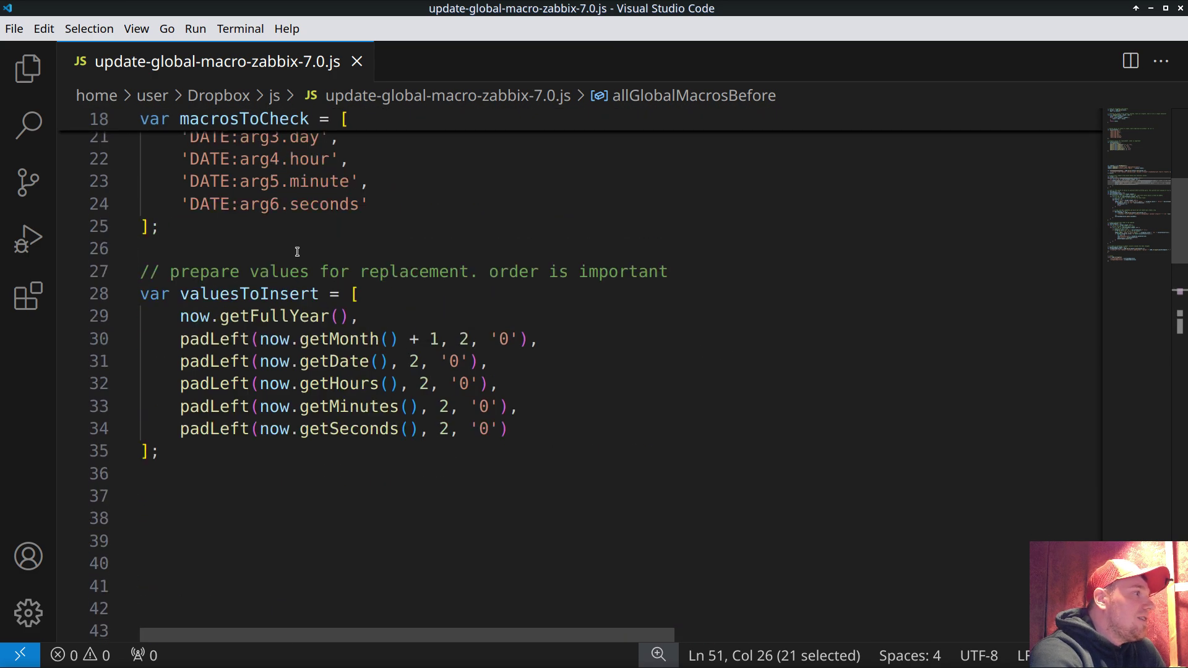
scroll(399, 411, down, 4)
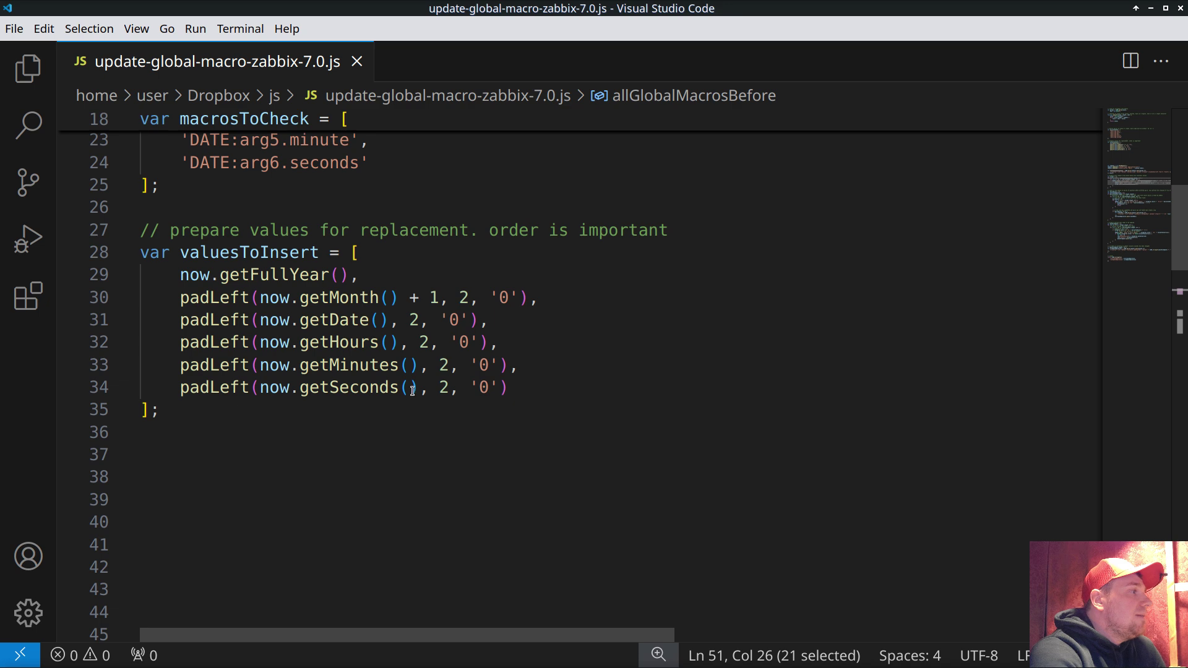
drag(549, 389, 141, 365)
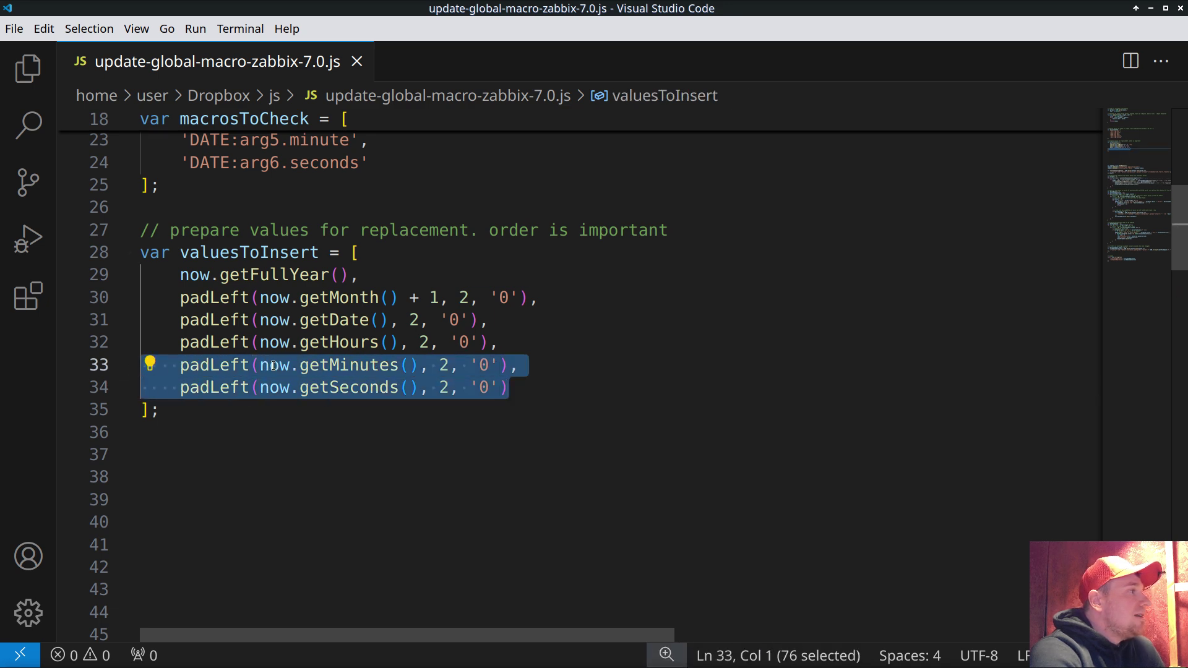
key(BackSpace)
click(535, 351)
key(BackSpace)
- Remove 'DATE:arg5.minute' and 'DATE:arg6.seconds' from the macrosToCheck array, along with the trailing comma after 'DATE:arg4.hour'
scroll(535, 351, up, 3)
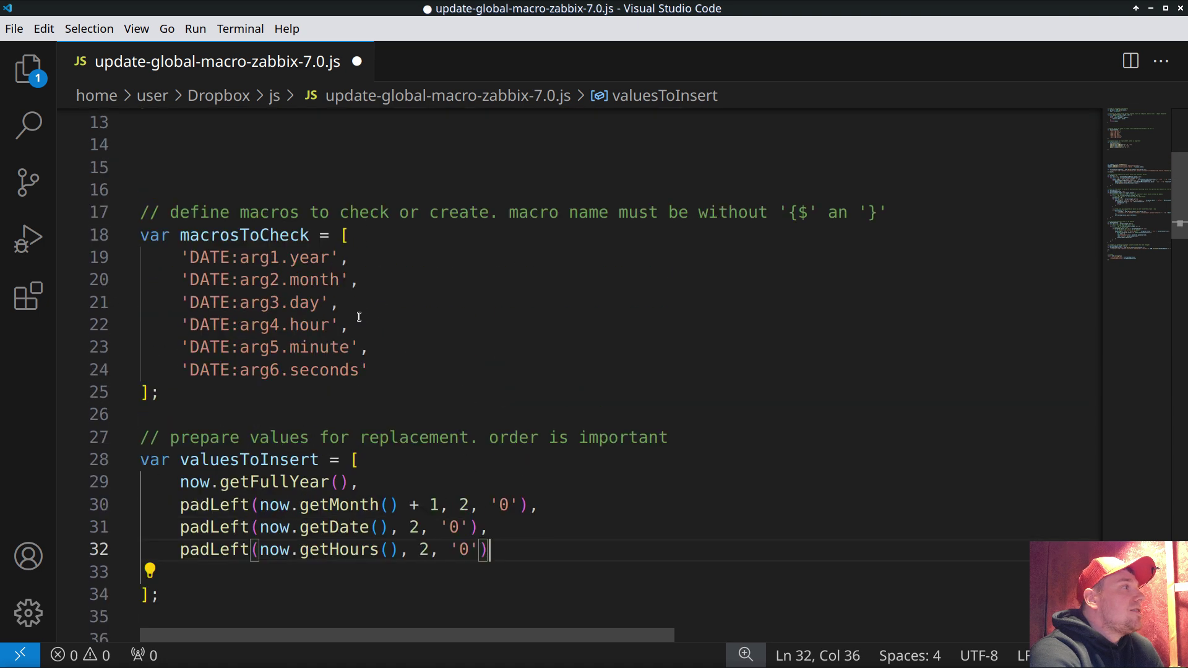
drag(369, 370, 62, 346)
key(BackSpace)
click(373, 324)
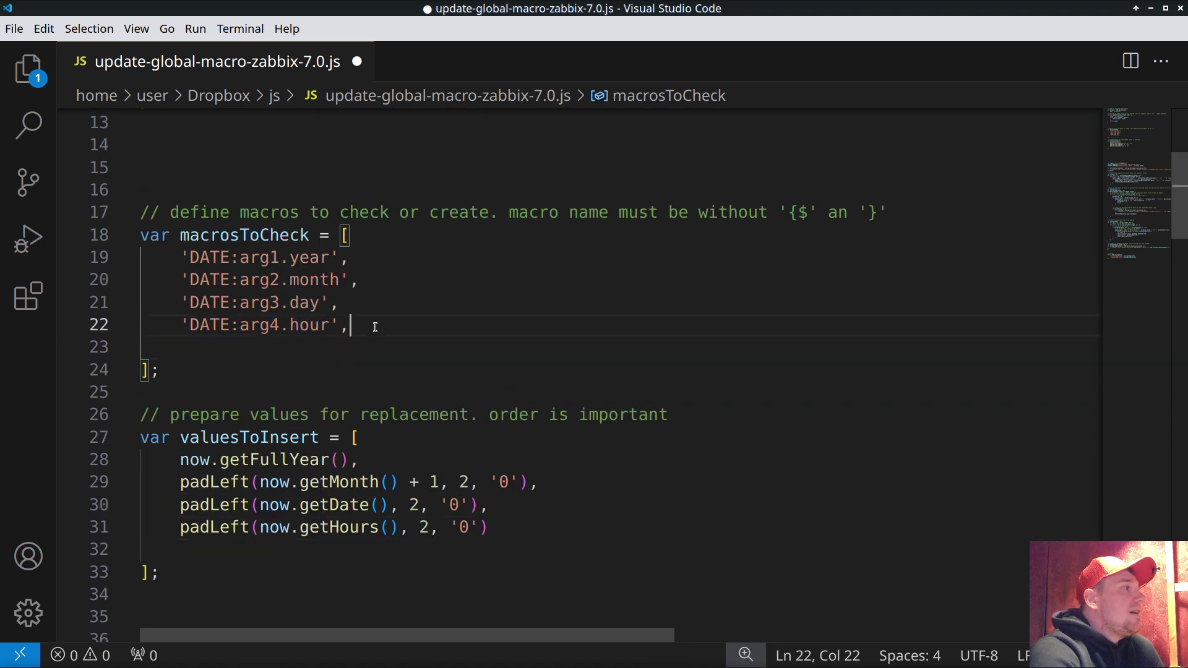
key(BackSpace)
double_click(307, 324)
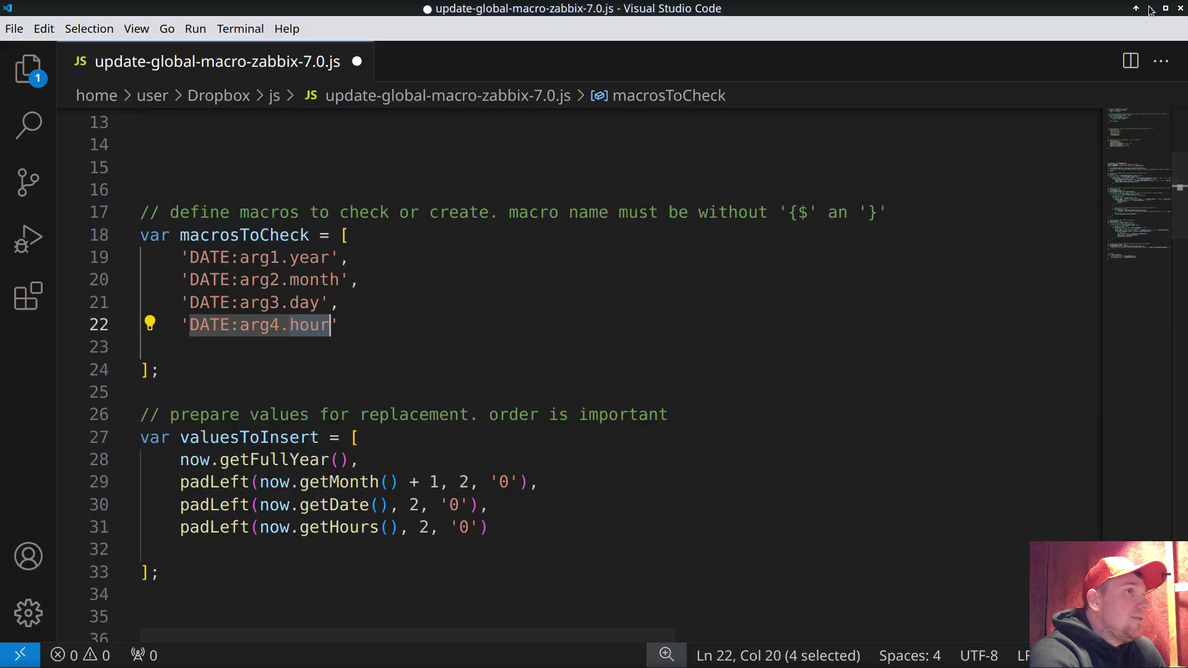
- Switch to Zabbix in the browser, close the item form and bring up the global macros configuration page
key(alt+Tab)
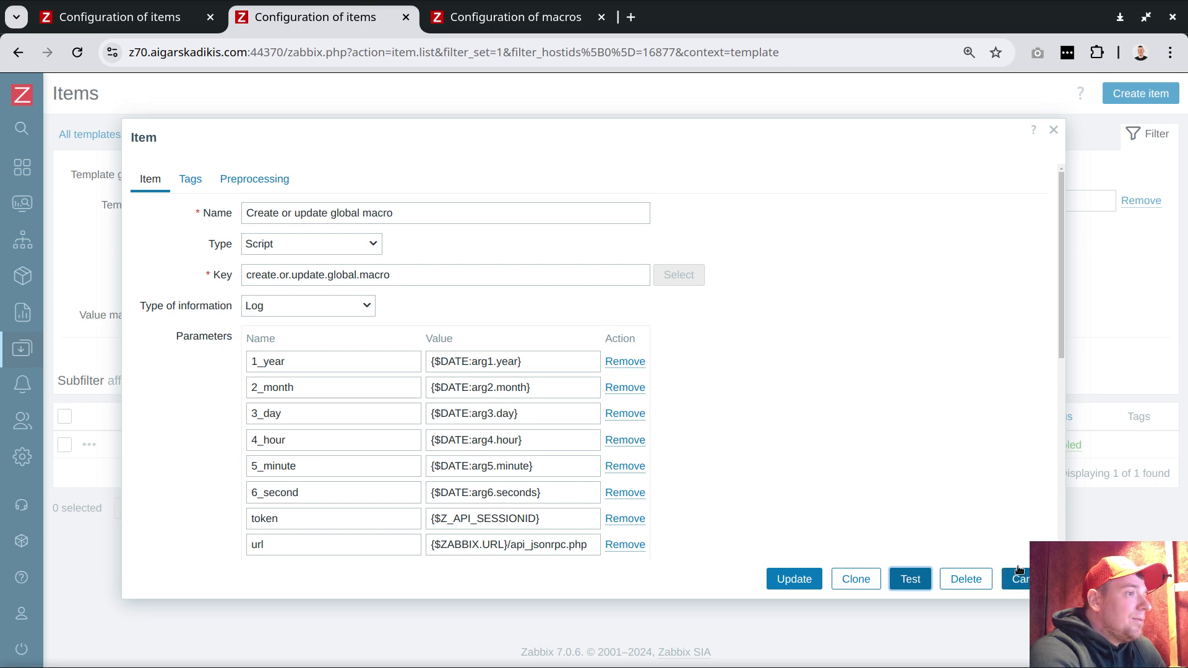
click(1053, 129)
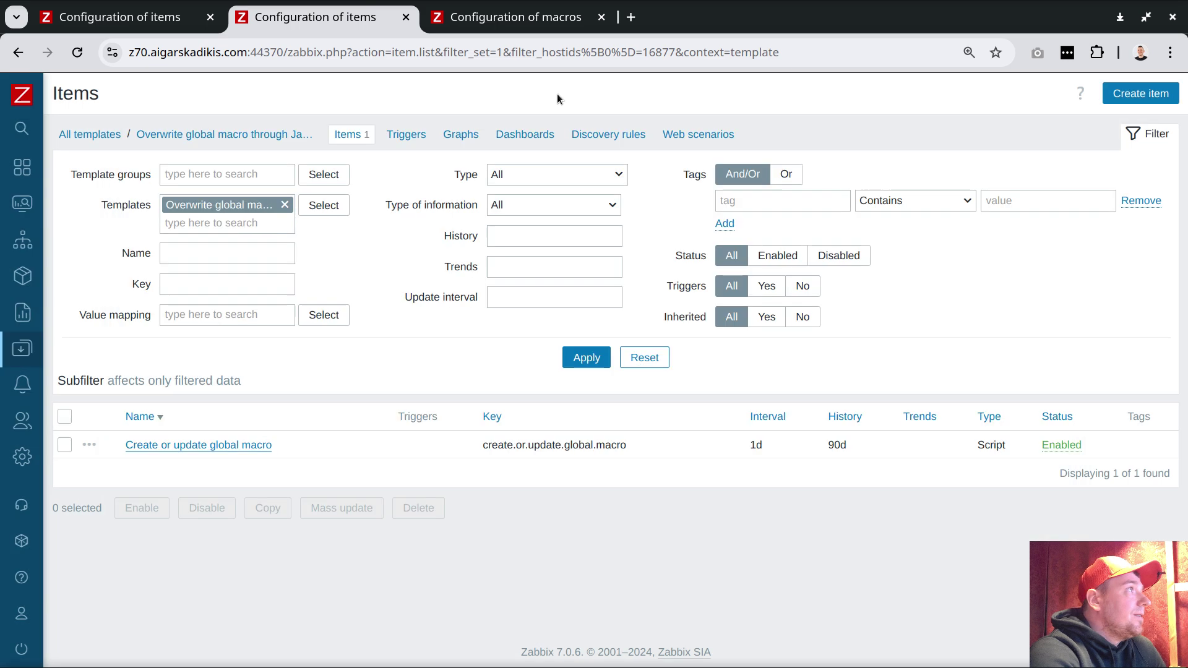
click(157, 26)
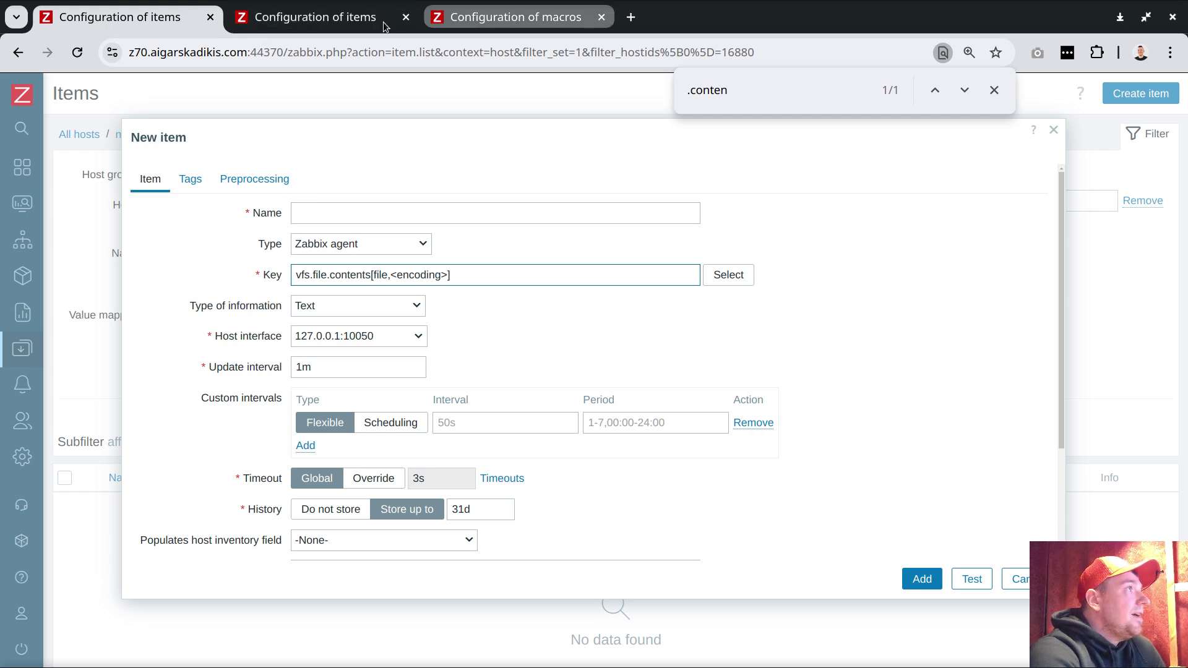
click(487, 18)
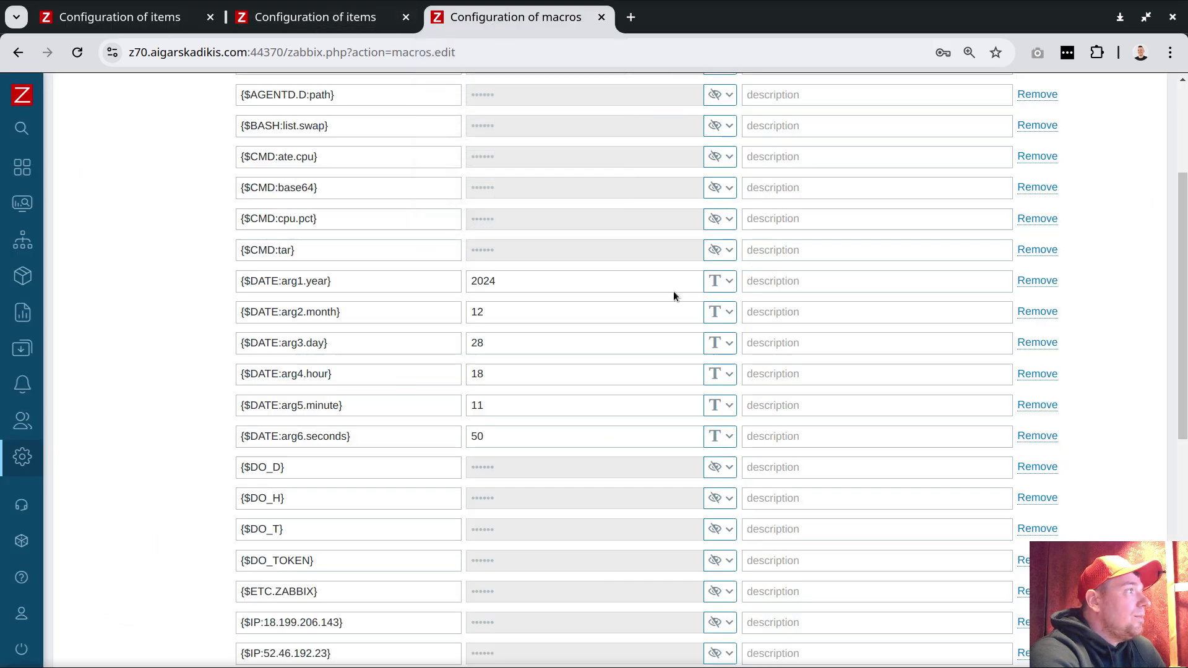
- Copy the {$DATE:arg1.year} macro name into that macro's own description, followed by an underscore
triple_click(369, 282)
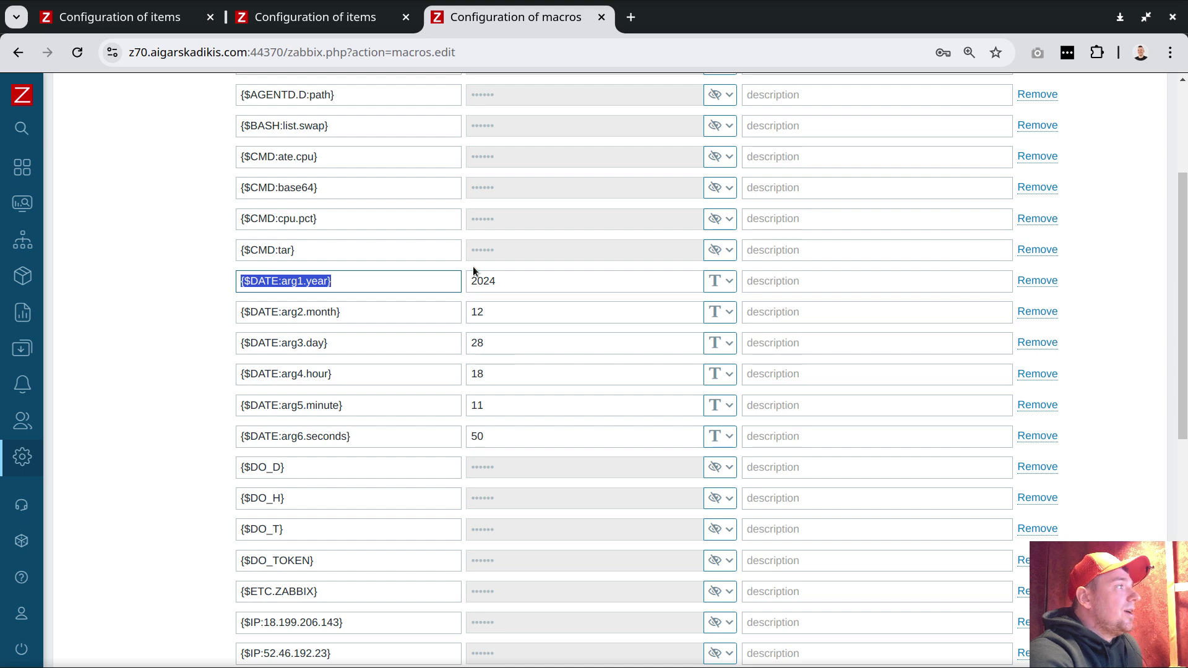
key(ctrl+c)
key(Tab)
key(Tab)
key(Tab)
key(ctrl+v)
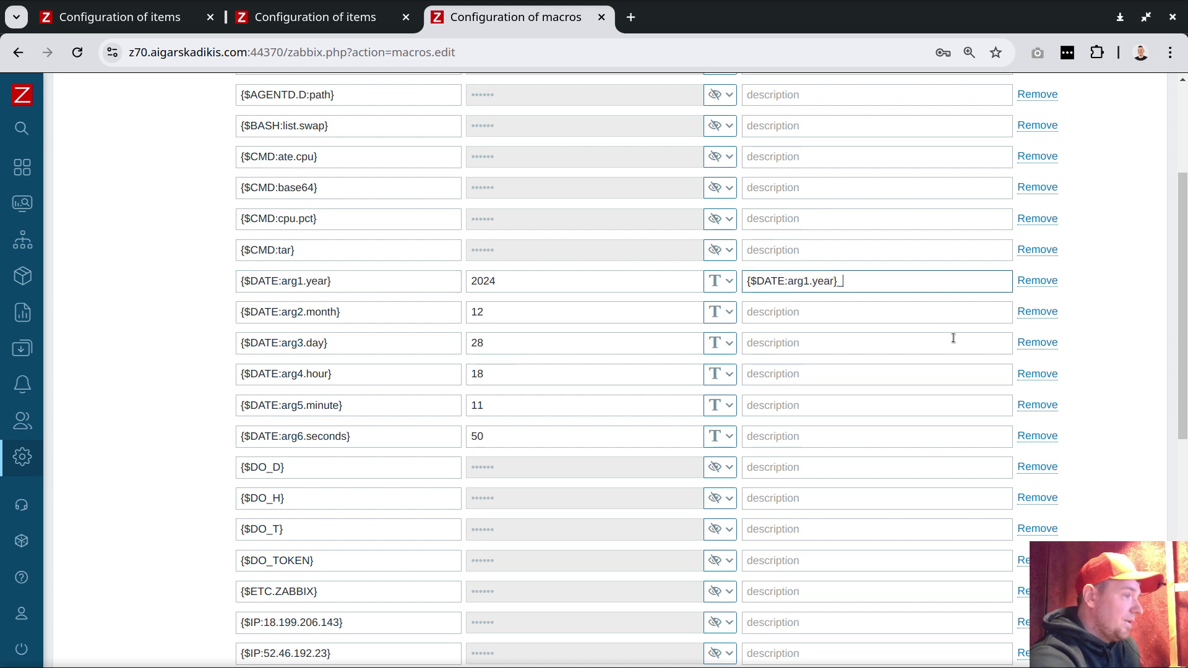
text(_)
- Extend the {$DATE:arg1.year} macro's description with {$DATE:arg2.month}, an underscore and {$DATE:arg3.day}
triple_click(358, 313)
key(ctrl+c)
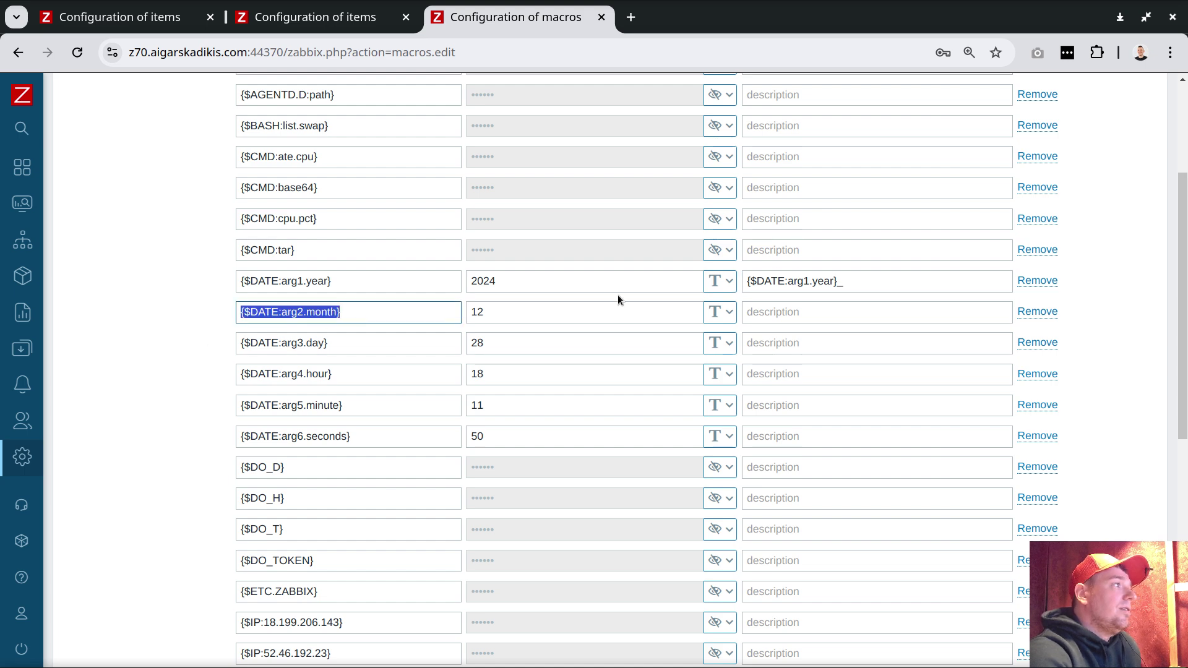
click(909, 282)
key(ctrl+v)
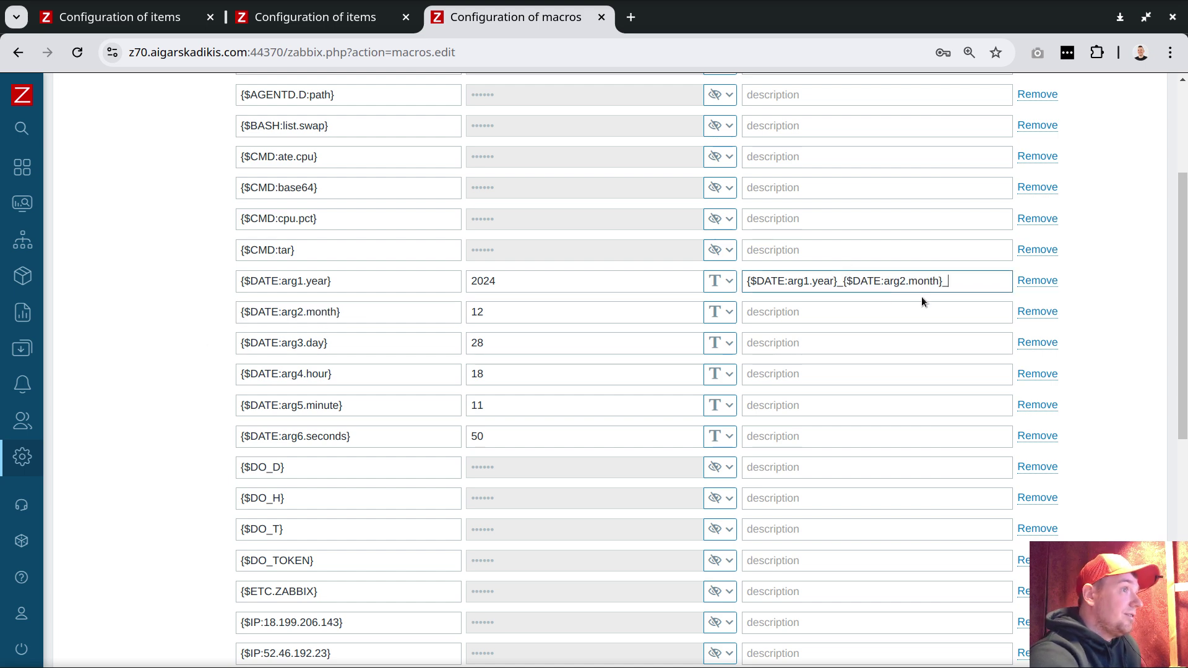
text(_)
triple_click(357, 346)
key(ctrl+c)
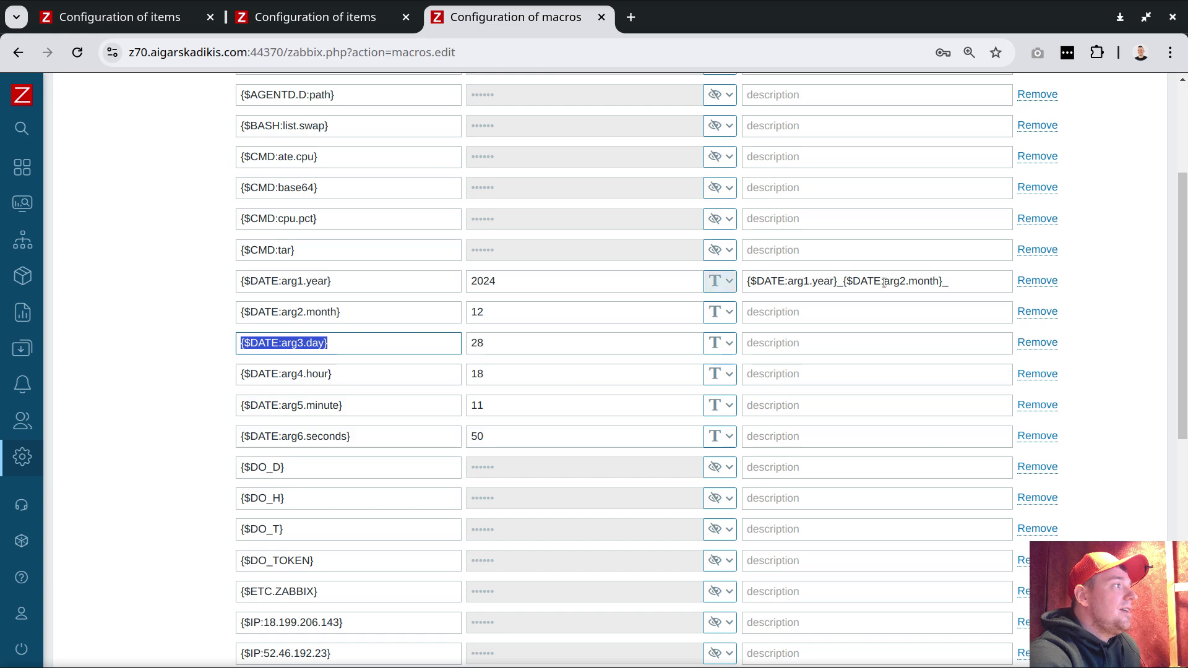
click(975, 284)
key(ctrl+v)
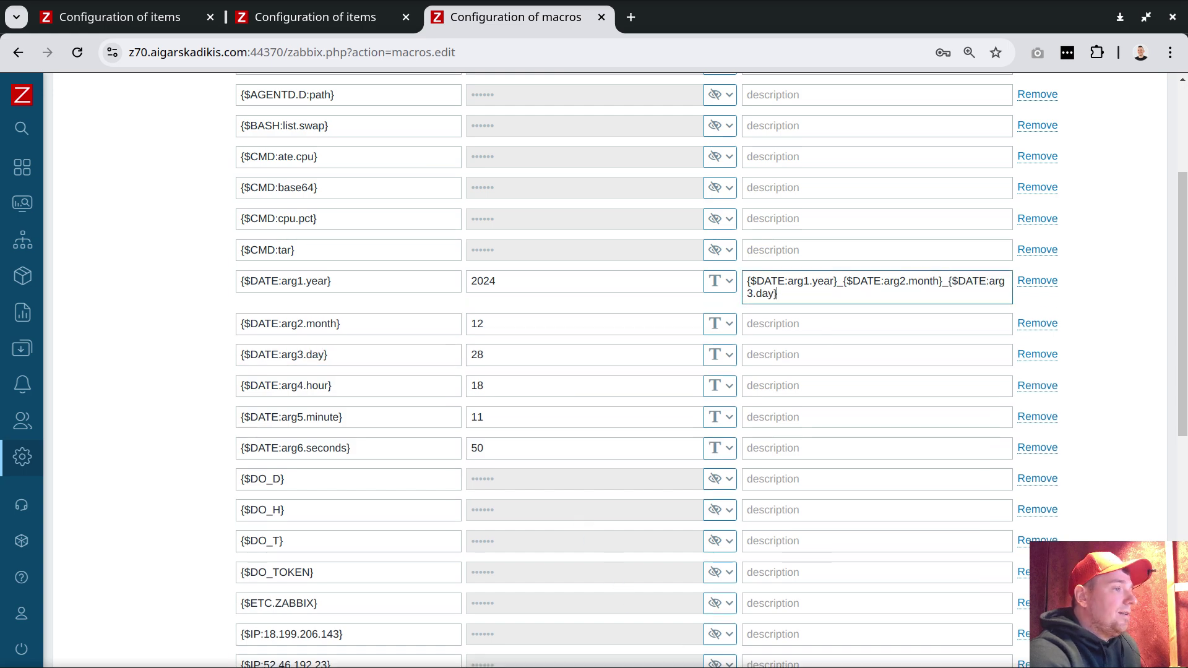
- Switch to the terminal and print the working directory with pwd
key(alt+Tab)
text(pwd)
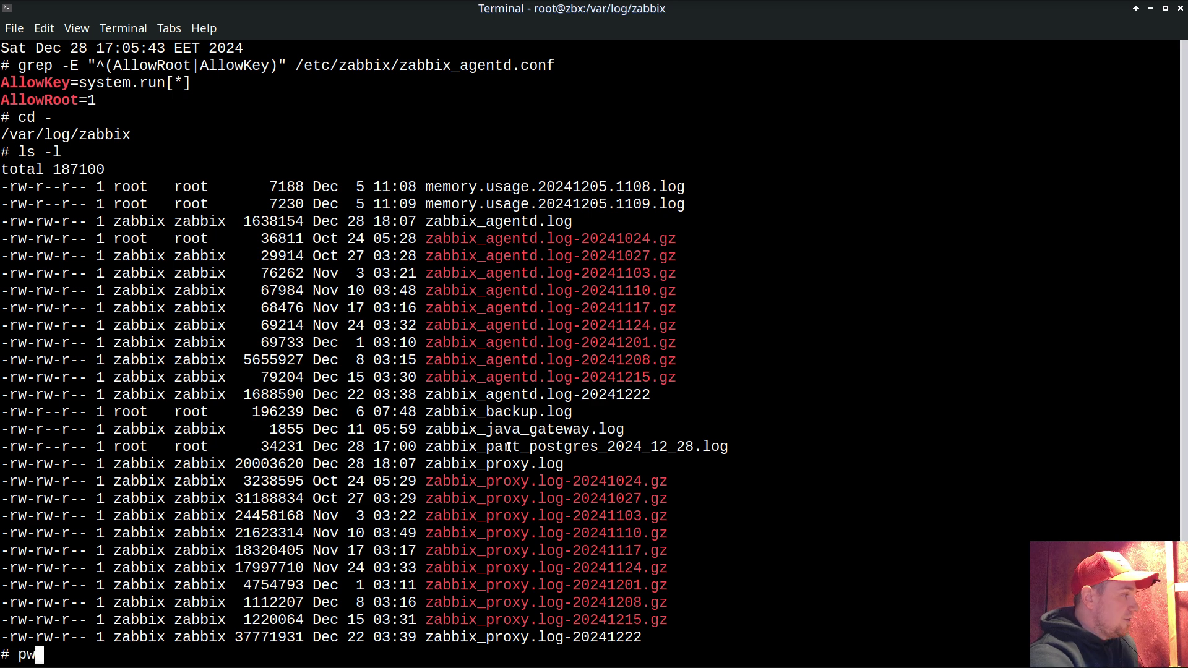
key(Return)
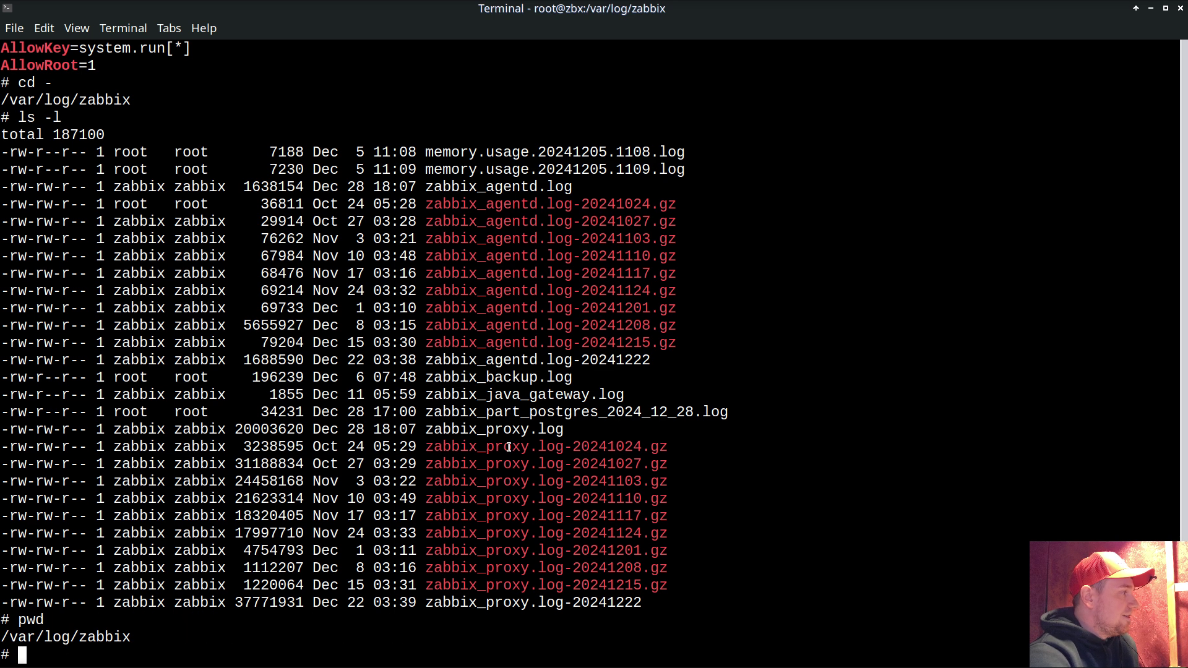
- Assemble the full path /var/log/zabbix/zabbix_part_postgres_2024_12_28.log on the command line from the printed directory and the listed file name, and select it
double_click(97, 638)
right_click(97, 641)
middle_click(283, 641)
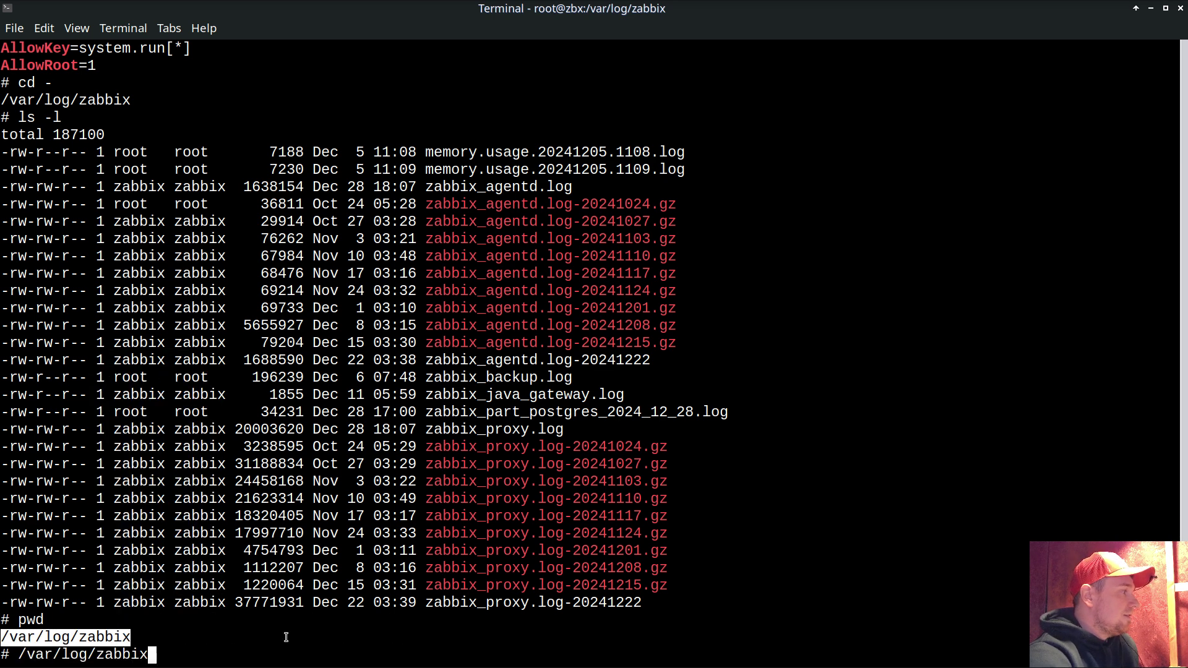
text(/)
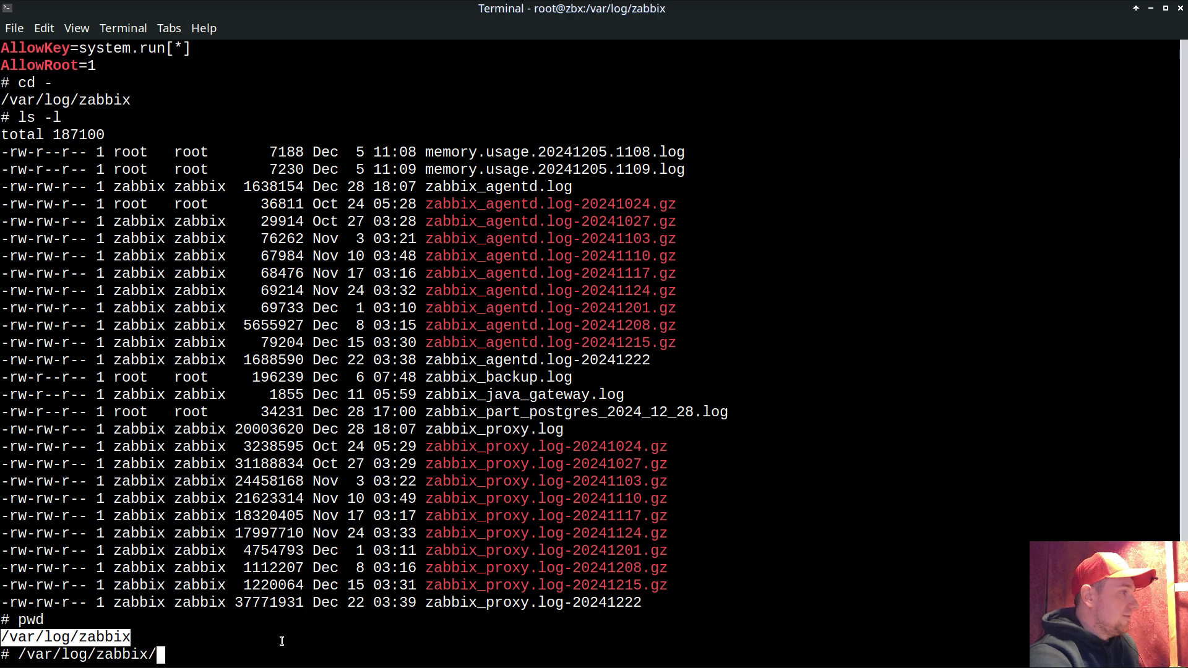
double_click(592, 412)
middle_click(628, 423)
double_click(167, 654)
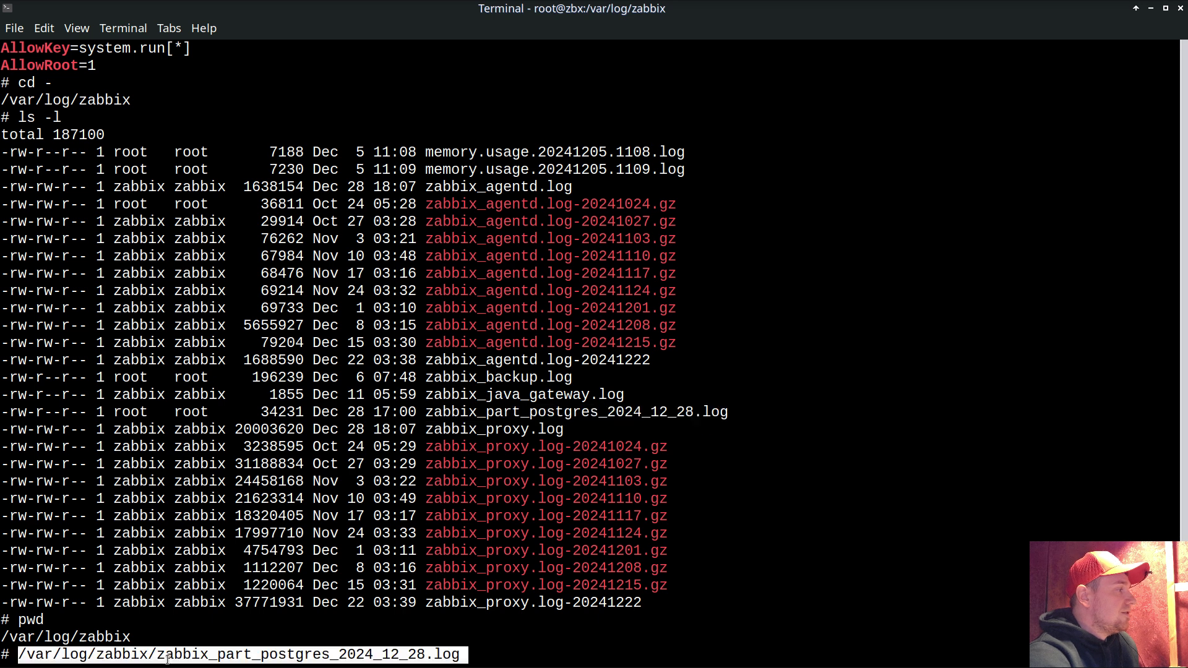
- Switch to the new item form in the browser and try to paste the log path into the vfs.file.contents key's parameters
key(alt+Tab)
click(140, 16)
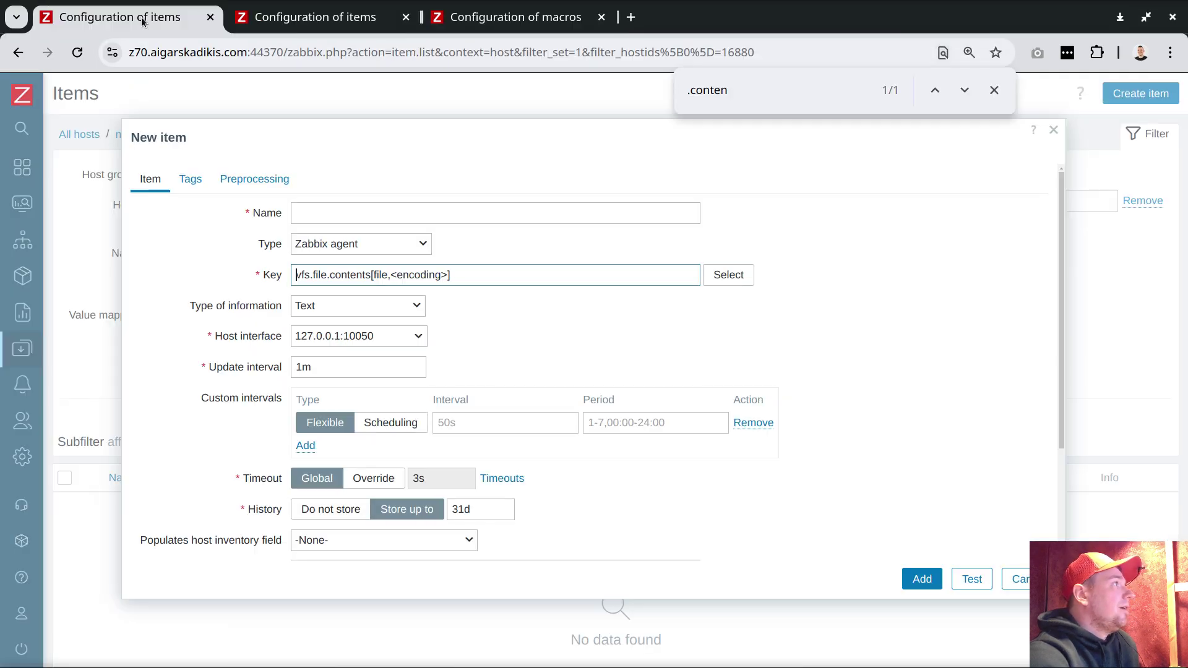
drag(374, 274, 437, 273)
key(ctrl+v)
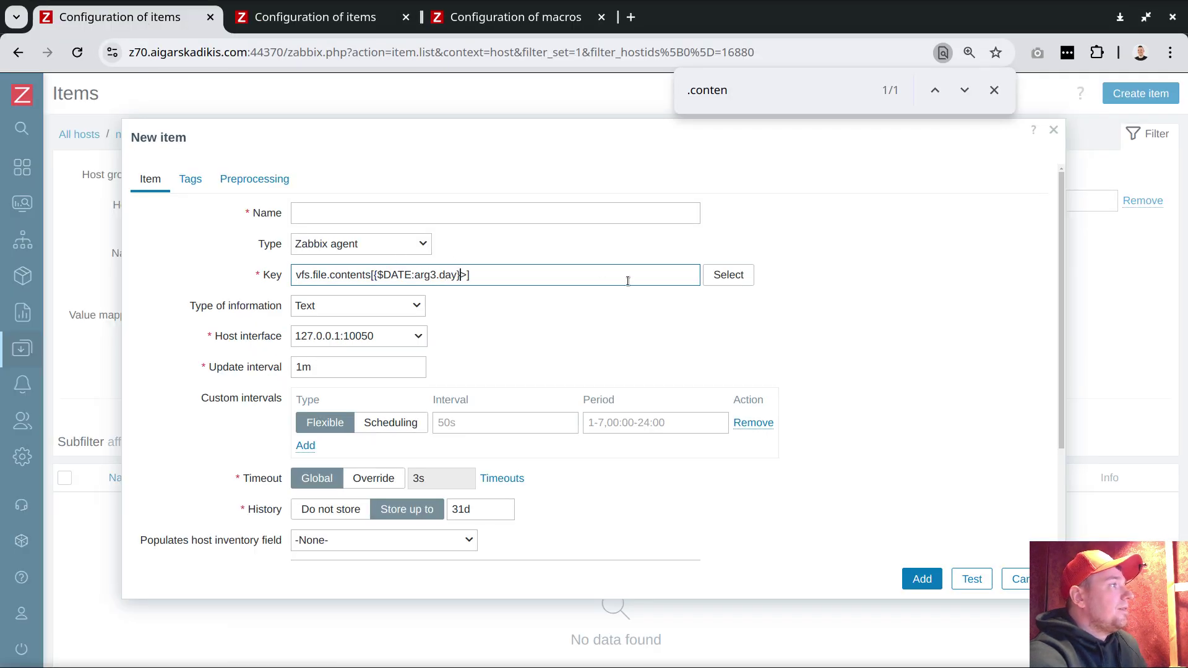
key(Delete)
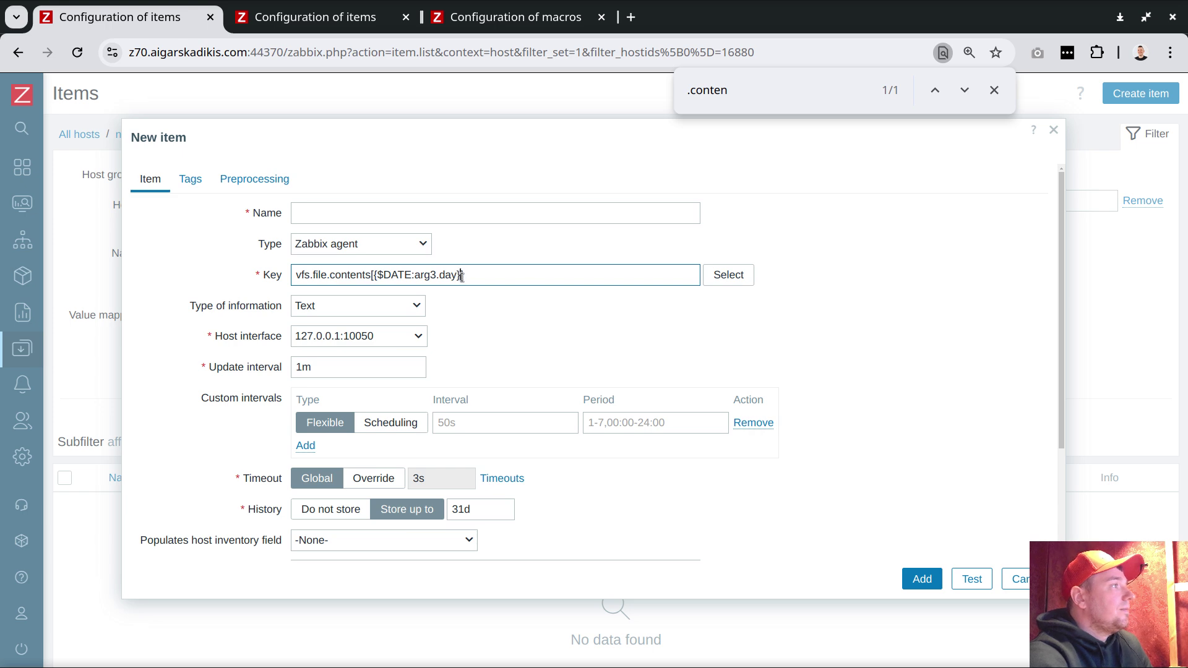
middle_click(461, 276)
- Copy the assembled log path from the terminal and set the item key to vfs.file.contents[/var/log/zabbix/zabbix_part_postgres_2024_12_28.log]
key(alt+Tab)
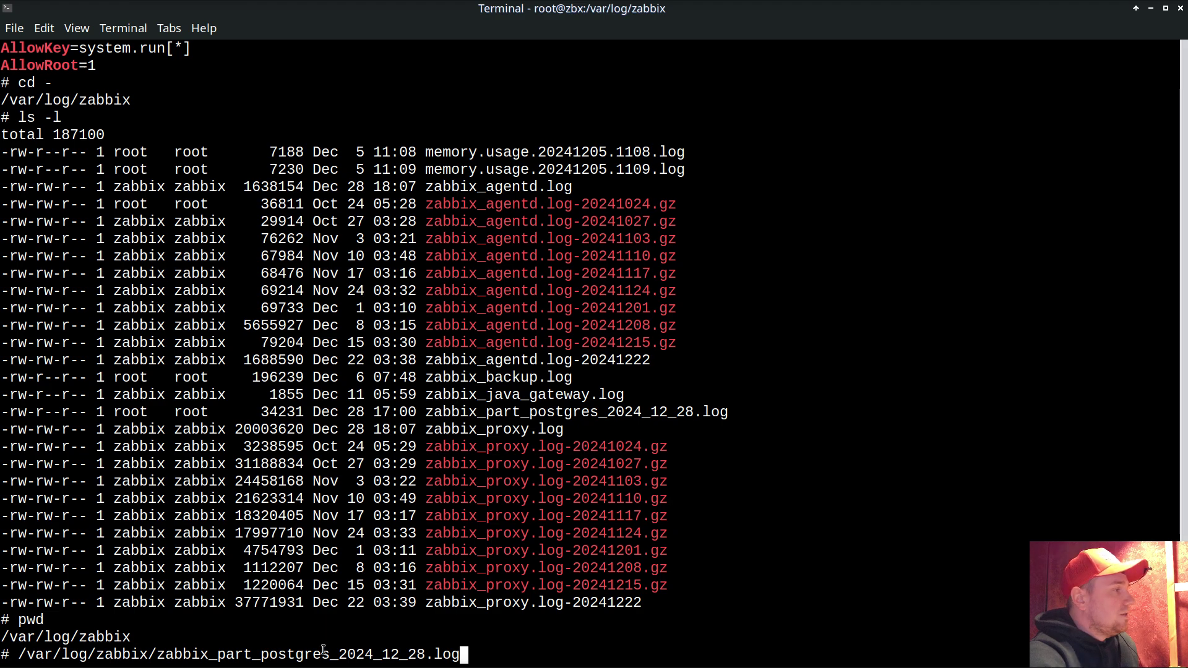
double_click(319, 654)
right_click(318, 653)
click(346, 405)
key(alt+Tab)
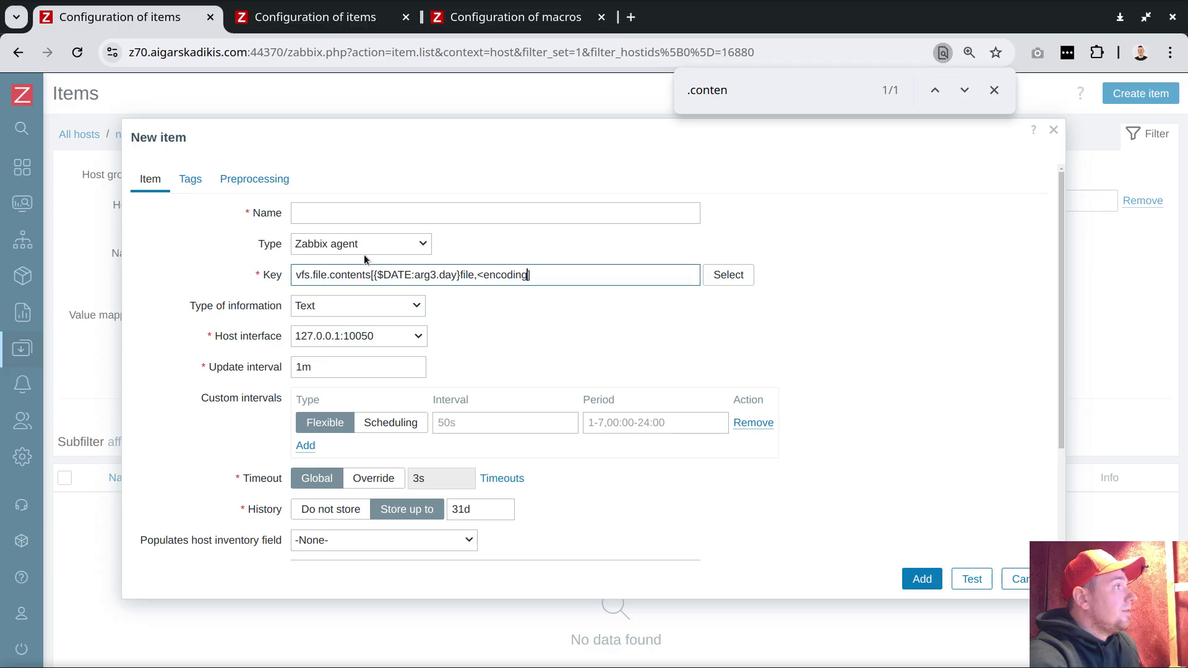
drag(373, 277, 621, 305)
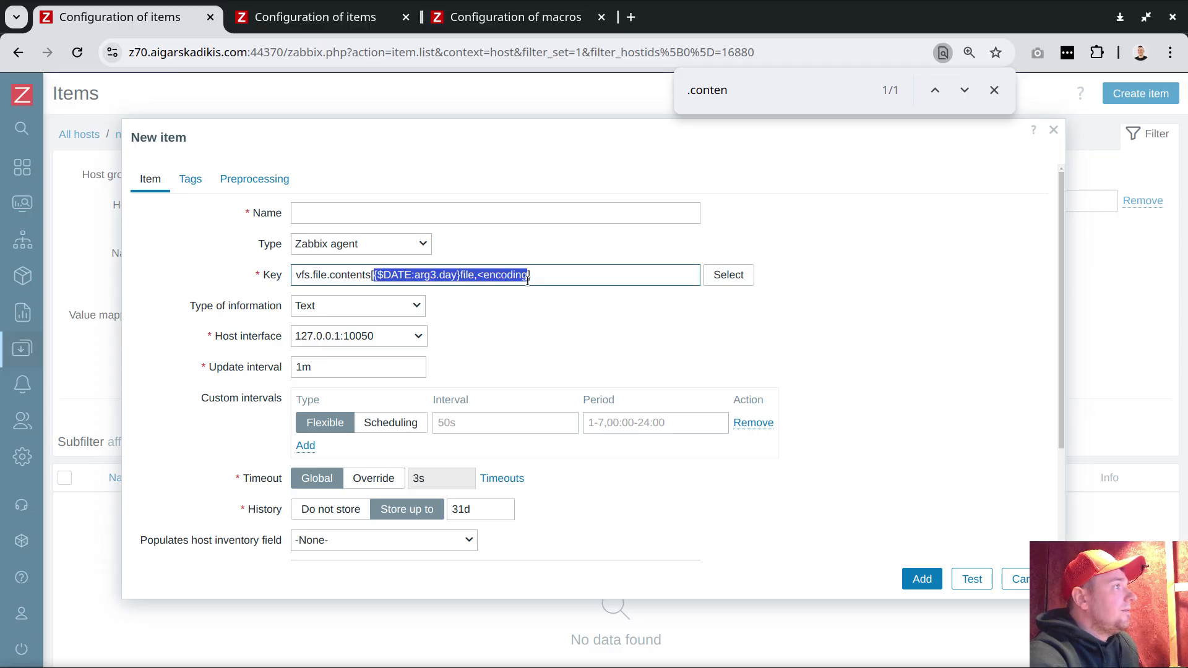
key(ctrl+v)
text(])
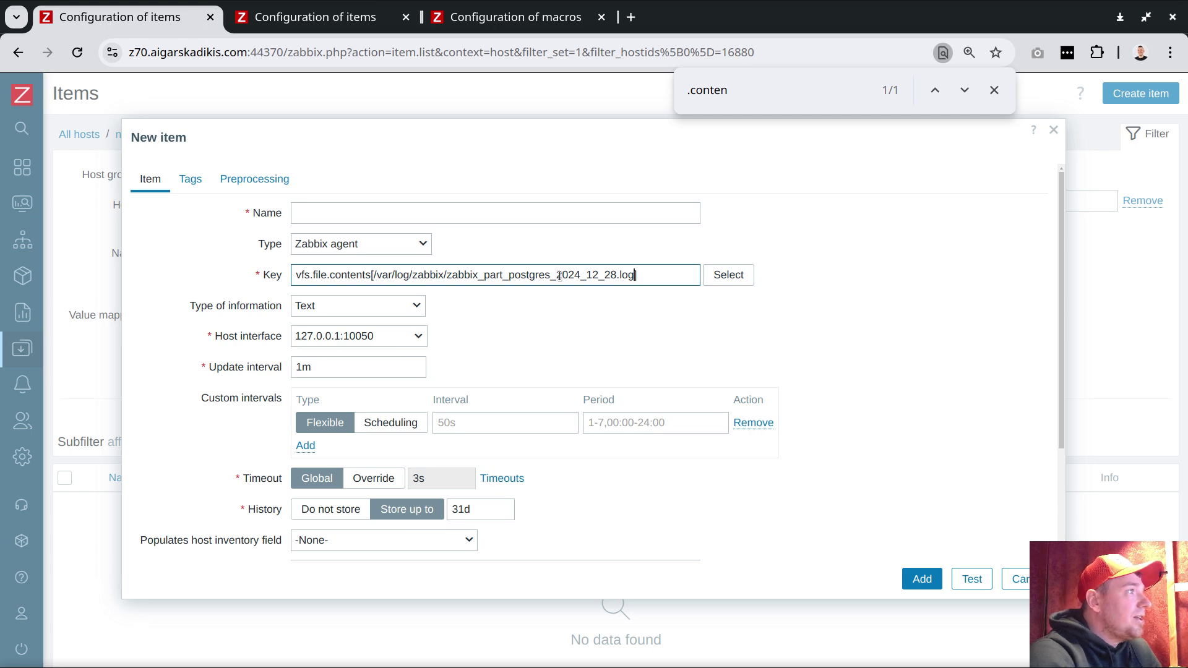
- Cut the combined year_month_day macro string from the {$DATE:arg1.year} macro's description on the global macros page
click(501, 18)
triple_click(795, 299)
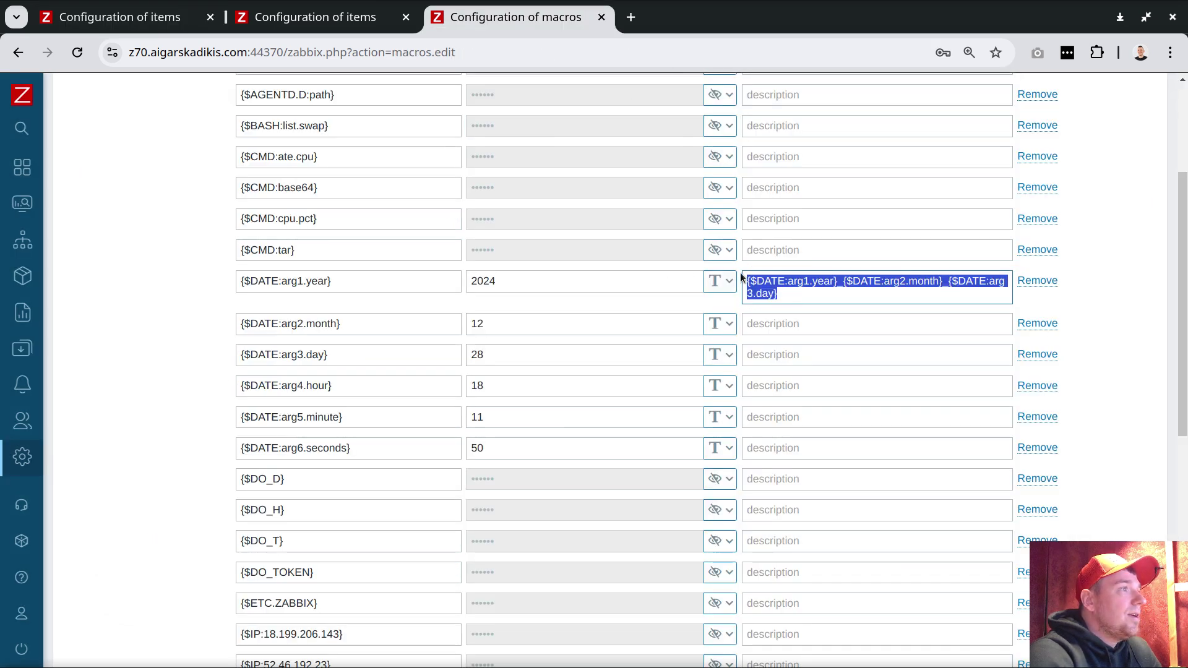
right_click(785, 297)
click(670, 300)
- Replace 2024_12_28 in the new item's key with {$DATE:arg1.year}_{$DATE:arg2.month}_{$DATE:arg3.day}
click(117, 17)
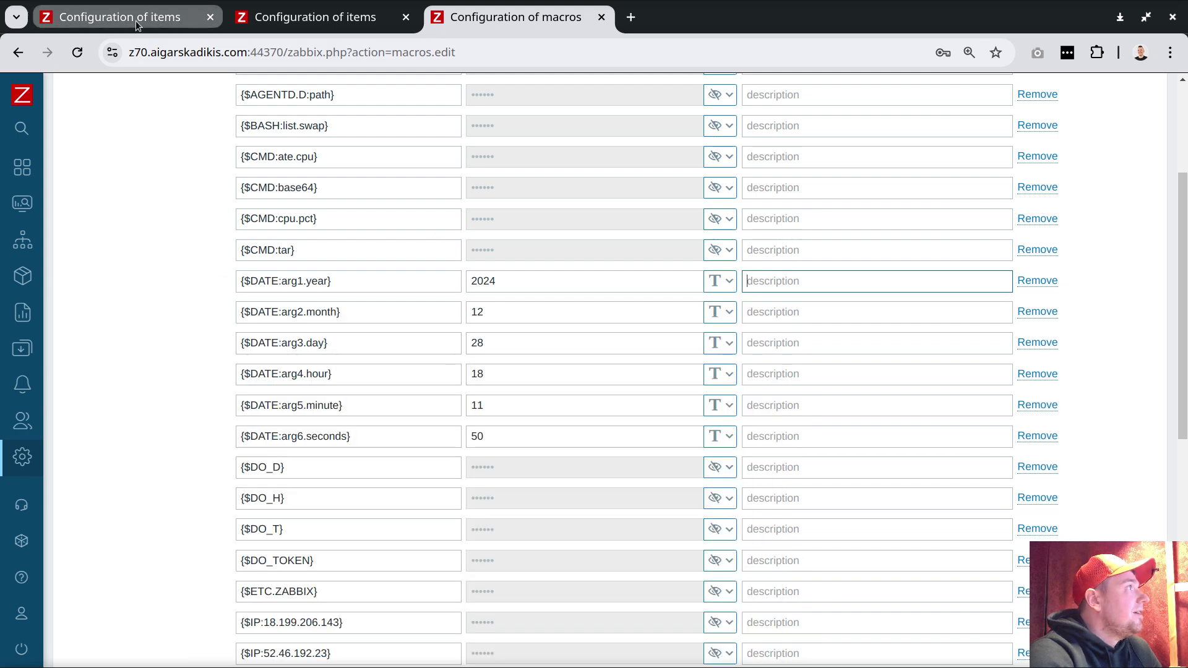
drag(557, 274, 619, 274)
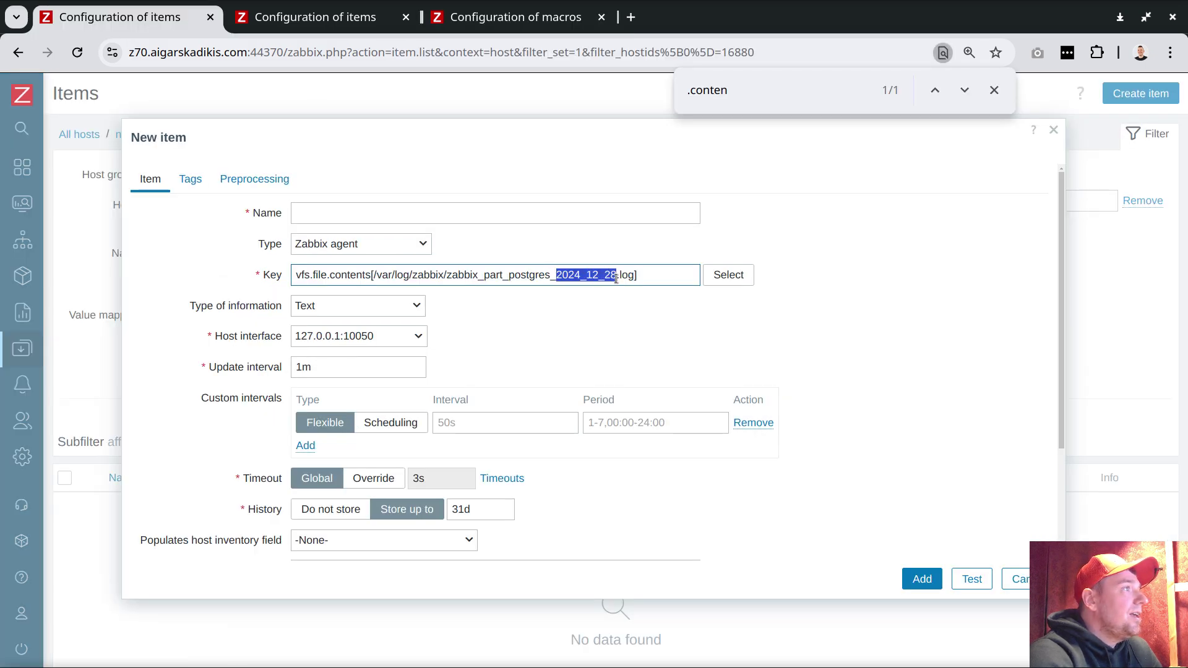
right_click(602, 274)
click(662, 352)
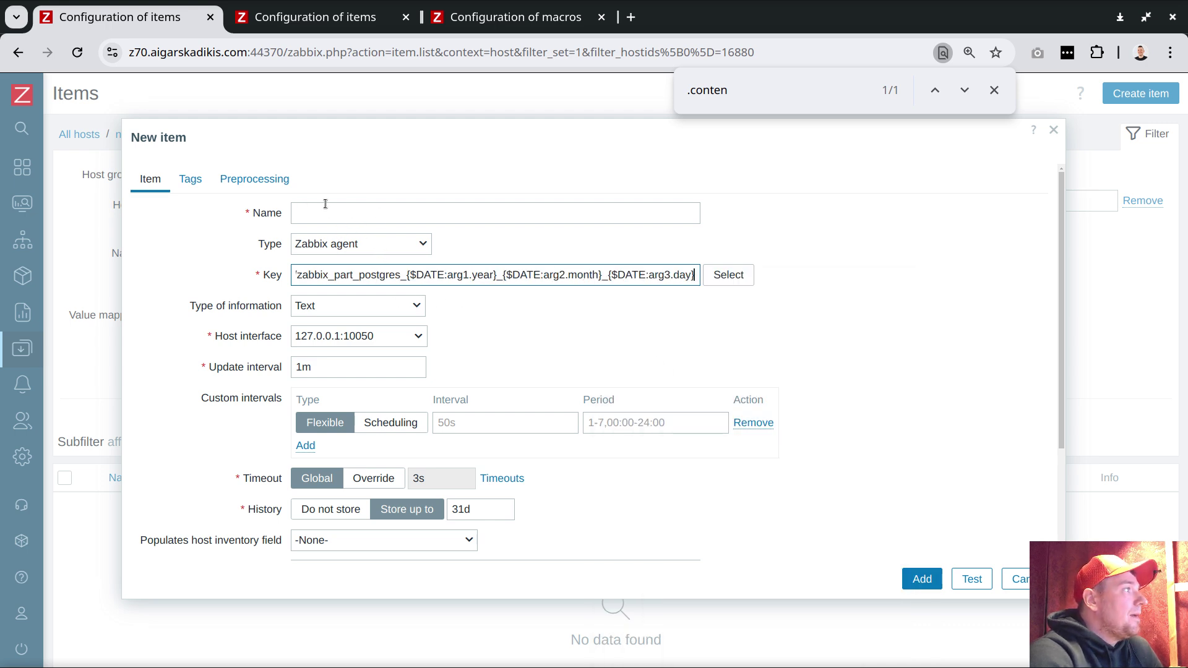
- Open the item test, check the resolved year, month and day macro values, and get the value and test it
click(974, 584)
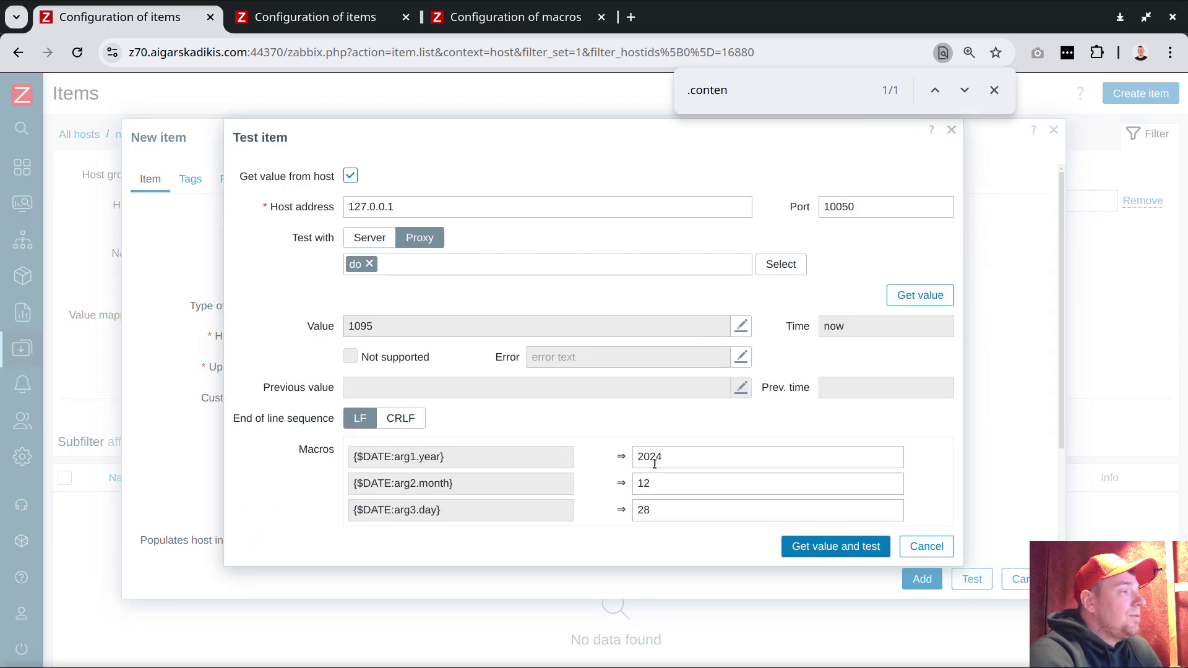
double_click(651, 459)
double_click(660, 479)
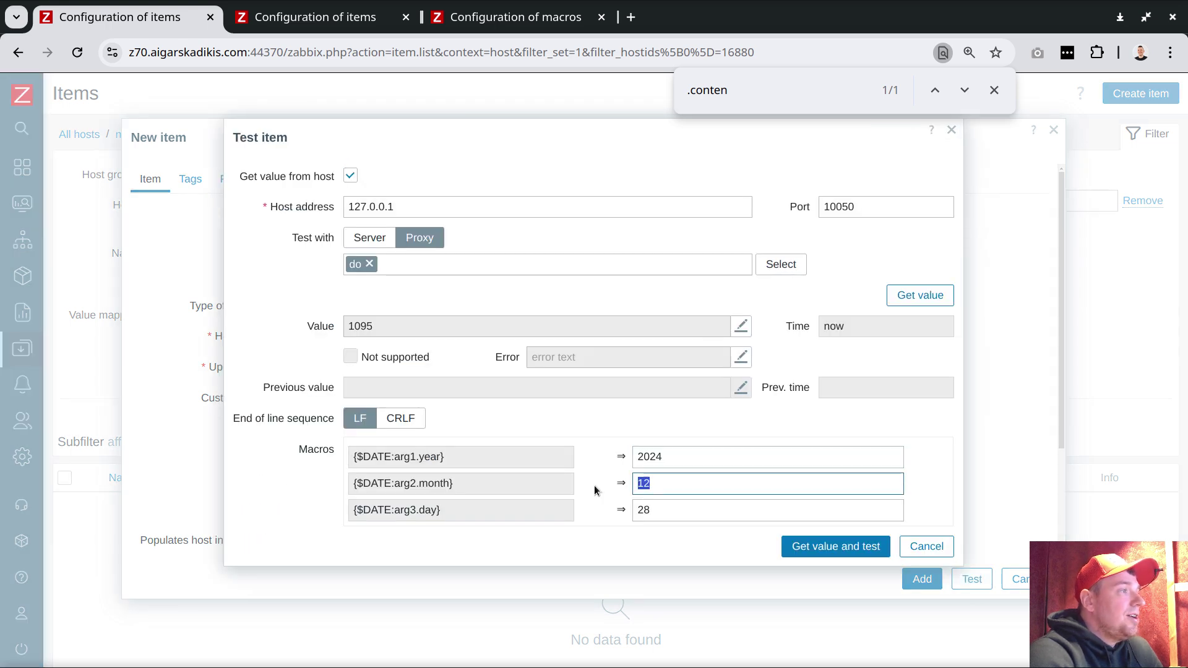
double_click(651, 511)
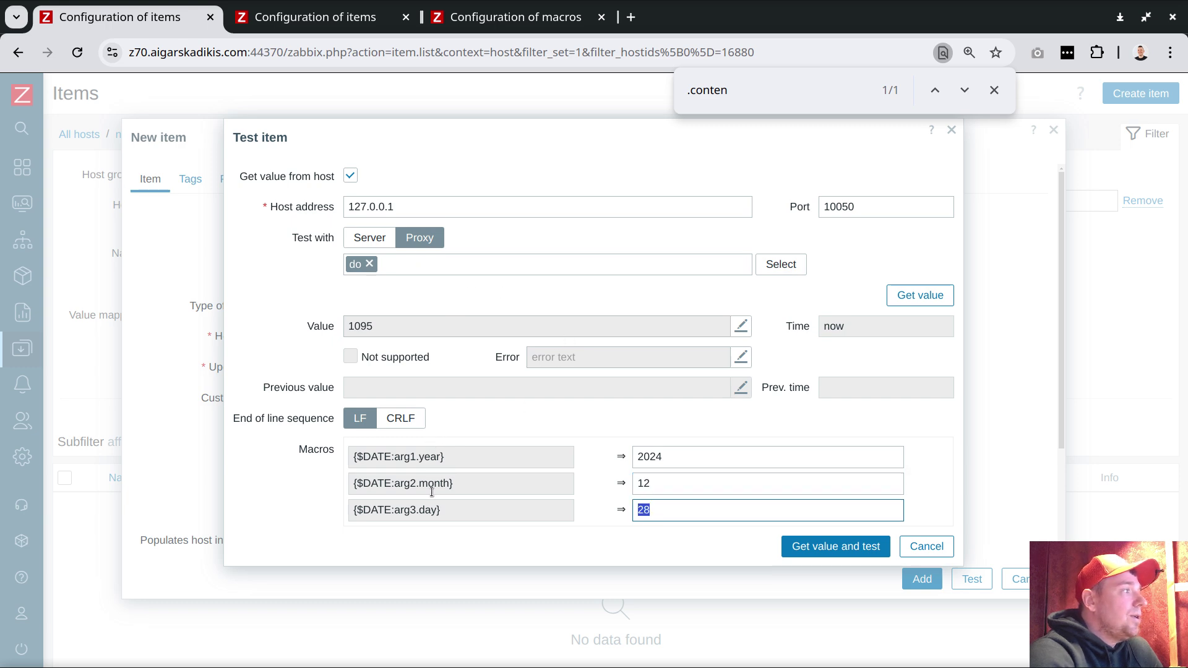
click(826, 550)
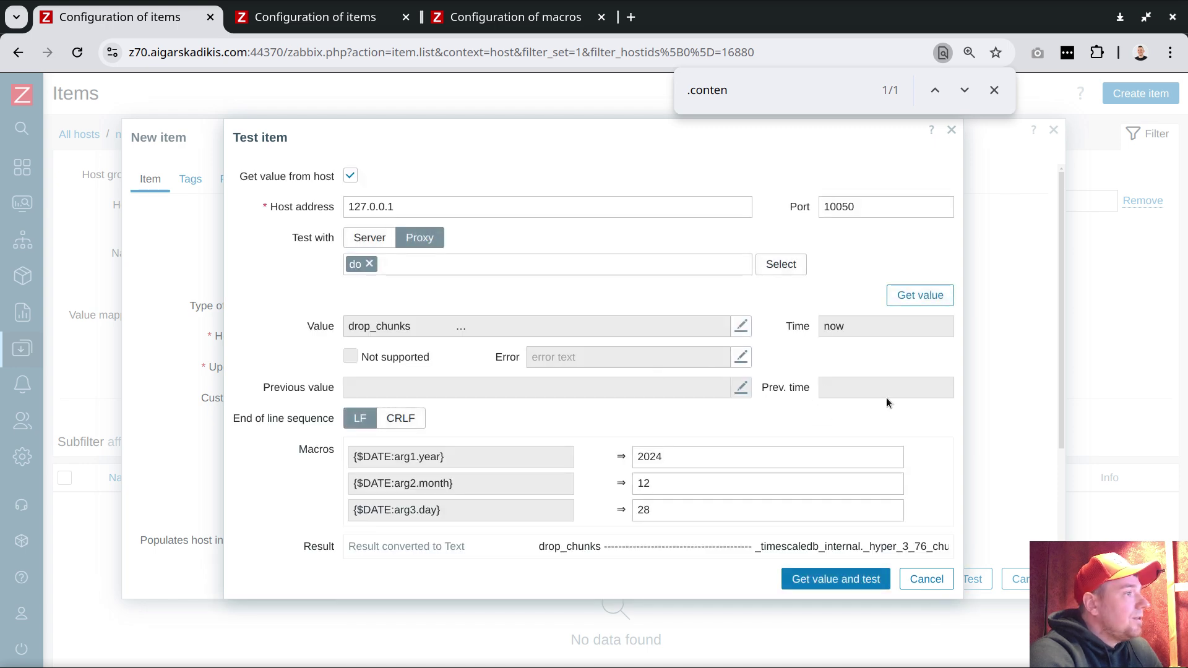
- Expand the test result and look through the retrieved log contents
click(589, 550)
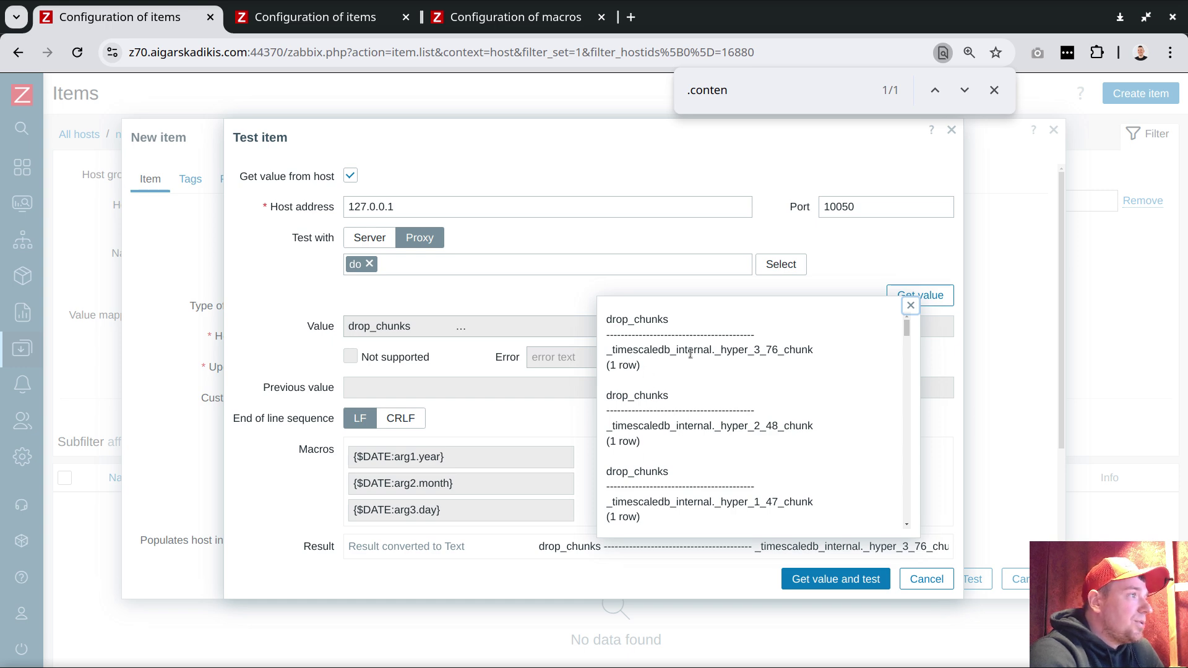
scroll(679, 362, down, 10)
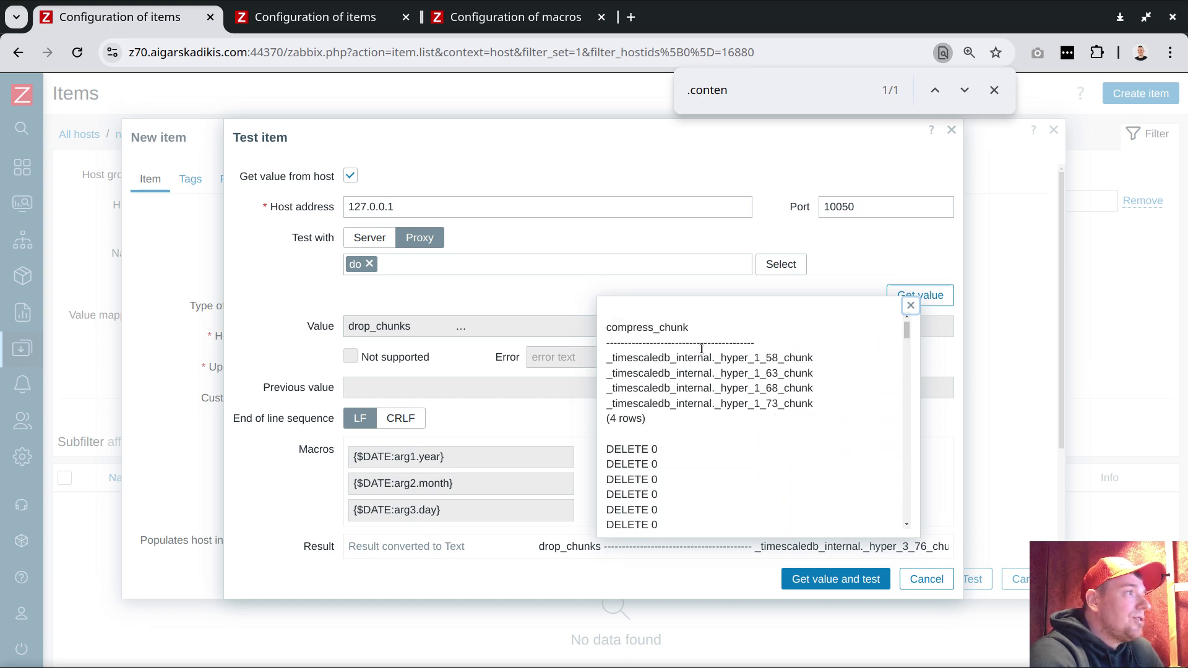
scroll(734, 424, down, 10)
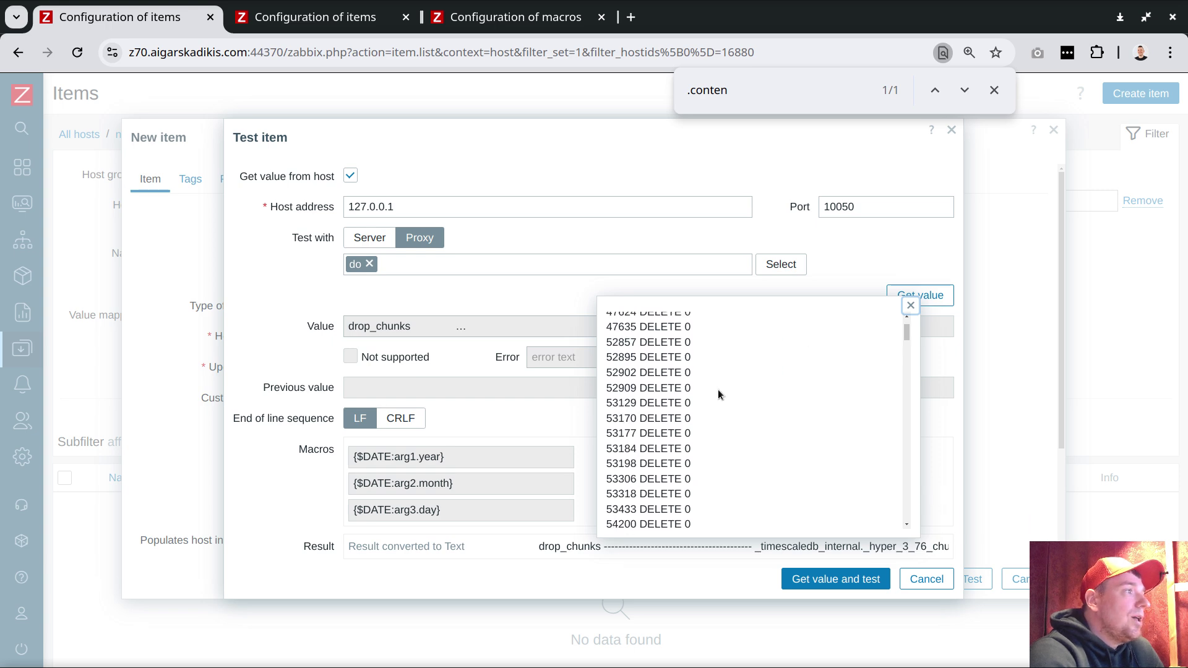
scroll(823, 405, up, 15)
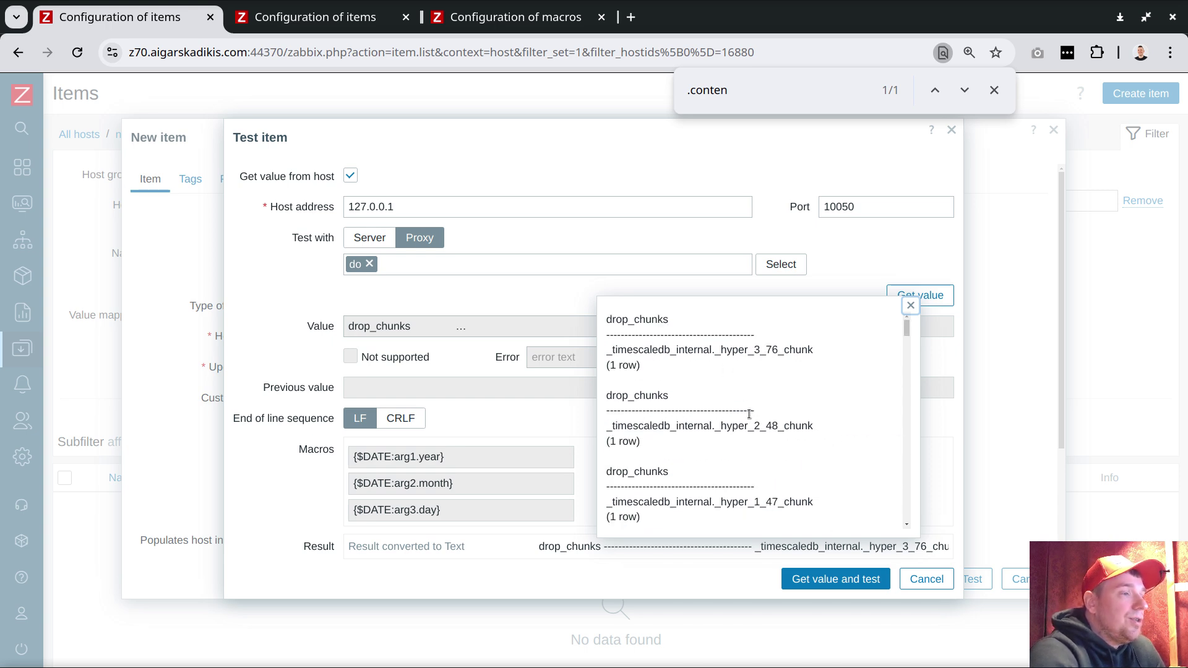
- Switch to the terminal, run ls -lh on /var/log/zabbix/zabbix_part_postgres_2024_12_28.log and highlight the file's size
key(alt+Tab)
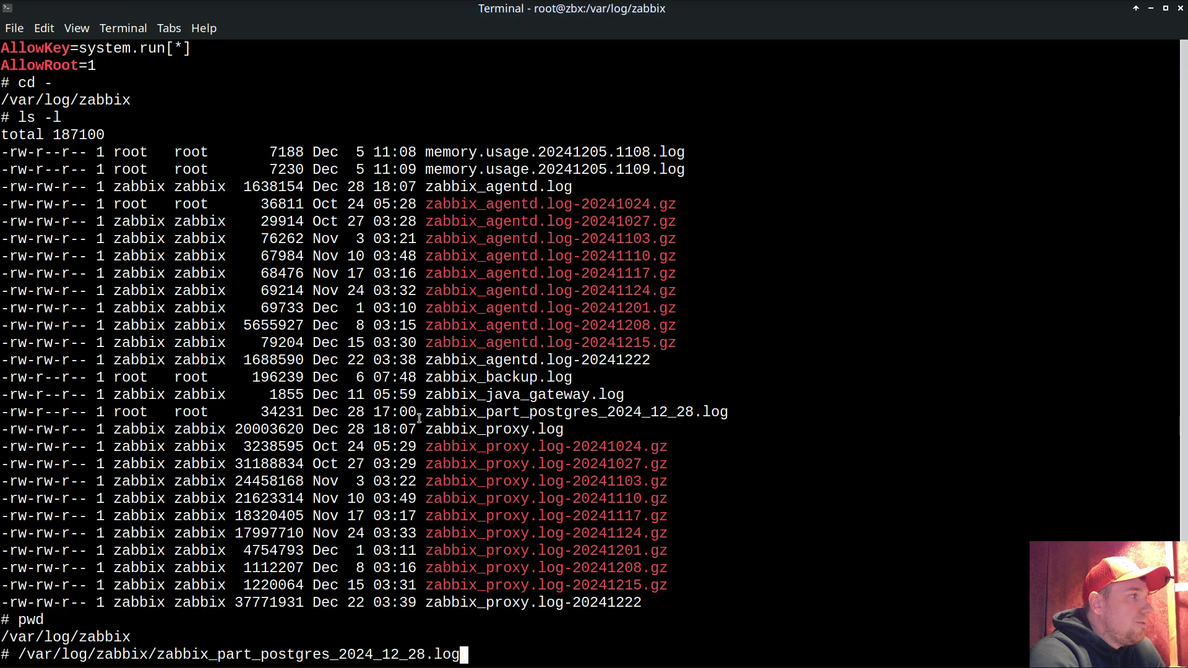
double_click(285, 412)
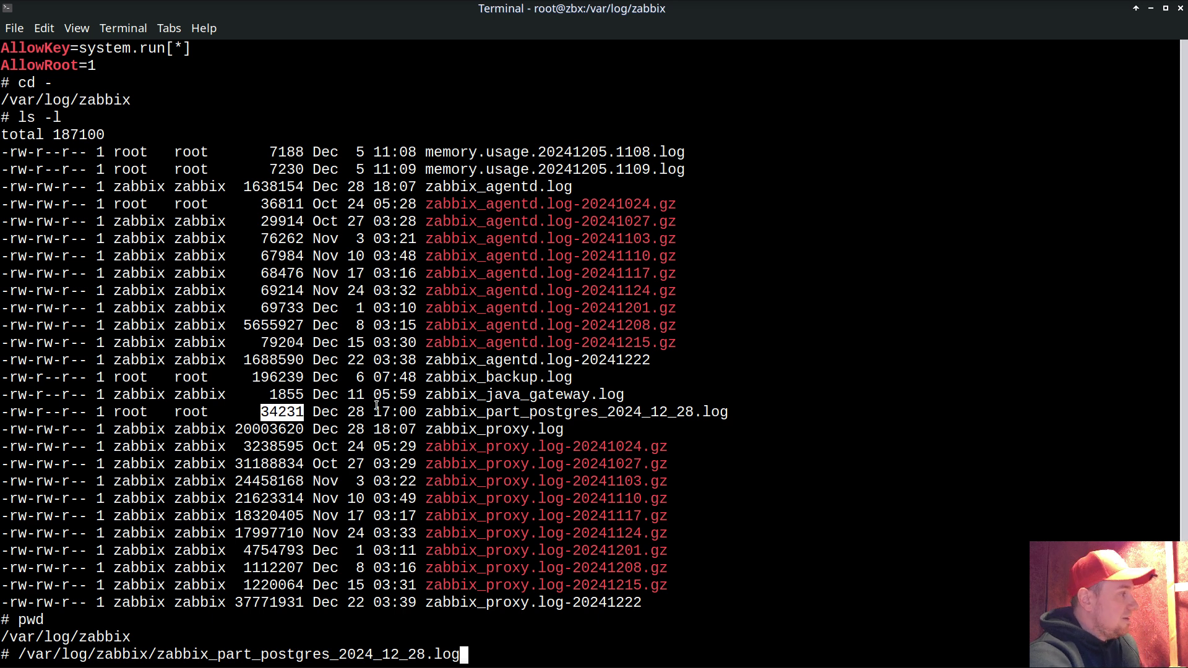
text(ls)
key(BackSpace)
key(BackSpace)
key(Home)
text(l)
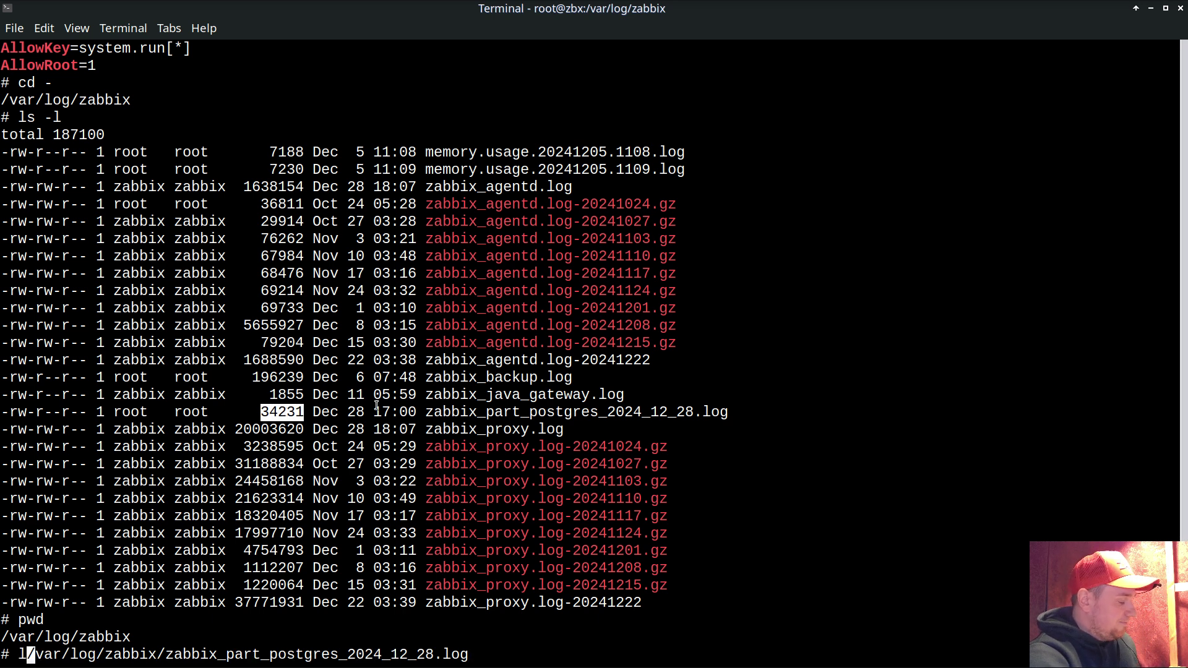
text(h)
key(BackSpace)
key(BackSpace)
key(BackSpace)
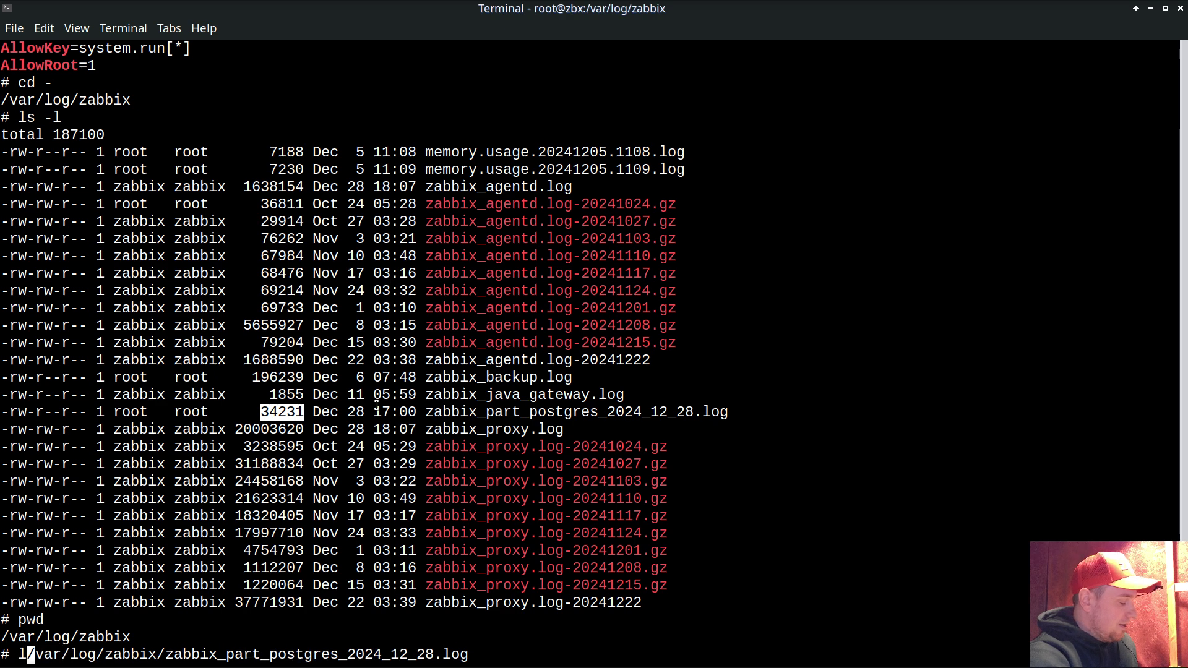
text(ls -lh)
key(Return)
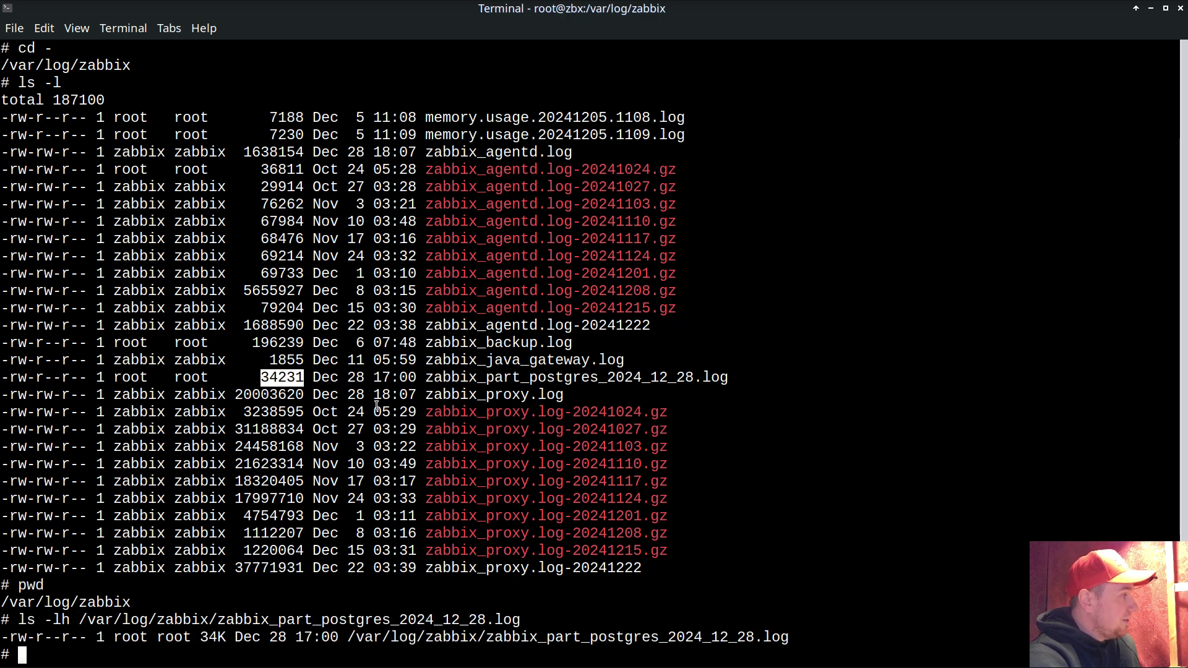
double_click(212, 637)
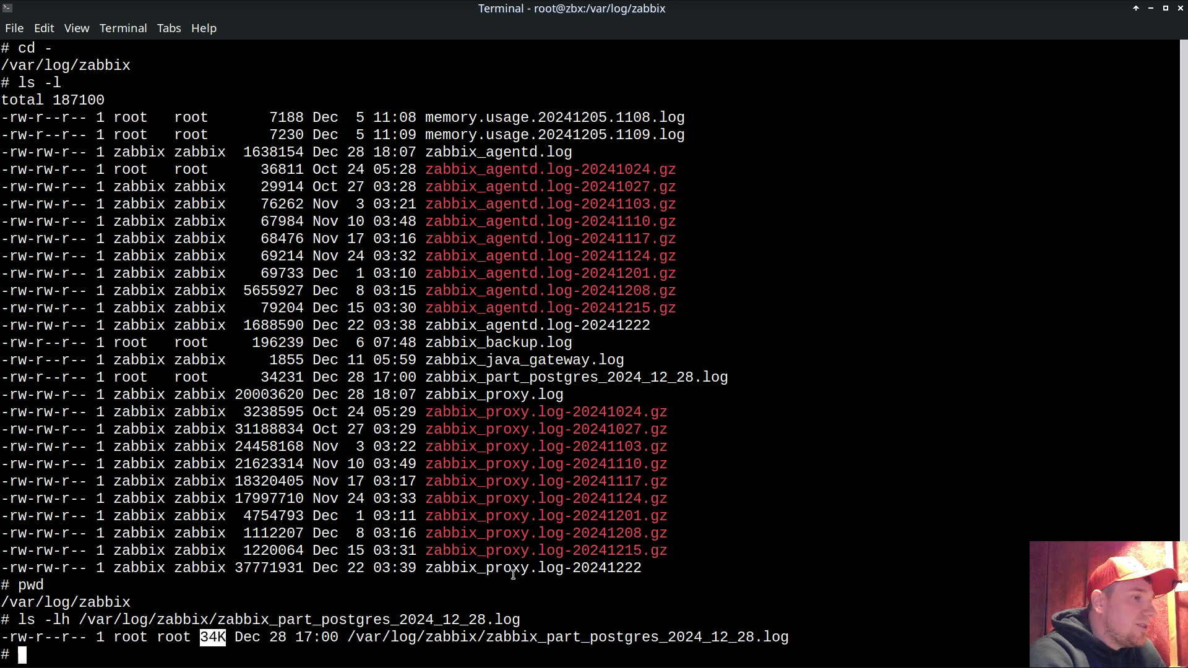